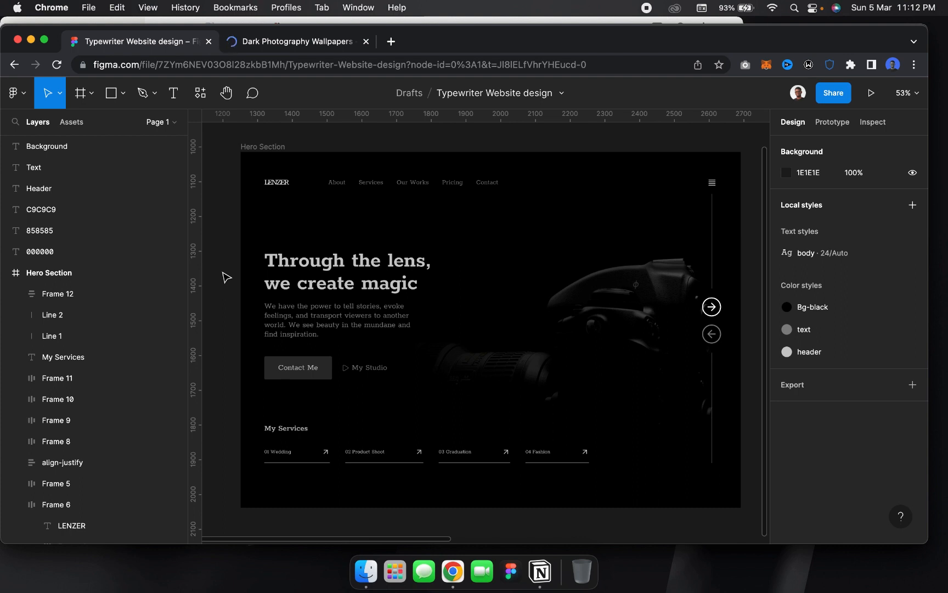
Examine the Hero Section reference design and the dark camera photo on the WallpaperAccess page
{"action": "scroll", "coordinate": [226, 277], "scroll_direction": "down", "scroll_amount": 2}
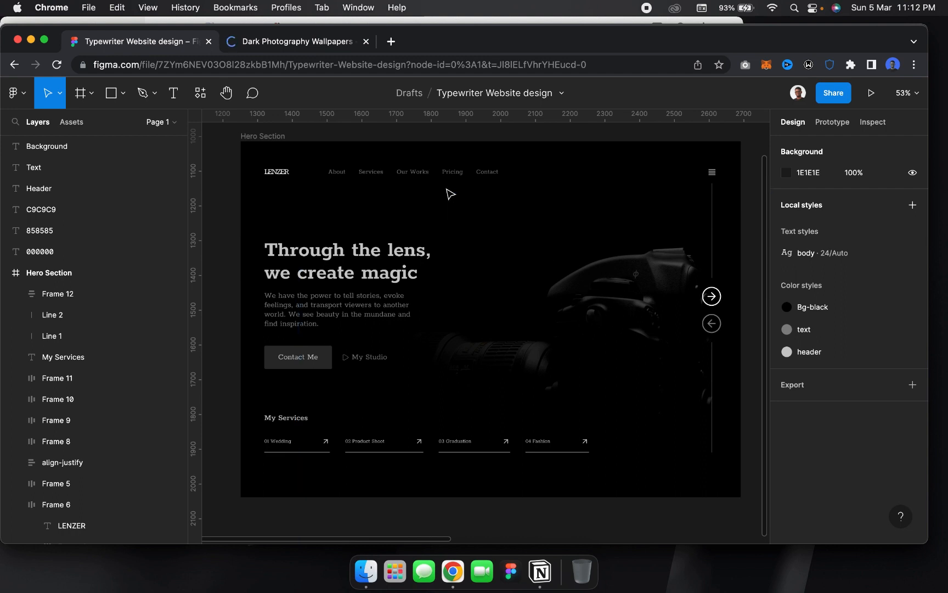
{"action": "left_click", "coordinate": [307, 49]}
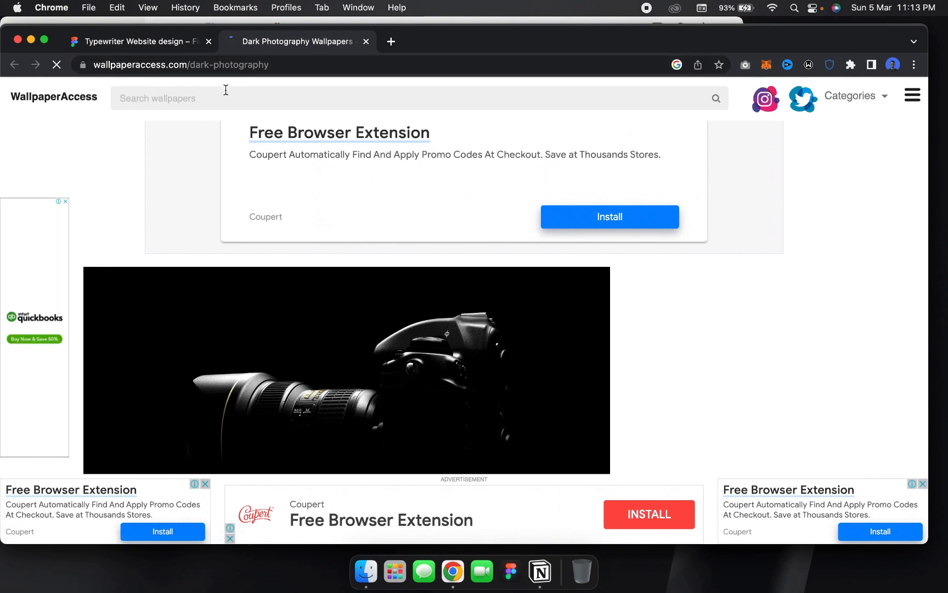
{"action": "scroll", "coordinate": [269, 317], "scroll_direction": "down", "scroll_amount": 3}
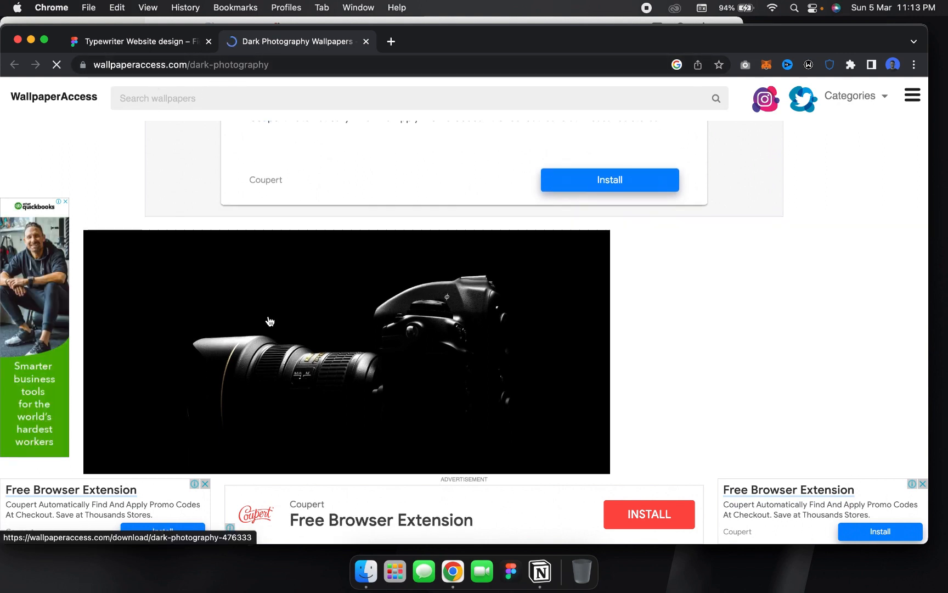
{"action": "scroll", "coordinate": [364, 356], "scroll_direction": "down", "scroll_amount": 5}
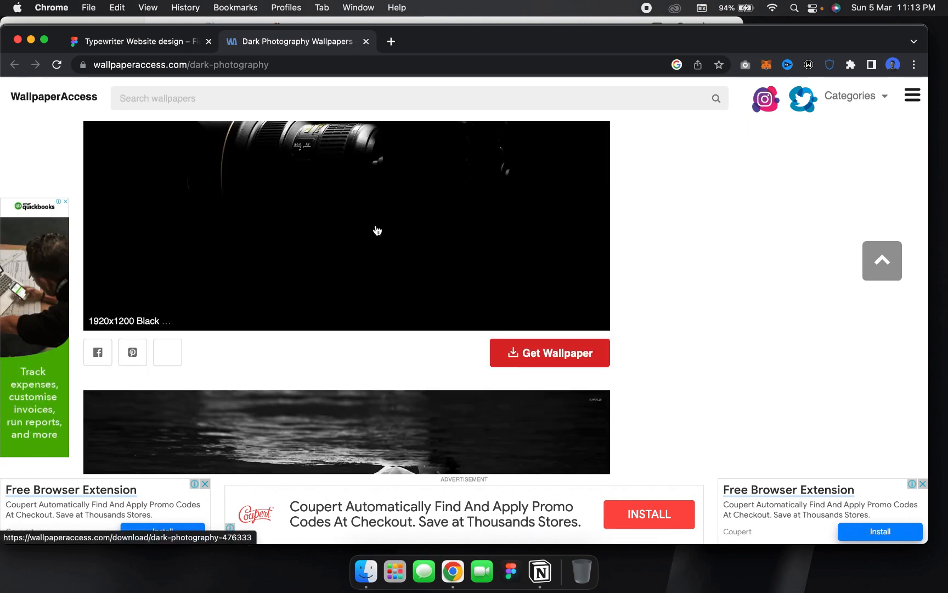
{"action": "left_click", "coordinate": [165, 41]}
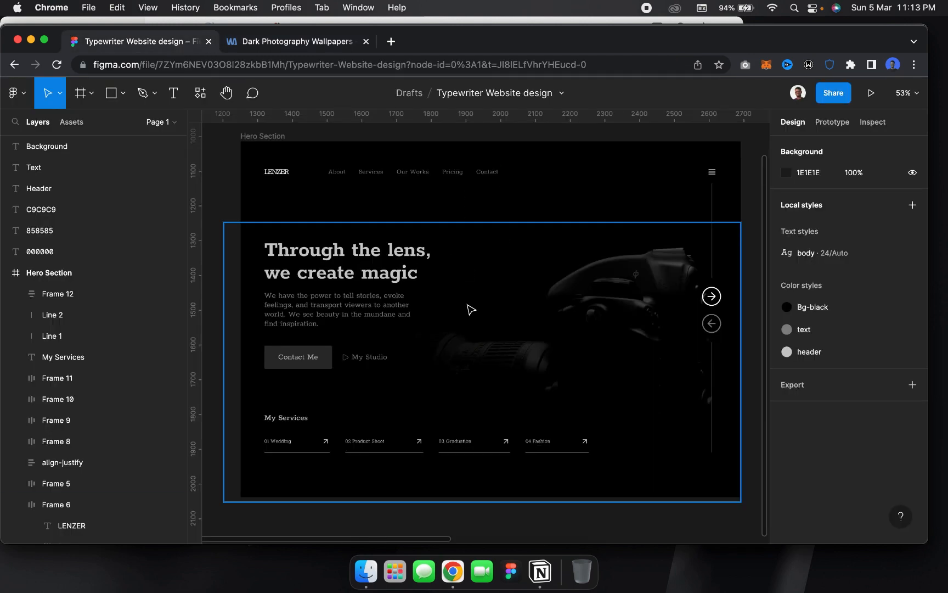
{"action": "scroll", "coordinate": [455, 322], "scroll_direction": "down", "scroll_amount": 3}
{"action": "scroll", "coordinate": [455, 322], "scroll_direction": "up", "scroll_amount": 3}
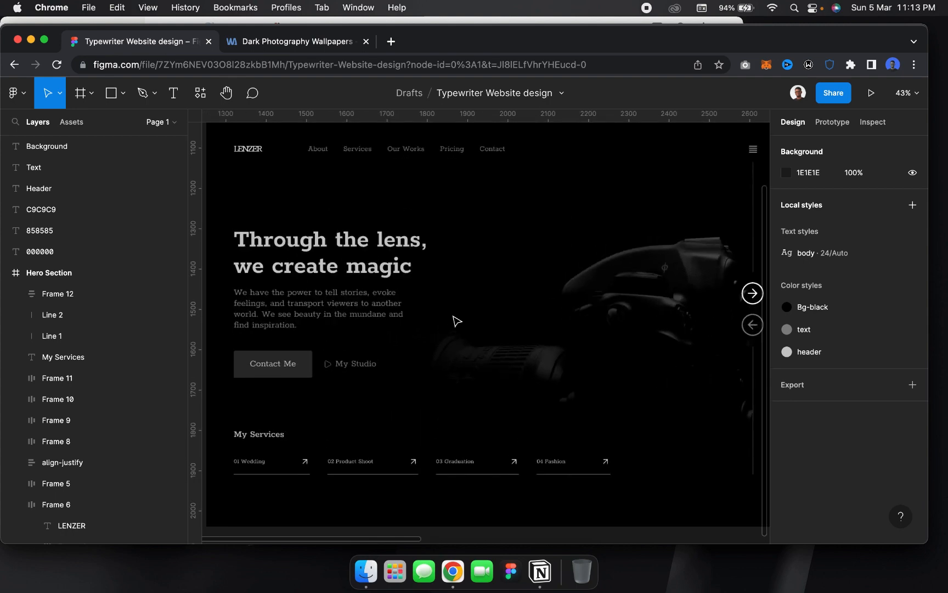
Review the Background, Text and Header colour codes noted on the canvas beside the Hero Section
{"action": "scroll", "coordinate": [455, 321], "scroll_direction": "down", "scroll_amount": 3}
{"action": "scroll", "coordinate": [454, 320], "scroll_direction": "right", "scroll_amount": 10}
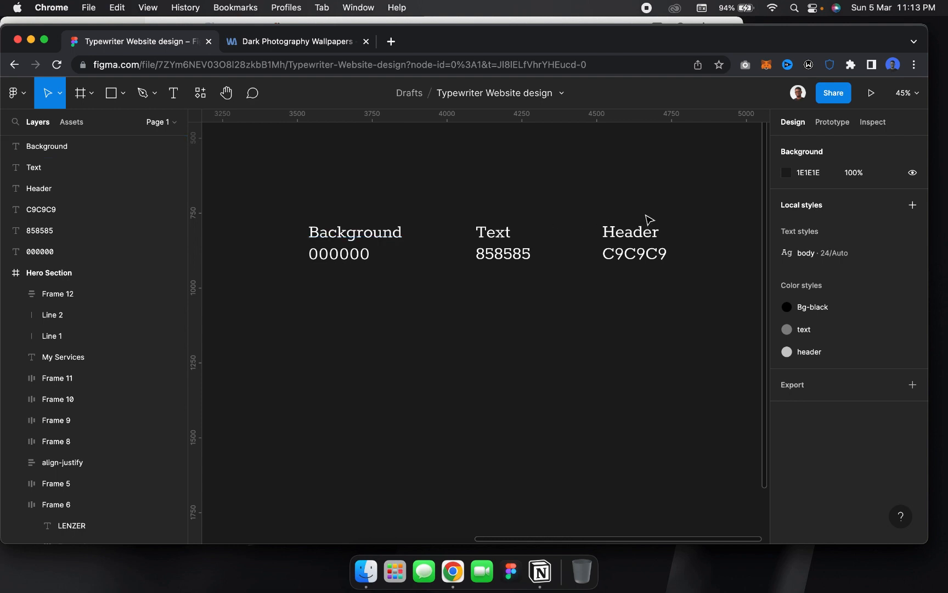
{"action": "left_click_drag", "start_coordinate": [282, 206], "coordinate": [324, 273]}
{"action": "left_click", "coordinate": [423, 204]}
{"action": "left_click_drag", "start_coordinate": [453, 237], "coordinate": [506, 294]}
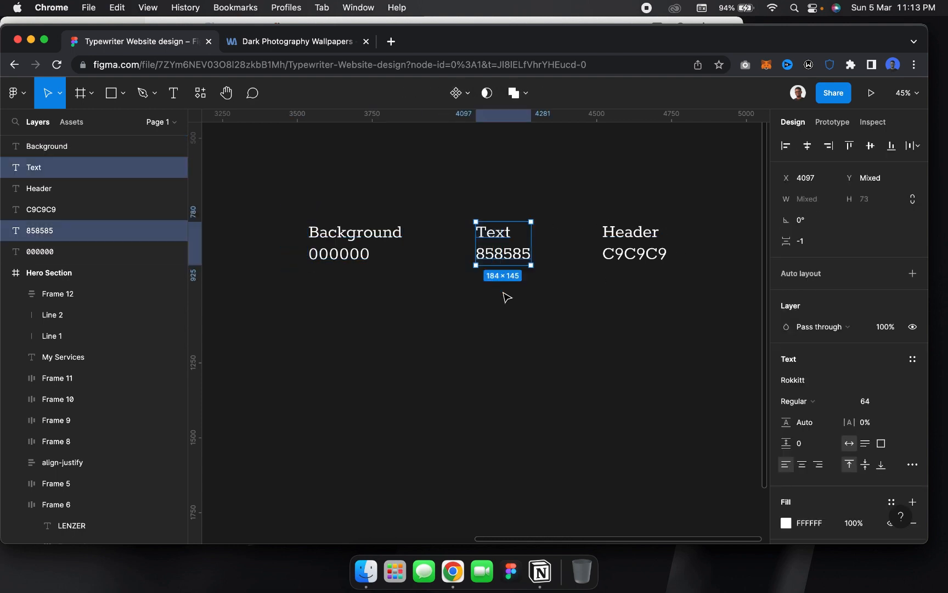
{"action": "left_click", "coordinate": [584, 214]}
{"action": "left_click_drag", "start_coordinate": [583, 208], "coordinate": [654, 303]}
{"action": "left_click", "coordinate": [517, 319]}
{"action": "scroll", "coordinate": [516, 318], "scroll_direction": "down", "scroll_amount": 5}
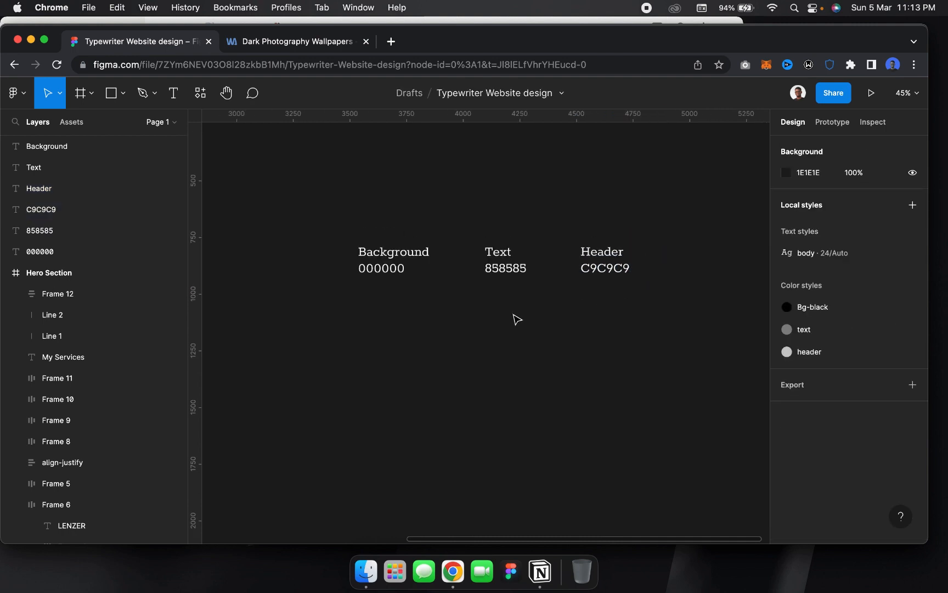
Create a 1440 × 1024 Desktop preset frame and place it below the colour notes, aligned with the Background label
{"action": "scroll", "coordinate": [517, 319], "scroll_direction": "left", "scroll_amount": 10}
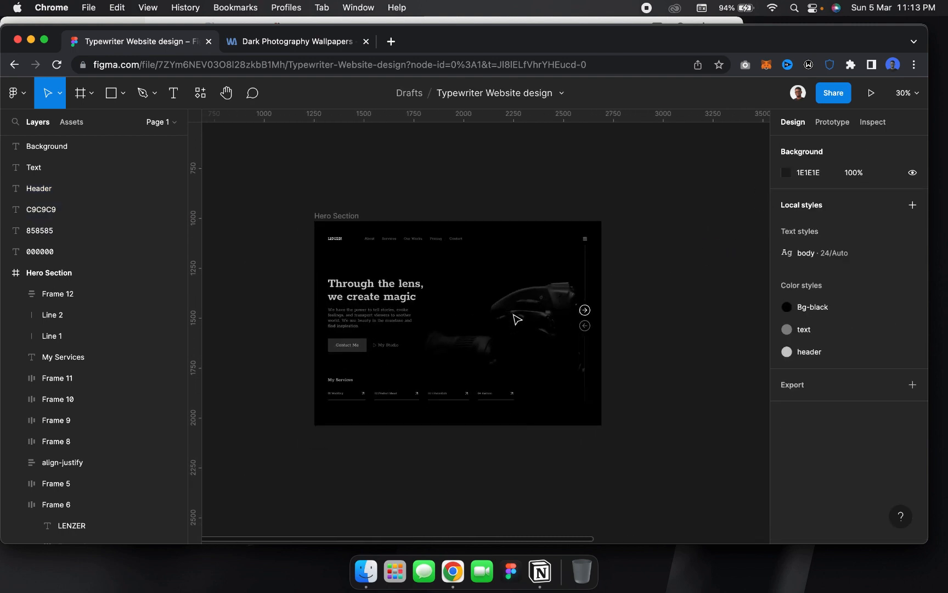
{"action": "scroll", "coordinate": [517, 319], "scroll_direction": "right", "scroll_amount": 2}
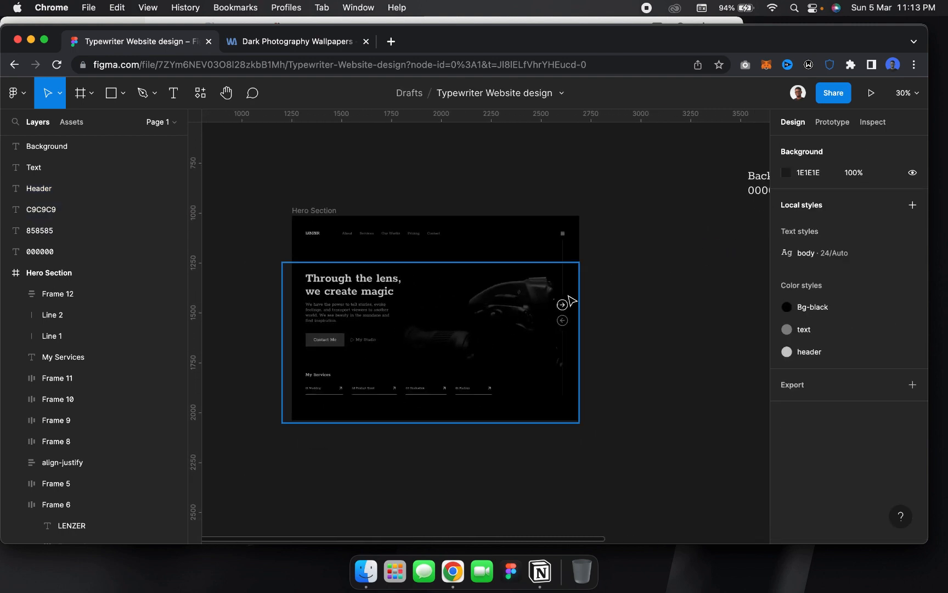
{"action": "scroll", "coordinate": [659, 290], "scroll_direction": "right", "scroll_amount": 4}
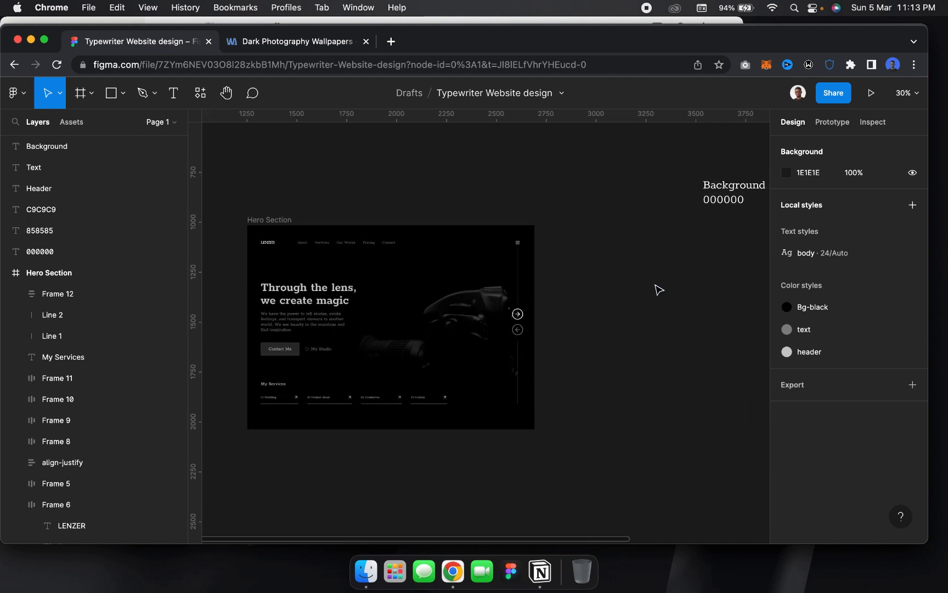
{"action": "scroll", "coordinate": [642, 298], "scroll_direction": "right", "scroll_amount": 20}
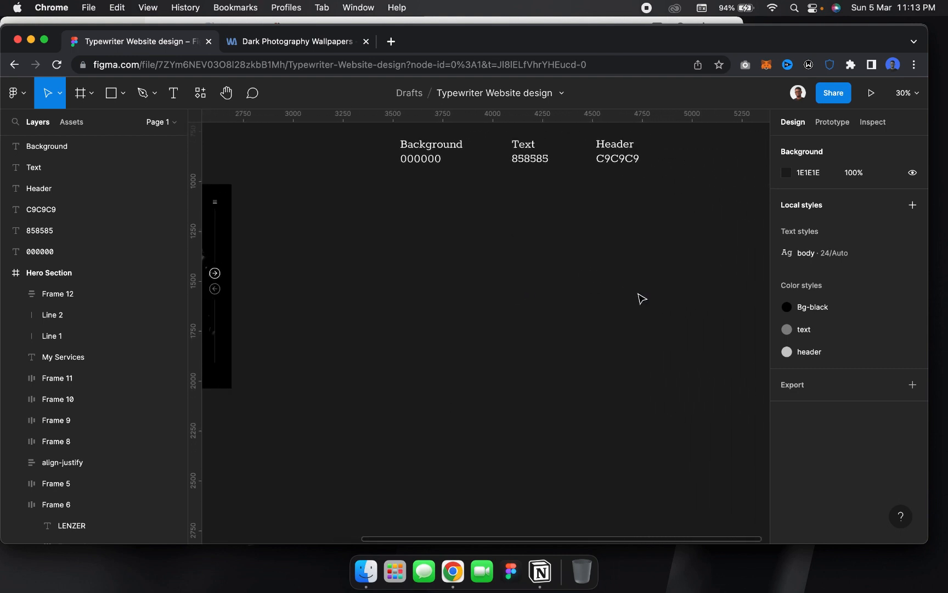
{"action": "key", "text": "f"}
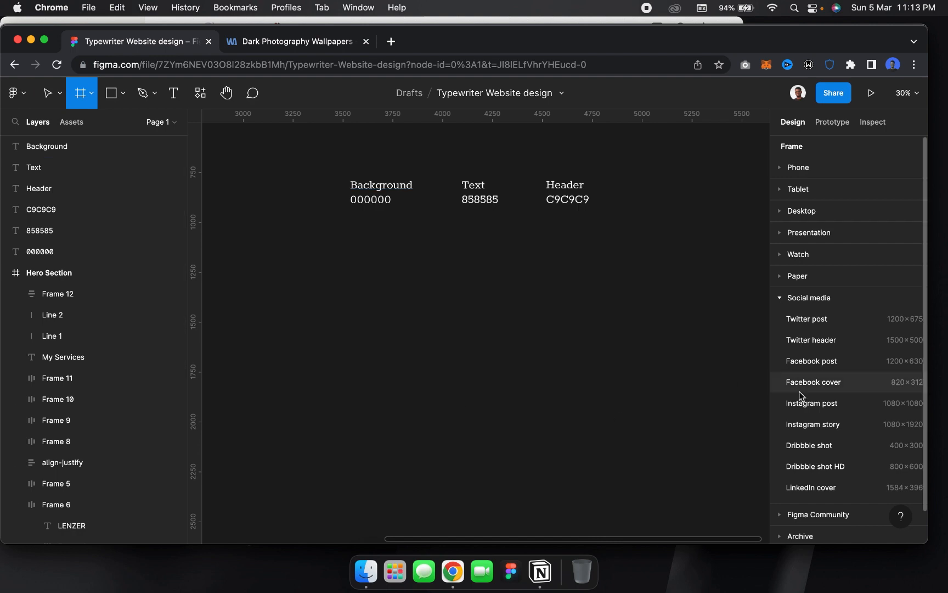
{"action": "left_click", "coordinate": [799, 299]}
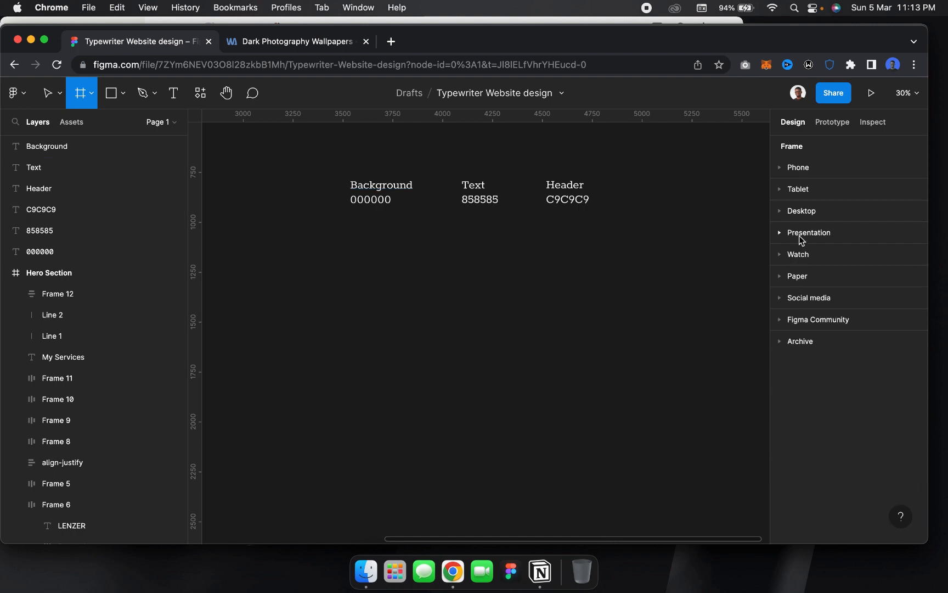
{"action": "left_click", "coordinate": [798, 213]}
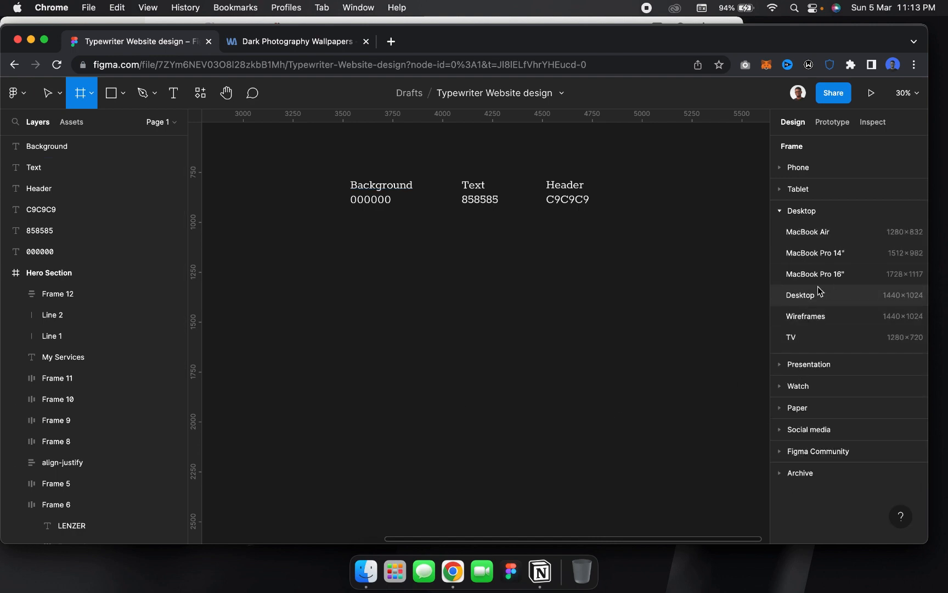
{"action": "left_click", "coordinate": [801, 295]}
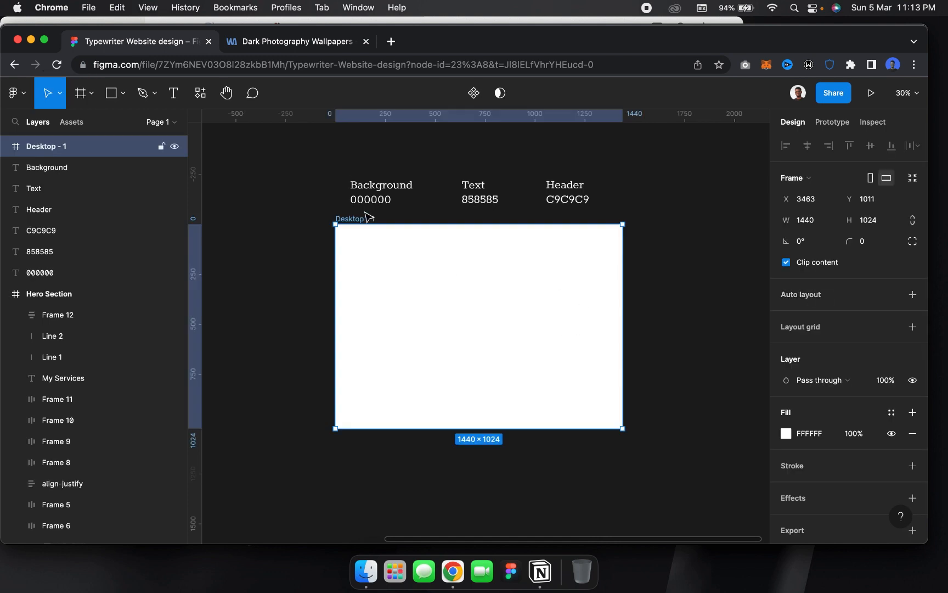
{"action": "left_click_drag", "start_coordinate": [359, 221], "coordinate": [374, 257]}
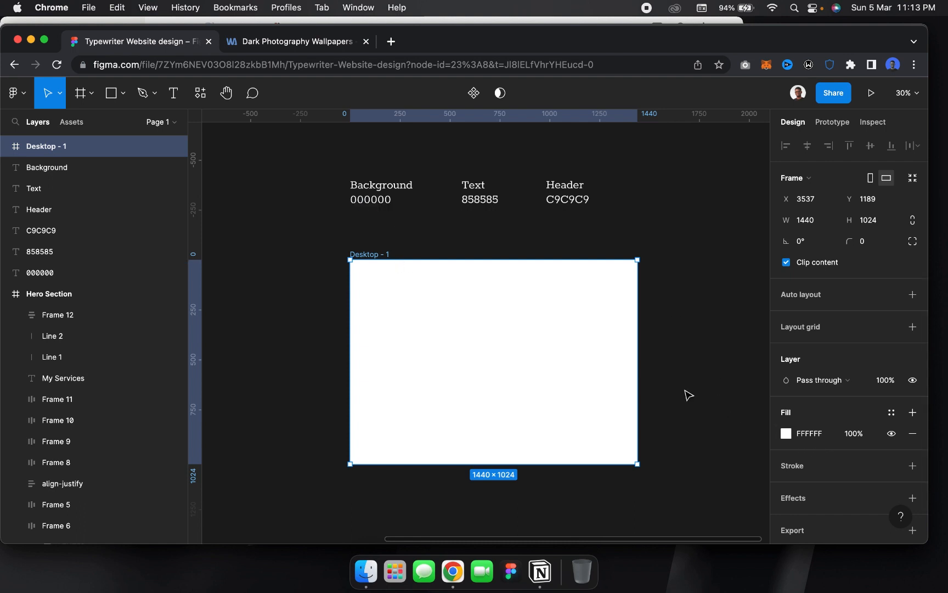
Set the new desktop frame's fill colour to 000000 and deselect it
{"action": "left_click", "coordinate": [814, 429]}
{"action": "type", "text": "0"}
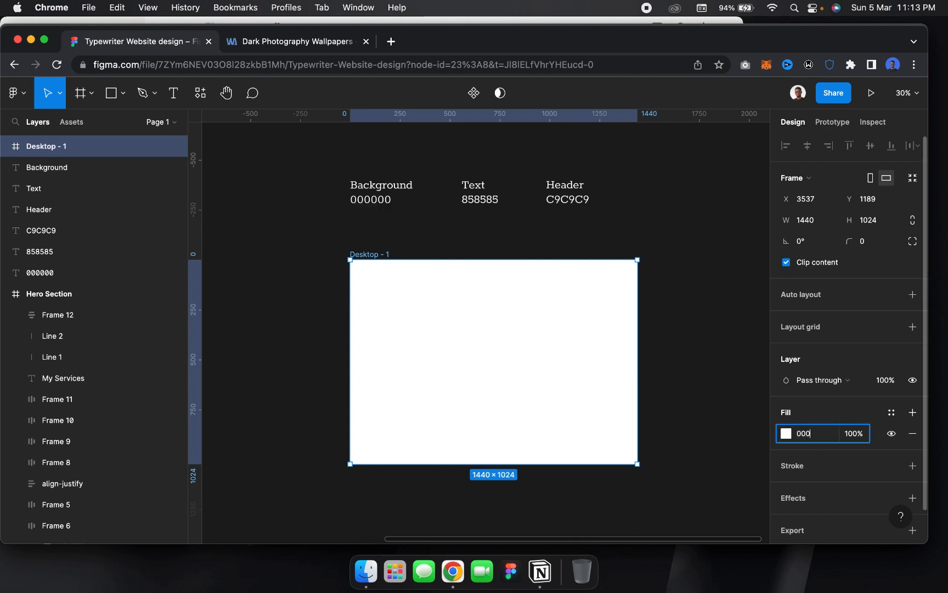
{"action": "type", "text": "00"}
{"action": "key", "text": "Return"}
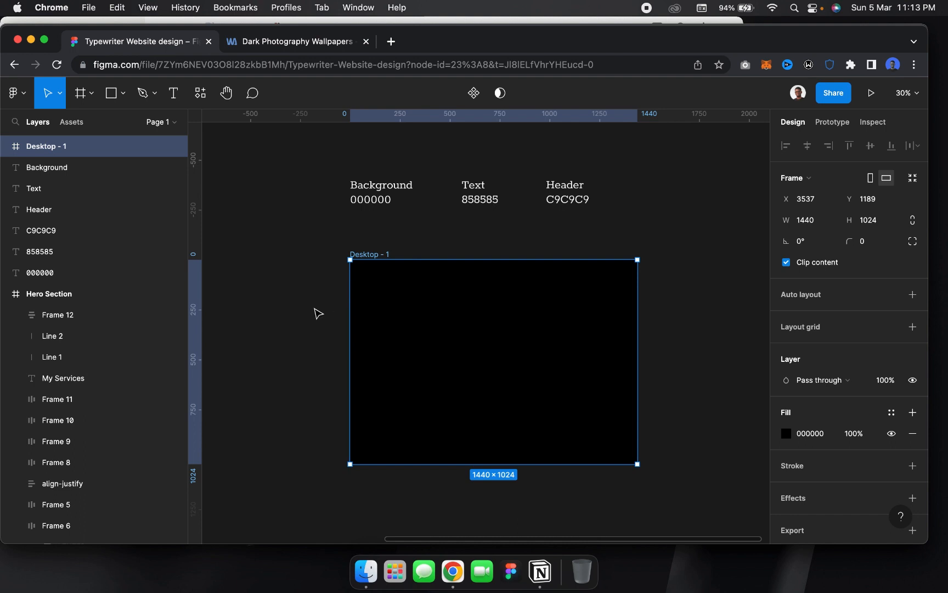
{"action": "left_click", "coordinate": [323, 275]}
{"action": "scroll", "coordinate": [325, 275], "scroll_direction": "left", "scroll_amount": 5}
{"action": "scroll", "coordinate": [324, 276], "scroll_direction": "right", "scroll_amount": 5}
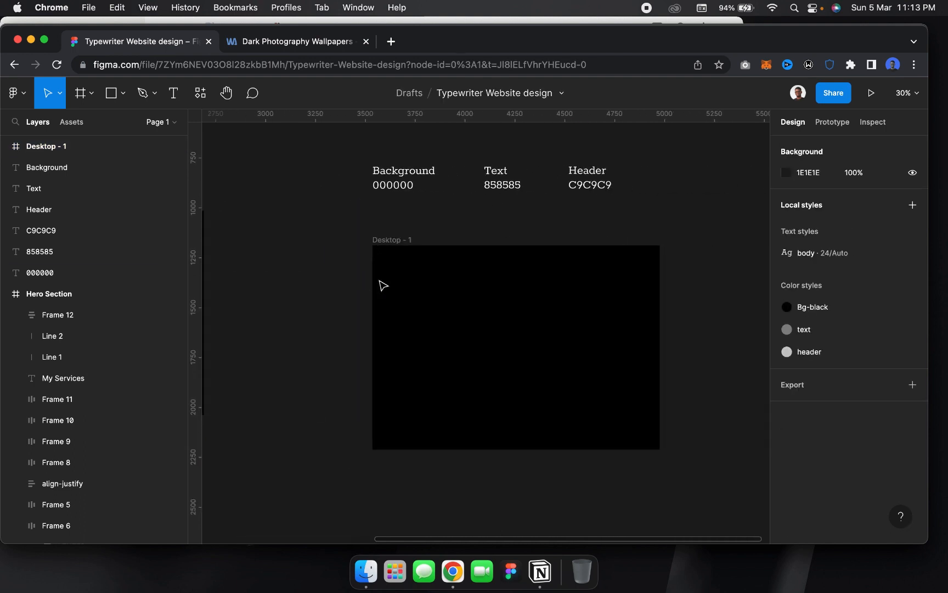
{"action": "scroll", "coordinate": [381, 284], "scroll_direction": "right", "scroll_amount": 3}
Add a layout grid to the black desktop frame, switch it to Columns and set the count to 12
{"action": "left_click", "coordinate": [312, 235]}
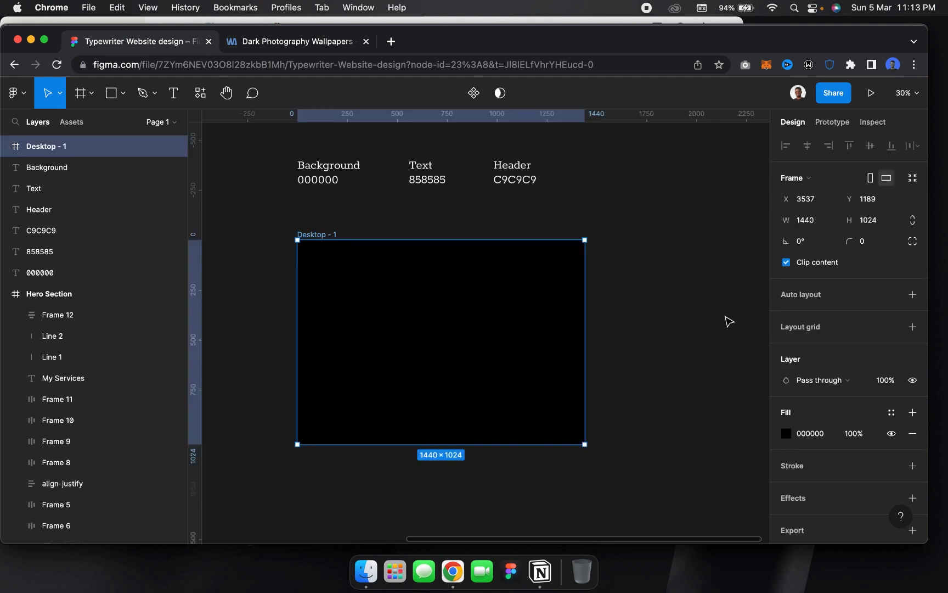
{"action": "left_click", "coordinate": [910, 328]}
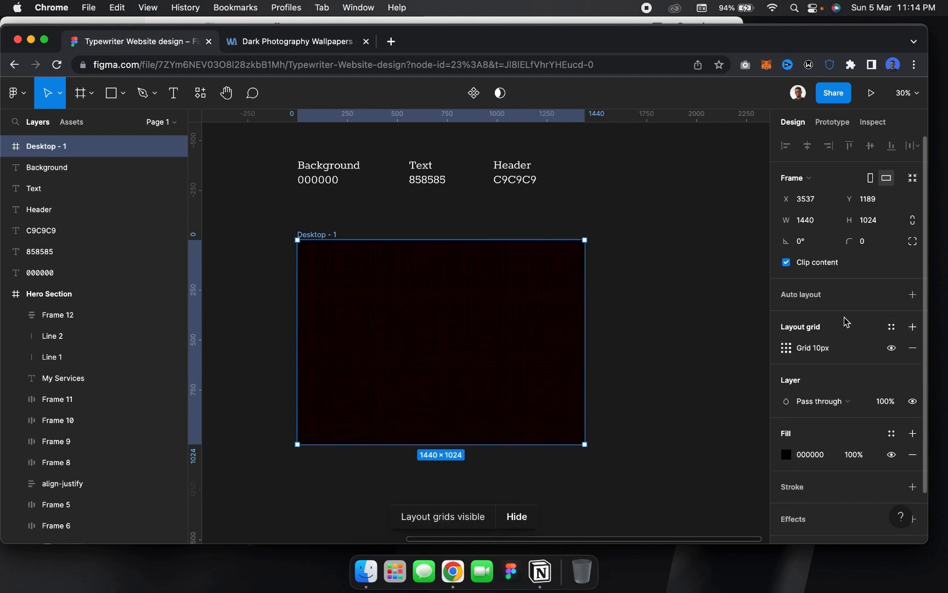
{"action": "left_click", "coordinate": [789, 349]}
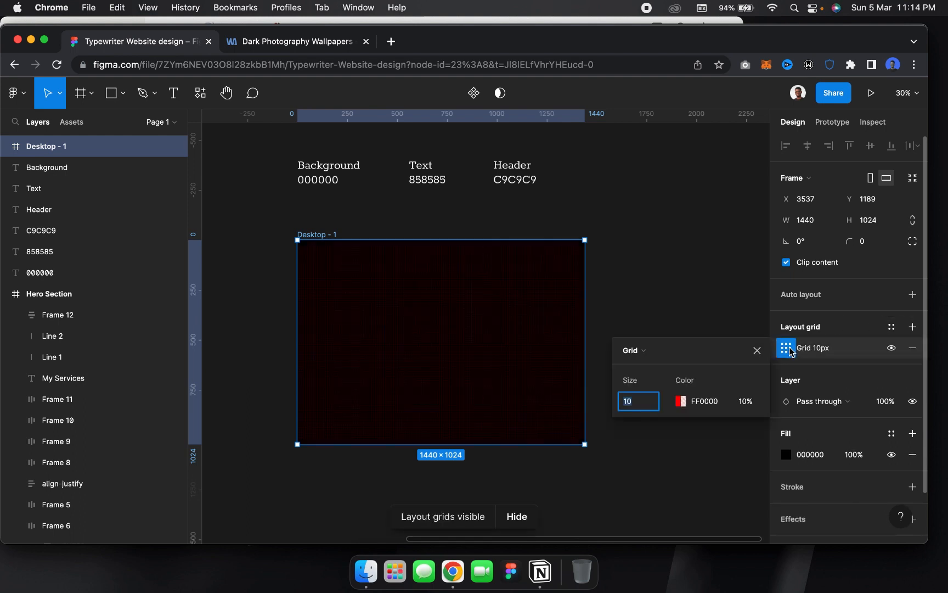
{"action": "left_click", "coordinate": [632, 351]}
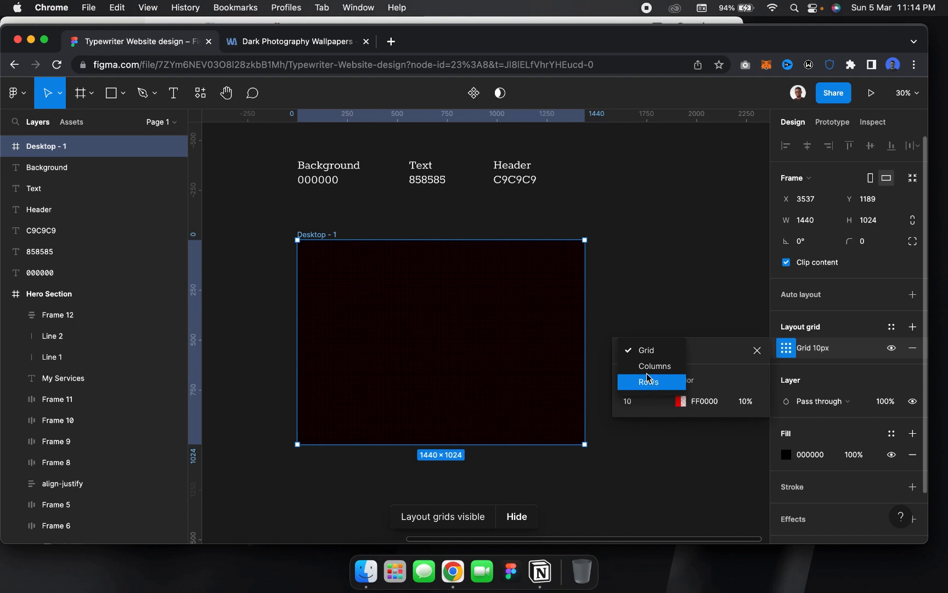
{"action": "left_click", "coordinate": [648, 382]}
{"action": "left_click", "coordinate": [637, 351]}
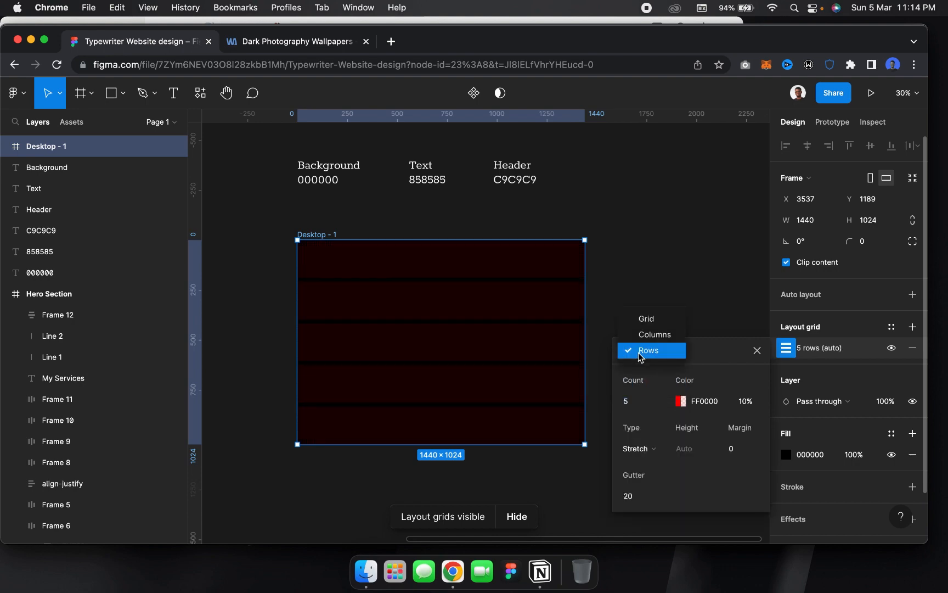
{"action": "left_click", "coordinate": [652, 334]}
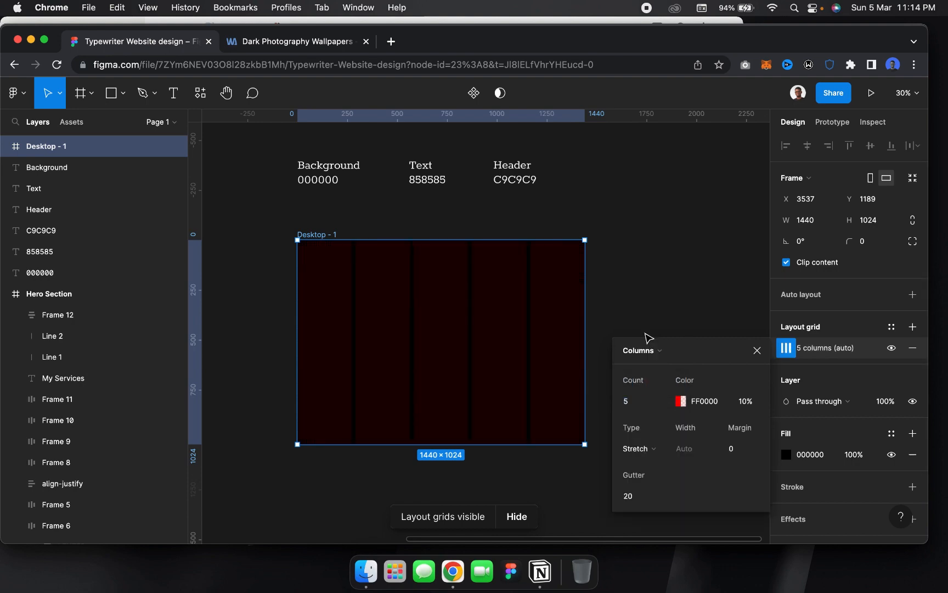
{"action": "left_click", "coordinate": [657, 401]}
{"action": "left_click", "coordinate": [648, 510]}
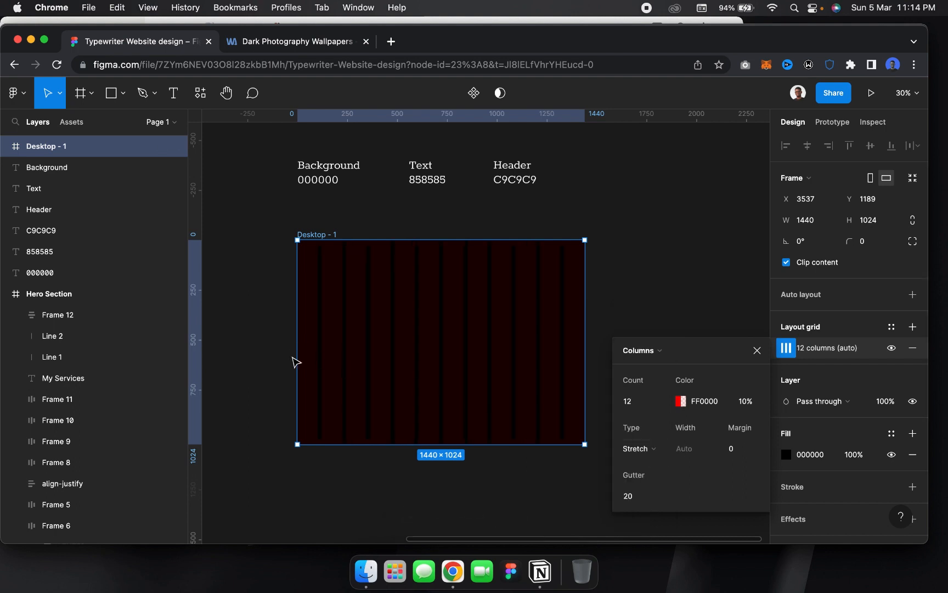
Set the column grid's margin to 50, close the grid settings and deselect the desktop frame
{"action": "scroll", "coordinate": [295, 363], "scroll_direction": "up", "scroll_amount": 5}
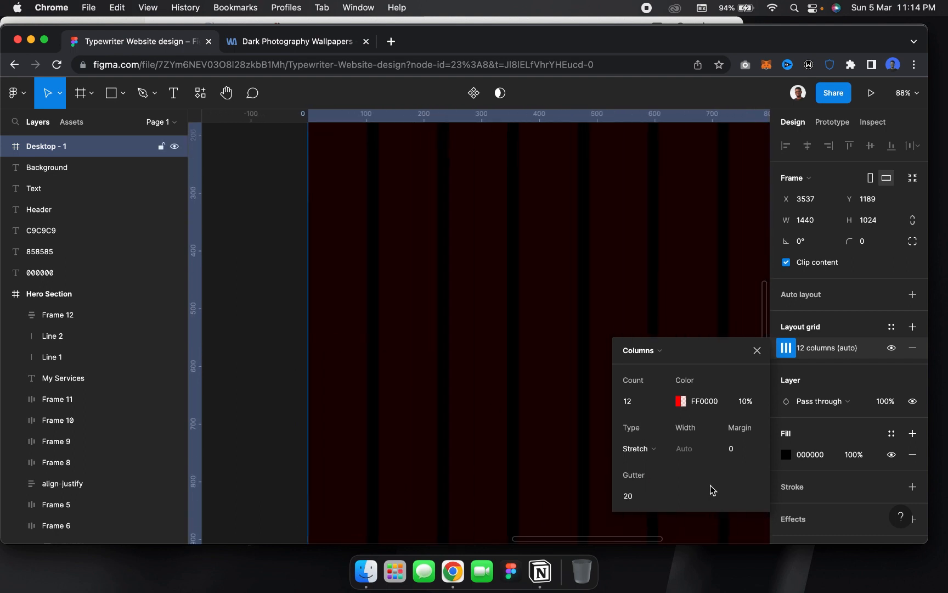
{"action": "left_click", "coordinate": [745, 450]}
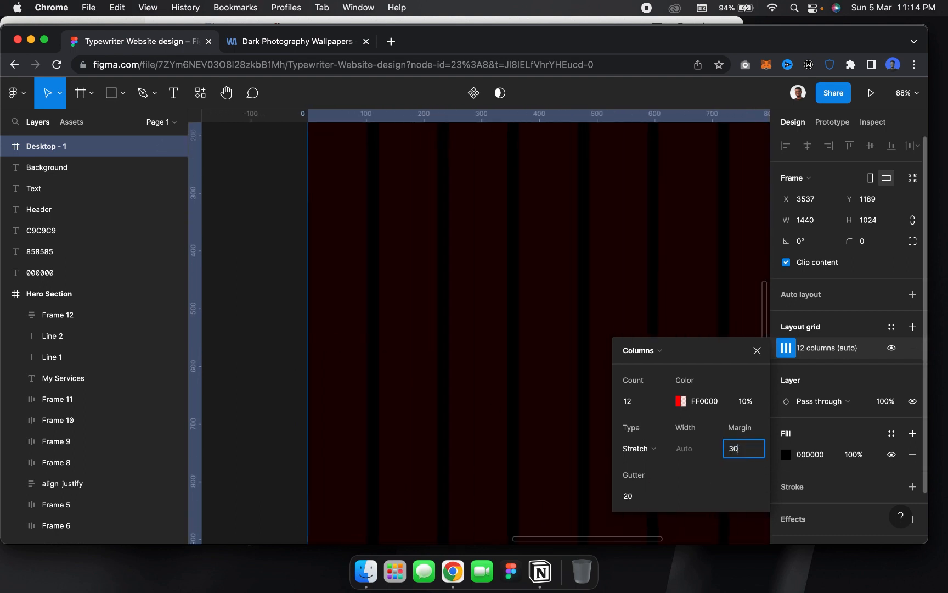
{"action": "key", "text": "Return"}
{"action": "left_click", "coordinate": [739, 450]}
{"action": "key", "text": "Return"}
{"action": "scroll", "coordinate": [360, 396], "scroll_direction": "down", "scroll_amount": 5}
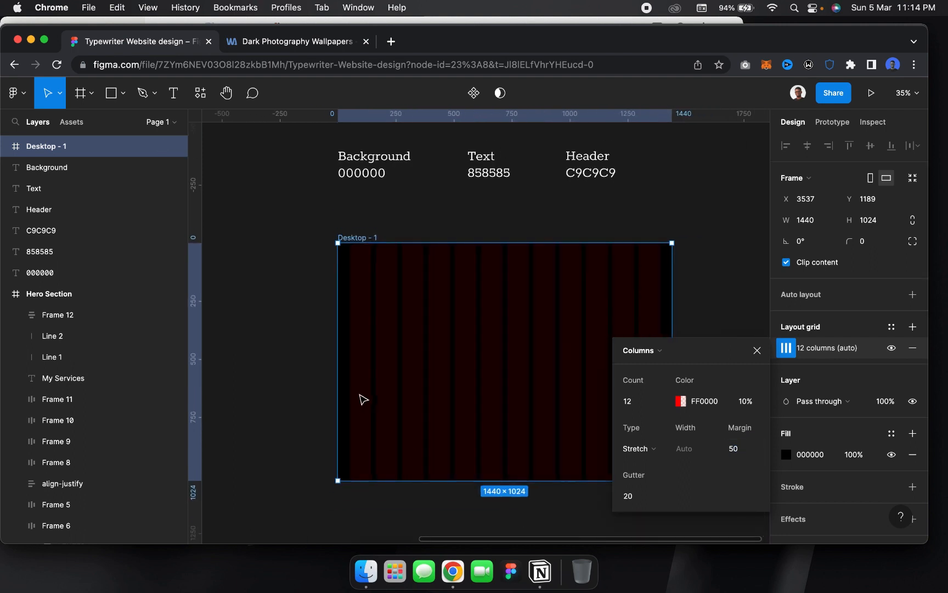
{"action": "scroll", "coordinate": [360, 396], "scroll_direction": "up", "scroll_amount": 3}
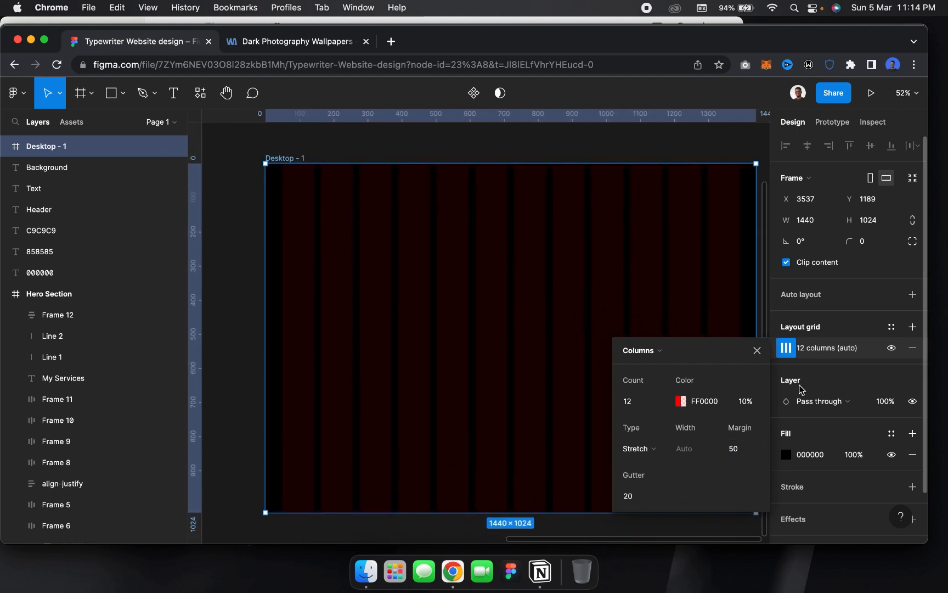
{"action": "left_click", "coordinate": [758, 350]}
{"action": "left_click", "coordinate": [240, 293]}
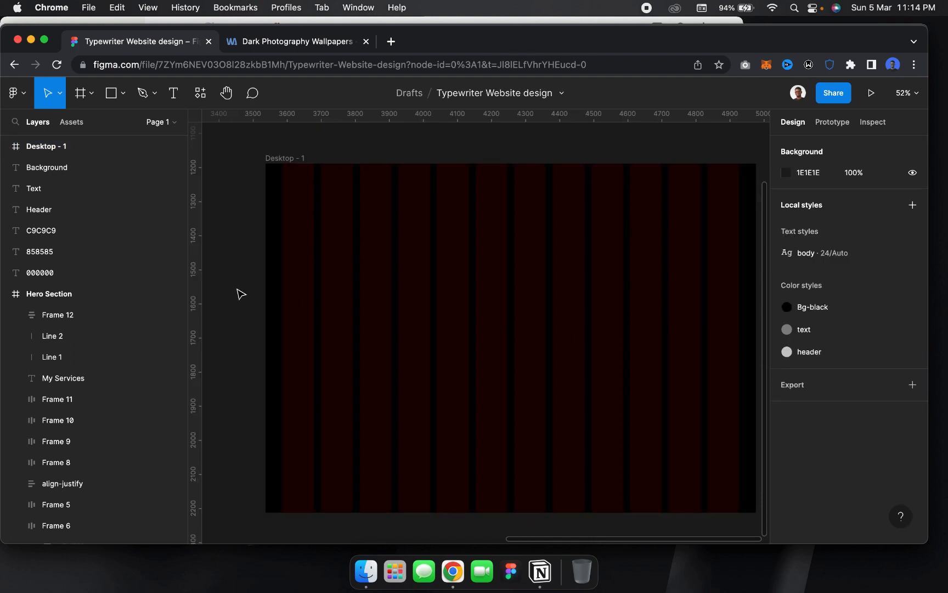
{"action": "scroll", "coordinate": [240, 294], "scroll_direction": "down", "scroll_amount": 4}
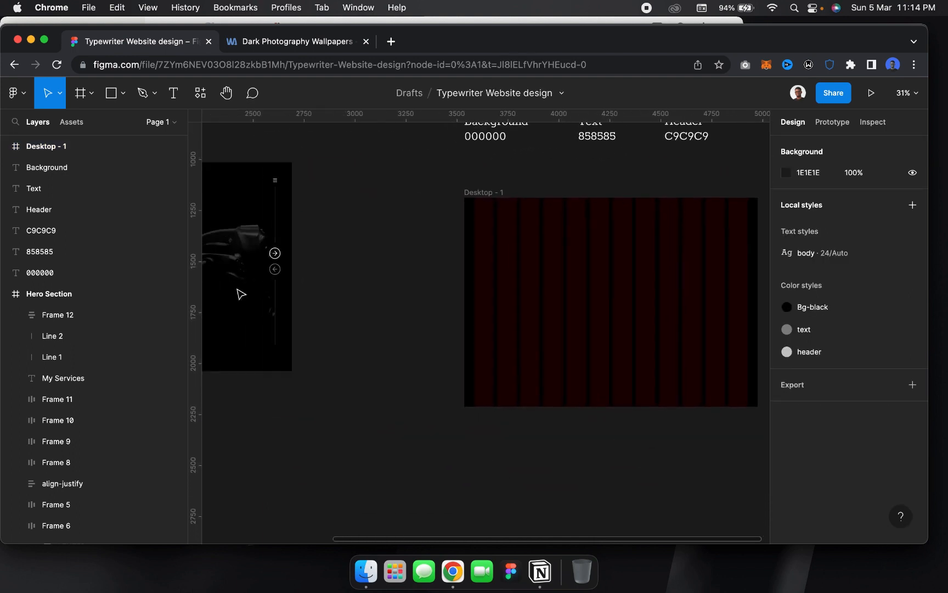
{"action": "scroll", "coordinate": [240, 293], "scroll_direction": "left", "scroll_amount": 5}
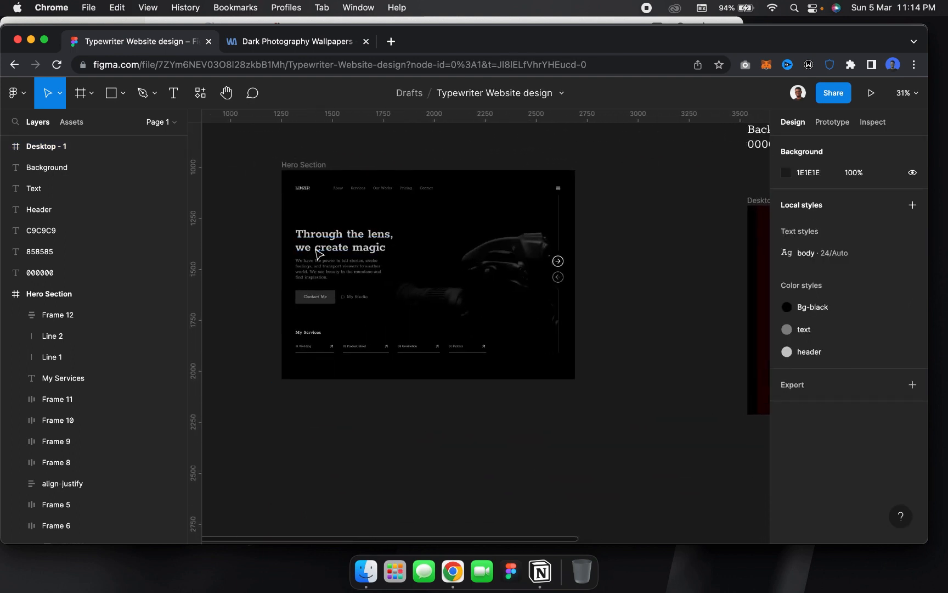
Copy the camera image from the Hero Section frame and paste a duplicate of it
{"action": "scroll", "coordinate": [318, 254], "scroll_direction": "right", "scroll_amount": 8}
{"action": "left_click", "coordinate": [255, 264]}
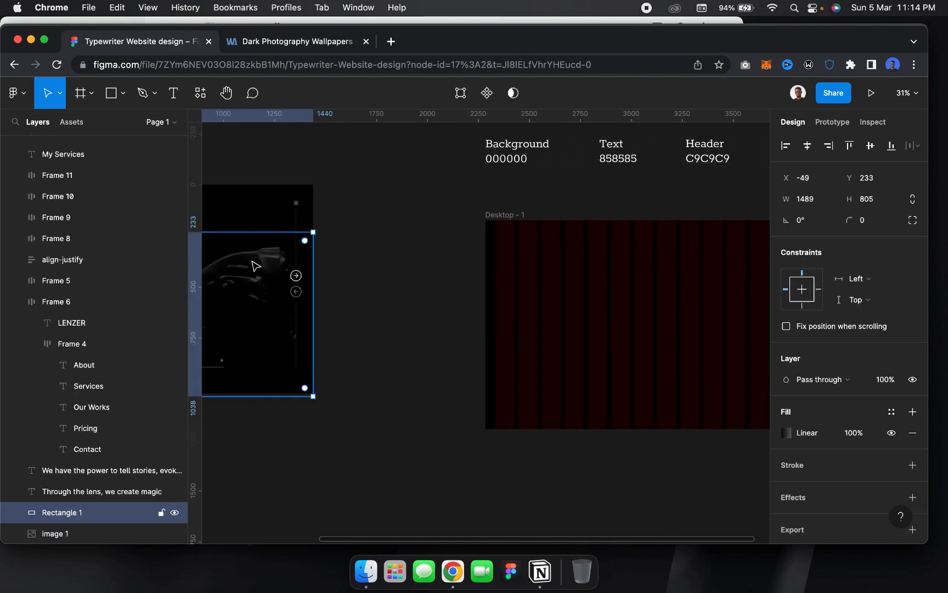
{"action": "left_click", "coordinate": [80, 534]}
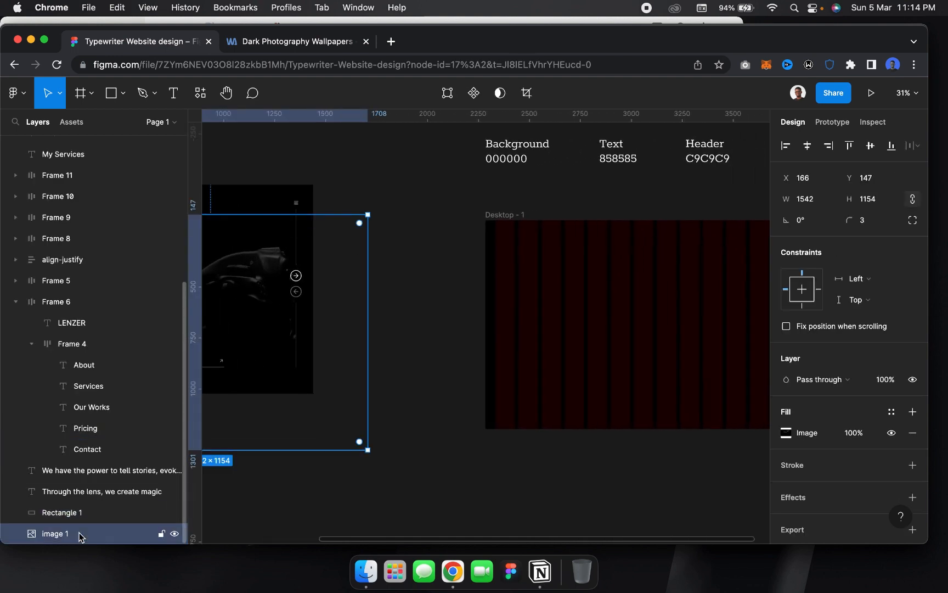
{"action": "left_click", "coordinate": [379, 372]}
{"action": "scroll", "coordinate": [377, 373], "scroll_direction": "right", "scroll_amount": 5}
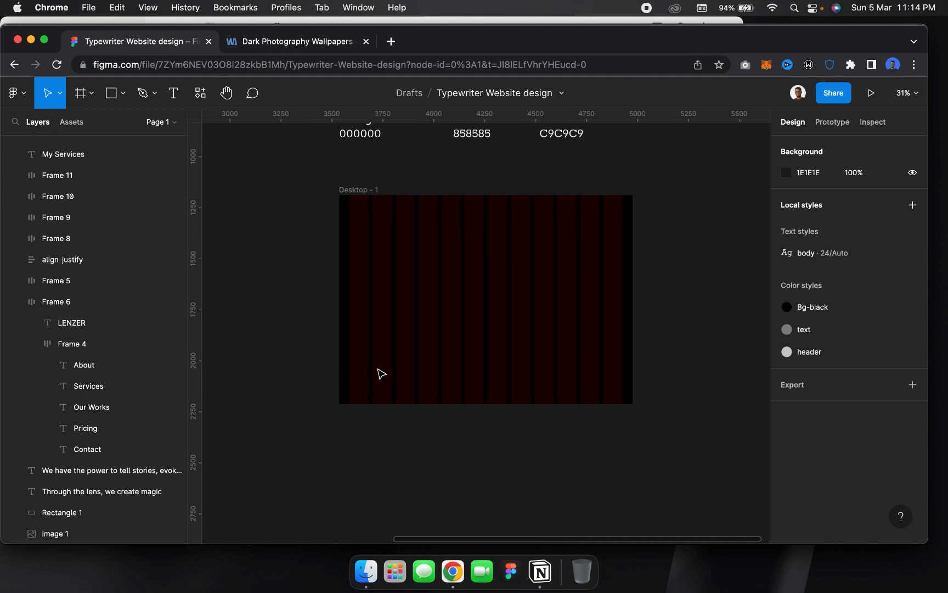
{"action": "key", "text": "super+v"}
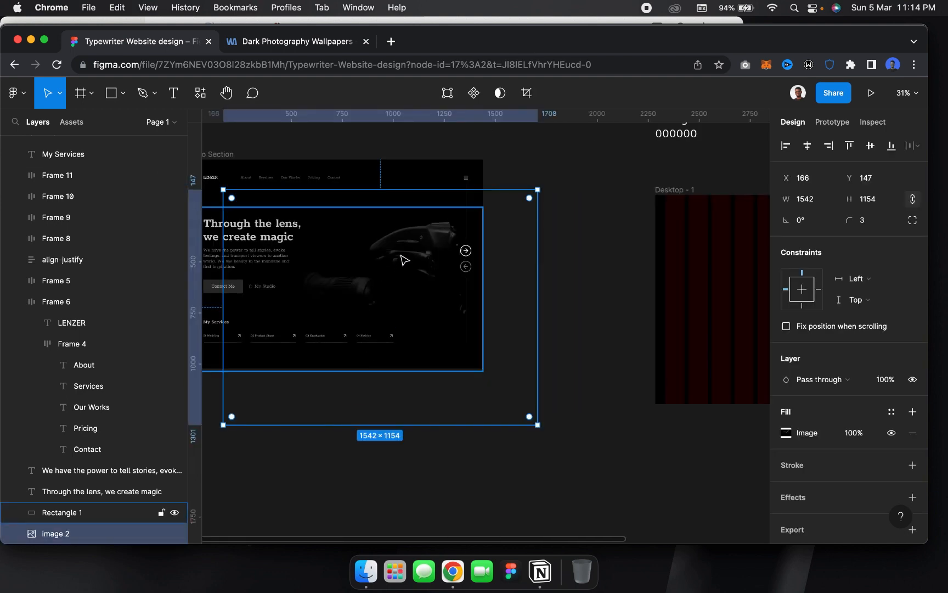
Move the pasted camera image out of the Hero Section and into the black desktop frame
{"action": "left_click_drag", "start_coordinate": [444, 206], "coordinate": [611, 463]}
{"action": "scroll", "coordinate": [610, 462], "scroll_direction": "down", "scroll_amount": 5}
{"action": "scroll", "coordinate": [610, 462], "scroll_direction": "right", "scroll_amount": 5}
{"action": "scroll", "coordinate": [609, 462], "scroll_direction": "down", "scroll_amount": 3, "text": "ctrl"}
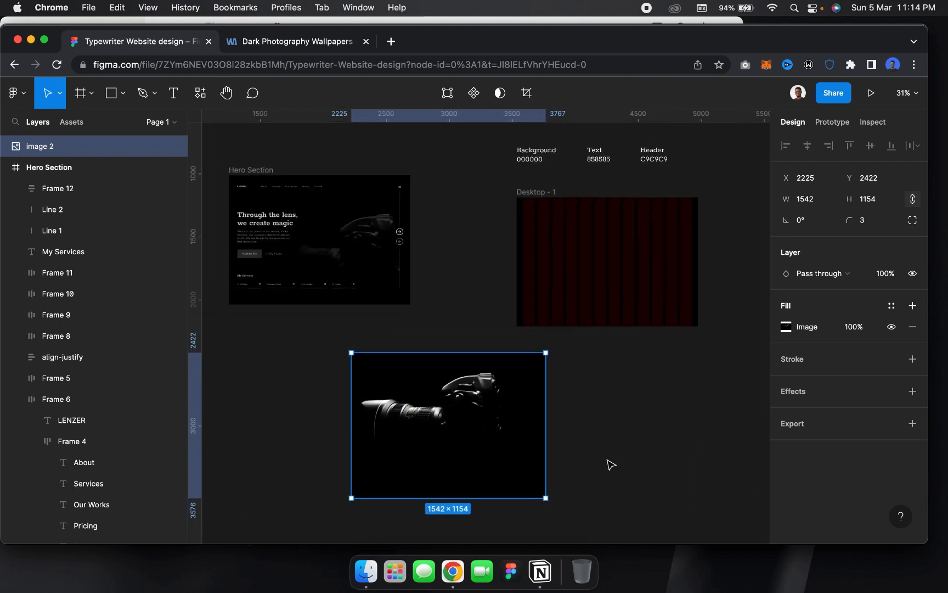
{"action": "left_click_drag", "start_coordinate": [458, 439], "coordinate": [635, 279]}
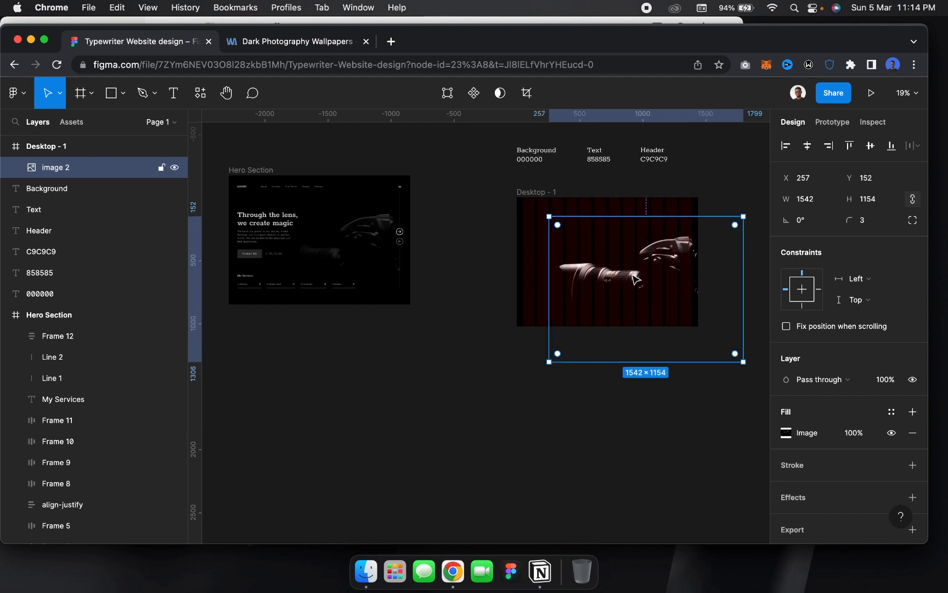
Scale the camera image down to about 1272 × 952, reposition it at about X 390, Y 172 in the desktop frame and deselect it
{"action": "scroll", "coordinate": [635, 278], "scroll_direction": "up", "scroll_amount": 3}
{"action": "scroll", "coordinate": [634, 278], "scroll_direction": "down", "scroll_amount": 3}
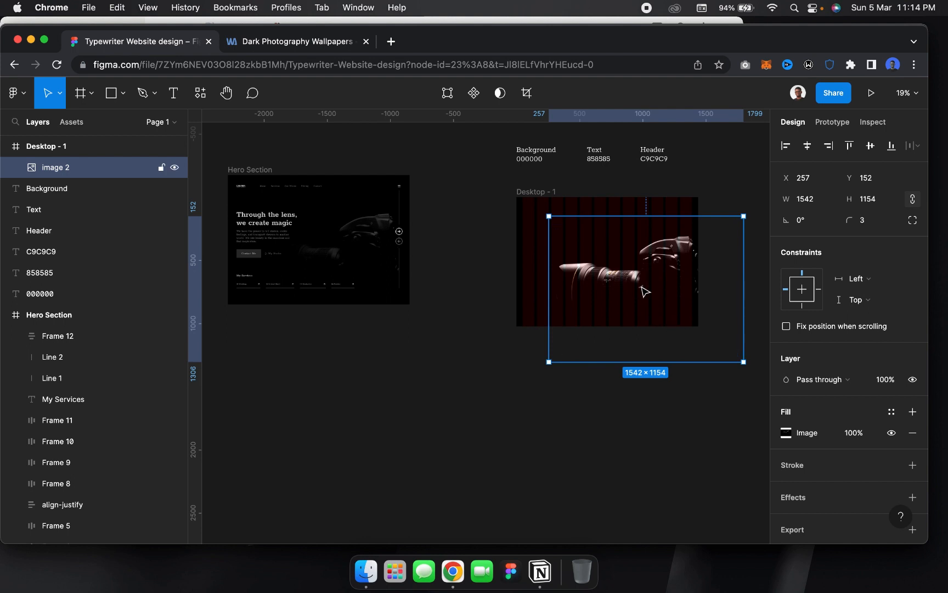
{"action": "left_click_drag", "start_coordinate": [645, 291], "coordinate": [637, 289]}
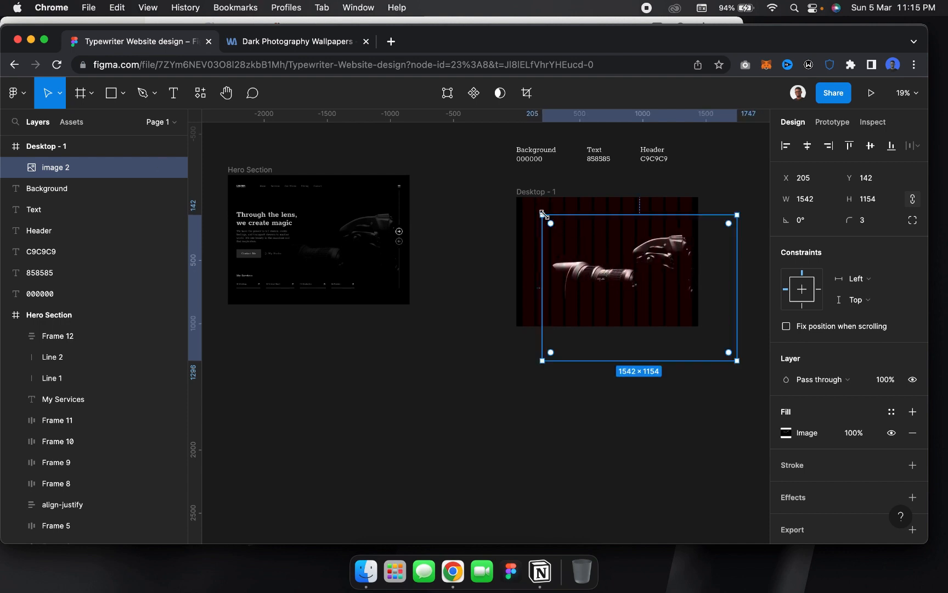
{"action": "left_click_drag", "start_coordinate": [542, 214], "coordinate": [576, 240]}
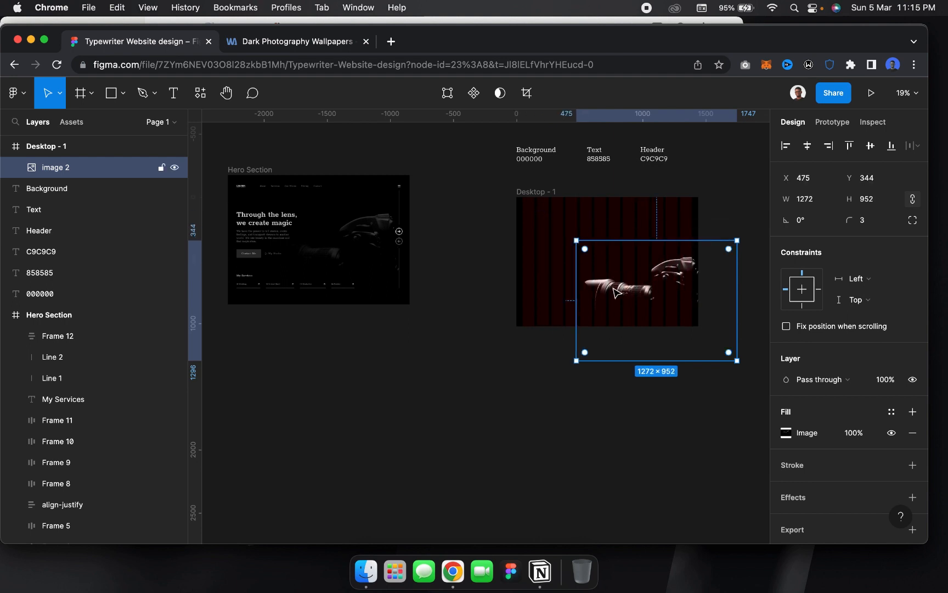
{"action": "left_click_drag", "start_coordinate": [632, 296], "coordinate": [622, 281]}
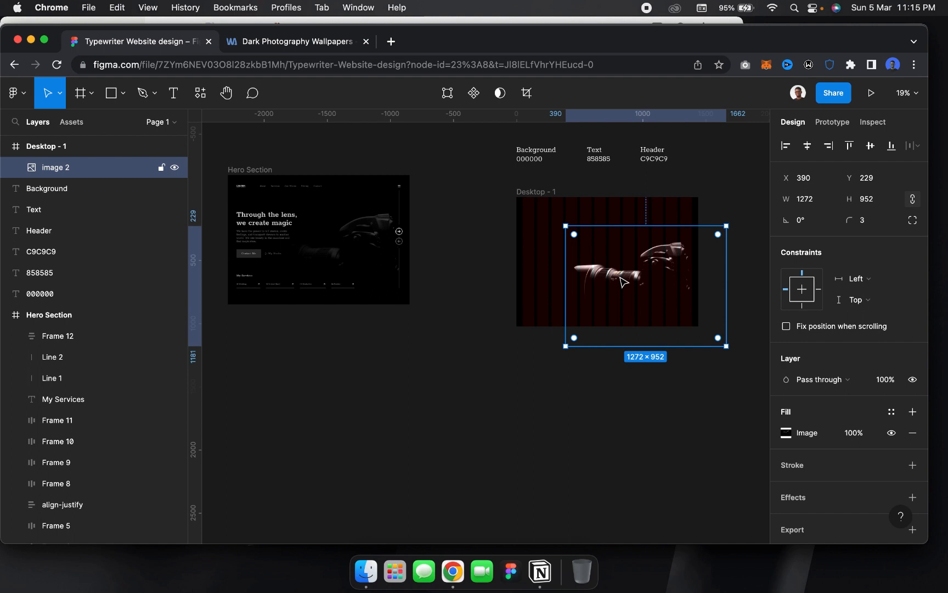
{"action": "scroll", "coordinate": [622, 281], "scroll_direction": "up", "scroll_amount": 3}
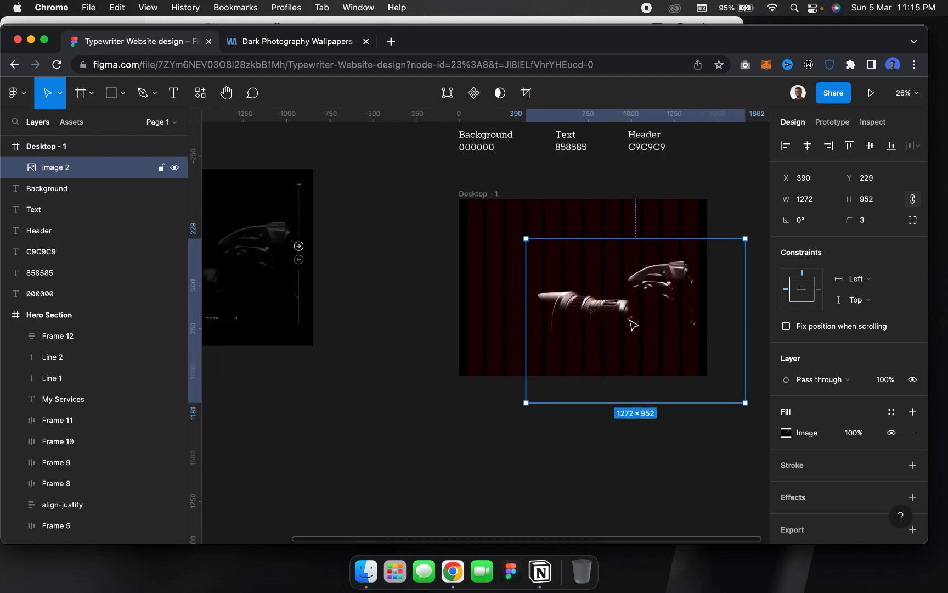
{"action": "left_click_drag", "start_coordinate": [630, 318], "coordinate": [628, 309]}
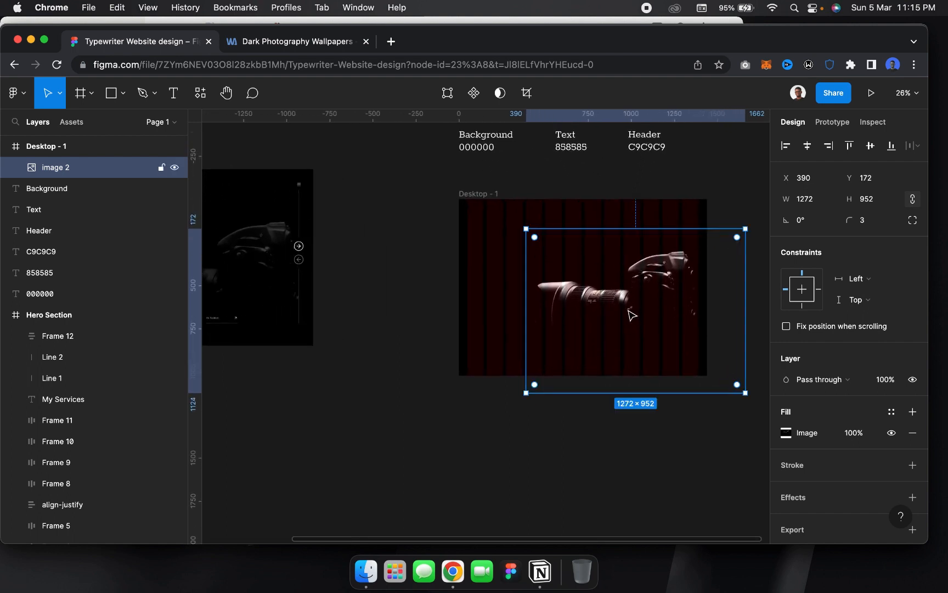
{"action": "left_click", "coordinate": [453, 333]}
Duplicate the Background label and place the copy above the gap between the Hero Section and the desktop frame
{"action": "scroll", "coordinate": [454, 333], "scroll_direction": "left", "scroll_amount": 5}
{"action": "scroll", "coordinate": [453, 332], "scroll_direction": "up", "scroll_amount": 2}
{"action": "scroll", "coordinate": [457, 336], "scroll_direction": "left", "scroll_amount": 5}
{"action": "scroll", "coordinate": [457, 336], "scroll_direction": "down", "scroll_amount": 1}
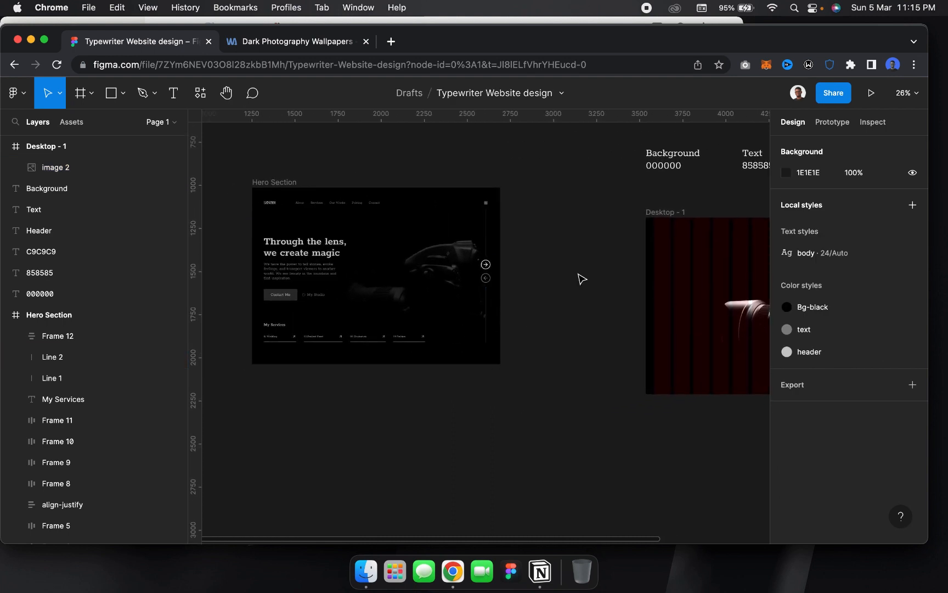
{"action": "scroll", "coordinate": [593, 243], "scroll_direction": "up", "scroll_amount": 4}
{"action": "scroll", "coordinate": [594, 243], "scroll_direction": "right", "scroll_amount": 4}
{"action": "left_click", "coordinate": [582, 228]}
{"action": "key", "text": "super+d"}
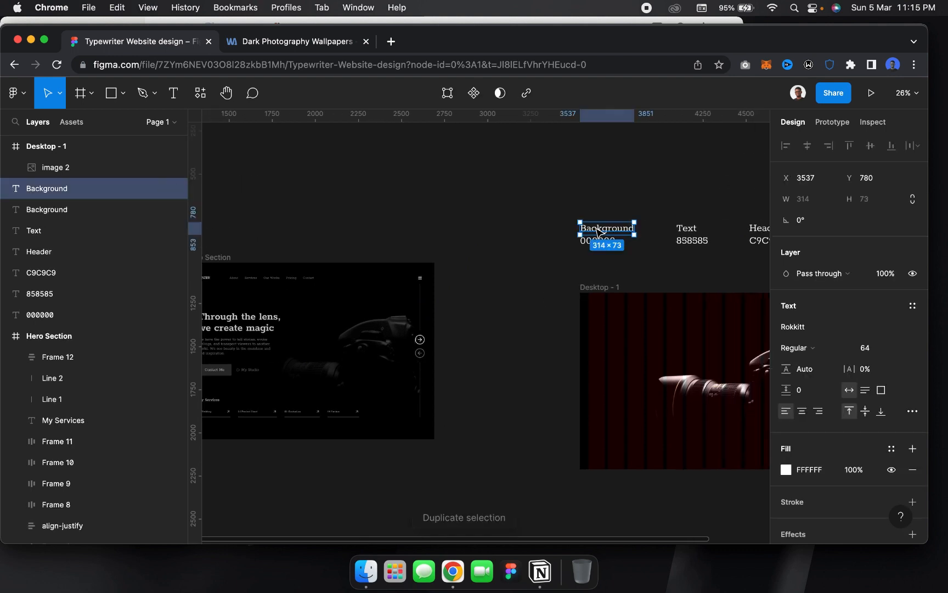
{"action": "left_click_drag", "start_coordinate": [583, 228], "coordinate": [516, 208]}
Change the duplicated label's text to Rokkit and deselect it
{"action": "double_click", "coordinate": [516, 208]}
{"action": "type", "text": "E"}
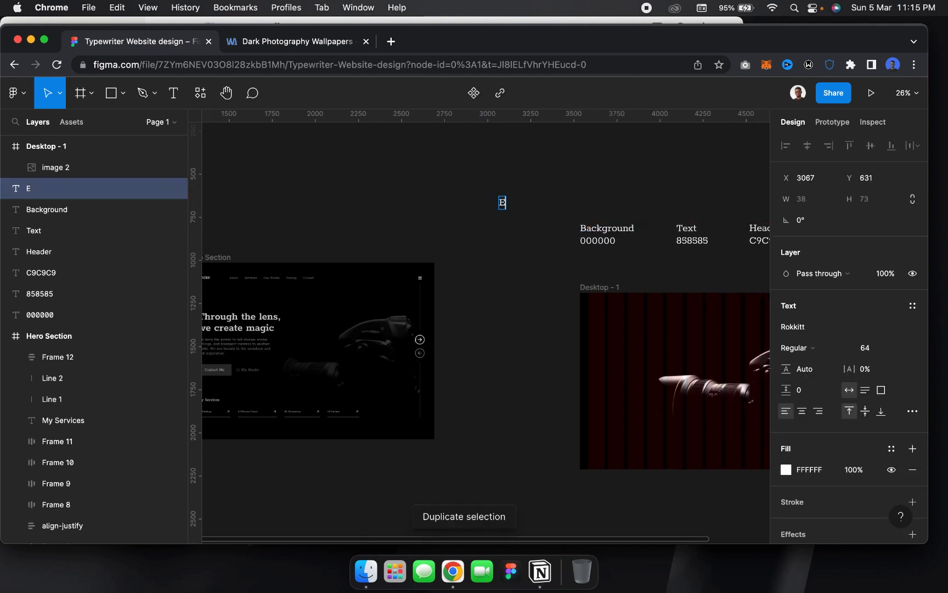
{"action": "type", "text": "Rokkit"}
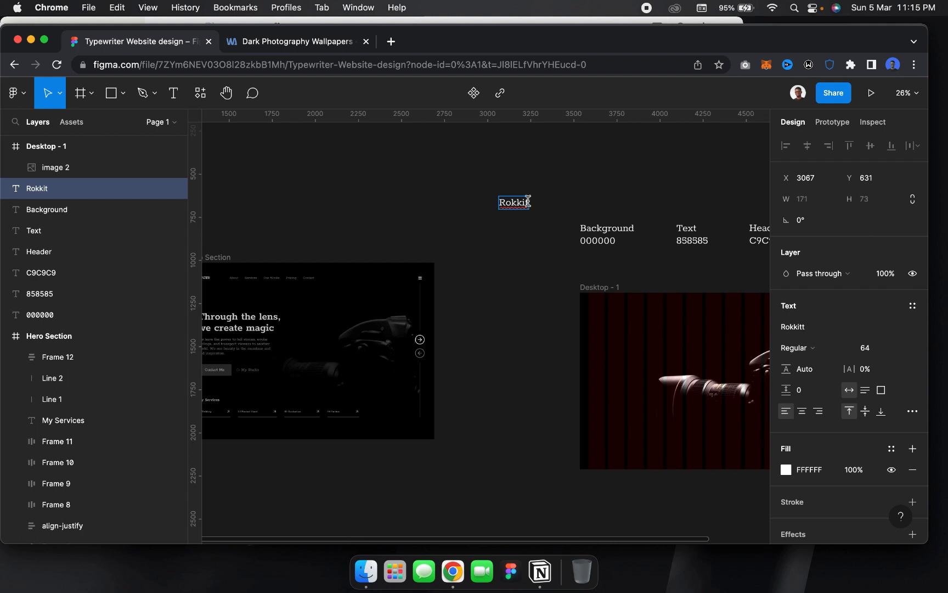
{"action": "key", "text": "Escape"}
{"action": "left_click", "coordinate": [519, 269]}
Check the font, weight and size of the "Through the lens, we create magic" heading in the Hero Section
{"action": "scroll", "coordinate": [521, 273], "scroll_direction": "left", "scroll_amount": 2}
{"action": "scroll", "coordinate": [521, 273], "scroll_direction": "down", "scroll_amount": 1}
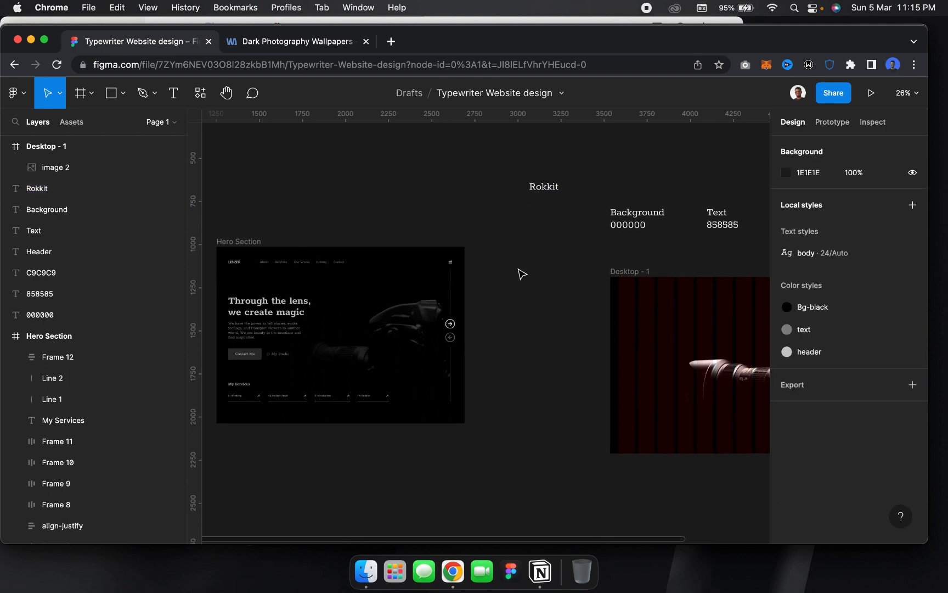
{"action": "scroll", "coordinate": [521, 273], "scroll_direction": "left", "scroll_amount": 2}
{"action": "scroll", "coordinate": [521, 273], "scroll_direction": "down", "scroll_amount": 1}
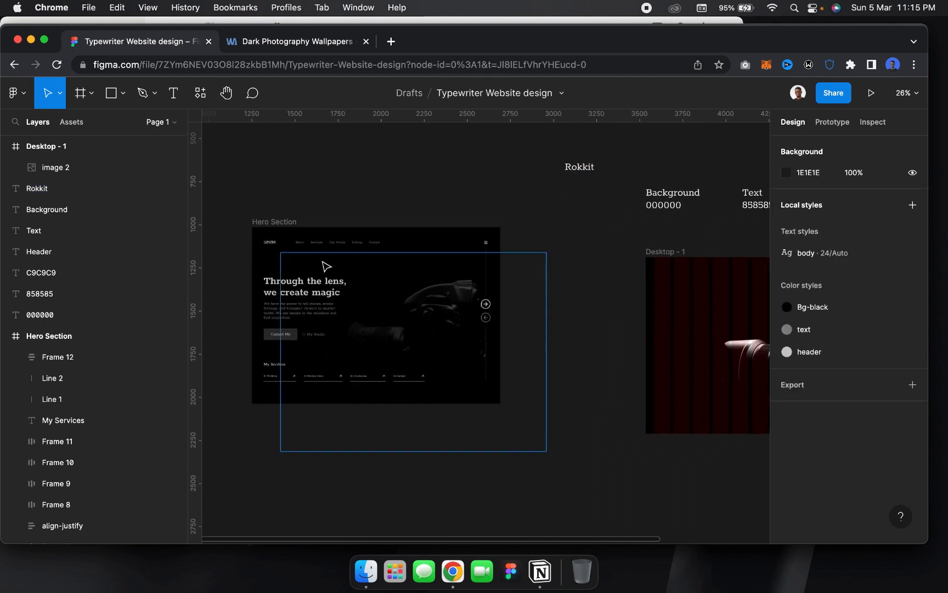
{"action": "left_click", "coordinate": [311, 294]}
{"action": "double_click", "coordinate": [306, 287]}
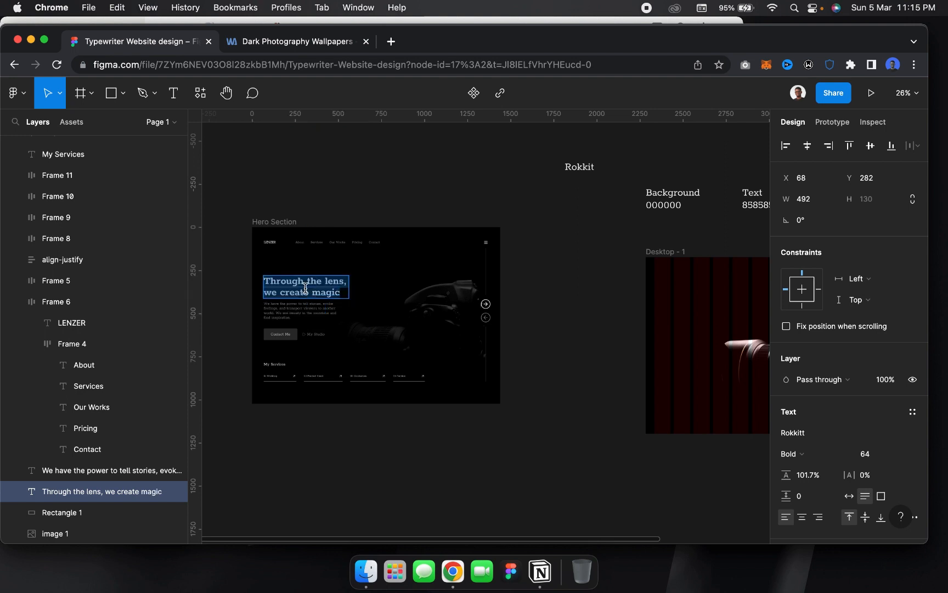
{"action": "key", "text": "Escape"}
{"action": "left_click", "coordinate": [643, 330]}
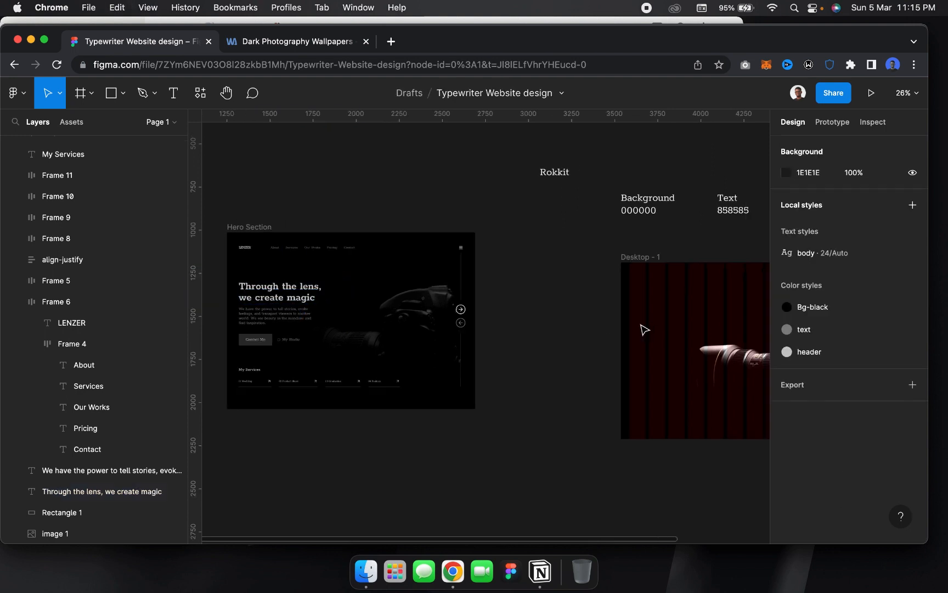
{"action": "scroll", "coordinate": [643, 330], "scroll_direction": "right", "scroll_amount": 4}
{"action": "key", "text": "t"}
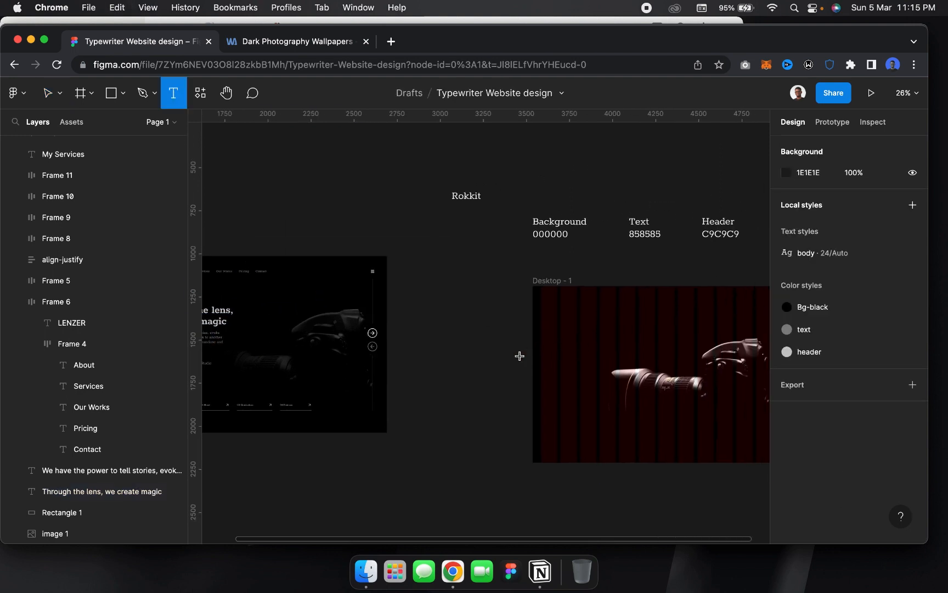
{"action": "left_click", "coordinate": [47, 92]}
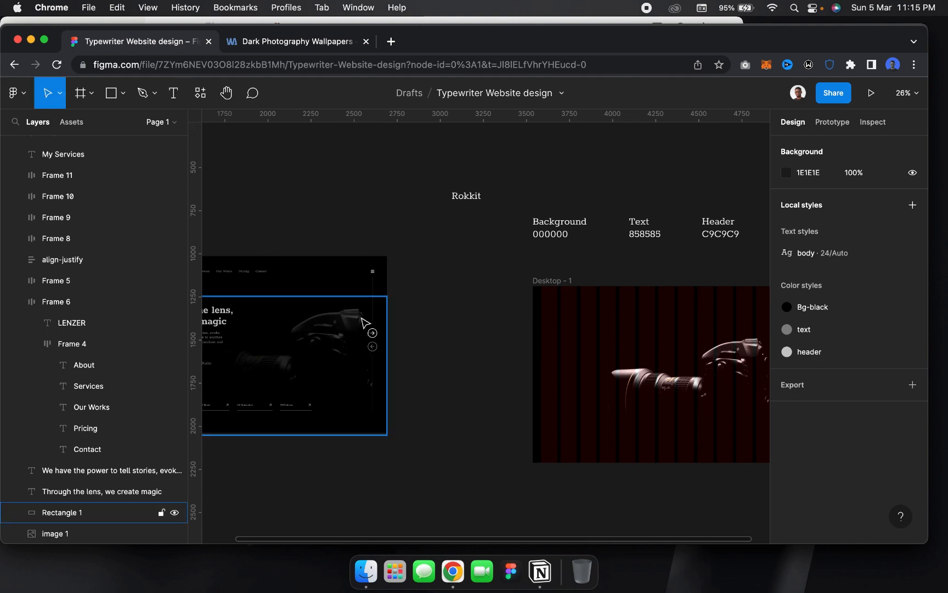
{"action": "scroll", "coordinate": [365, 323], "scroll_direction": "down", "scroll_amount": 3}
{"action": "scroll", "coordinate": [366, 322], "scroll_direction": "left", "scroll_amount": 2}
{"action": "scroll", "coordinate": [365, 322], "scroll_direction": "left", "scroll_amount": 1}
{"action": "scroll", "coordinate": [384, 340], "scroll_direction": "right", "scroll_amount": 3}
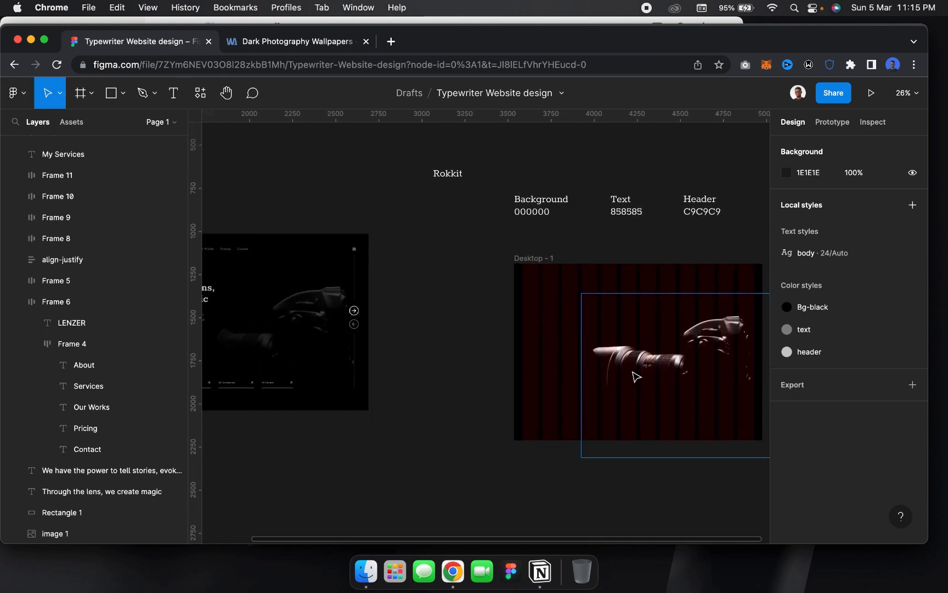
Hide the 12-column layout grid on the black desktop frame
{"action": "scroll", "coordinate": [636, 376], "scroll_direction": "up", "scroll_amount": 2}
{"action": "scroll", "coordinate": [637, 376], "scroll_direction": "up", "scroll_amount": 3}
{"action": "left_click", "coordinate": [445, 185]}
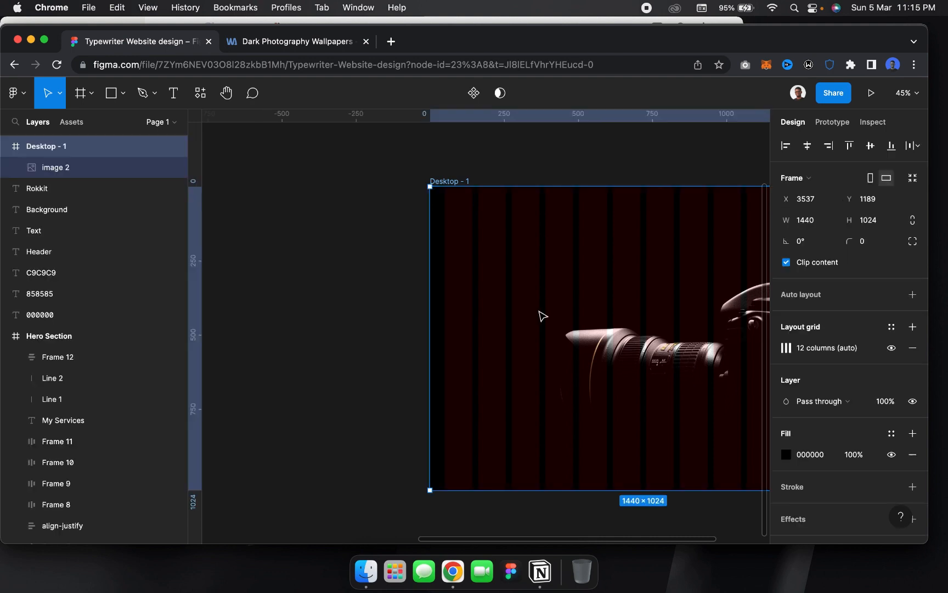
{"action": "scroll", "coordinate": [543, 314], "scroll_direction": "right", "scroll_amount": 2}
{"action": "left_click", "coordinate": [891, 347]}
{"action": "scroll", "coordinate": [449, 321], "scroll_direction": "right", "scroll_amount": 3}
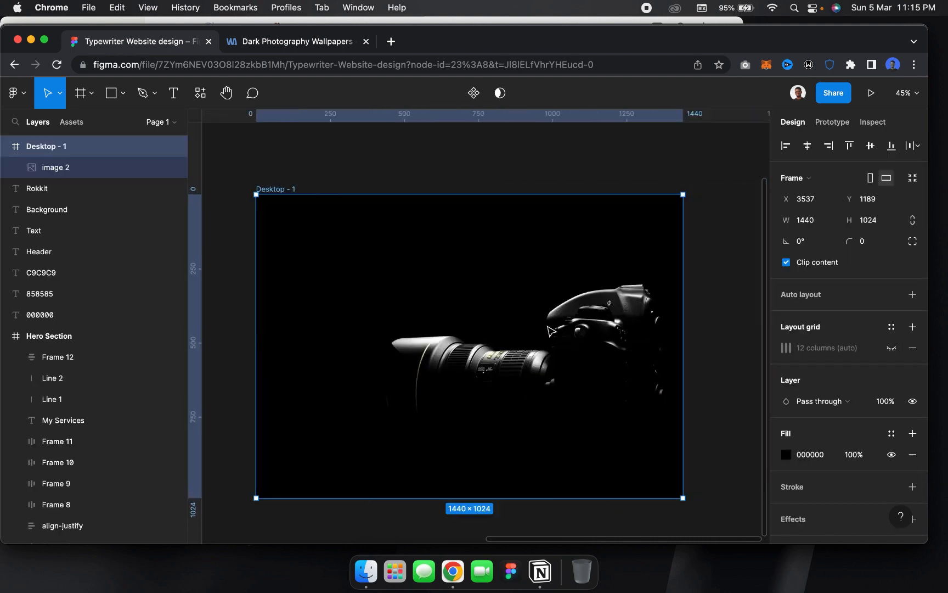
{"action": "scroll", "coordinate": [453, 316], "scroll_direction": "down", "scroll_amount": 1}
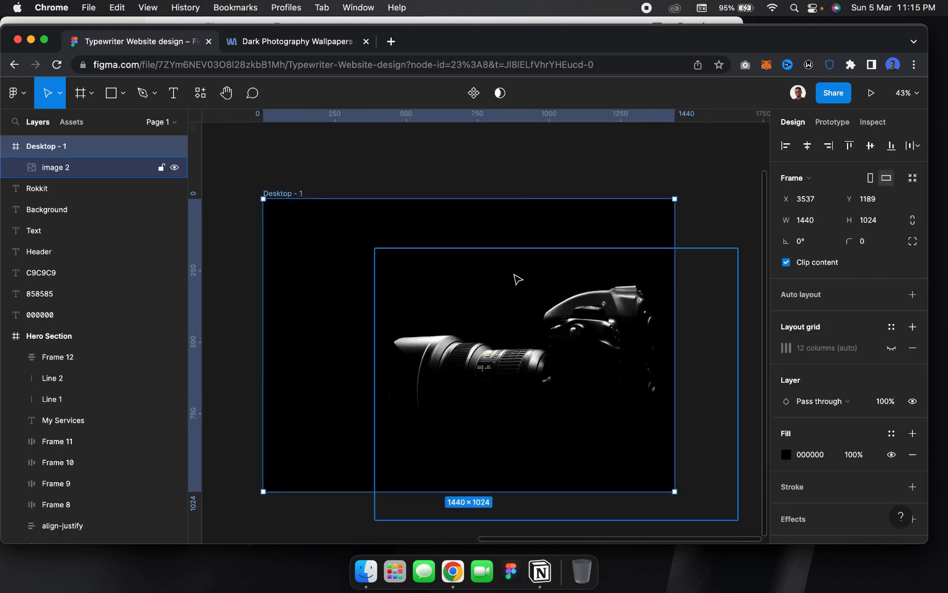
Draw a rectangle over the camera image and stretch it across the desktop frame's full width, about 1440 × 732 at Y 178
{"action": "scroll", "coordinate": [410, 370], "scroll_direction": "left", "scroll_amount": 15}
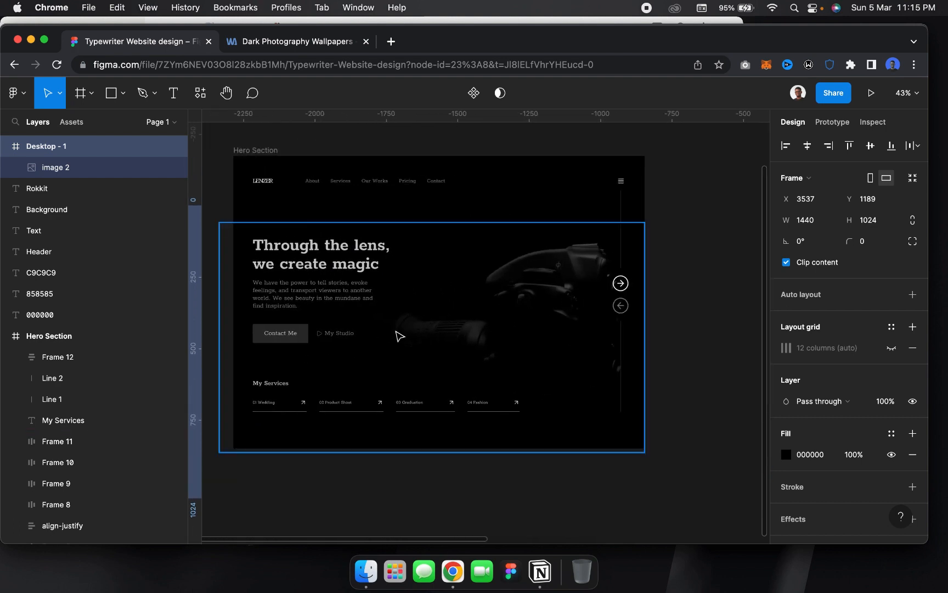
{"action": "scroll", "coordinate": [590, 351], "scroll_direction": "right", "scroll_amount": 15}
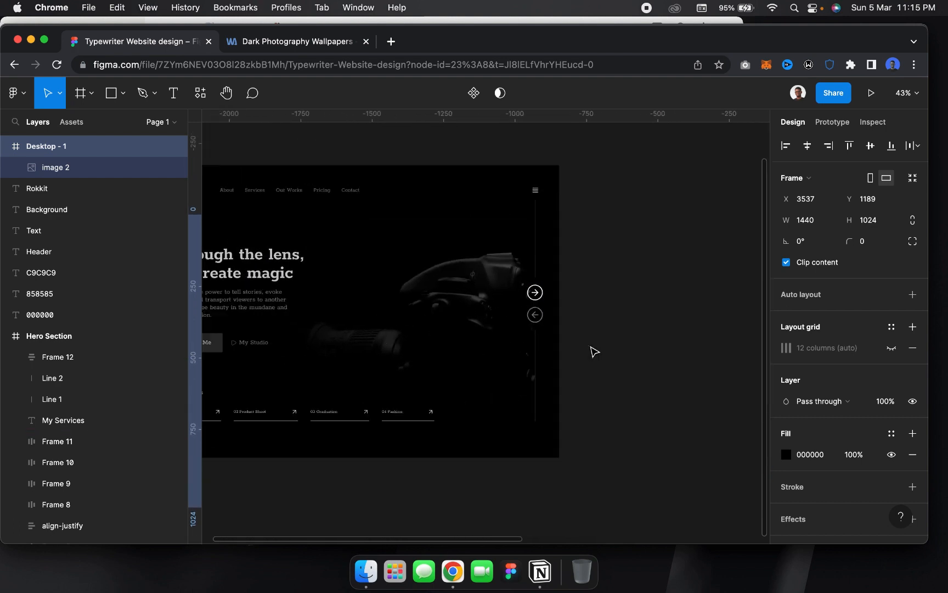
{"action": "left_click", "coordinate": [494, 357]}
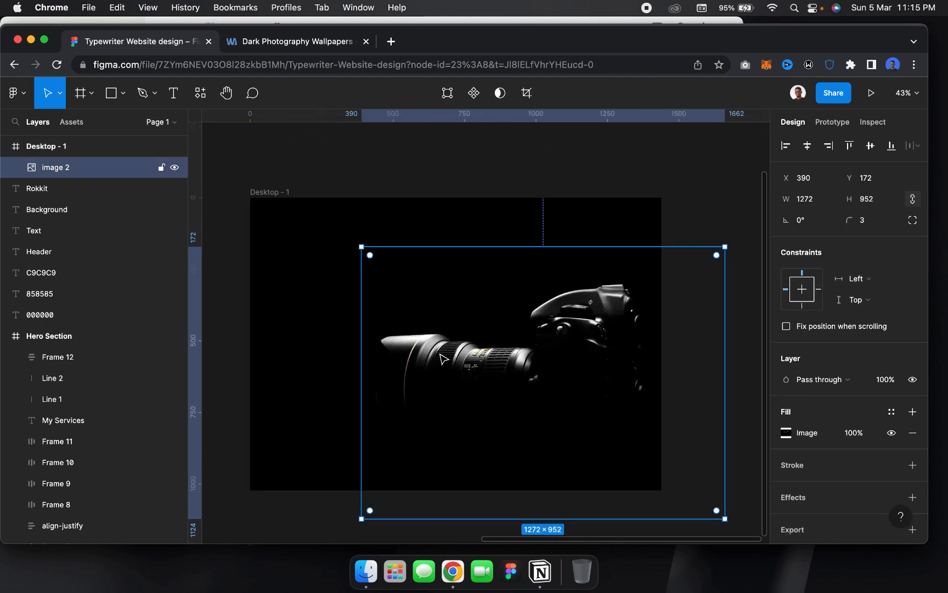
{"action": "left_click", "coordinate": [113, 105]}
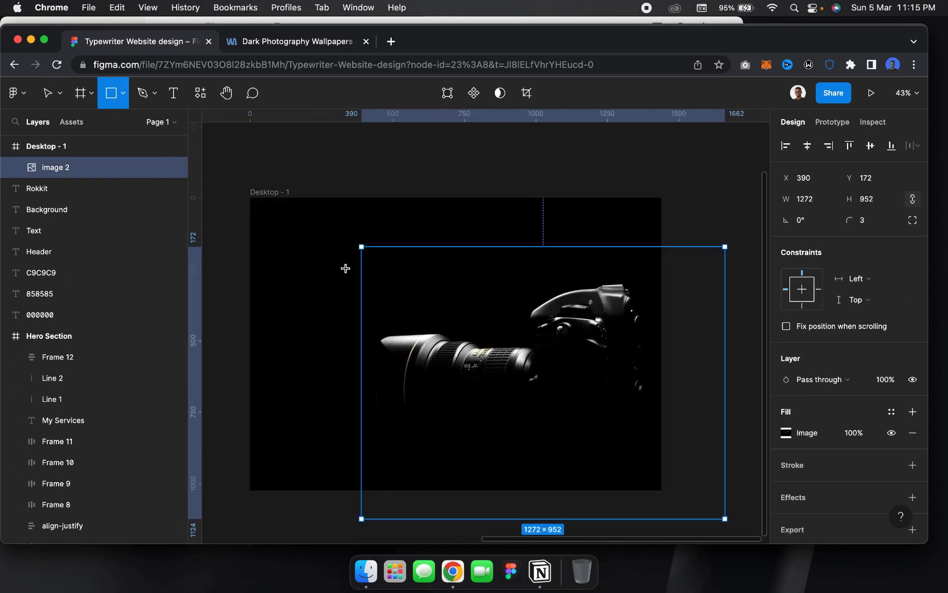
{"action": "mouse_move", "coordinate": [352, 249]}
{"action": "left_mouse_down"}
{"action": "mouse_move", "coordinate": [478, 411]}
{"action": "mouse_move", "coordinate": [596, 457]}
{"action": "left_mouse_up"}
{"action": "left_click_drag", "start_coordinate": [350, 361], "coordinate": [245, 371]}
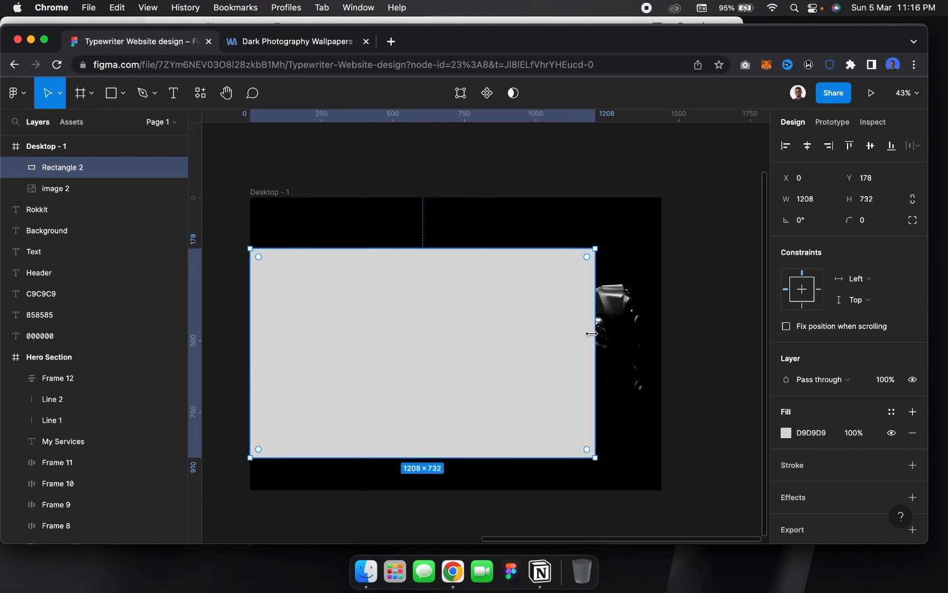
{"action": "left_click_drag", "start_coordinate": [594, 333], "coordinate": [663, 345]}
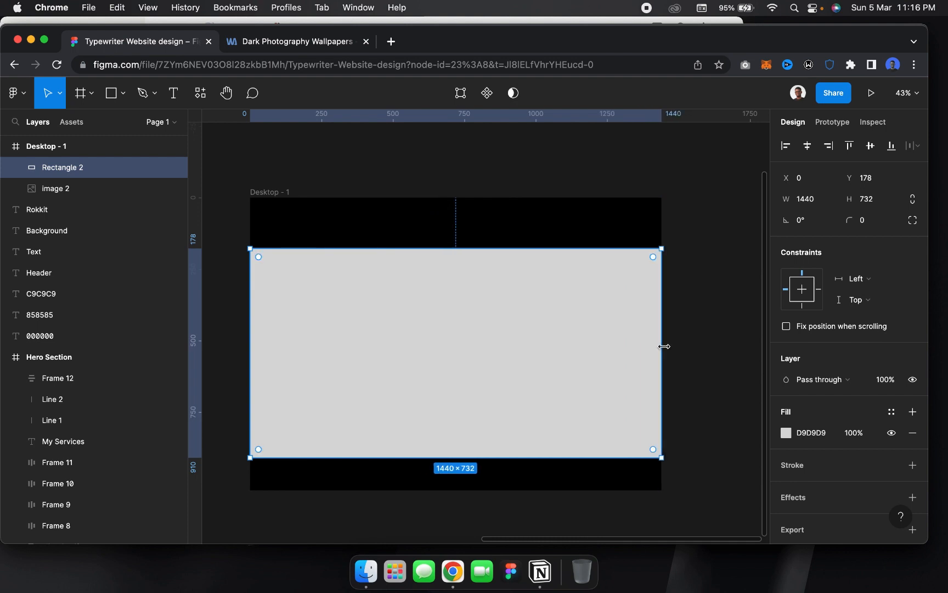
Set the overlay rectangle's fill colour to 000000
{"action": "left_click", "coordinate": [786, 433]}
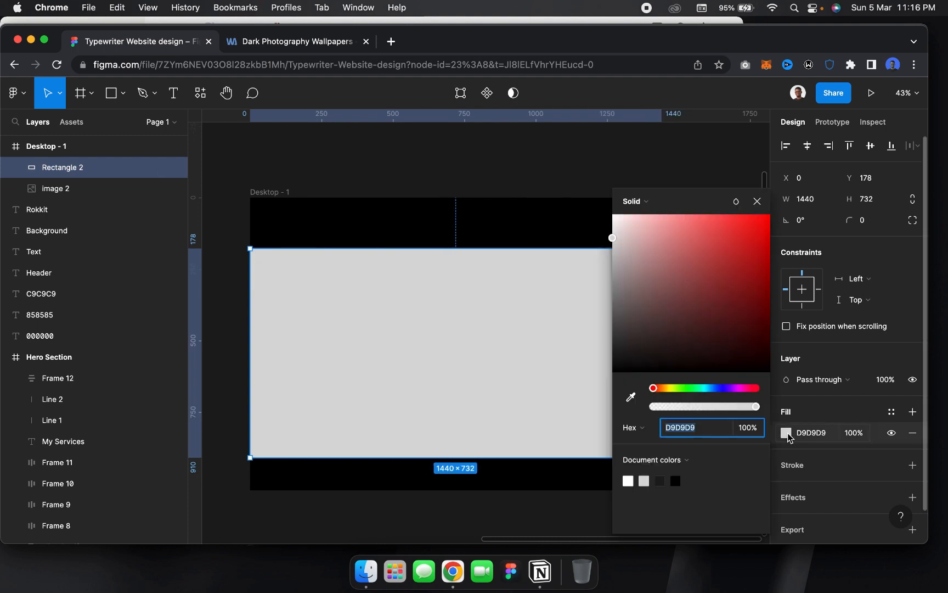
{"action": "left_click", "coordinate": [812, 433]}
{"action": "type", "text": "000"}
{"action": "key", "text": "Return"}
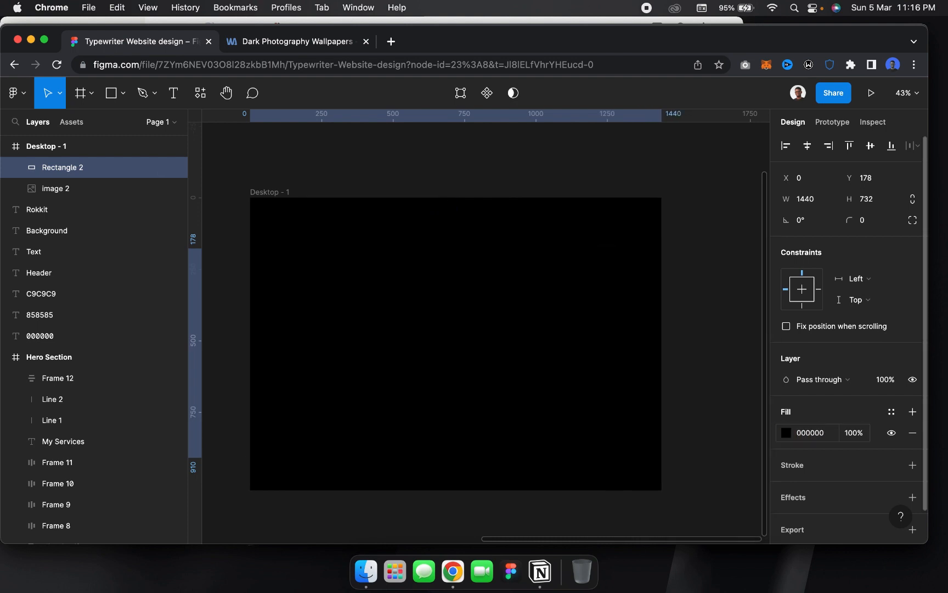
Change the overlay rectangle's fill to a linear gradient running almost horizontally from the lens front to the camera body
{"action": "left_click", "coordinate": [786, 433]}
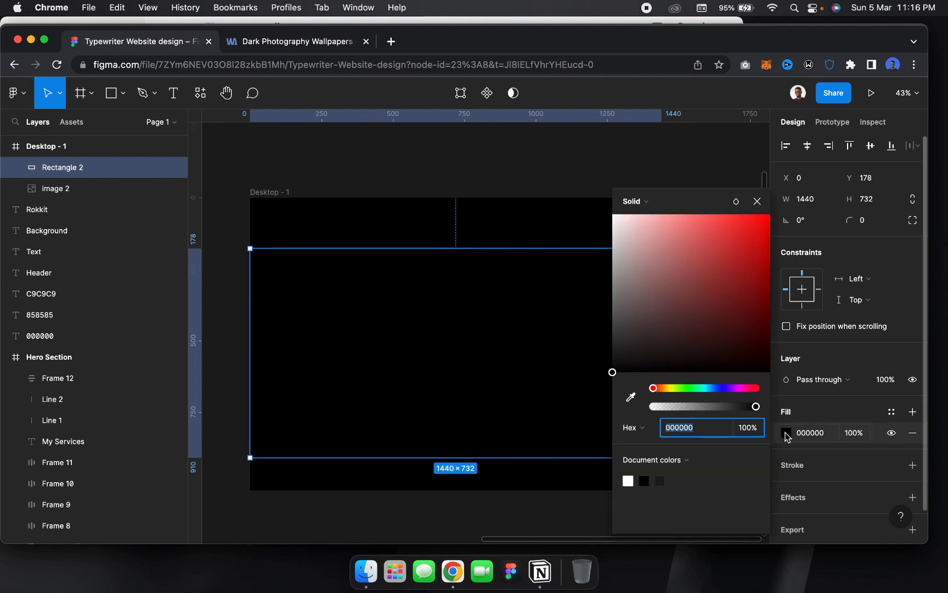
{"action": "left_click", "coordinate": [646, 201]}
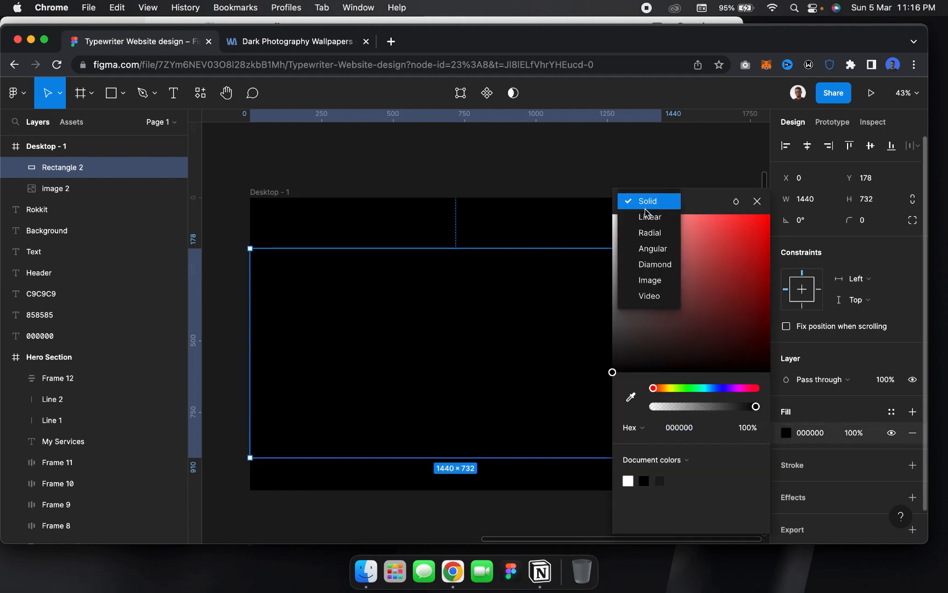
{"action": "left_click", "coordinate": [645, 214]}
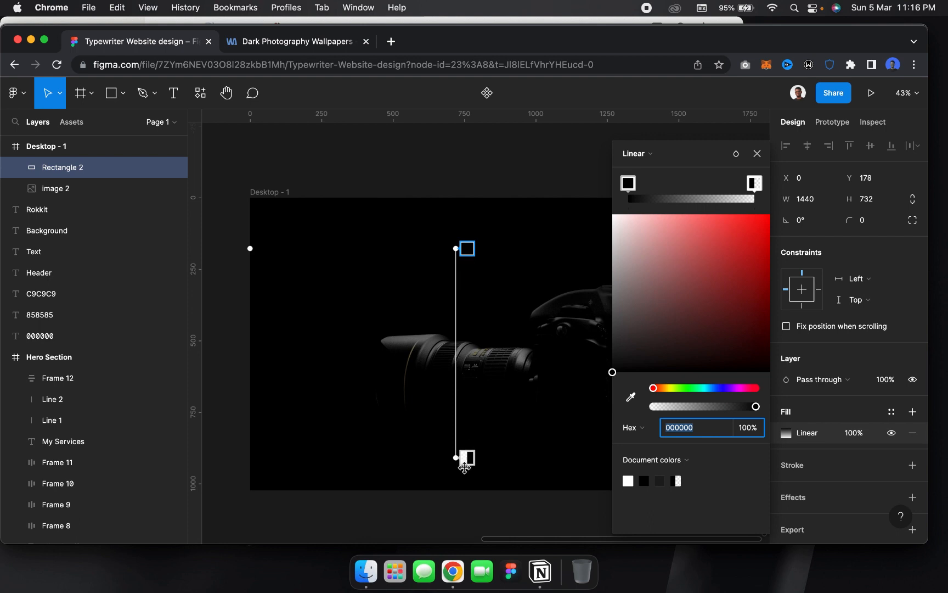
{"action": "left_click_drag", "start_coordinate": [456, 456], "coordinate": [577, 318]}
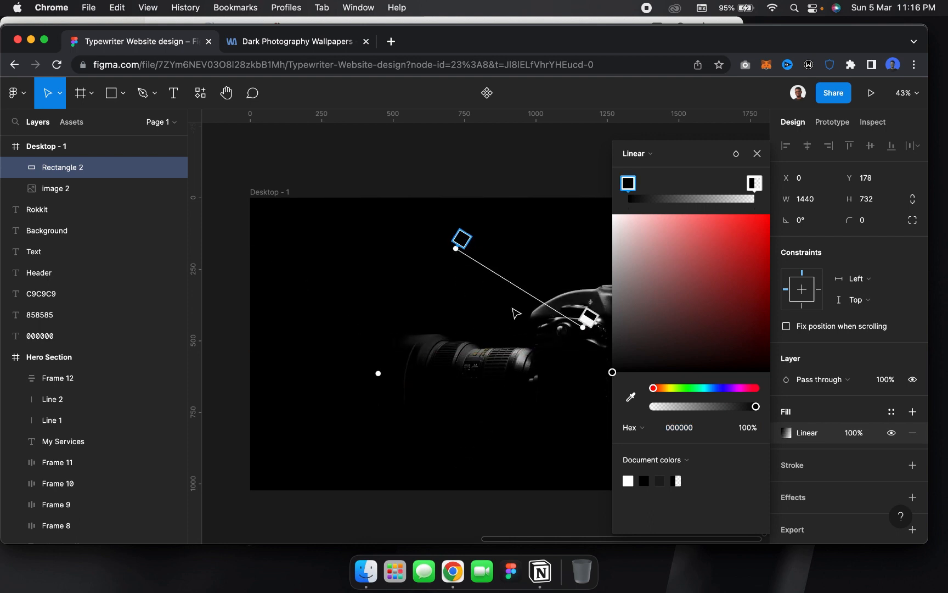
{"action": "left_click_drag", "start_coordinate": [457, 252], "coordinate": [359, 342]}
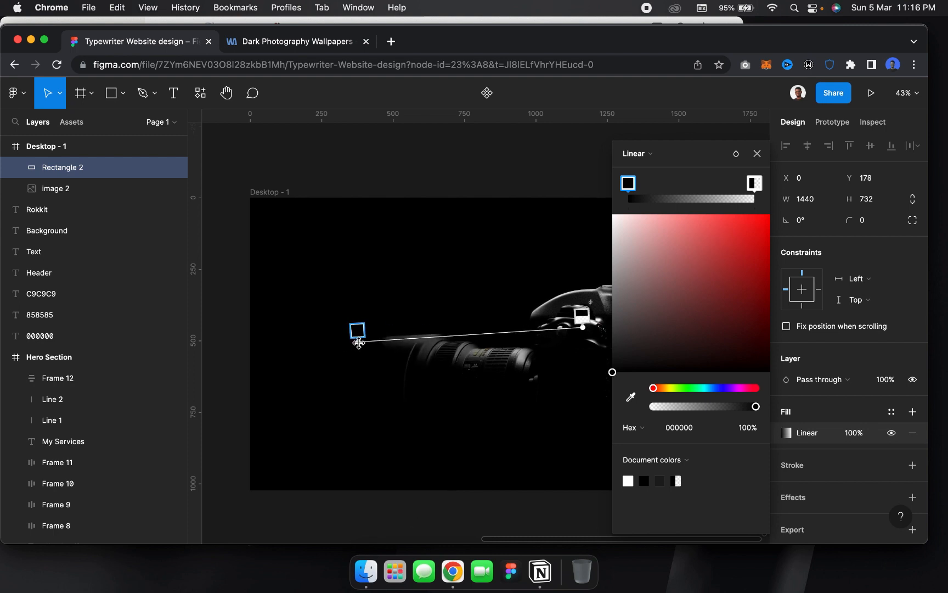
{"action": "scroll", "coordinate": [439, 329], "scroll_direction": "right", "scroll_amount": 3}
{"action": "left_click_drag", "start_coordinate": [511, 317], "coordinate": [557, 335]}
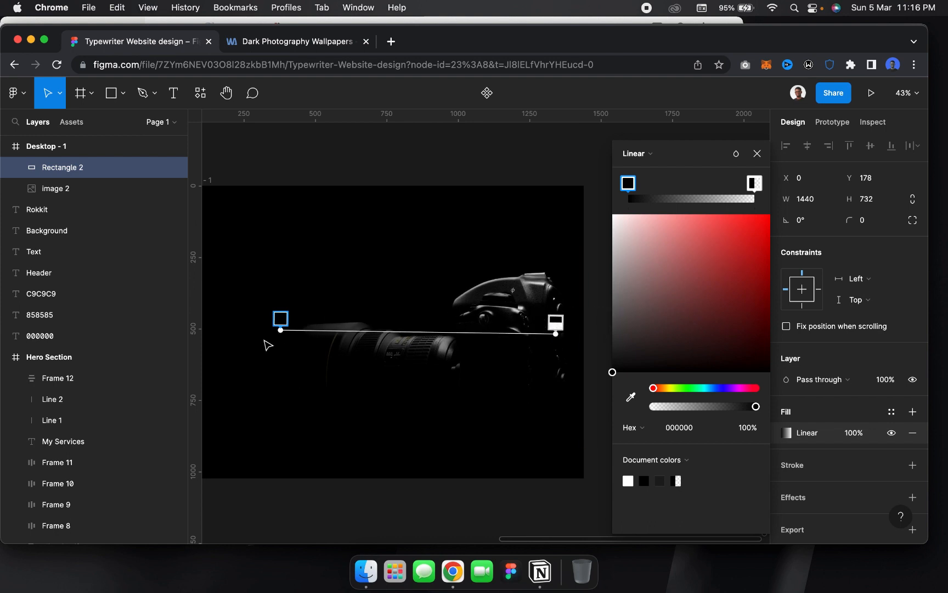
{"action": "left_click_drag", "start_coordinate": [280, 330], "coordinate": [302, 340]}
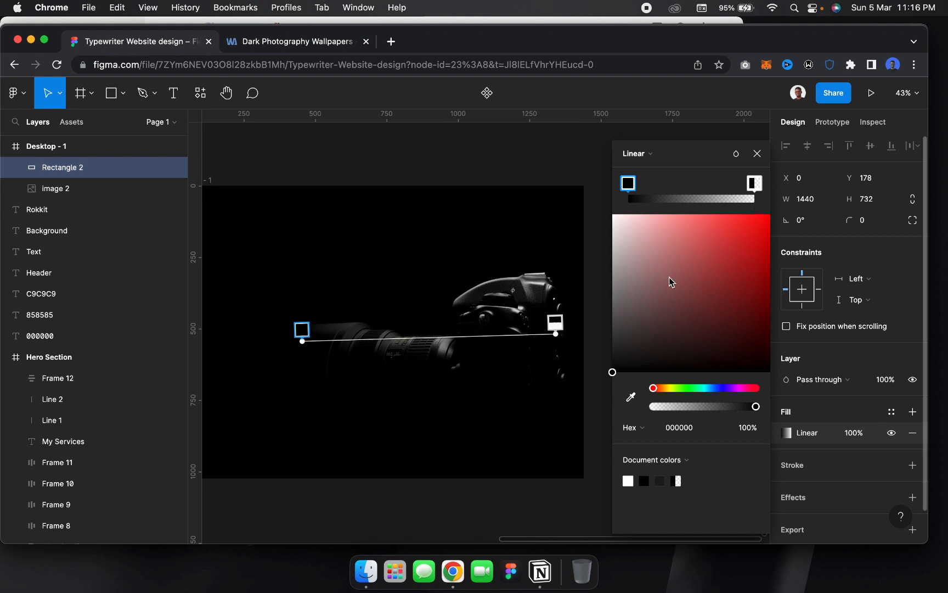
Set the opacity of the gradient's transparent end stop to 64% and close the fill settings
{"action": "left_click", "coordinate": [752, 185]}
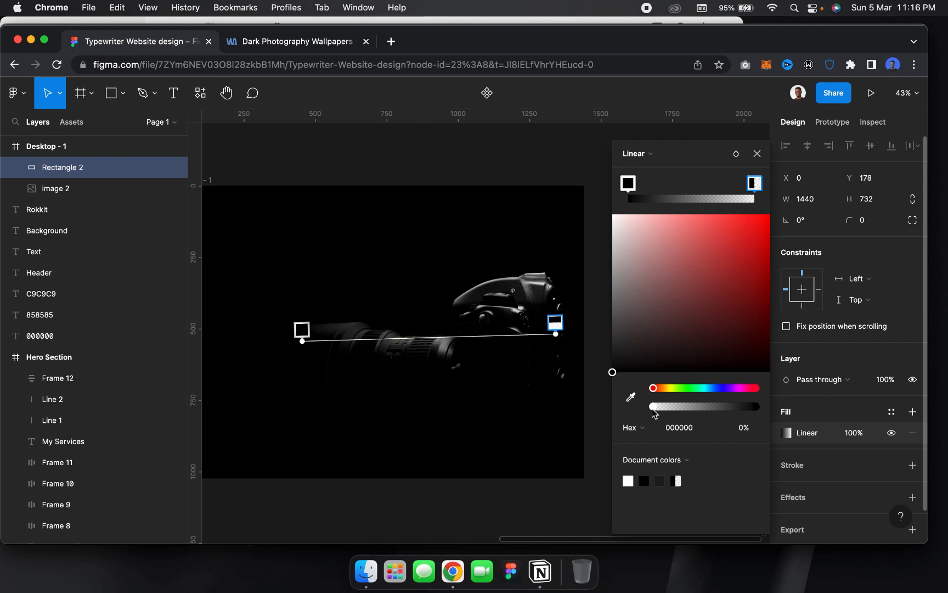
{"action": "left_click_drag", "start_coordinate": [653, 412], "coordinate": [721, 416]}
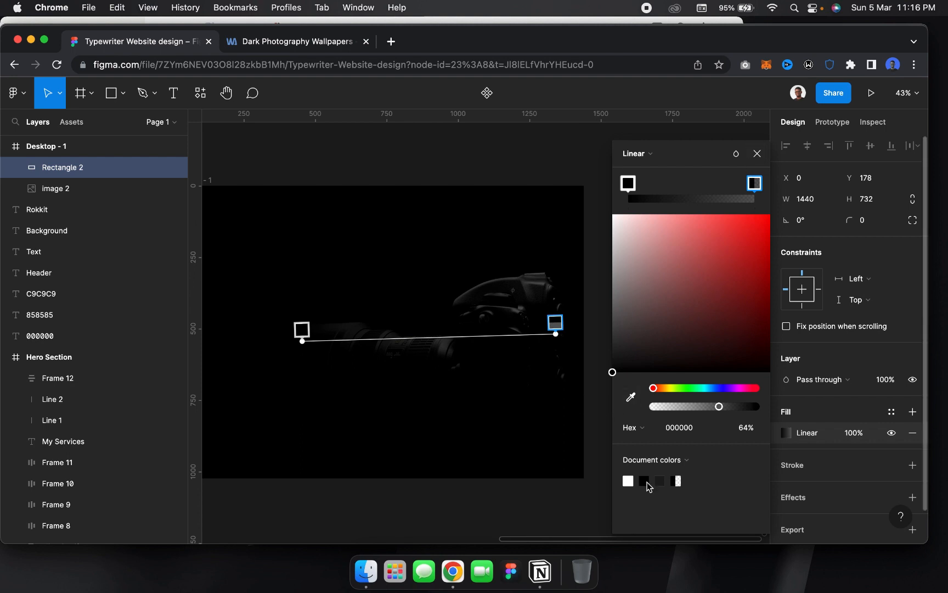
{"action": "left_click", "coordinate": [755, 156]}
{"action": "left_click", "coordinate": [585, 194]}
{"action": "scroll", "coordinate": [585, 193], "scroll_direction": "left", "scroll_amount": 2}
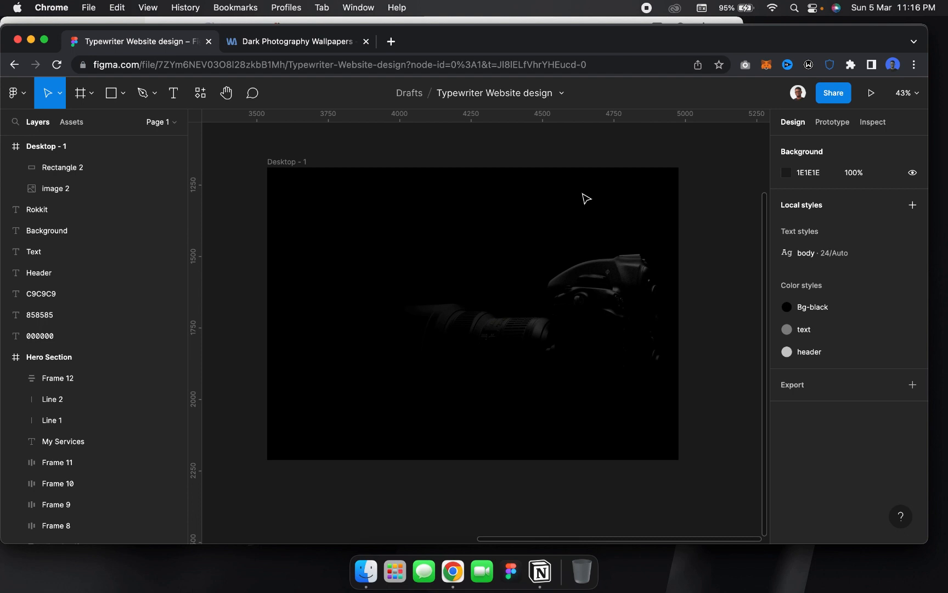
Group the overlay rectangle with the camera image and lock the group
{"action": "left_click", "coordinate": [472, 296]}
{"action": "left_click_drag", "start_coordinate": [427, 495], "coordinate": [581, 269]}
{"action": "key", "text": "super+g"}
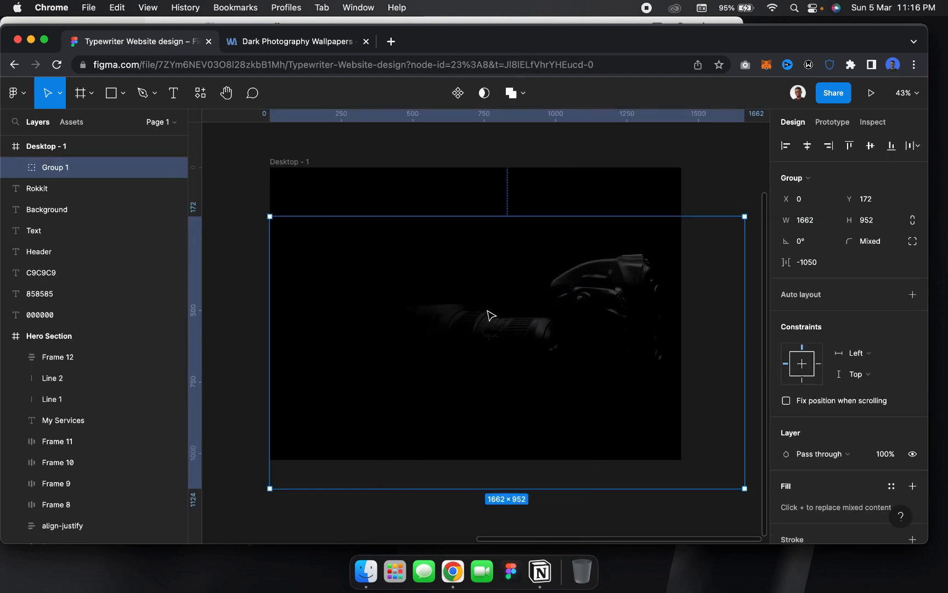
{"action": "left_click", "coordinate": [161, 169]}
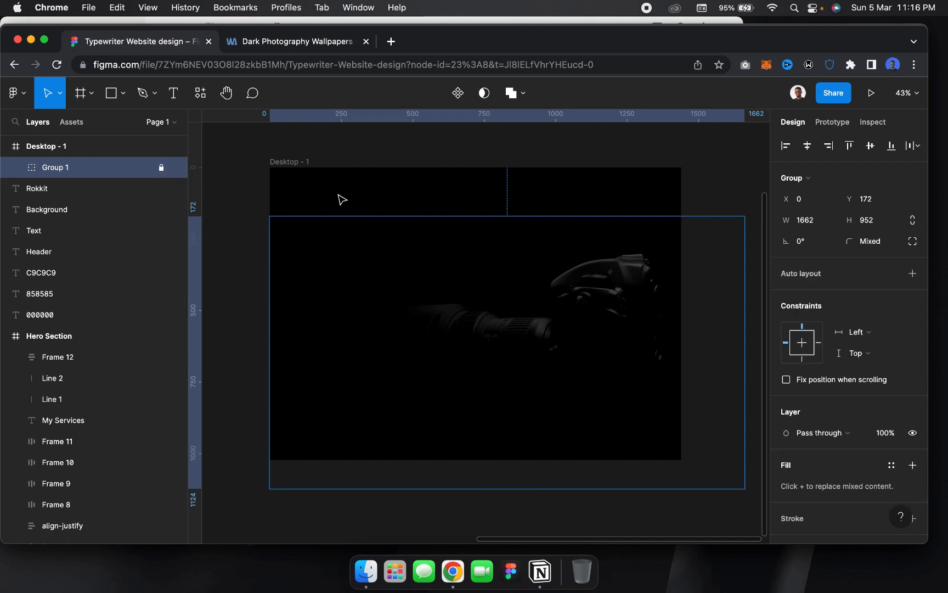
{"action": "left_click", "coordinate": [338, 194]}
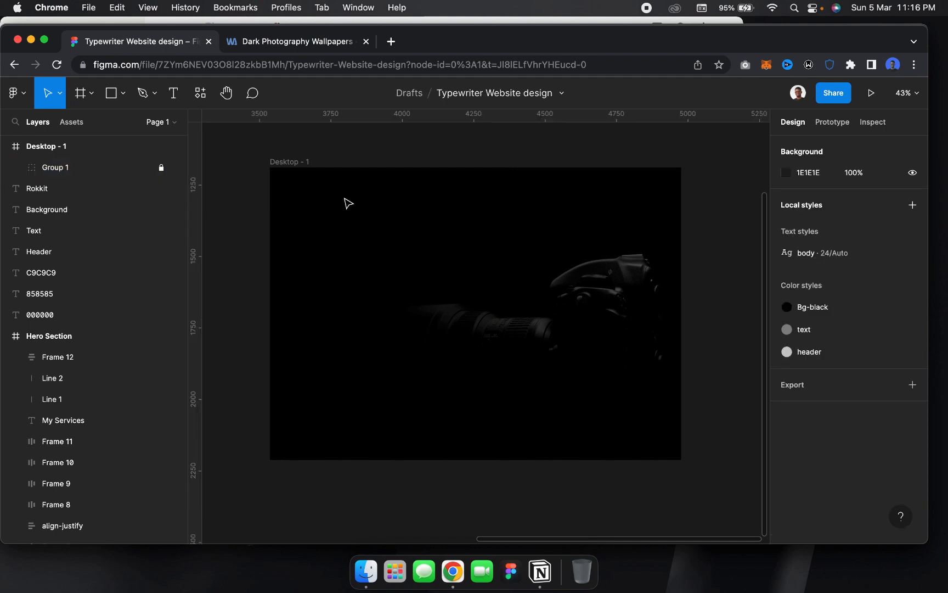
Show the 12-column layout grid on the desktop frame and examine the Hero Section's navigation links as reference
{"action": "left_click", "coordinate": [291, 161]}
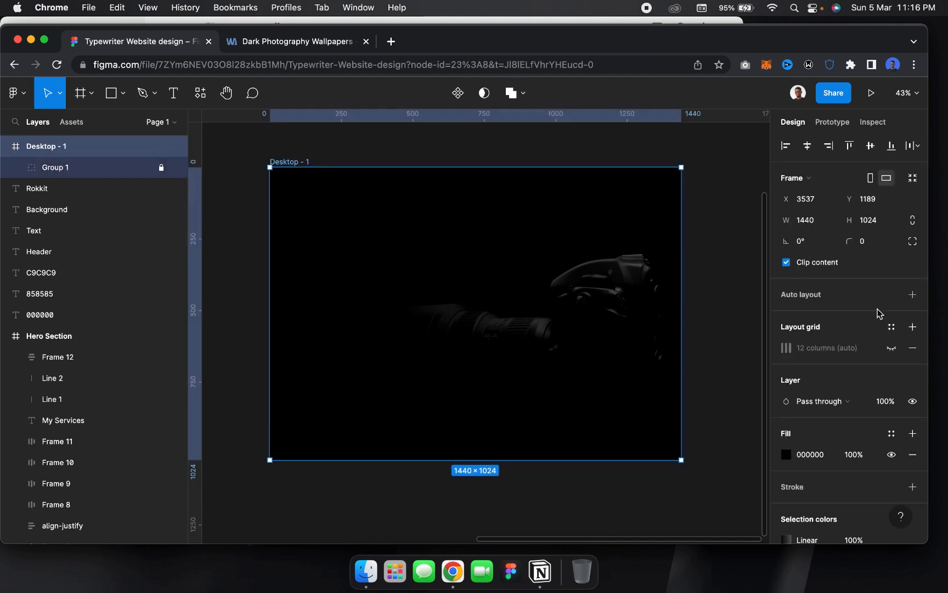
{"action": "left_click", "coordinate": [891, 348]}
{"action": "scroll", "coordinate": [391, 315], "scroll_direction": "left", "scroll_amount": 10}
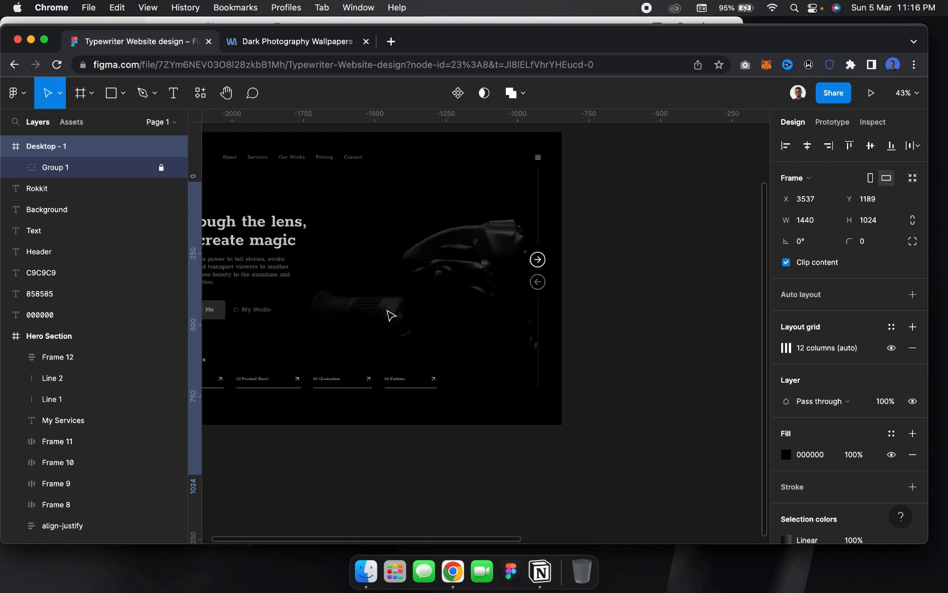
{"action": "scroll", "coordinate": [391, 315], "scroll_direction": "left", "scroll_amount": 2}
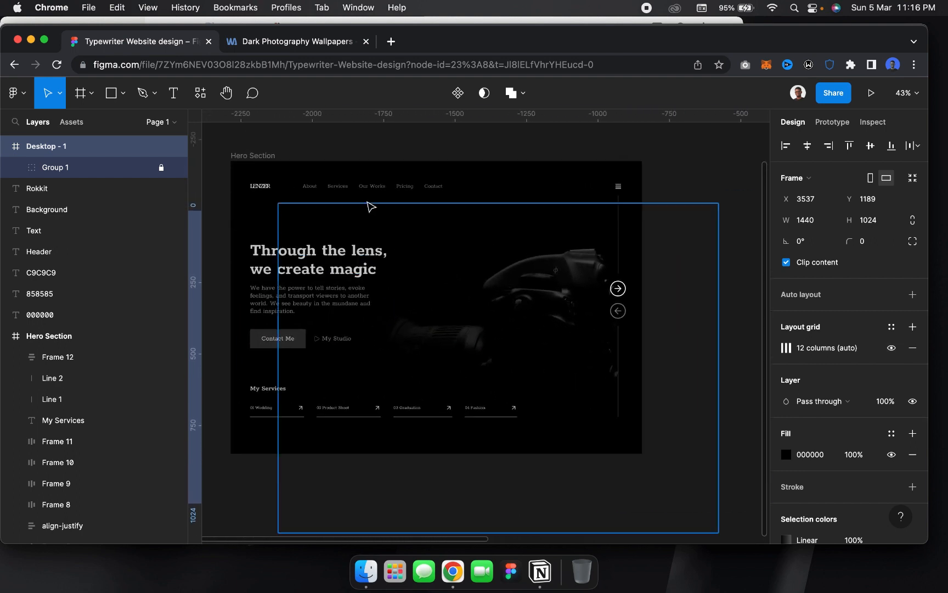
{"action": "scroll", "coordinate": [387, 195], "scroll_direction": "right", "scroll_amount": 5}
{"action": "scroll", "coordinate": [383, 196], "scroll_direction": "down", "scroll_amount": 5}
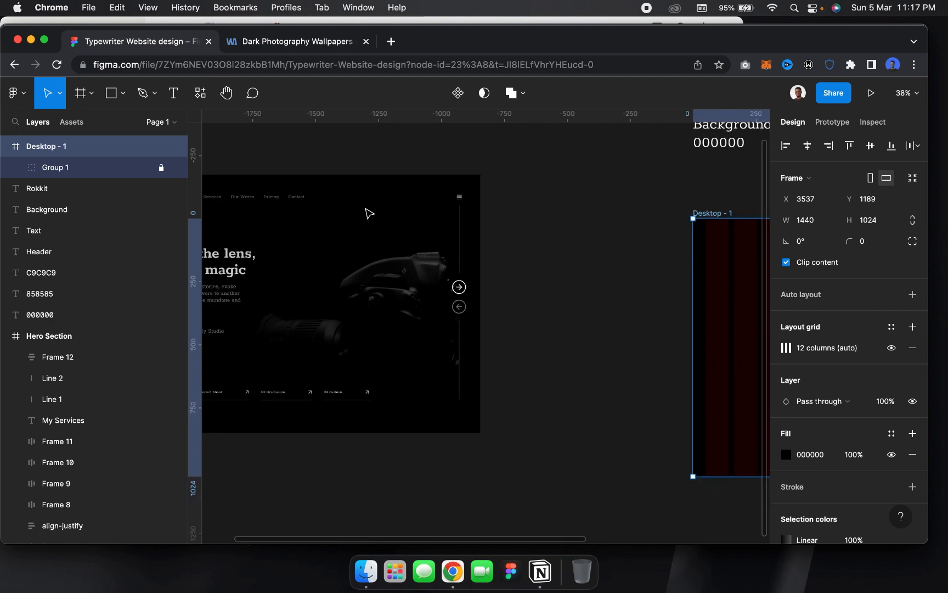
{"action": "scroll", "coordinate": [369, 213], "scroll_direction": "left", "scroll_amount": 2}
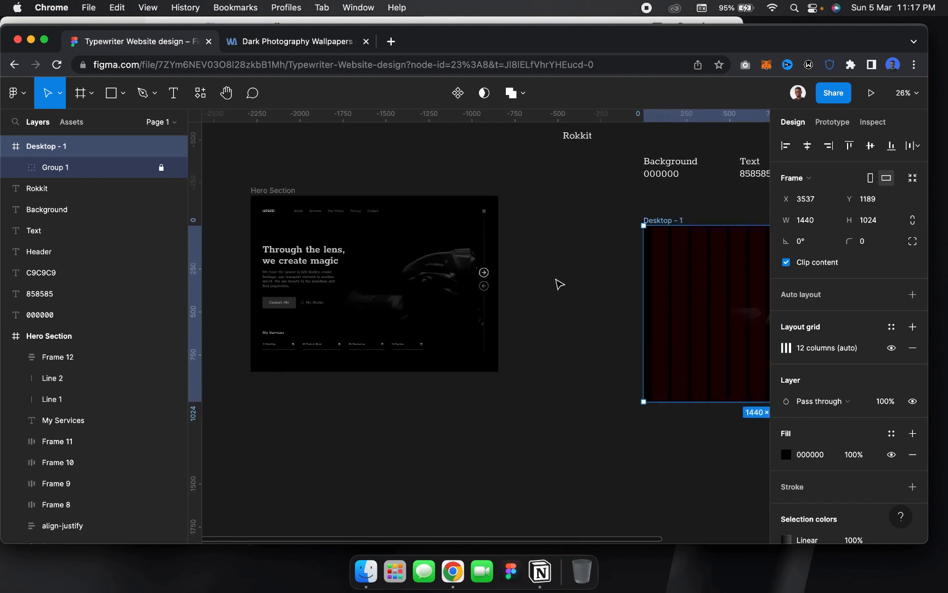
Add the text "About" near the desktop frame's upper-left corner, at about X 144, Y 174
{"action": "left_click", "coordinate": [559, 282]}
{"action": "scroll", "coordinate": [658, 280], "scroll_direction": "right", "scroll_amount": 2}
{"action": "key", "text": "t"}
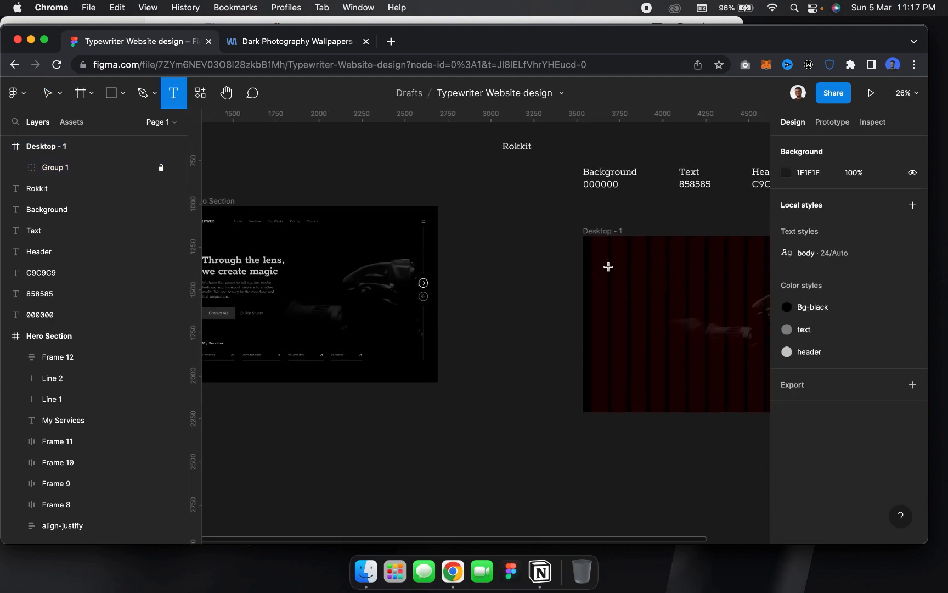
{"action": "left_click", "coordinate": [608, 266]}
{"action": "type", "text": "Ab"}
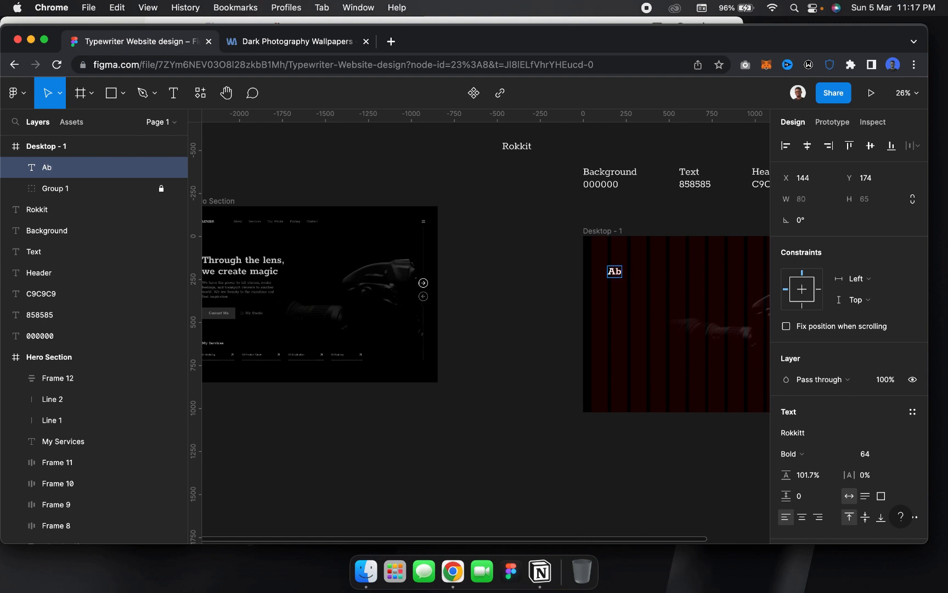
{"action": "type", "text": "out"}
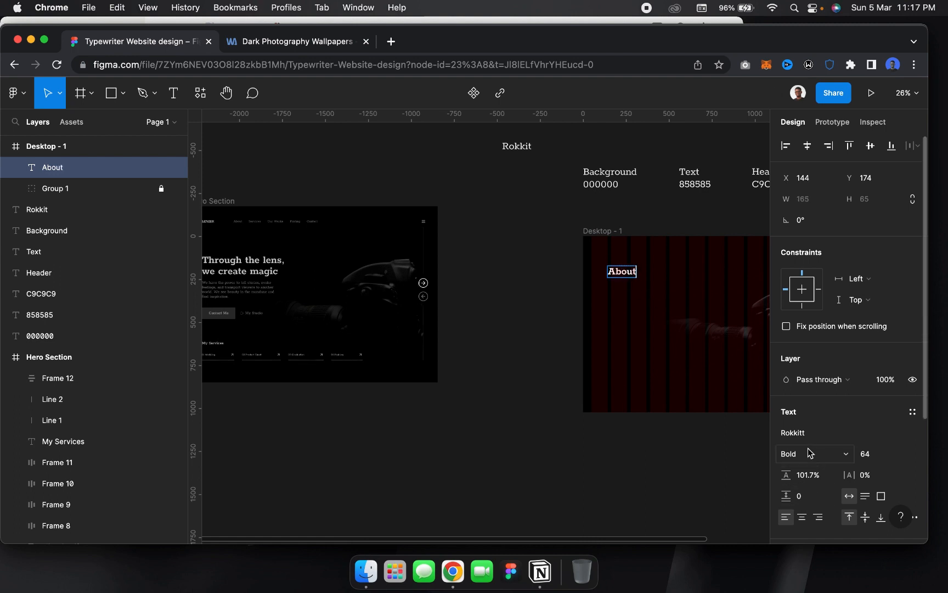
Correct the spelling of the font name label above the colour notes to "Rokkitt"
{"action": "double_click", "coordinate": [528, 151]}
{"action": "key", "text": "Right"}
{"action": "type", "text": "t"}
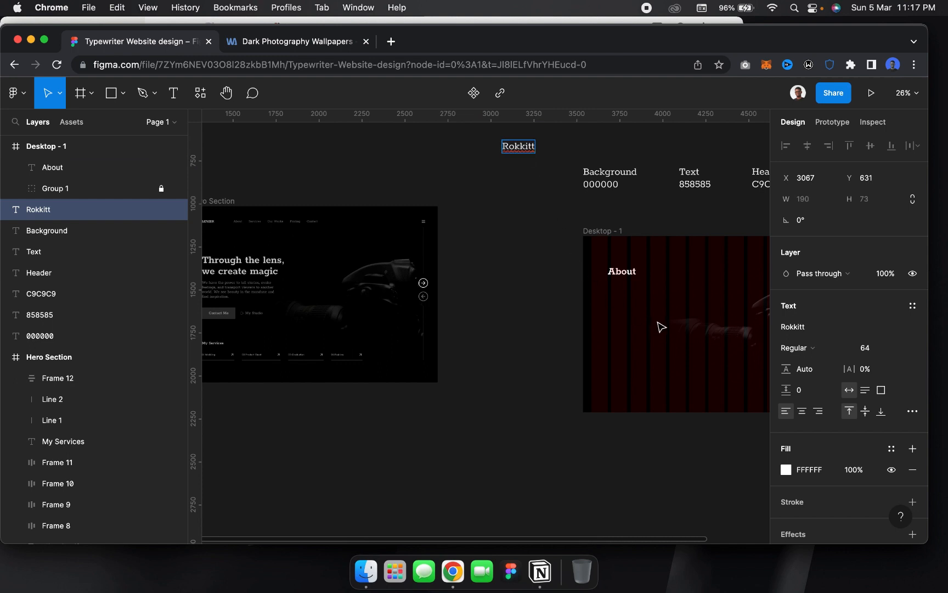
{"action": "key", "text": "Escape"}
{"action": "key", "text": "Escape"}
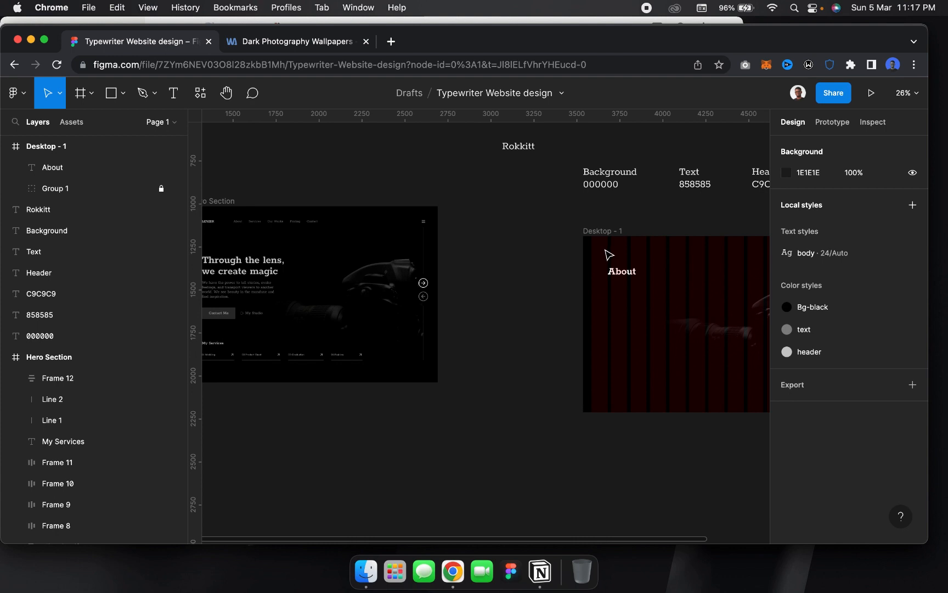
Duplicate the "About" text to its right at X 339, Y 174 and change the copy to "Services"
{"action": "left_click", "coordinate": [626, 272]}
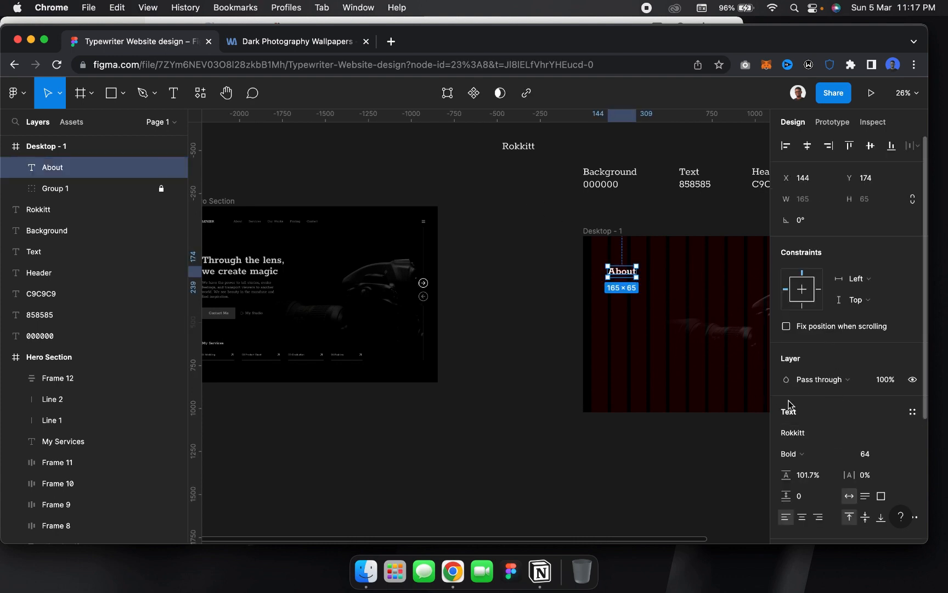
{"action": "scroll", "coordinate": [802, 415], "scroll_direction": "down", "scroll_amount": 1}
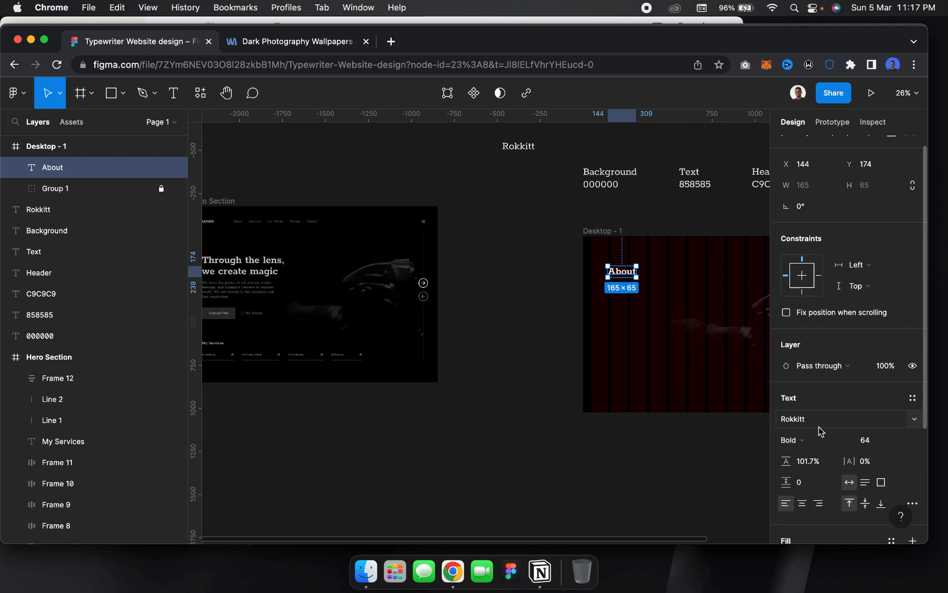
{"action": "left_click", "coordinate": [816, 421]}
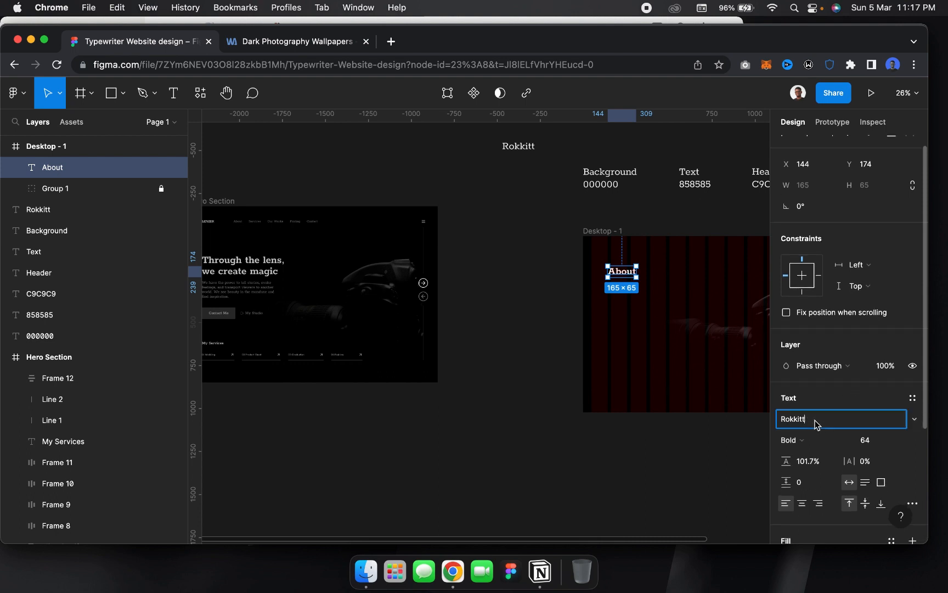
{"action": "left_click", "coordinate": [625, 275]}
{"action": "key", "text": "super+d"}
{"action": "left_click_drag", "start_coordinate": [625, 276], "coordinate": [658, 276]}
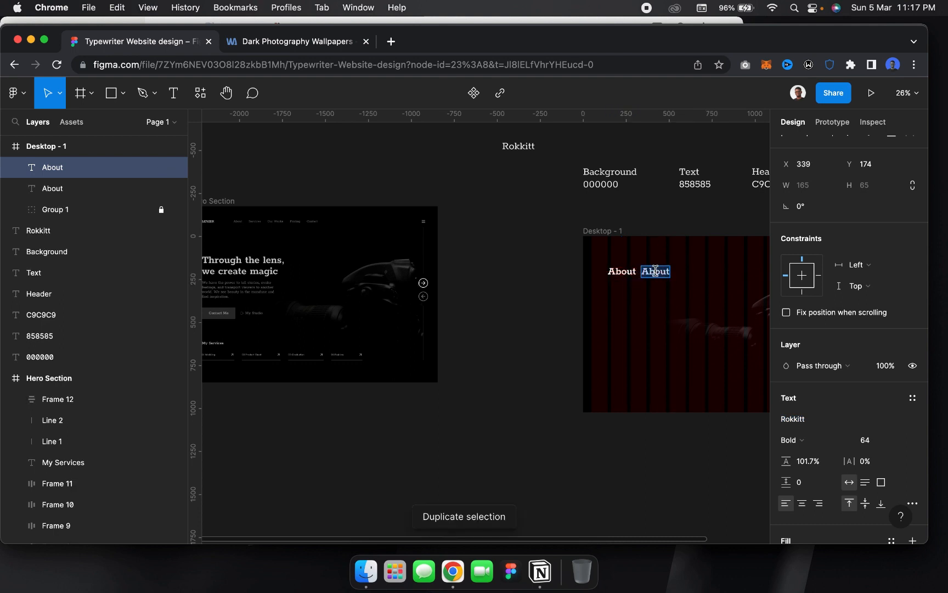
{"action": "type", "text": "Services"}
{"action": "key", "text": "Escape"}
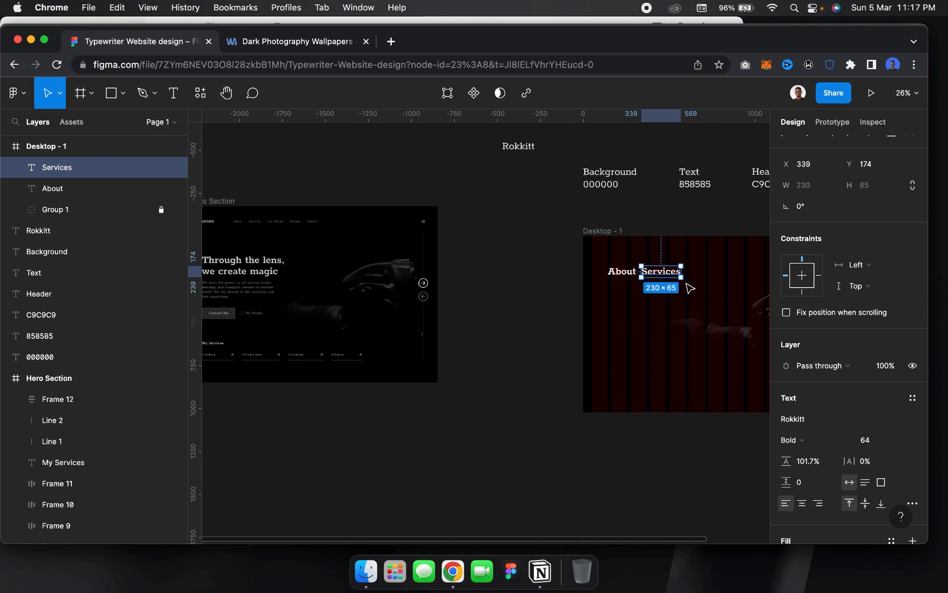
Duplicate the "Services" text three times in an evenly spaced row at X 614, 889 and 1164
{"action": "scroll", "coordinate": [690, 288], "scroll_direction": "right", "scroll_amount": 3}
{"action": "key", "text": "super+d"}
{"action": "left_click_drag", "start_coordinate": [604, 288], "coordinate": [652, 289]}
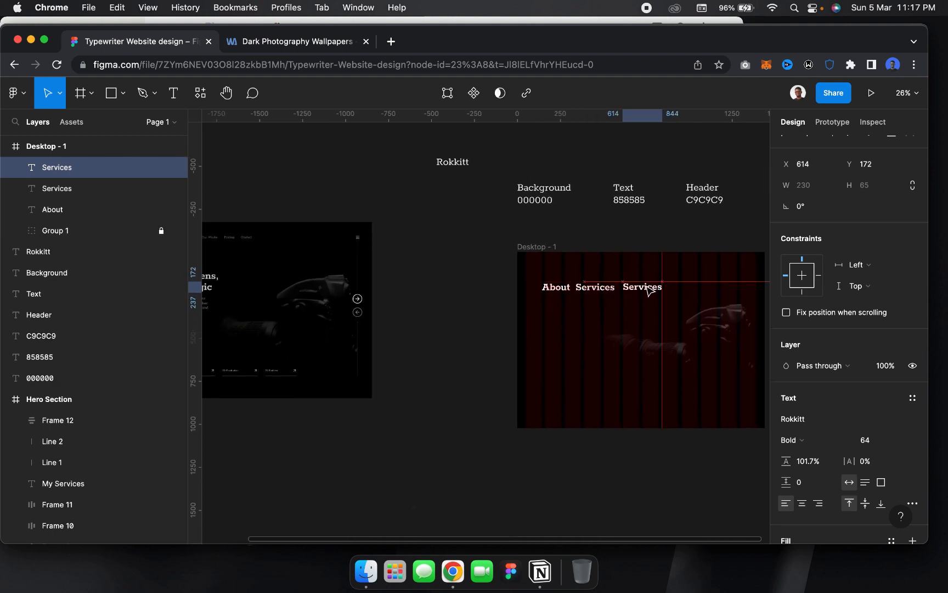
{"action": "key", "text": "super+d"}
{"action": "key", "text": "super+d"}
{"action": "scroll", "coordinate": [649, 290], "scroll_direction": "right", "scroll_amount": 2}
{"action": "scroll", "coordinate": [649, 290], "scroll_direction": "down", "scroll_amount": 3}
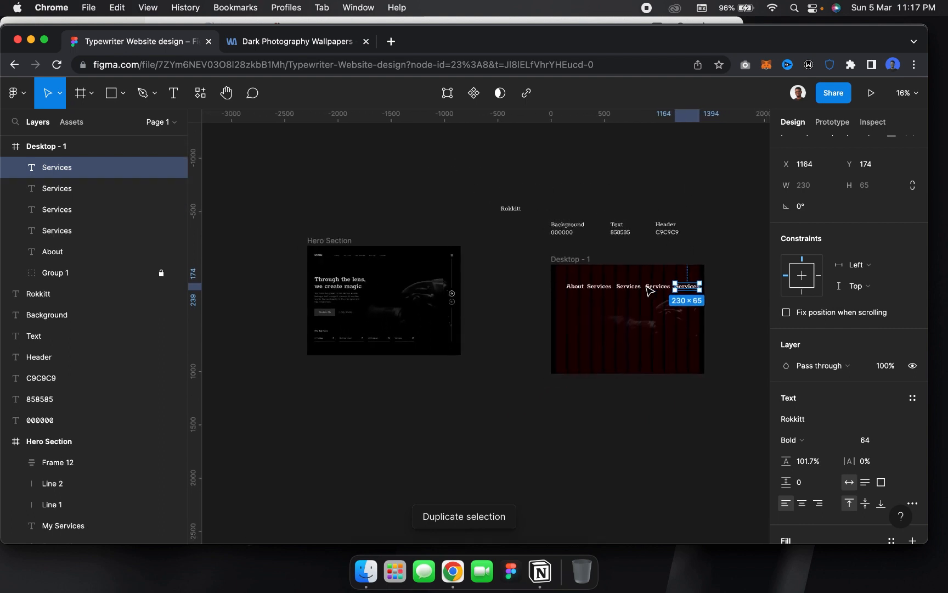
Change the third navigation text to "Our Works"
{"action": "left_click", "coordinate": [630, 289]}
{"action": "double_click", "coordinate": [629, 289]}
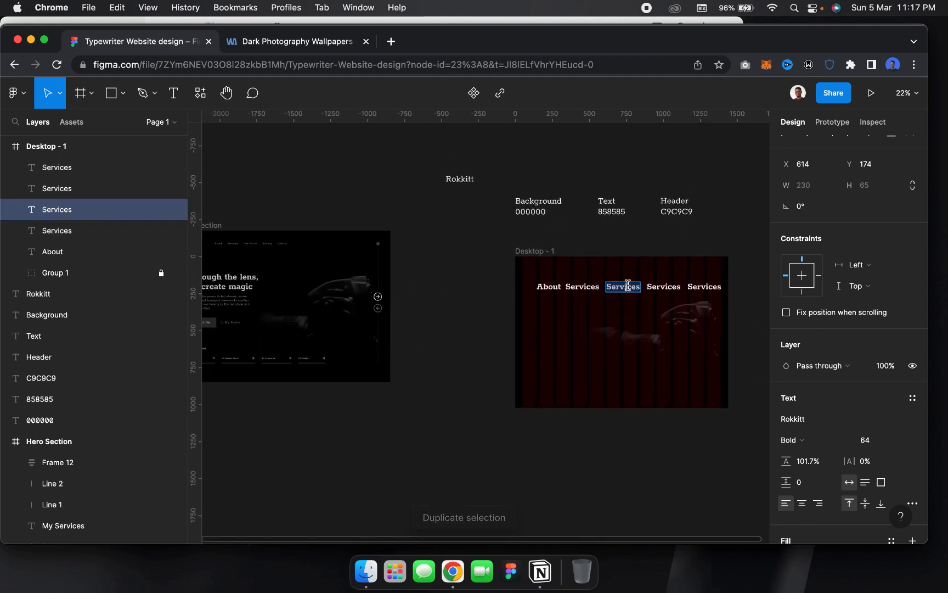
{"action": "type", "text": "Out w"}
{"action": "key", "text": "BackSpace"}
{"action": "key", "text": "BackSpace"}
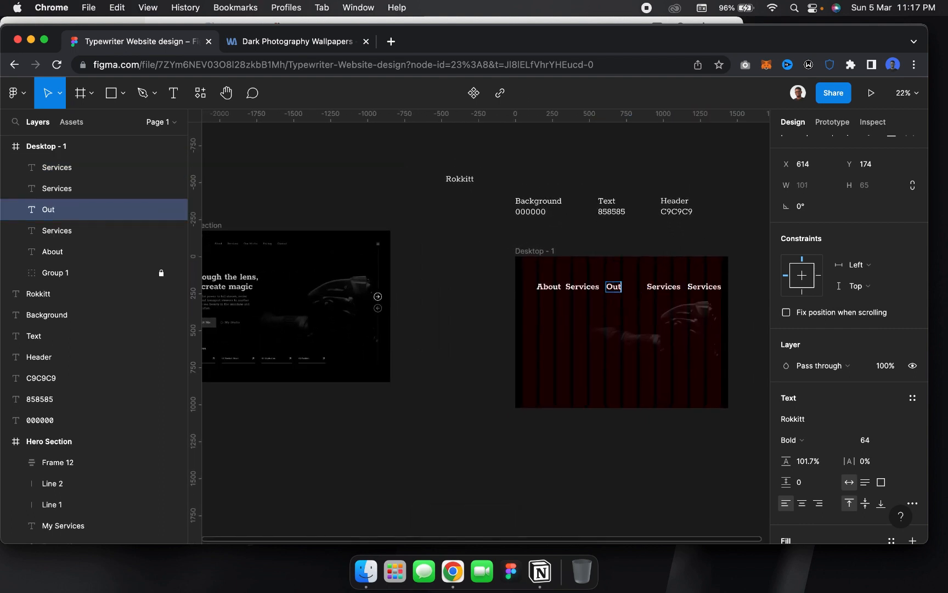
{"action": "type", "text": "Works"}
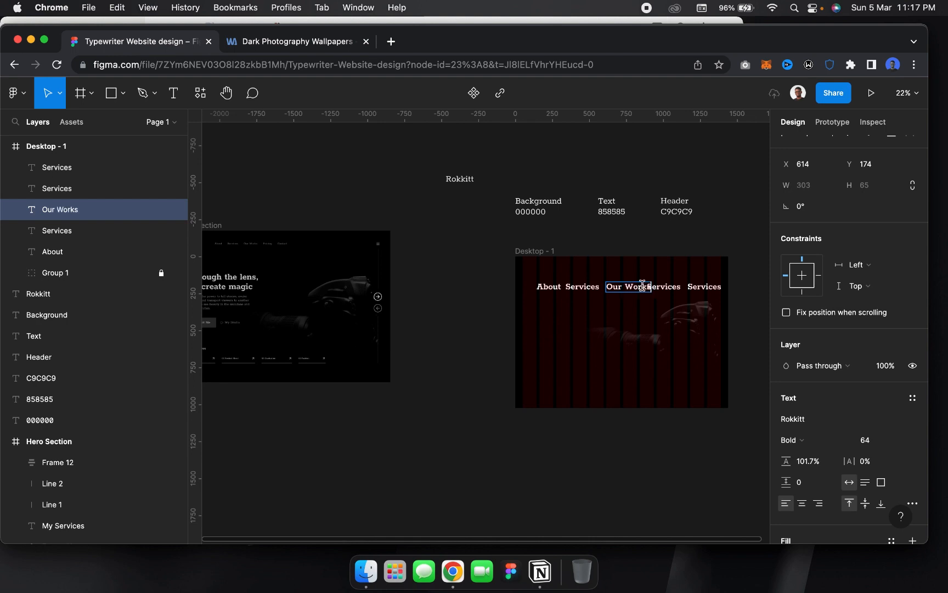
Change the fourth navigation text to "Pricing" and the fifth to "Contact"
{"action": "double_click", "coordinate": [664, 289]}
{"action": "type", "text": "Pricing"}
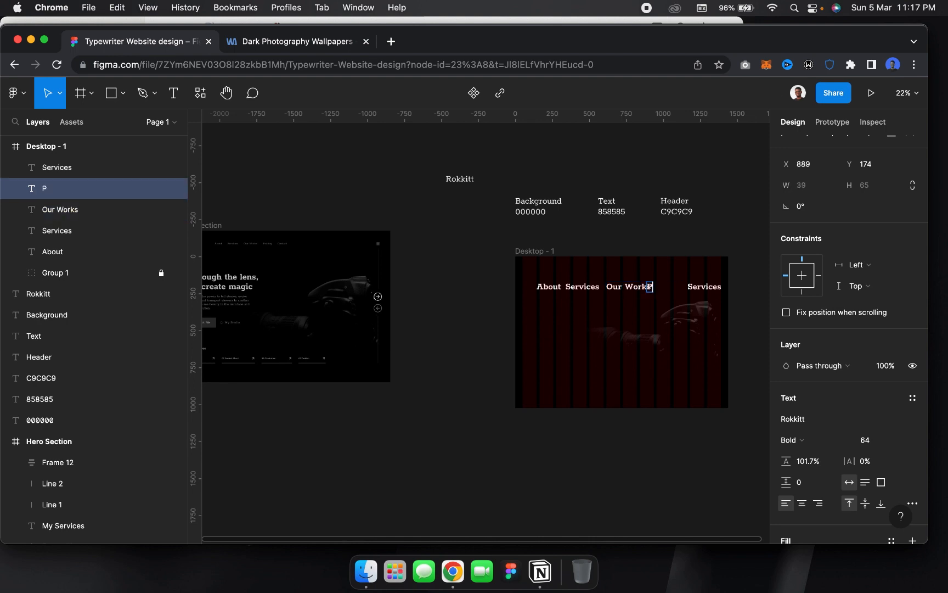
{"action": "double_click", "coordinate": [696, 292]}
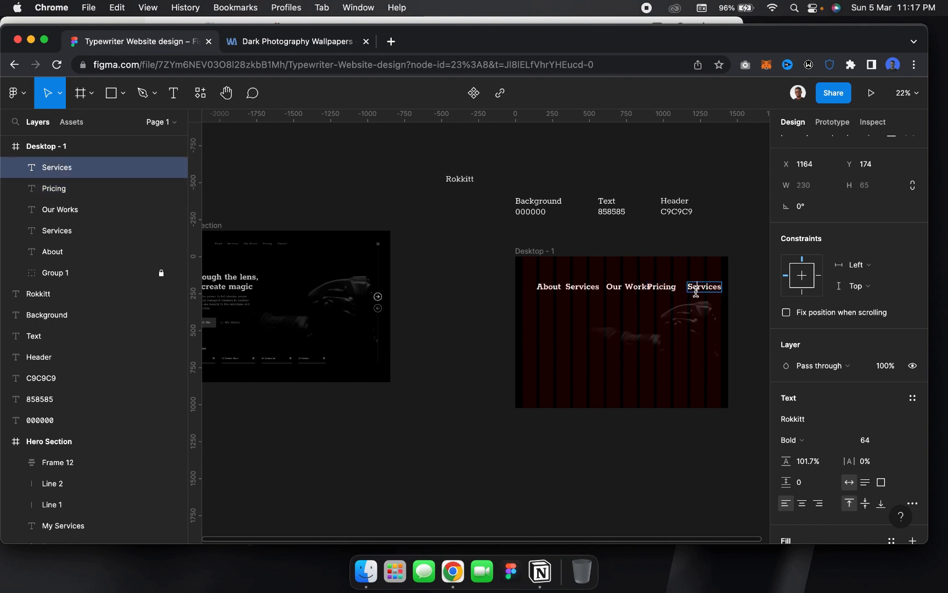
{"action": "type", "text": "Contact"}
{"action": "key", "text": "Escape"}
{"action": "left_click", "coordinate": [575, 286]}
{"action": "key", "text": "Escape"}
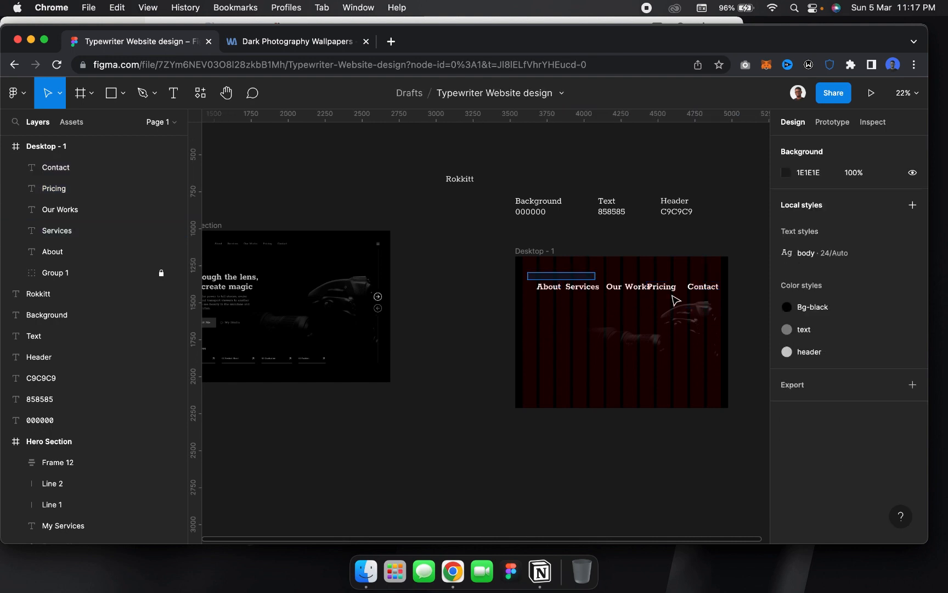
Set the font size of all five navigation texts in the Desktop - 1 frame to 16
{"action": "left_click_drag", "start_coordinate": [676, 300], "coordinate": [724, 301]}
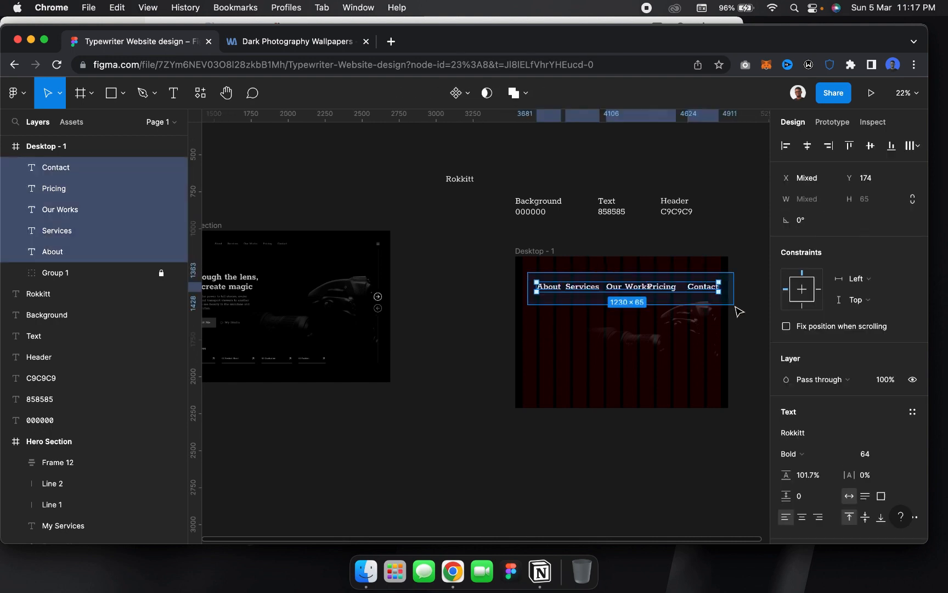
{"action": "left_click", "coordinate": [900, 454]}
{"action": "left_click", "coordinate": [880, 343]}
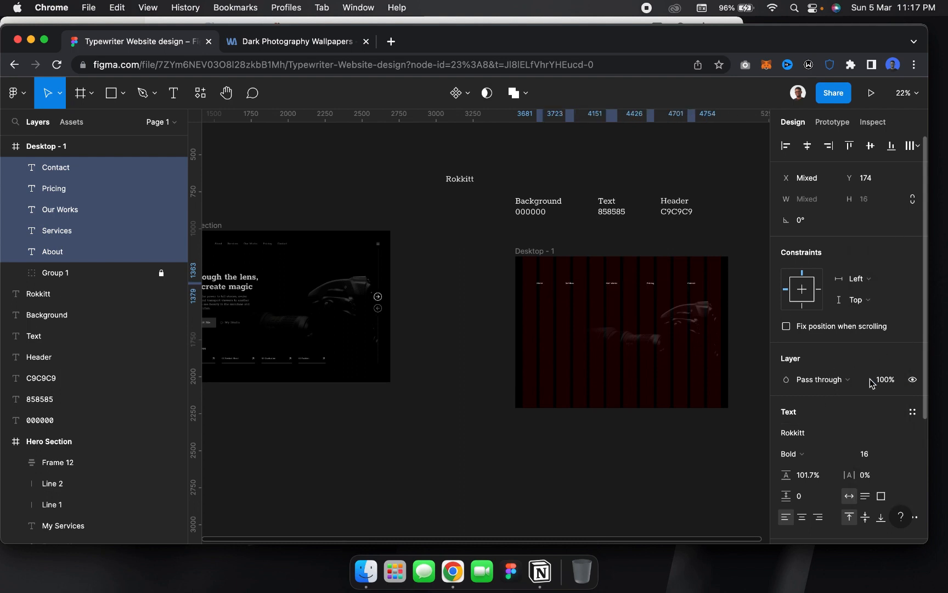
Tidy up the five navigation texts and set the horizontal spacing between them to 24
{"action": "left_click", "coordinate": [916, 143]}
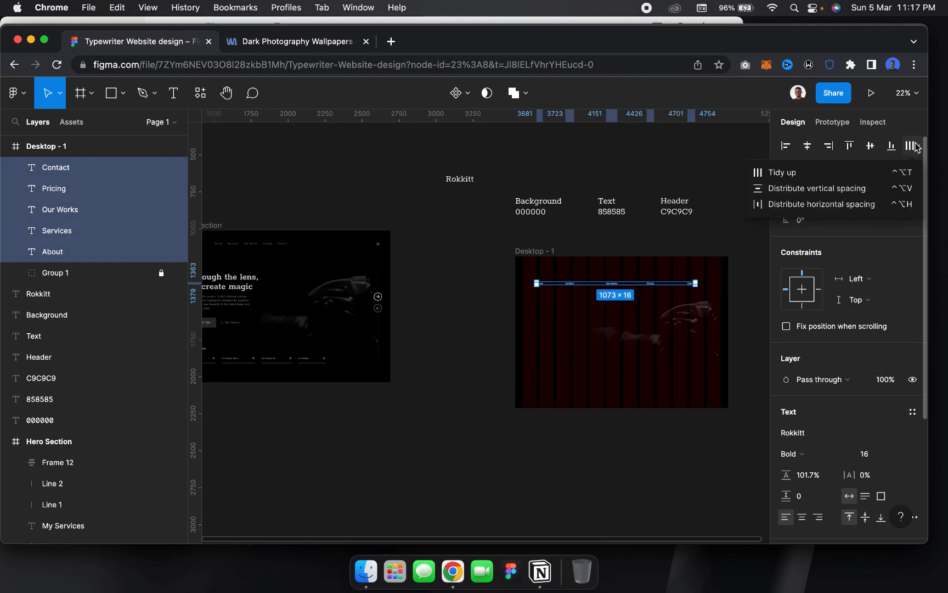
{"action": "left_click", "coordinate": [910, 143]}
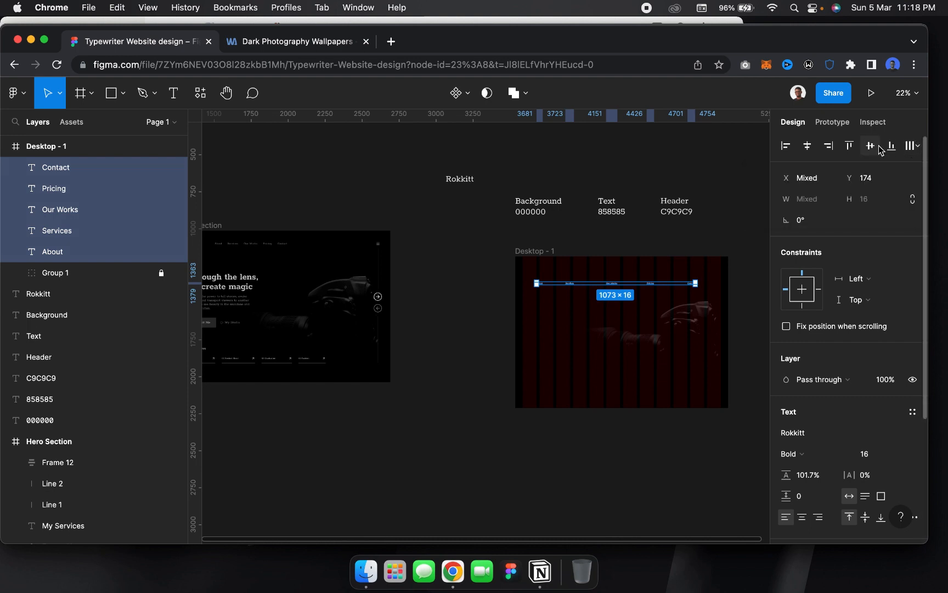
{"action": "left_click", "coordinate": [911, 152]}
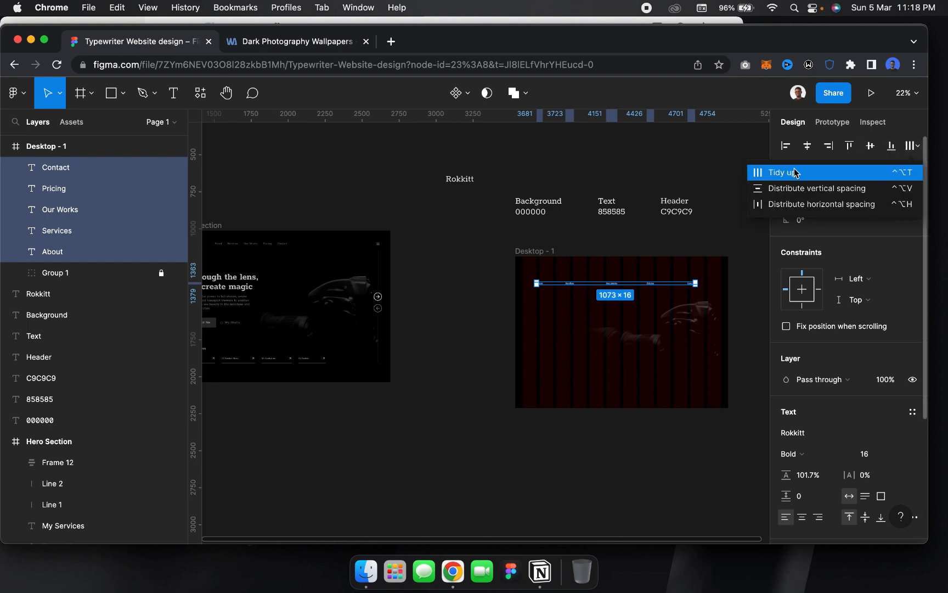
{"action": "left_click", "coordinate": [760, 169]}
{"action": "left_click", "coordinate": [803, 246]}
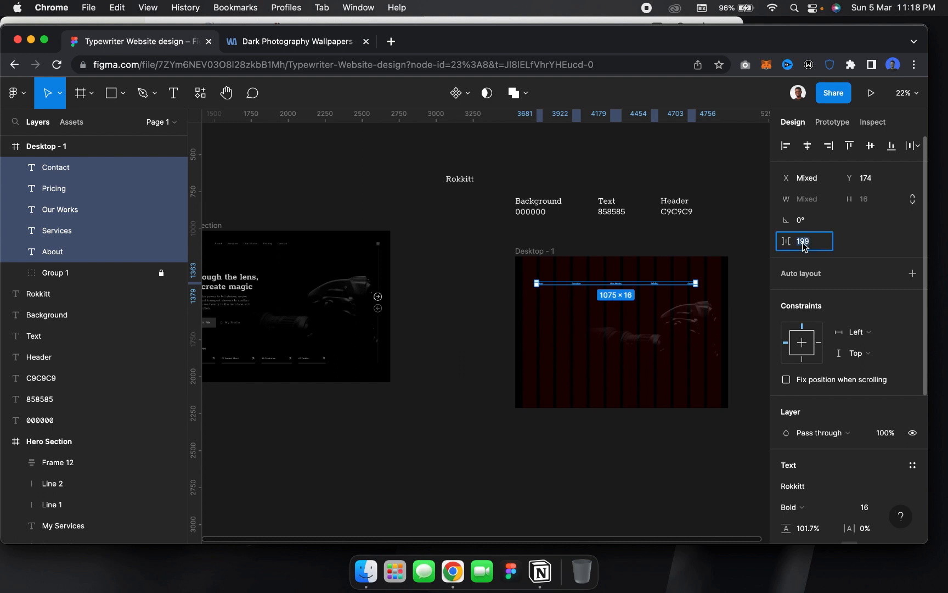
{"action": "type", "text": "24"}
{"action": "key", "text": "Return"}
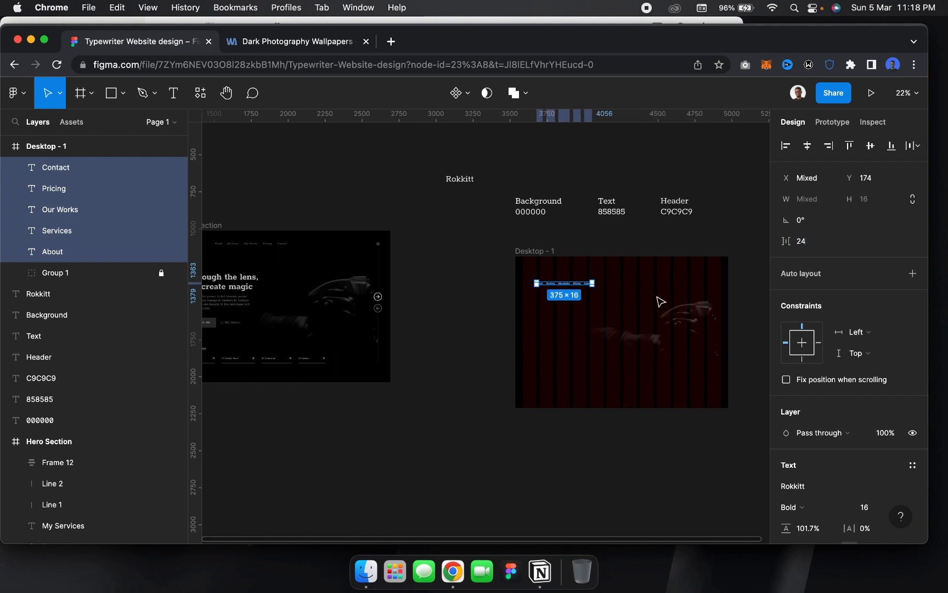
Move the row of navigation texts near the top edge of the Desktop - 1 frame, to about X 390, Y 72
{"action": "scroll", "coordinate": [641, 313], "scroll_direction": "up", "scroll_amount": 5}
{"action": "scroll", "coordinate": [642, 315], "scroll_direction": "up", "scroll_amount": 4}
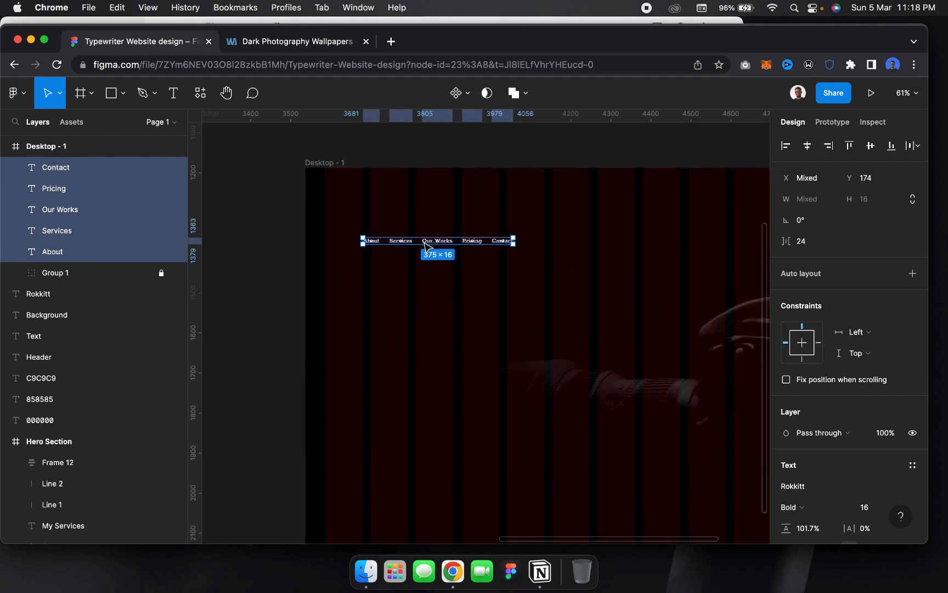
{"action": "left_click_drag", "start_coordinate": [426, 246], "coordinate": [526, 206]}
{"action": "scroll", "coordinate": [526, 206], "scroll_direction": "down", "scroll_amount": 8}
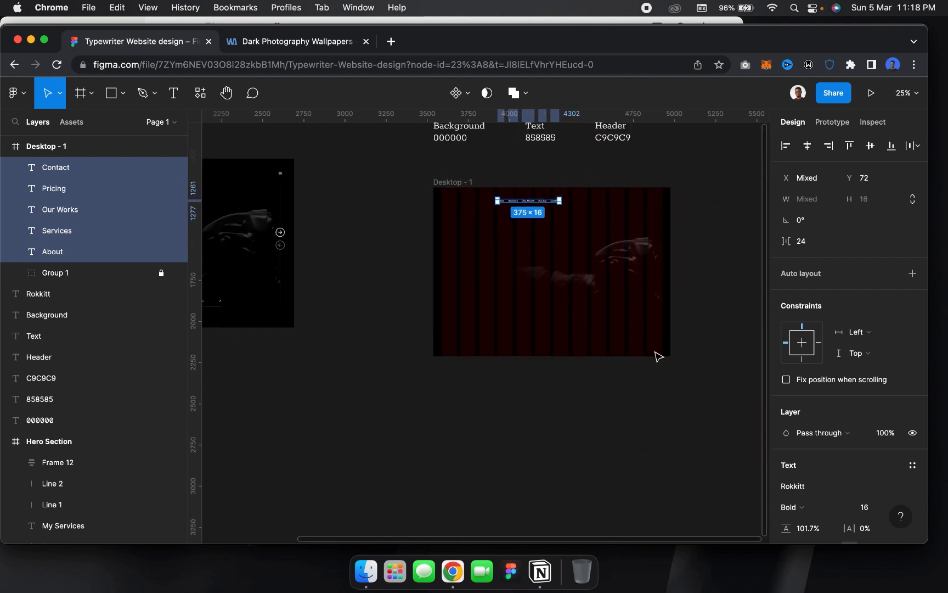
Increase the font size of the five navigation texts to 20
{"action": "scroll", "coordinate": [826, 437], "scroll_direction": "down", "scroll_amount": 4}
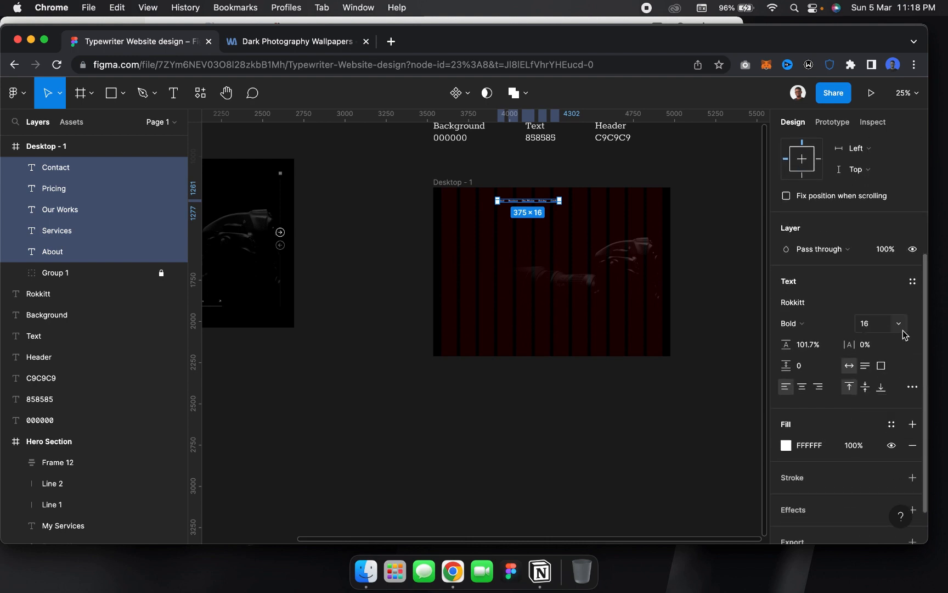
{"action": "left_click", "coordinate": [903, 330]}
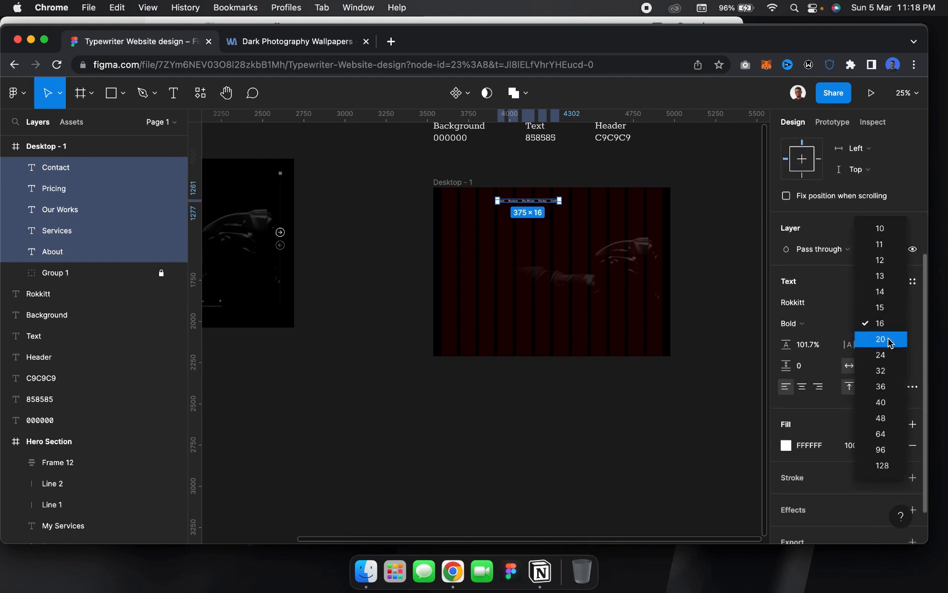
{"action": "left_click", "coordinate": [881, 340]}
Tidy up the resized navigation texts and set an even horizontal spacing of 20 between them
{"action": "scroll", "coordinate": [548, 262], "scroll_direction": "up", "scroll_amount": 5}
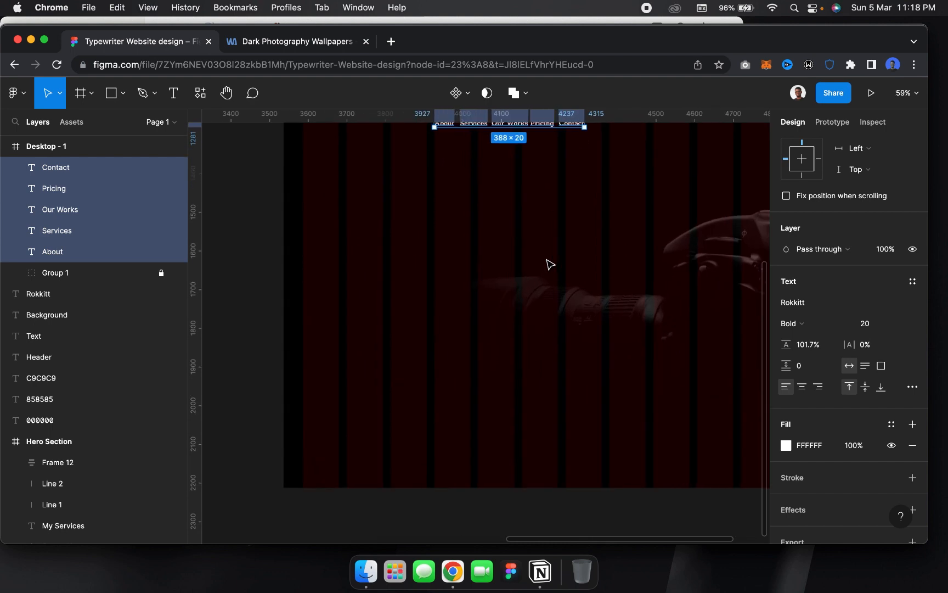
{"action": "scroll", "coordinate": [551, 264], "scroll_direction": "up", "scroll_amount": 3}
{"action": "scroll", "coordinate": [845, 181], "scroll_direction": "up", "scroll_amount": 3}
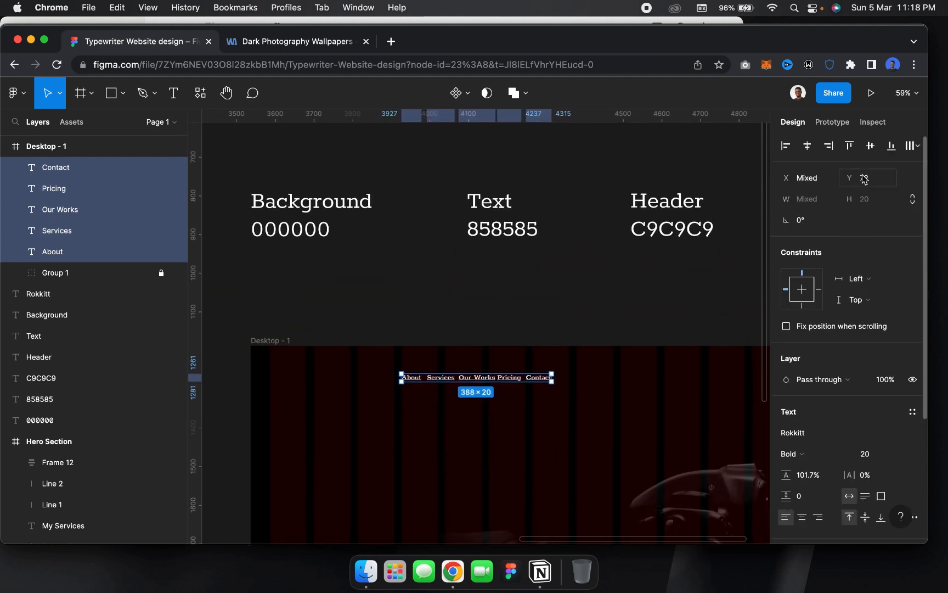
{"action": "left_click", "coordinate": [911, 146]}
{"action": "left_click", "coordinate": [809, 172]}
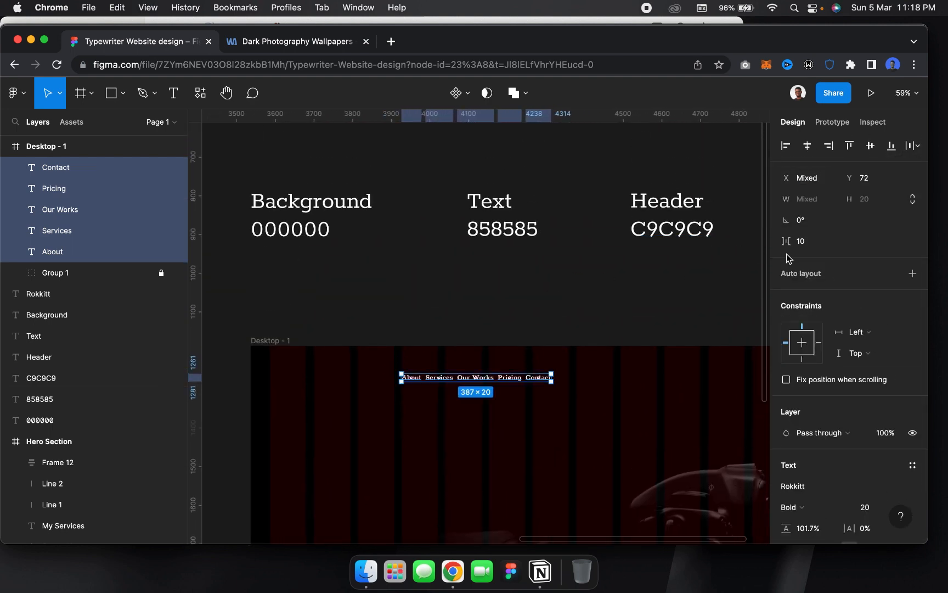
{"action": "left_click", "coordinate": [806, 241]}
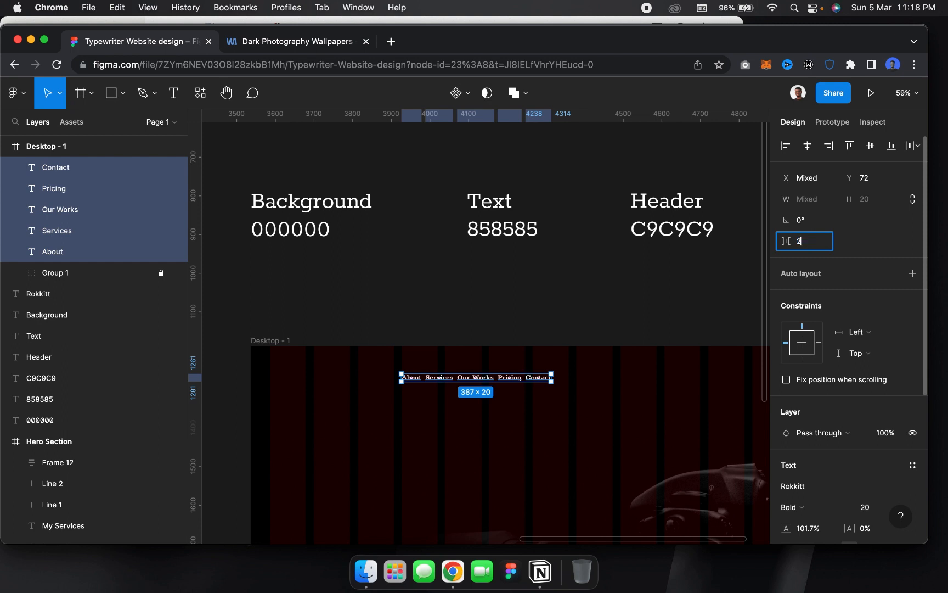
{"action": "type", "text": "20"}
{"action": "key", "text": "Return"}
Wrap the navigation texts in a horizontal auto layout frame with its contents aligned to the left and vertically centred
{"action": "scroll", "coordinate": [338, 417], "scroll_direction": "down", "scroll_amount": 3}
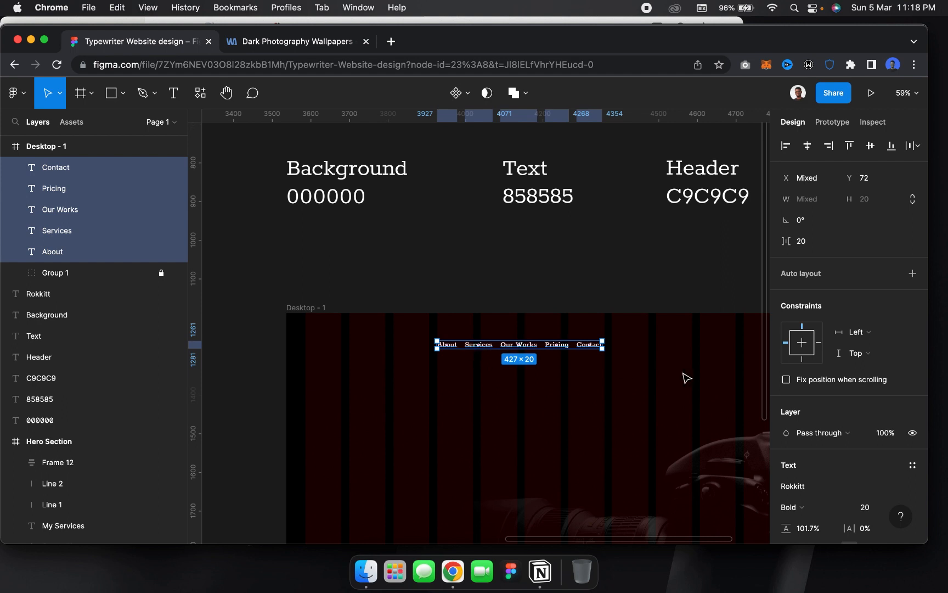
{"action": "left_click", "coordinate": [912, 273]}
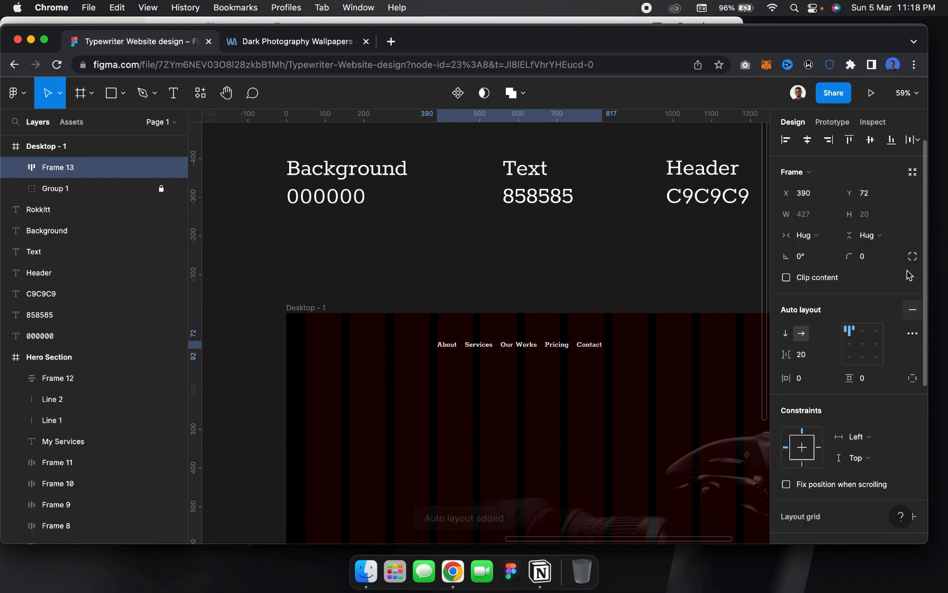
{"action": "left_click", "coordinate": [849, 344]}
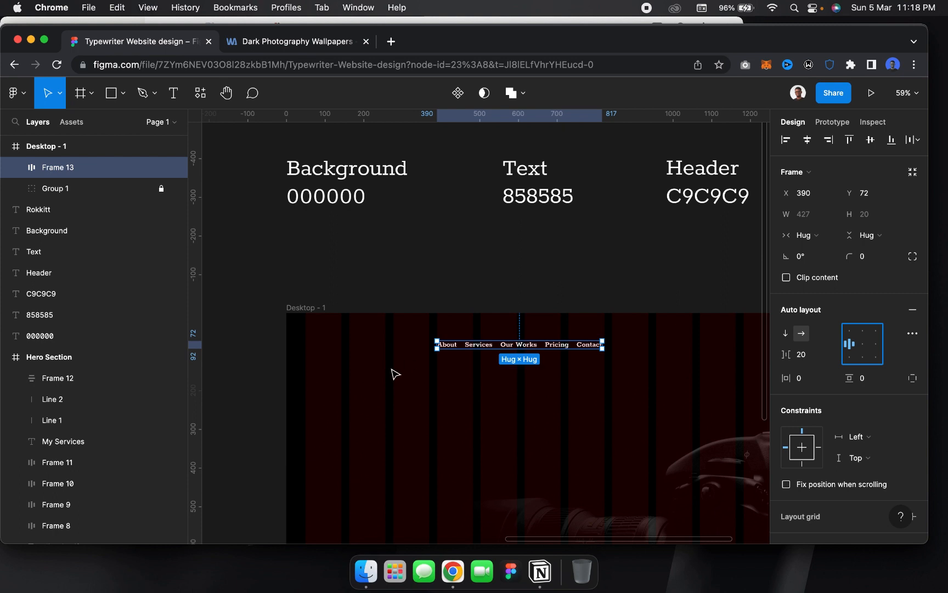
{"action": "key", "text": "Escape"}
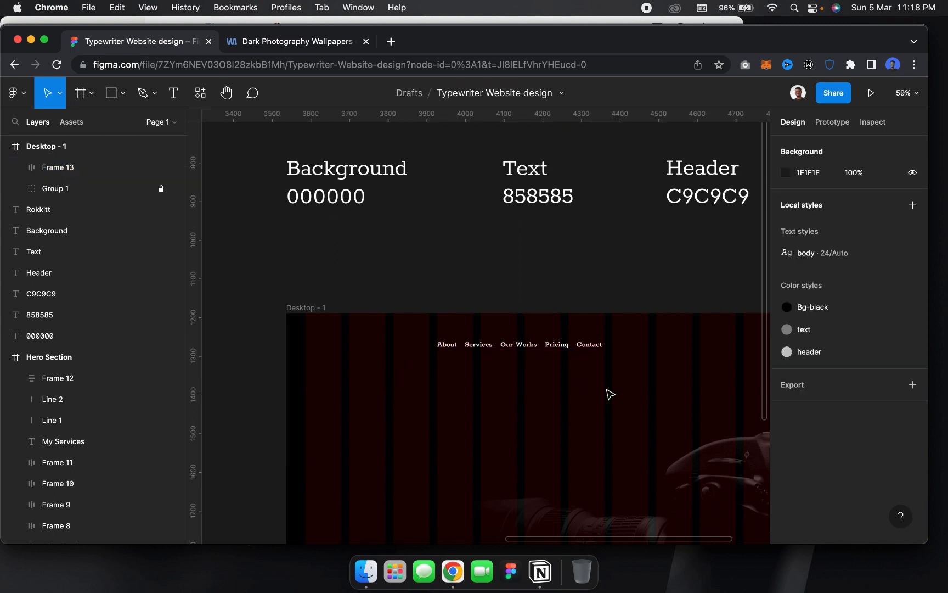
Copy the "LENZER" logo text from the Hero Section frame and paste it into the Desktop - 1 frame
{"action": "scroll", "coordinate": [610, 394], "scroll_direction": "left", "scroll_amount": 2}
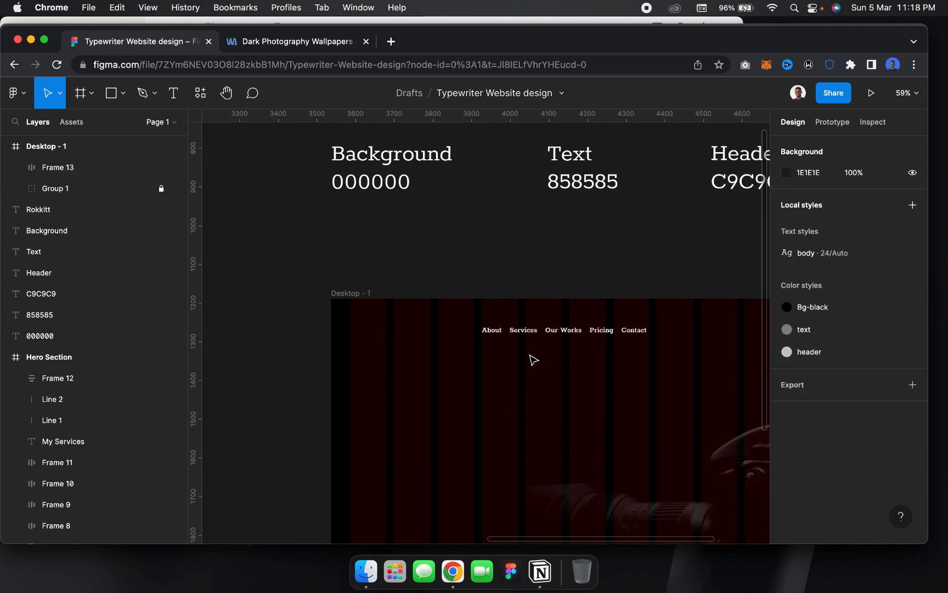
{"action": "scroll", "coordinate": [534, 359], "scroll_direction": "down", "scroll_amount": 3}
{"action": "scroll", "coordinate": [533, 359], "scroll_direction": "left", "scroll_amount": 3}
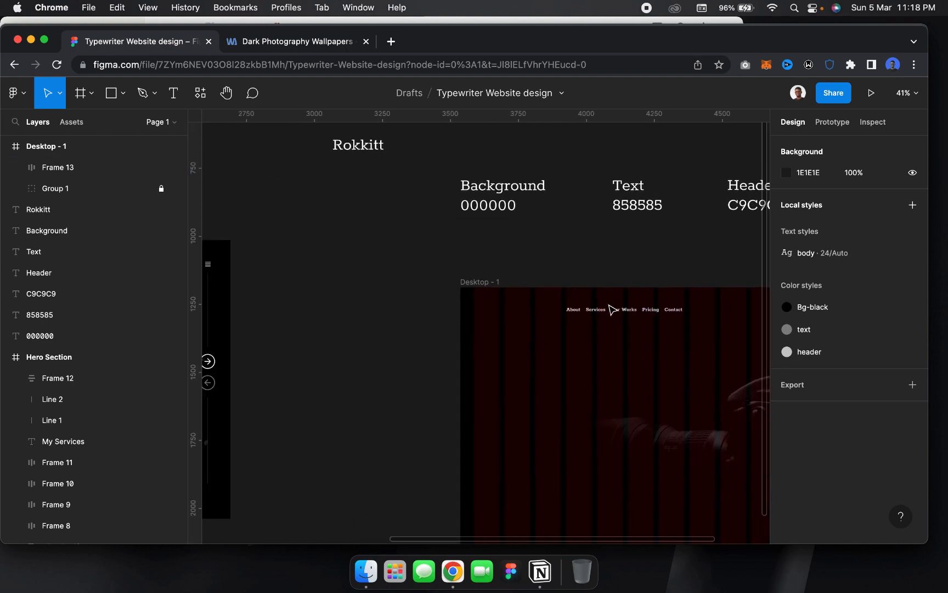
{"action": "scroll", "coordinate": [617, 310], "scroll_direction": "left", "scroll_amount": 5}
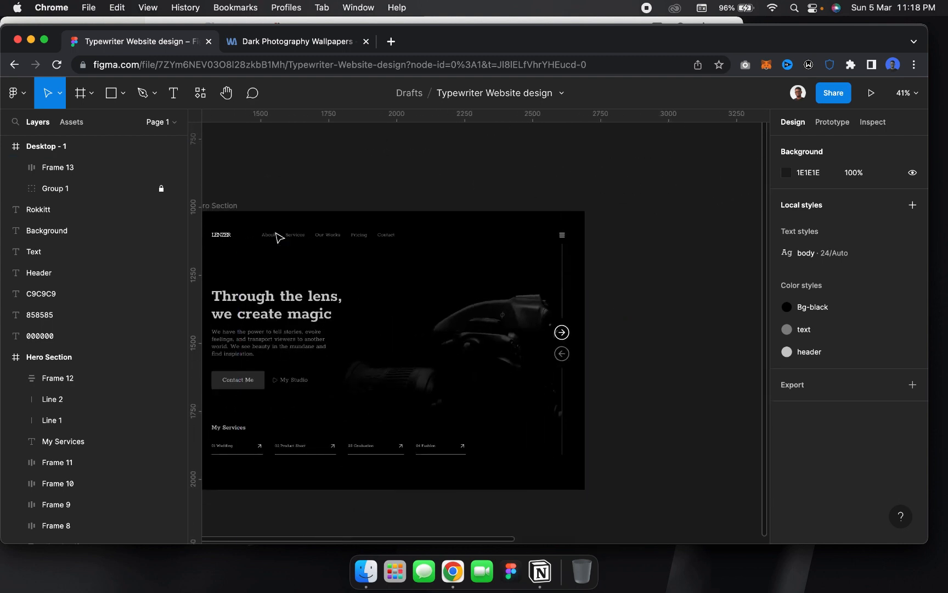
{"action": "double_click", "coordinate": [222, 235]}
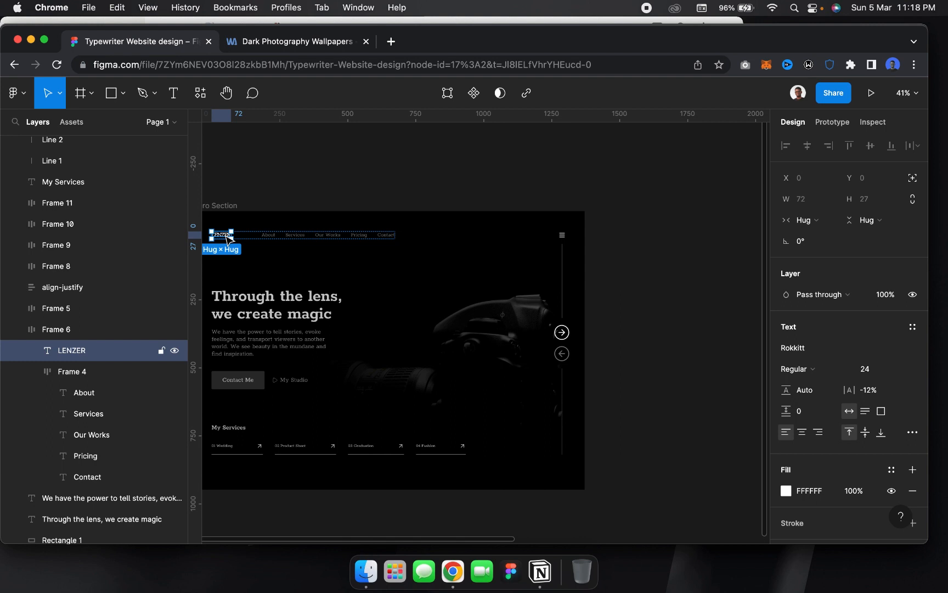
{"action": "scroll", "coordinate": [580, 283], "scroll_direction": "right", "scroll_amount": 5}
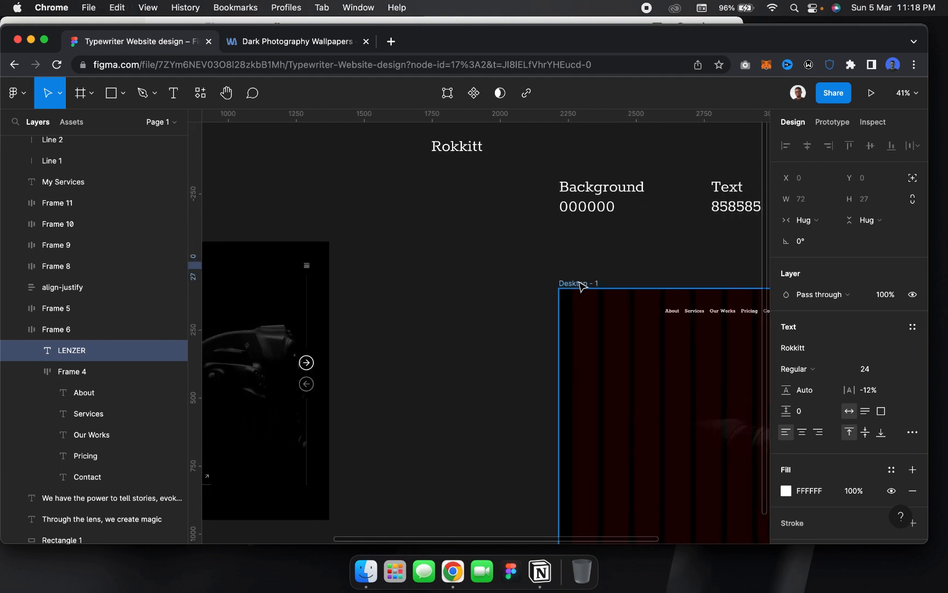
{"action": "scroll", "coordinate": [579, 283], "scroll_direction": "down", "scroll_amount": 4}
{"action": "scroll", "coordinate": [579, 282], "scroll_direction": "right", "scroll_amount": 4}
{"action": "scroll", "coordinate": [621, 272], "scroll_direction": "up", "scroll_amount": 1, "text": "ctrl"}
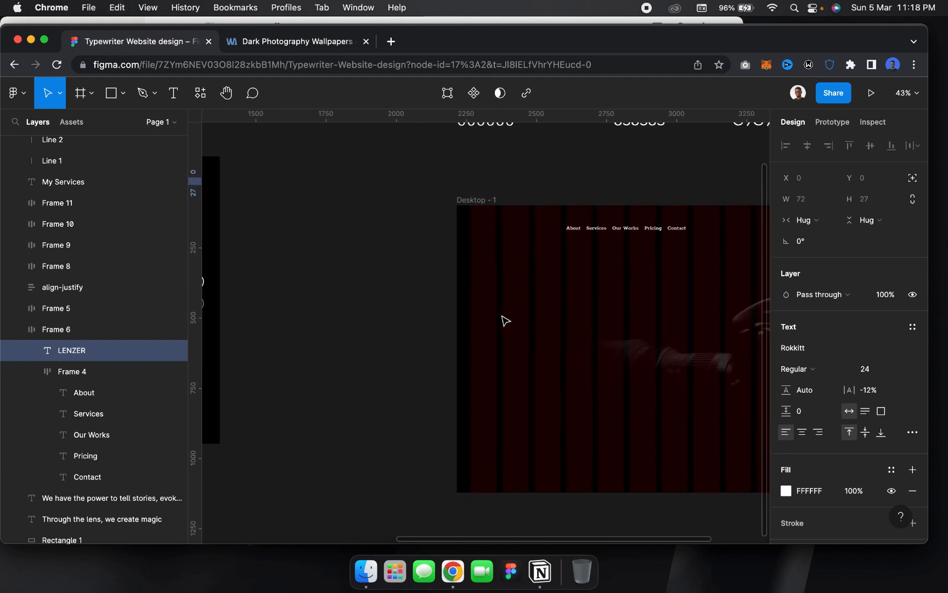
{"action": "key", "text": "t"}
{"action": "key", "text": "super+v"}
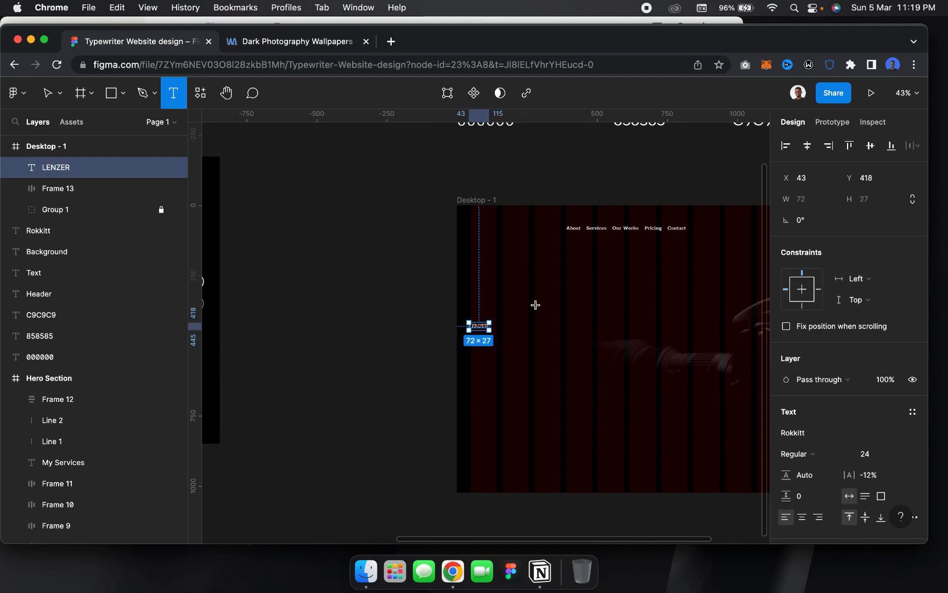
Add a new text "LENZER" in the Desktop - 1 frame at X 212, Y 334, in Rokkitt Regular 24 with -12% letter spacing
{"action": "left_click", "coordinate": [516, 299]}
{"action": "type", "text": "L"}
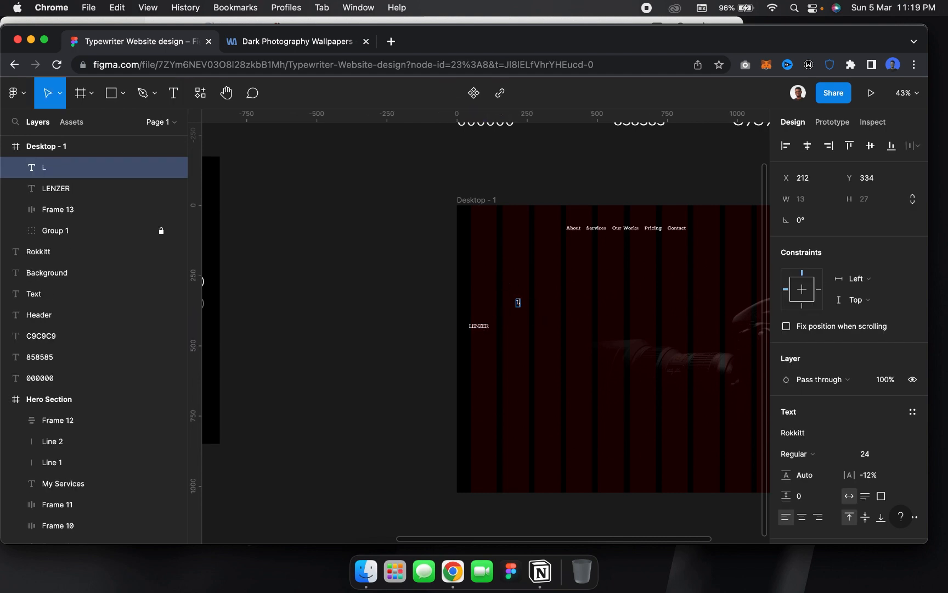
{"action": "type", "text": "ENE"}
{"action": "key", "text": "Escape"}
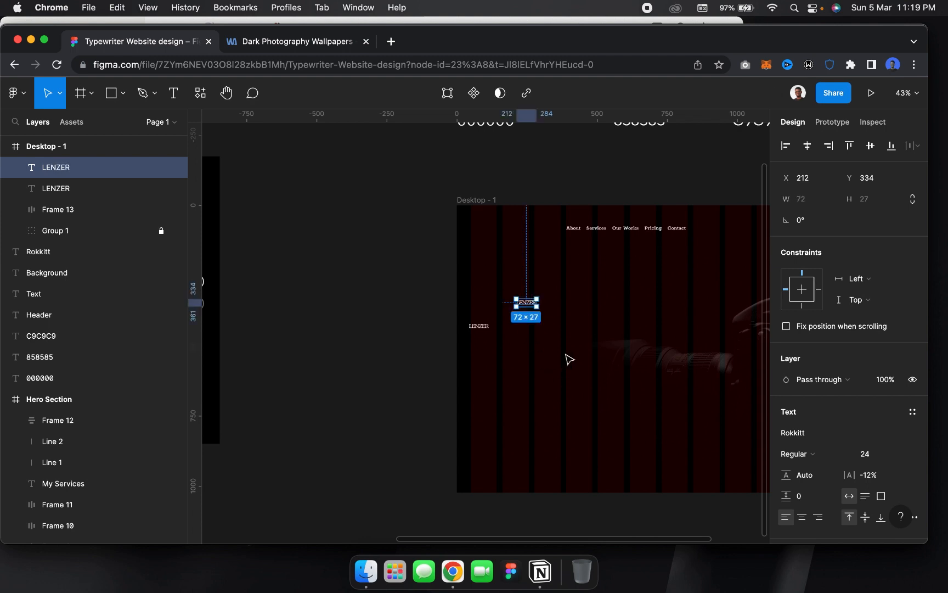
Delete the pasted "LENZER" copy, keeping only the newly written logo text
{"action": "scroll", "coordinate": [569, 360], "scroll_direction": "up", "scroll_amount": 5}
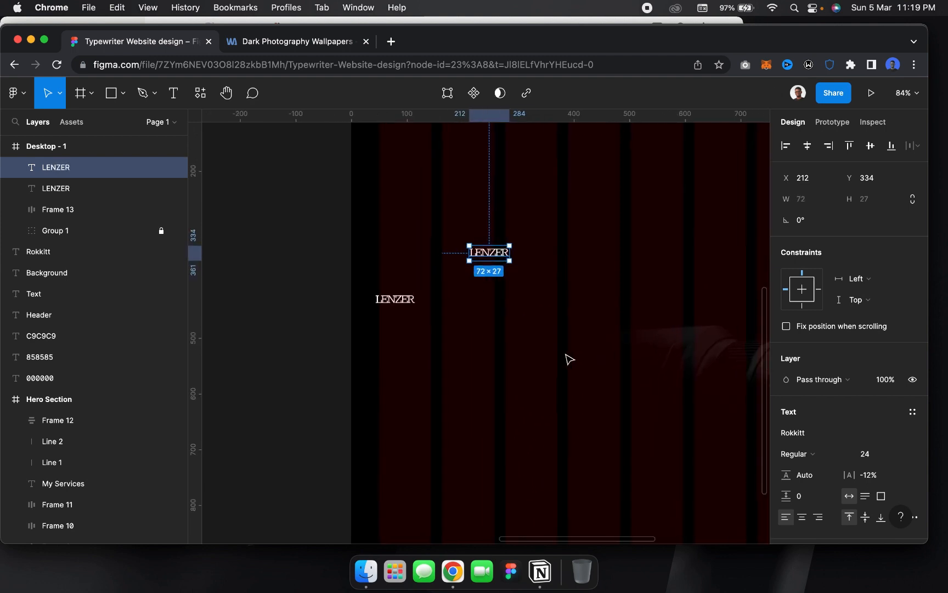
{"action": "left_click", "coordinate": [413, 302]}
{"action": "key", "text": "Delete"}
Move the "LENZER" logo text to X 50, Y 68, level with the navigation links in the frame's upper-left corner
{"action": "left_click", "coordinate": [480, 255]}
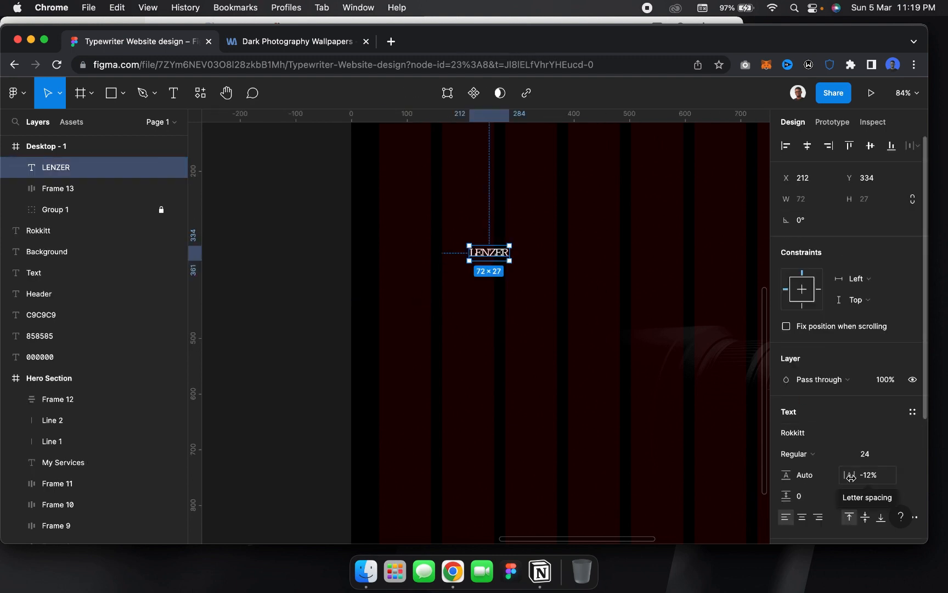
{"action": "mouse_move", "coordinate": [854, 475]}
{"action": "left_mouse_down"}
{"action": "mouse_move", "coordinate": [870, 474]}
{"action": "mouse_move", "coordinate": [853, 478]}
{"action": "left_mouse_up"}
{"action": "scroll", "coordinate": [587, 373], "scroll_direction": "down", "scroll_amount": 5}
{"action": "scroll", "coordinate": [538, 341], "scroll_direction": "right", "scroll_amount": 2}
{"action": "scroll", "coordinate": [538, 340], "scroll_direction": "up", "scroll_amount": 1}
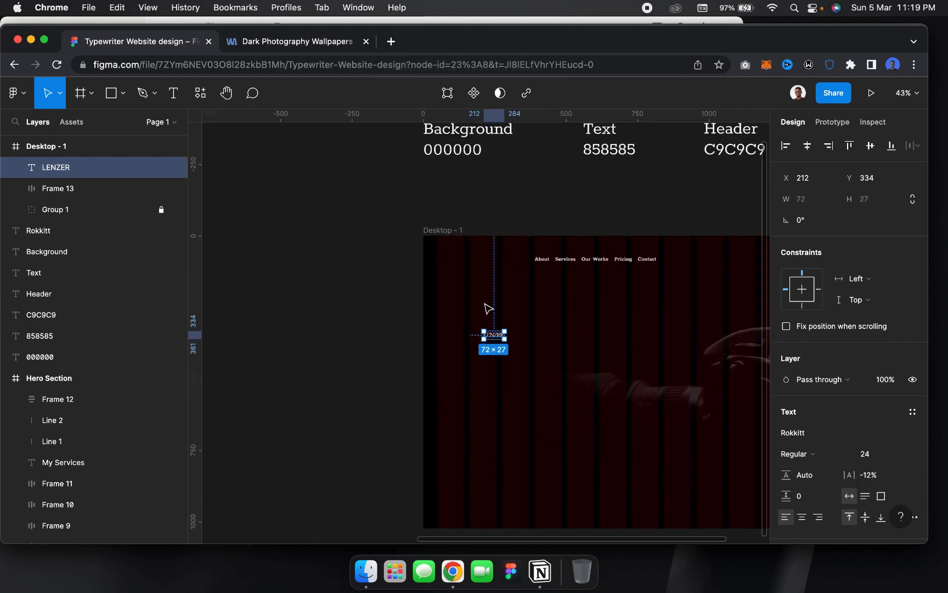
{"action": "left_click_drag", "start_coordinate": [482, 302], "coordinate": [451, 262]}
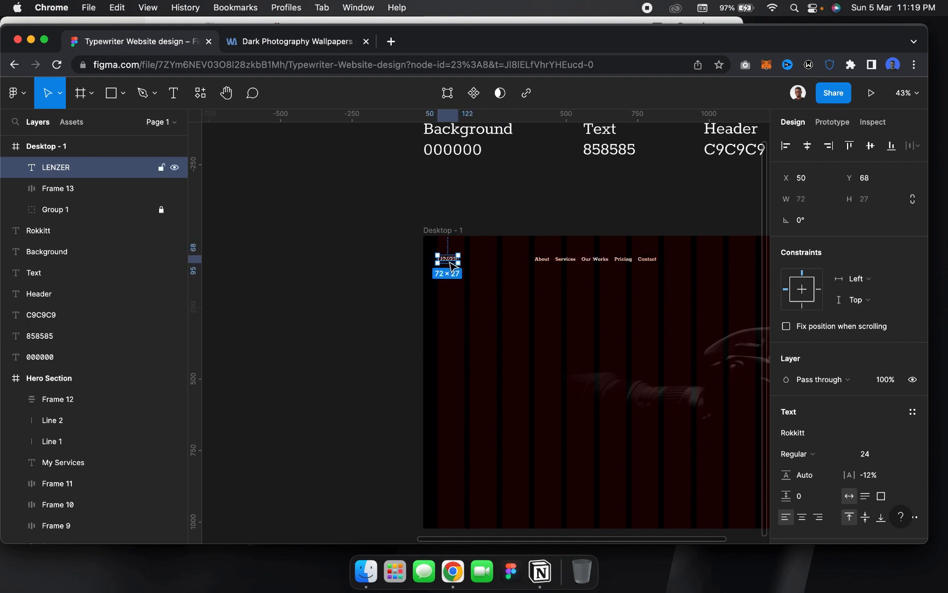
{"action": "left_click", "coordinate": [541, 264], "text": "shift"}
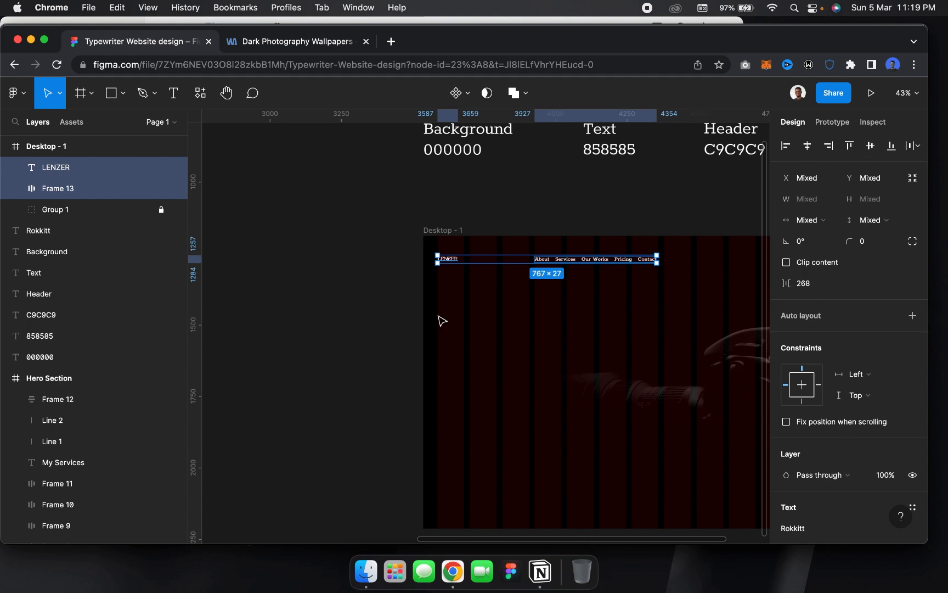
{"action": "left_click", "coordinate": [475, 300]}
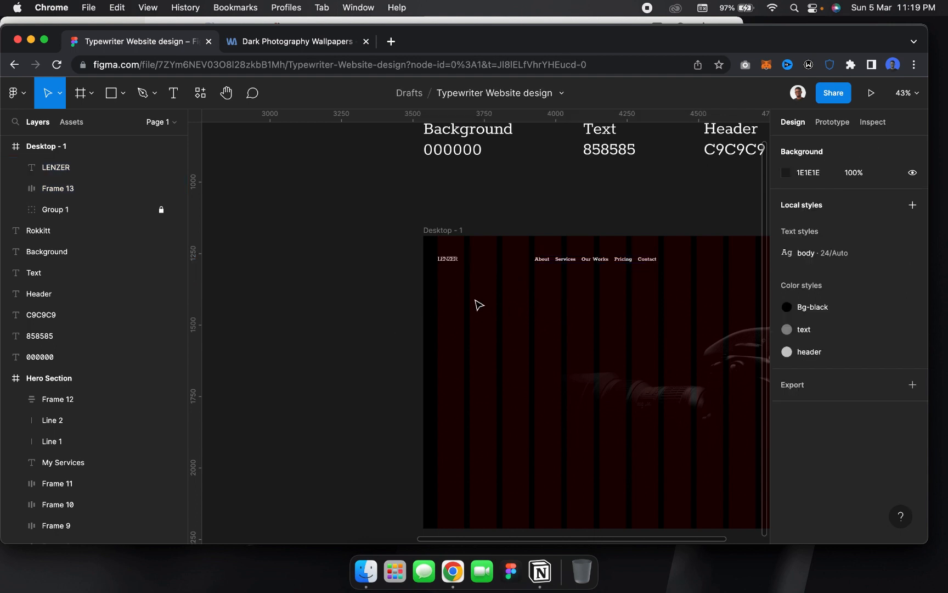
Move the Desktop - 1 frame beside the Hero Section frame, top-aligned with it, at X 2774, Y 1015
{"action": "scroll", "coordinate": [475, 300], "scroll_direction": "down", "scroll_amount": 4}
{"action": "scroll", "coordinate": [475, 300], "scroll_direction": "left", "scroll_amount": 5}
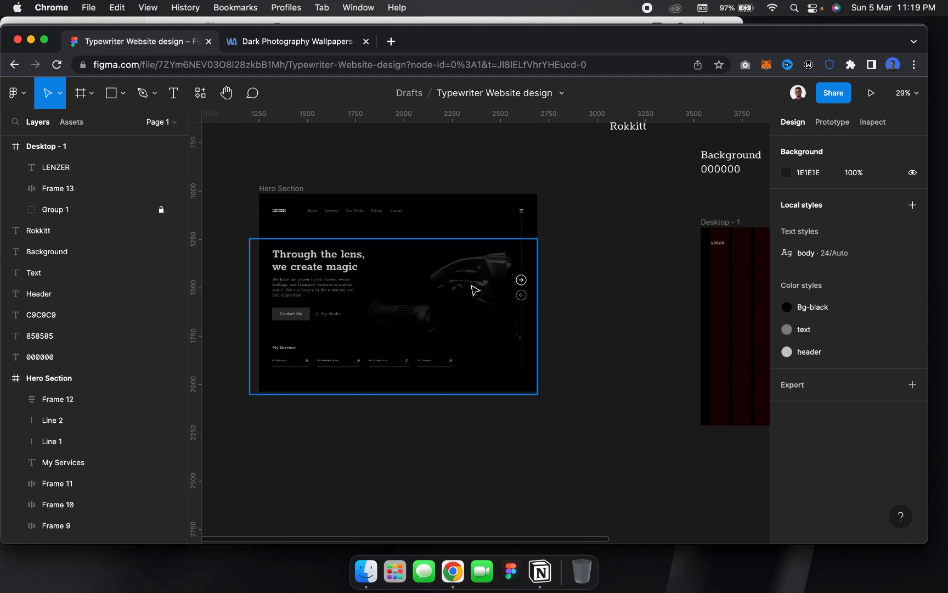
{"action": "scroll", "coordinate": [474, 289], "scroll_direction": "right", "scroll_amount": 4}
{"action": "scroll", "coordinate": [474, 290], "scroll_direction": "left", "scroll_amount": 3}
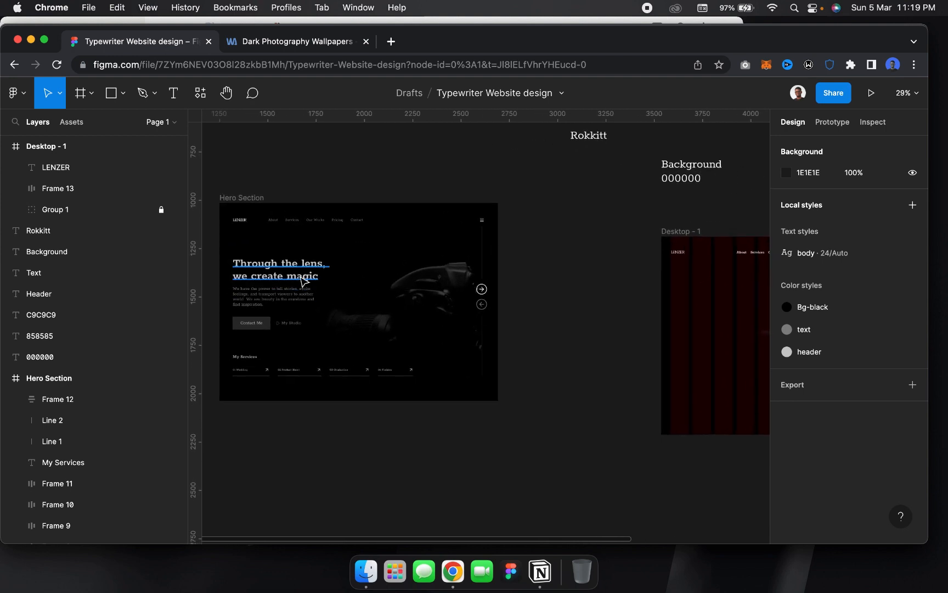
{"action": "scroll", "coordinate": [629, 344], "scroll_direction": "right", "scroll_amount": 1}
{"action": "scroll", "coordinate": [629, 344], "scroll_direction": "right", "scroll_amount": 2}
{"action": "scroll", "coordinate": [629, 344], "scroll_direction": "up", "scroll_amount": 1}
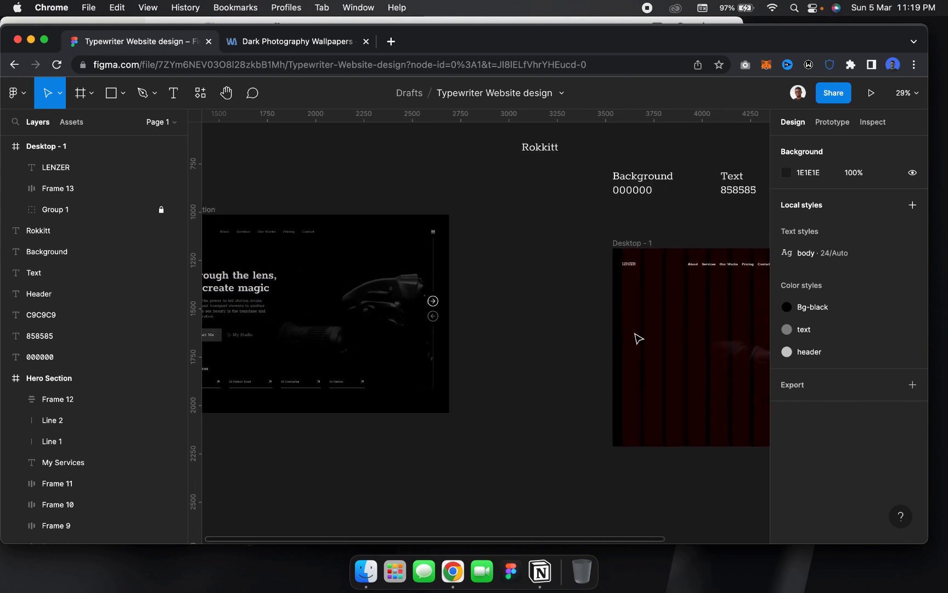
{"action": "scroll", "coordinate": [637, 335], "scroll_direction": "down", "scroll_amount": 3}
{"action": "left_click", "coordinate": [656, 266]}
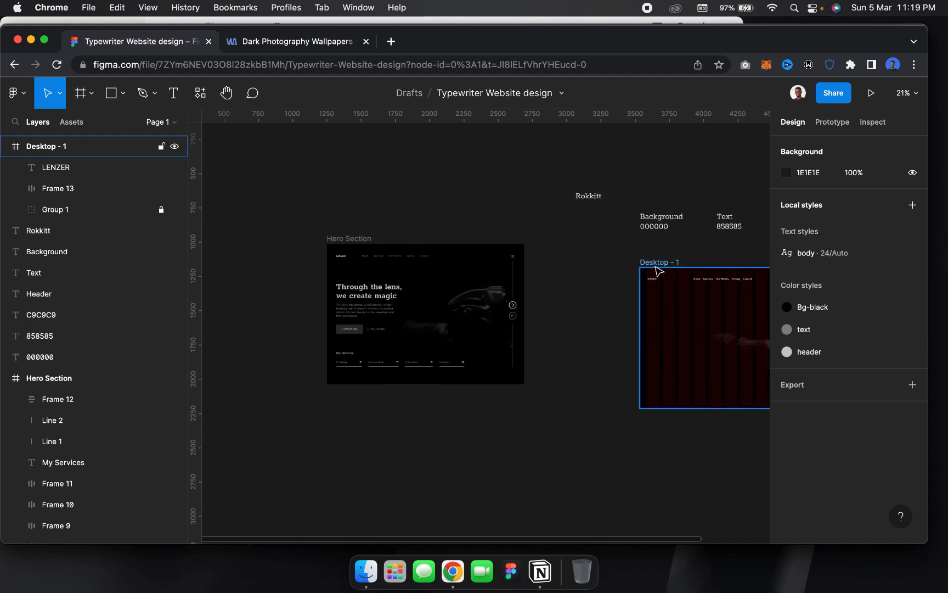
{"action": "mouse_move", "coordinate": [565, 260]}
{"action": "left_mouse_down"}
{"action": "mouse_move", "coordinate": [550, 244]}
{"action": "mouse_move", "coordinate": [555, 249]}
{"action": "left_mouse_up"}
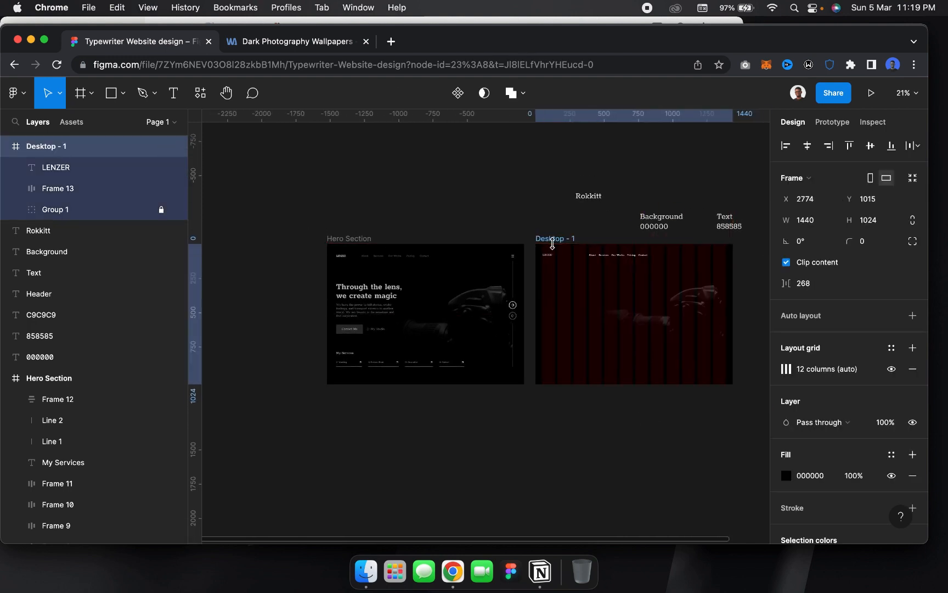
{"action": "scroll", "coordinate": [555, 249], "scroll_direction": "up", "scroll_amount": 3}
{"action": "scroll", "coordinate": [571, 274], "scroll_direction": "down", "scroll_amount": 2}
{"action": "scroll", "coordinate": [571, 274], "scroll_direction": "left", "scroll_amount": 2}
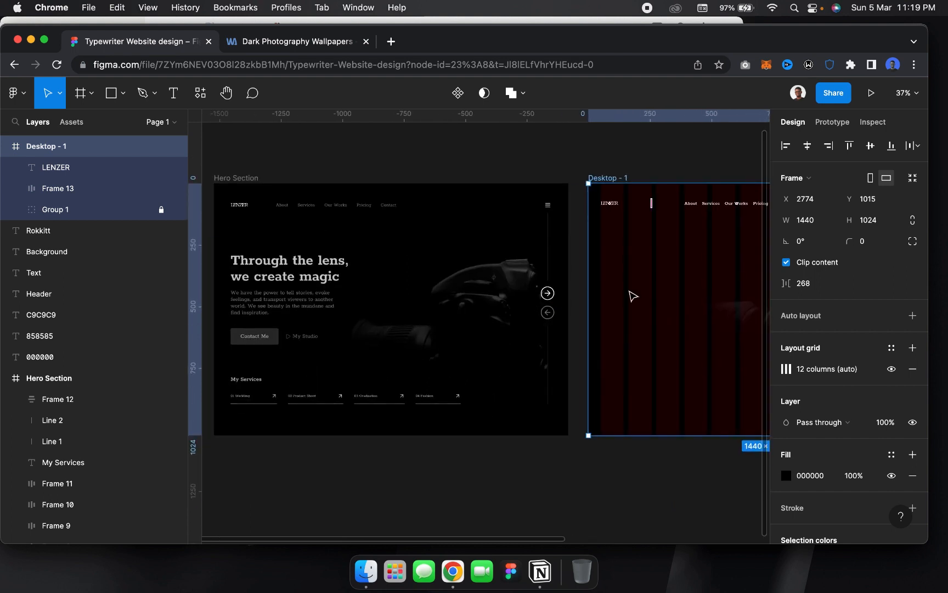
{"action": "key", "text": "Escape"}
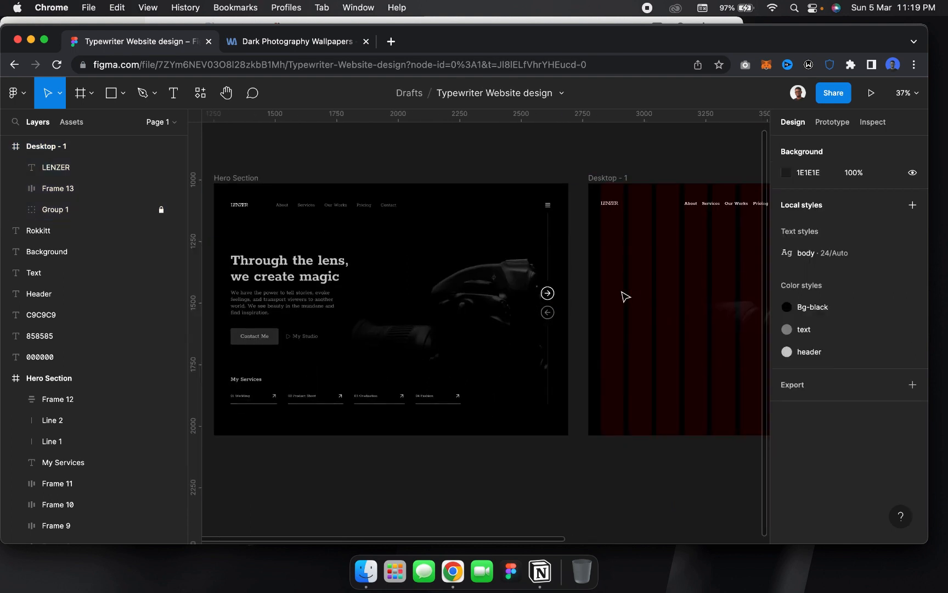
Add the headline text "Through the lens, We Create Magic" to the Desktop - 1 frame at X 129, Y 435
{"action": "key", "text": "t"}
{"action": "left_click", "coordinate": [620, 293]}
{"action": "type", "text": "Thro"}
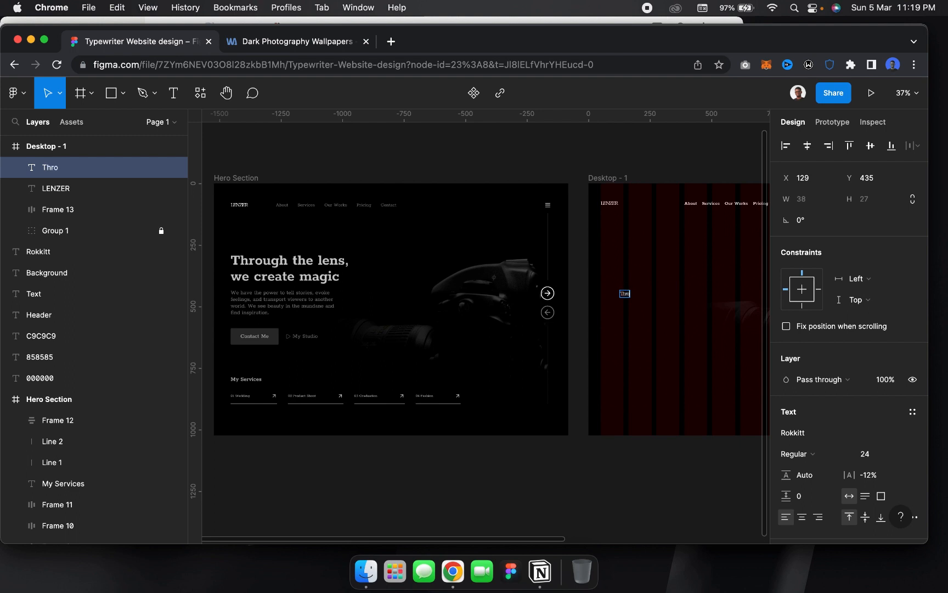
{"action": "type", "text": "ugh the lens, We Cr"}
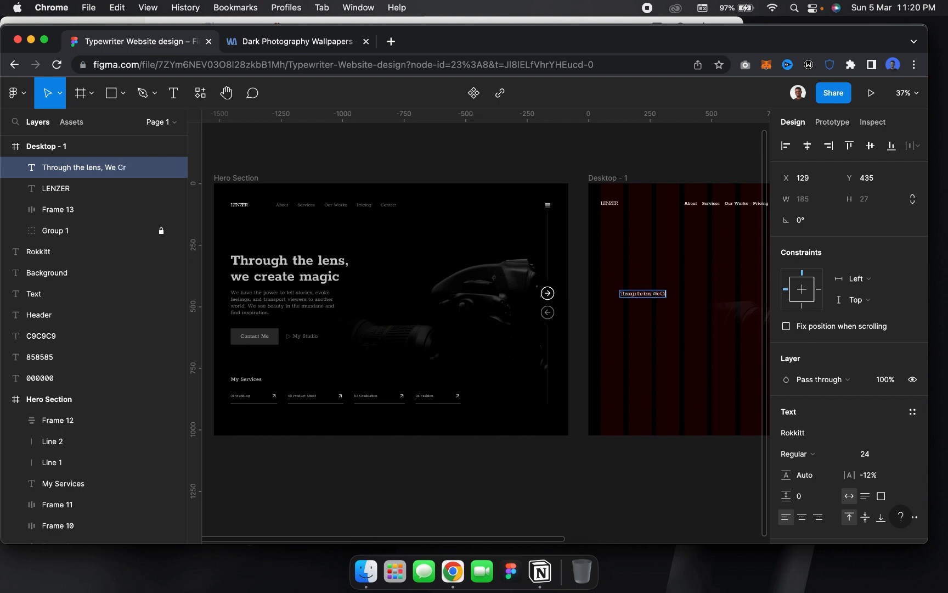
{"action": "type", "text": "Magic"}
Set the whole headline's letter spacing to 0% and its font weight to Bold
{"action": "key", "text": "super+a"}
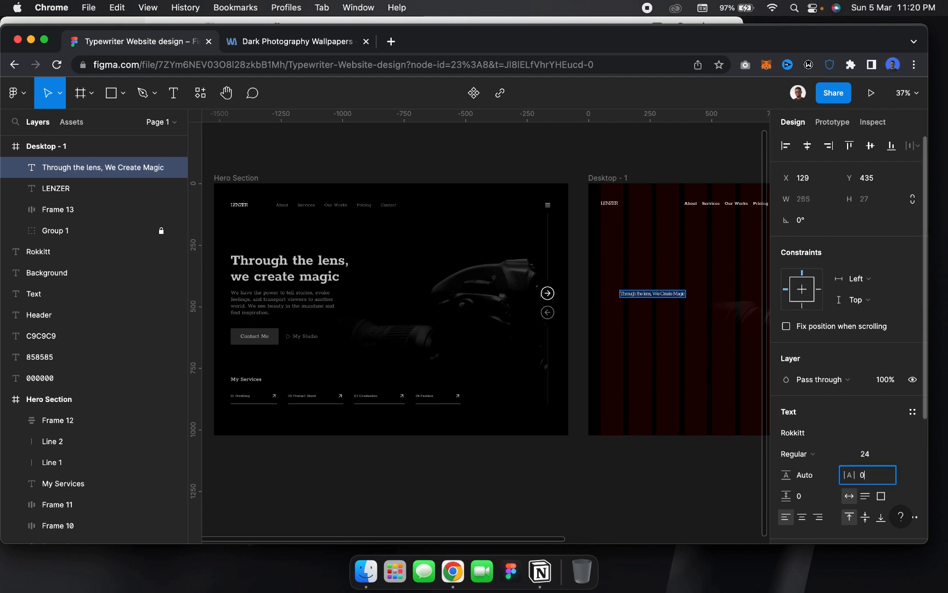
{"action": "type", "text": "0"}
{"action": "key", "text": "Return"}
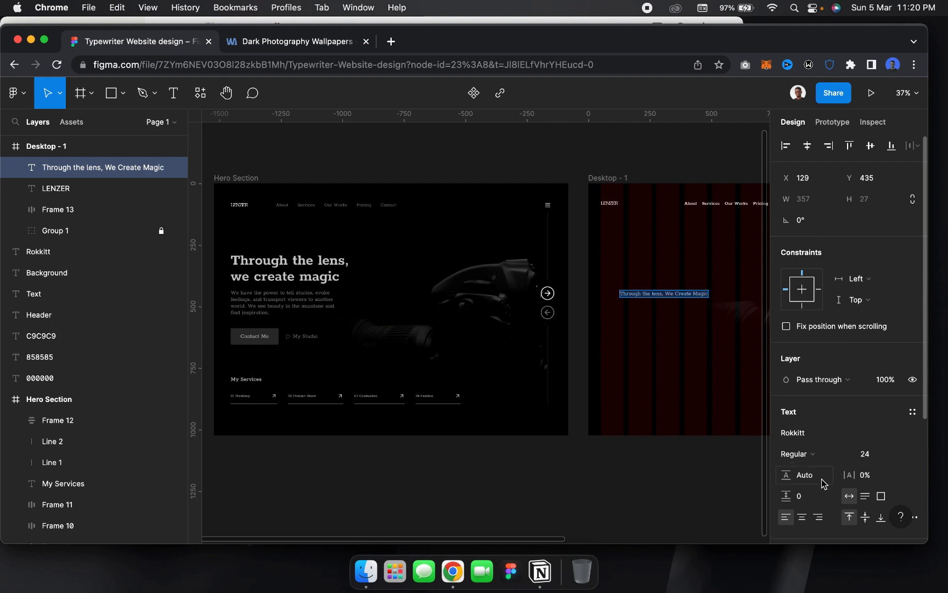
{"action": "scroll", "coordinate": [820, 428], "scroll_direction": "down", "scroll_amount": 2}
{"action": "left_click", "coordinate": [818, 412]}
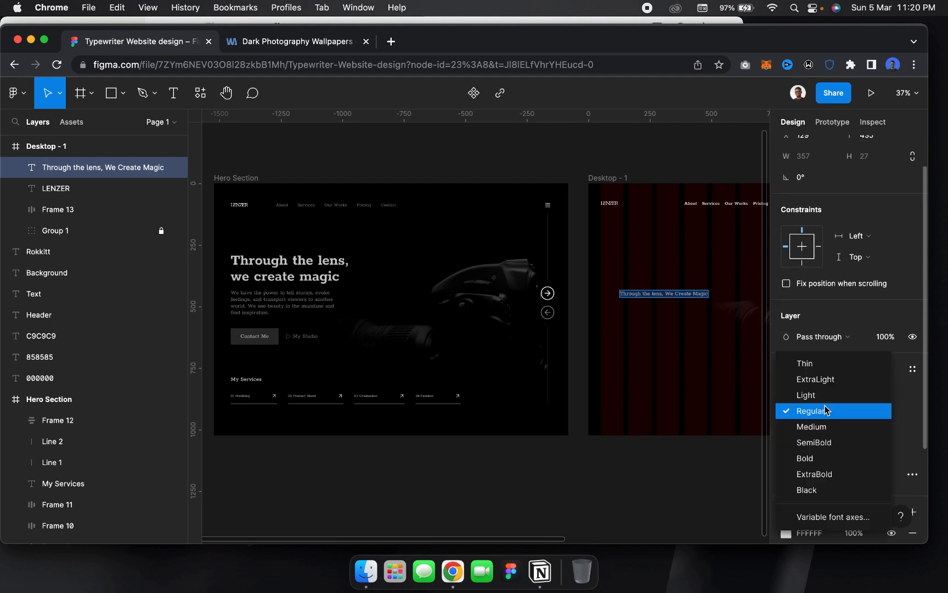
{"action": "left_click", "coordinate": [825, 456]}
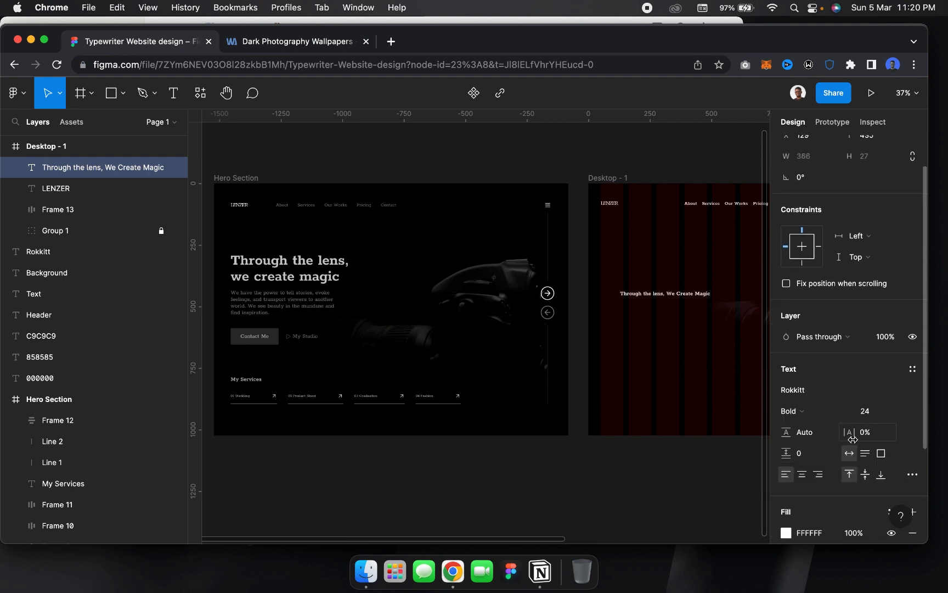
Enlarge the headline in the Desktop - 1 frame, trying font size 48 and settling on 64
{"action": "left_click", "coordinate": [898, 413]}
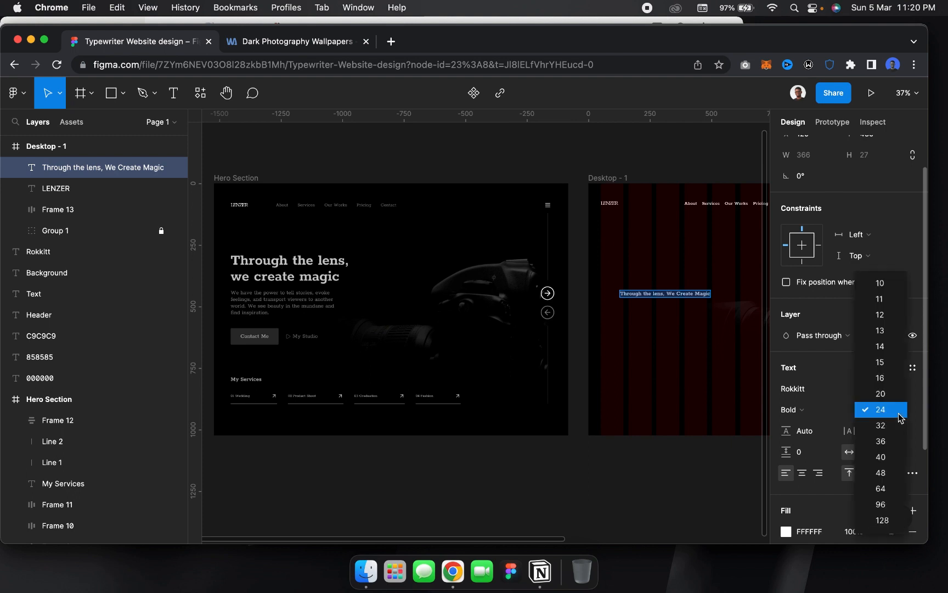
{"action": "left_click", "coordinate": [882, 475]}
{"action": "scroll", "coordinate": [662, 362], "scroll_direction": "right", "scroll_amount": 2}
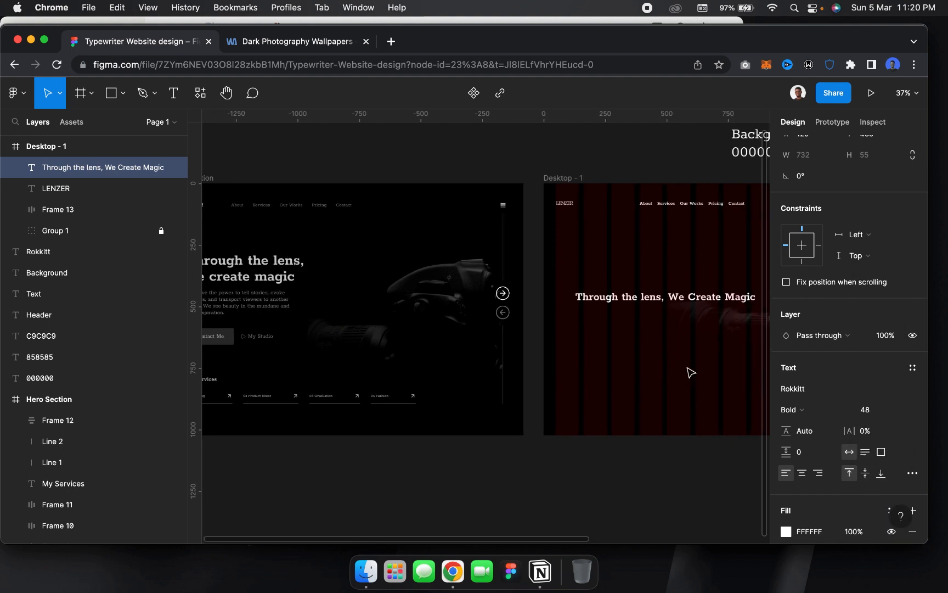
{"action": "left_click", "coordinate": [899, 410]}
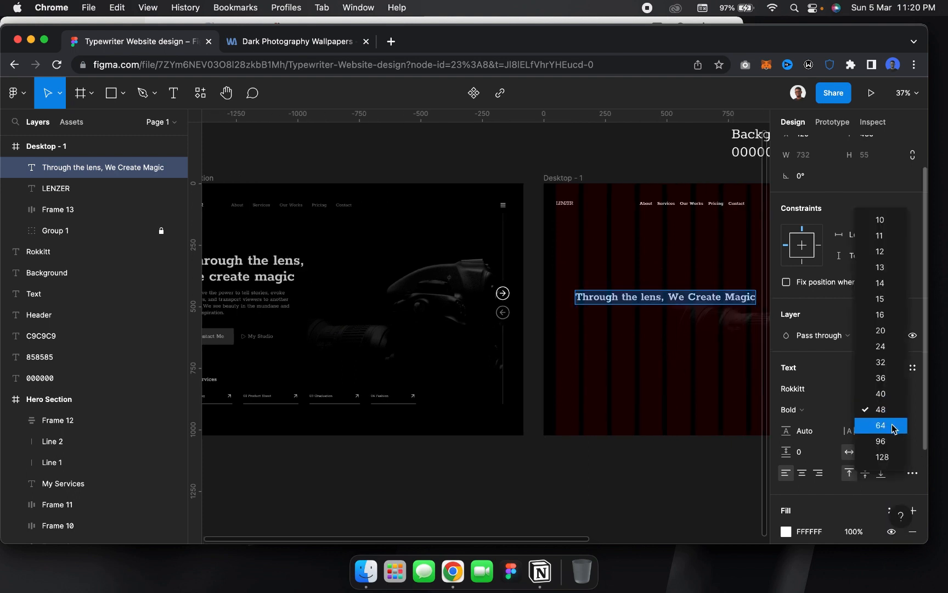
{"action": "left_click", "coordinate": [899, 424]}
{"action": "scroll", "coordinate": [691, 360], "scroll_direction": "right", "scroll_amount": 3}
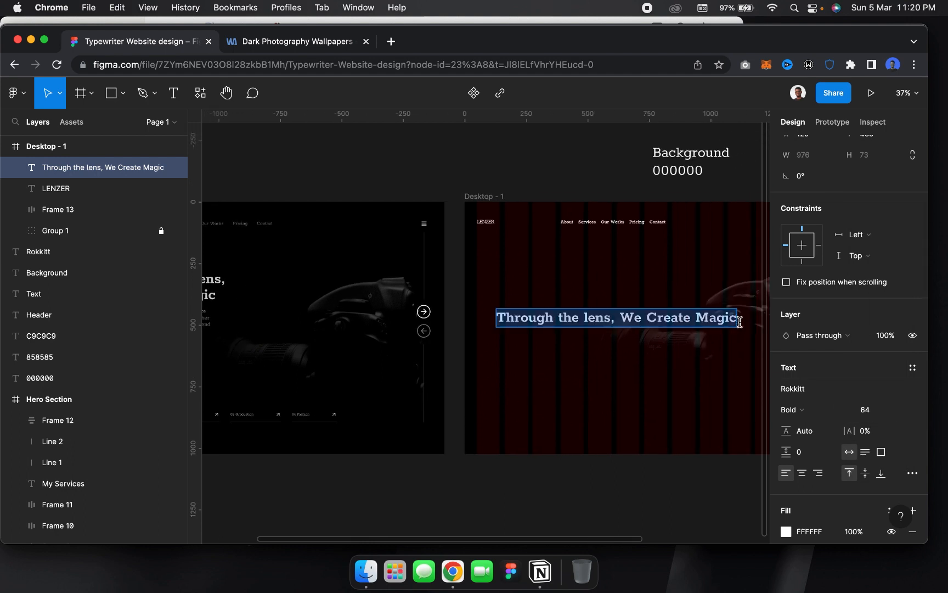
Narrow the headline to a width of 547 so it wraps after "lens," and place it at X 50, Y 344, aligned with the logo
{"action": "left_click_drag", "start_coordinate": [740, 317], "coordinate": [619, 317]}
{"action": "left_click_drag", "start_coordinate": [557, 328], "coordinate": [537, 307]}
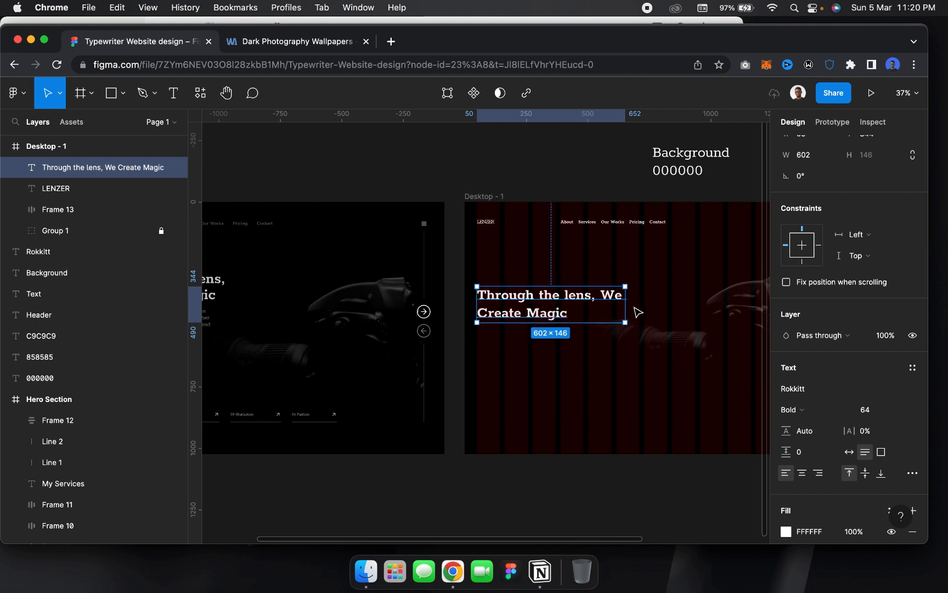
{"action": "scroll", "coordinate": [635, 311], "scroll_direction": "left", "scroll_amount": 2}
{"action": "left_click_drag", "start_coordinate": [649, 295], "coordinate": [630, 296]}
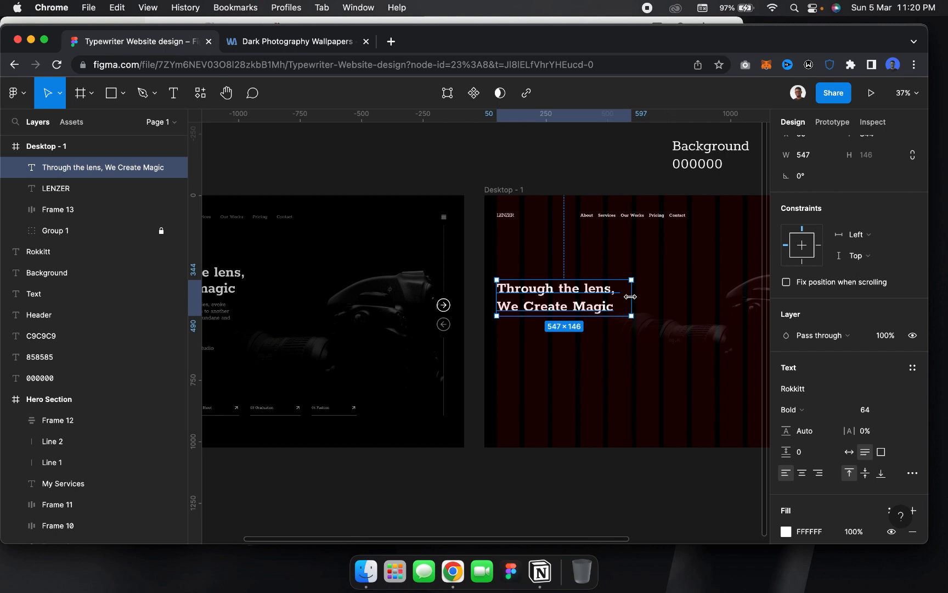
{"action": "scroll", "coordinate": [630, 297], "scroll_direction": "left", "scroll_amount": 3}
{"action": "left_click", "coordinate": [599, 348]}
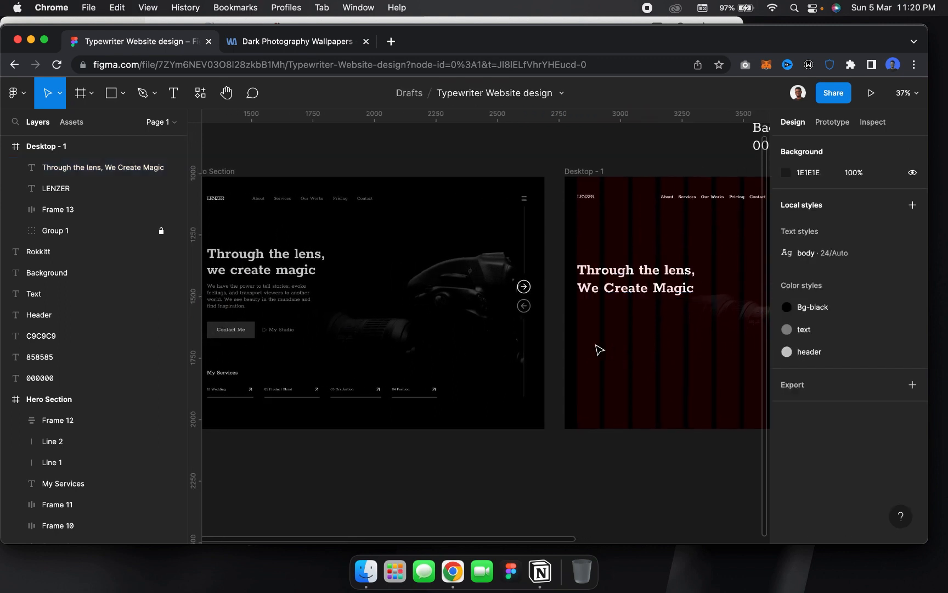
Copy the "We have the power to tell stories" paragraph from the Hero Section into a new text at X 70, Y 580 in Desktop - 1
{"action": "left_click", "coordinate": [248, 305]}
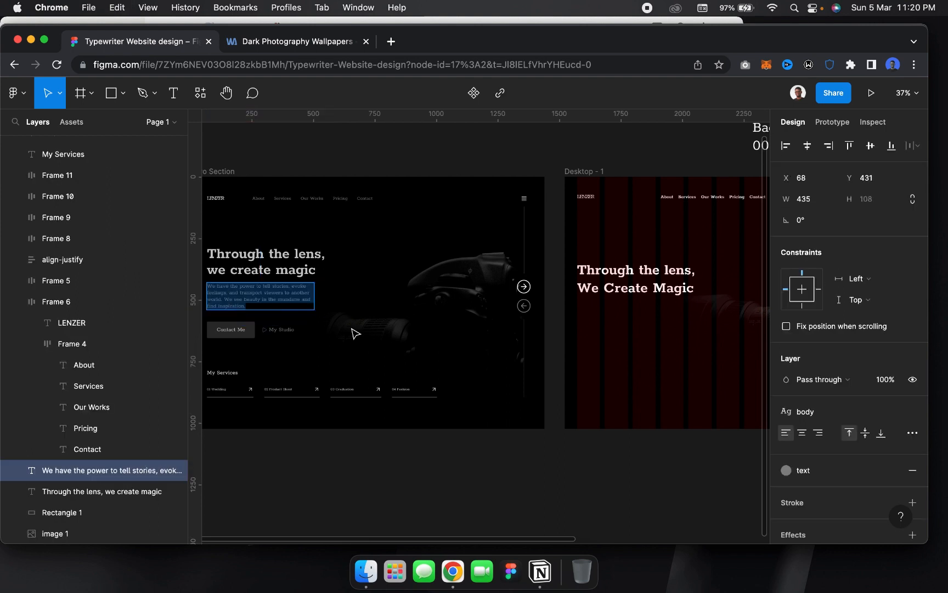
{"action": "key", "text": "t"}
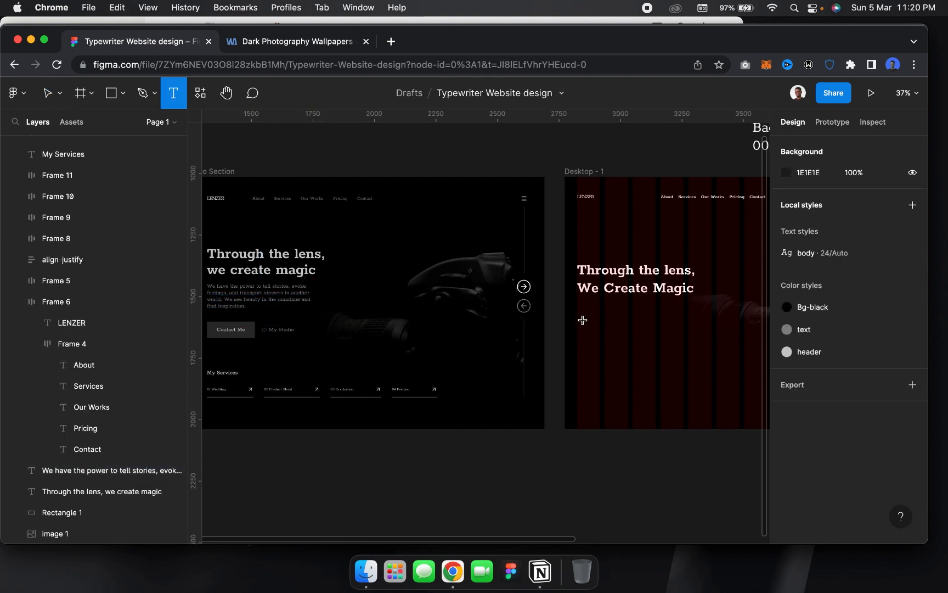
{"action": "left_click", "coordinate": [583, 320]}
{"action": "type", "text": "We have the power to tell stories, evoke feelings, and transport viewers to another world. We see beauty in the mundane and find inspiration."}
{"action": "key", "text": "Escape"}
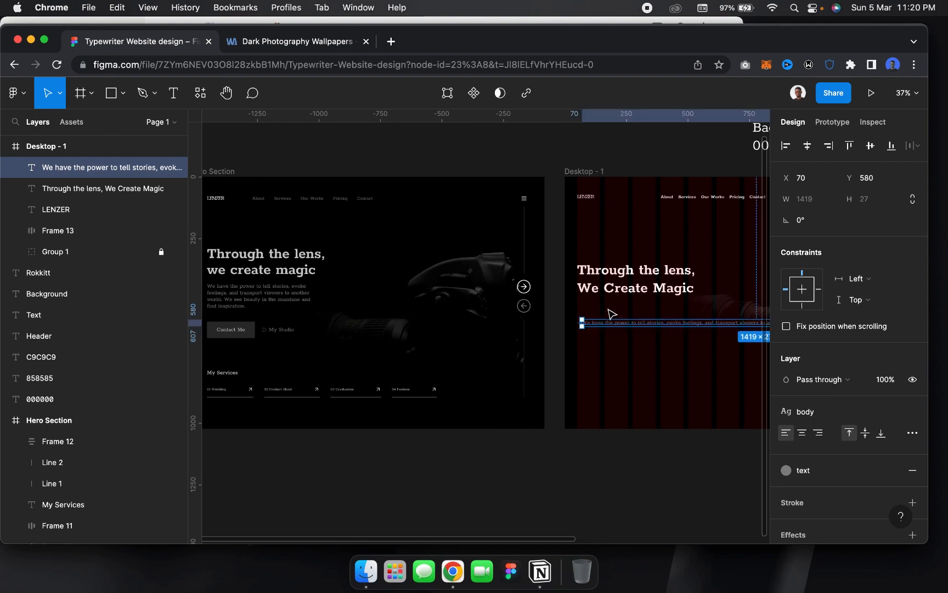
Wrap the pasted paragraph into a narrow four-line block and place it directly beneath the headline at X 50, Y 512
{"action": "scroll", "coordinate": [615, 326], "scroll_direction": "left", "scroll_amount": 5}
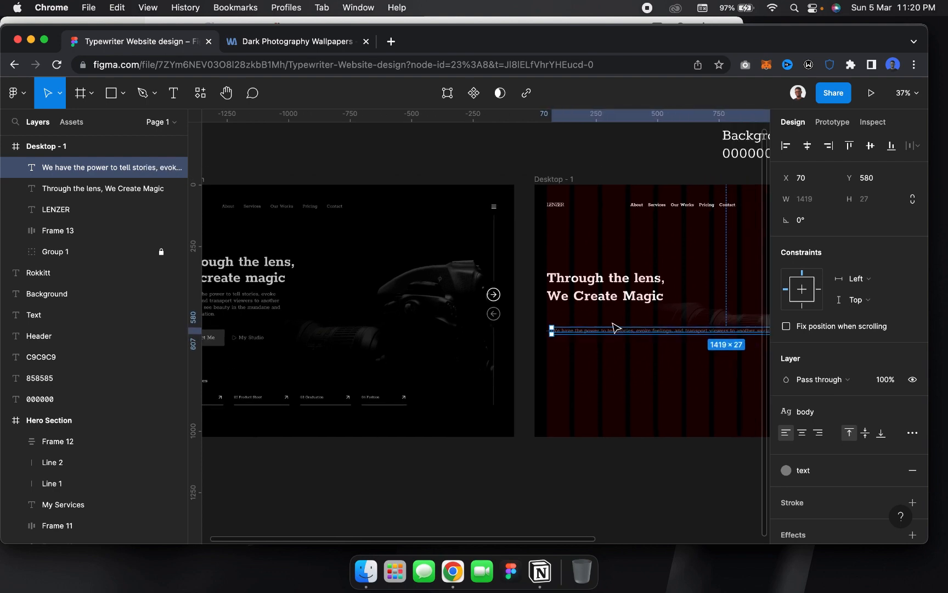
{"action": "scroll", "coordinate": [615, 328], "scroll_direction": "up", "scroll_amount": 5}
{"action": "scroll", "coordinate": [311, 249], "scroll_direction": "left", "scroll_amount": 3}
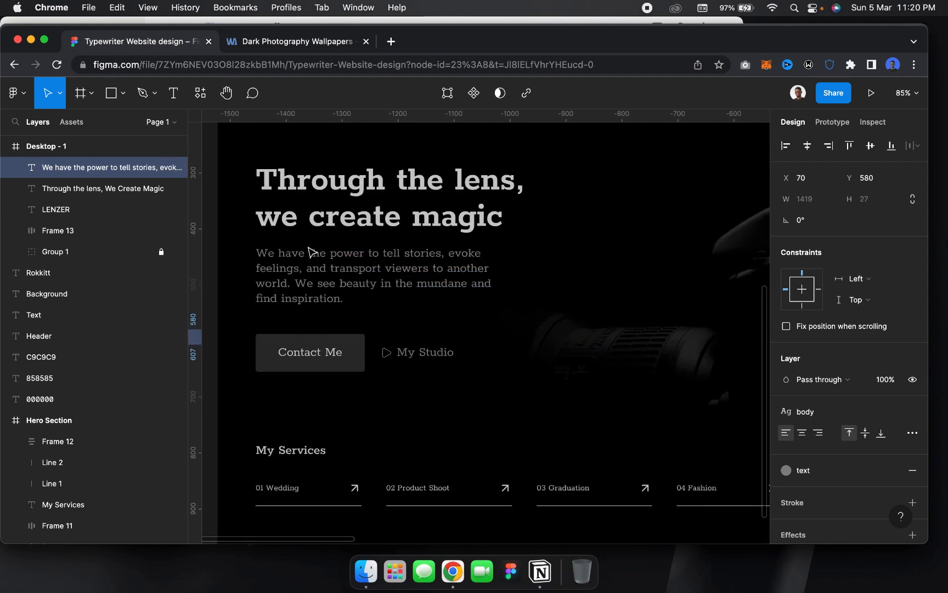
{"action": "scroll", "coordinate": [410, 322], "scroll_direction": "up", "scroll_amount": 2}
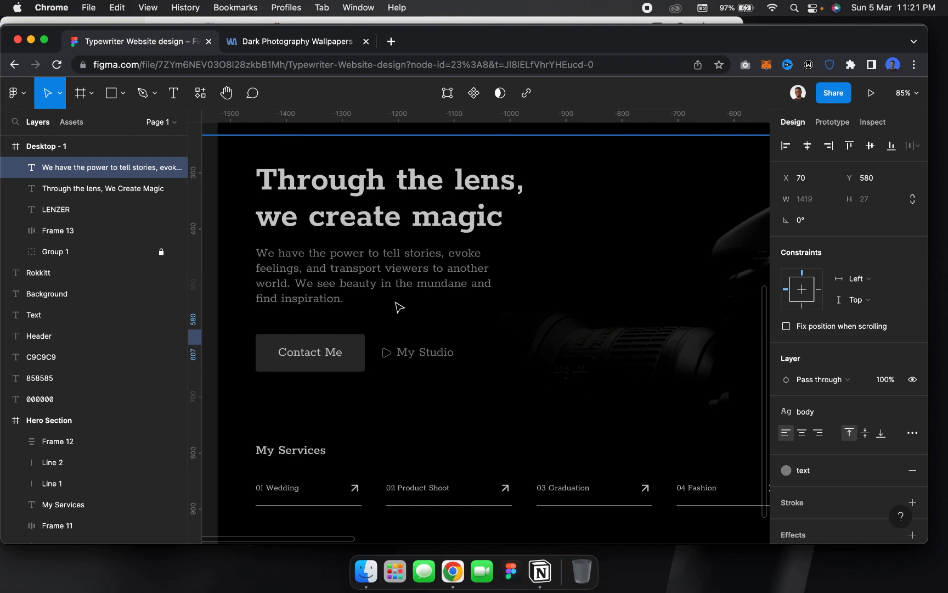
{"action": "scroll", "coordinate": [398, 308], "scroll_direction": "down", "scroll_amount": 5}
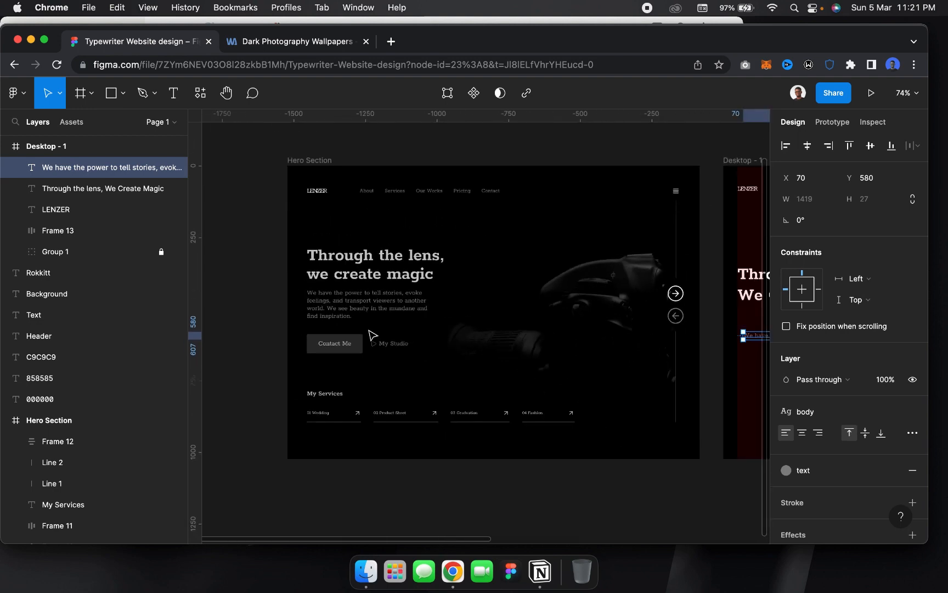
{"action": "key", "text": "shift+2"}
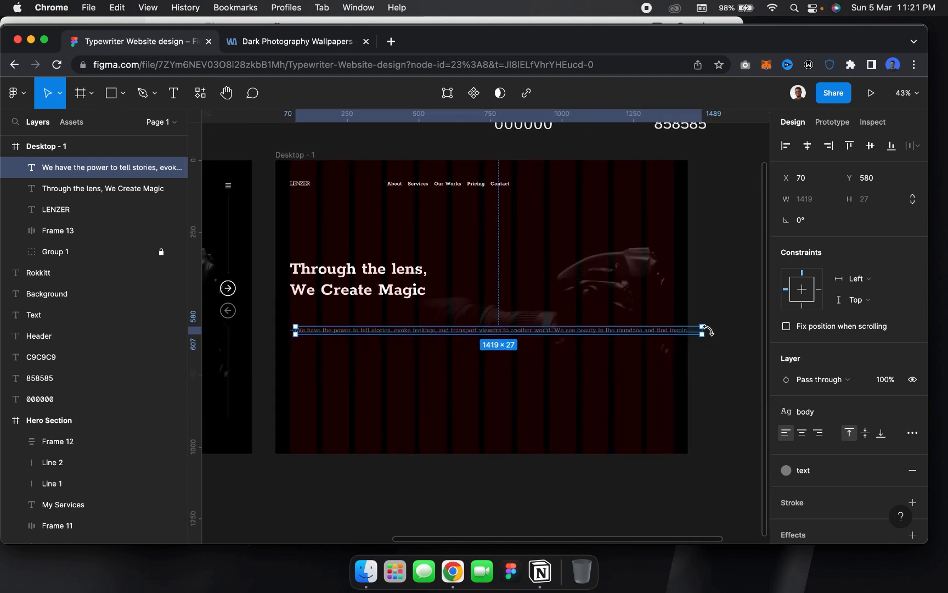
{"action": "left_click_drag", "start_coordinate": [703, 332], "coordinate": [437, 327]}
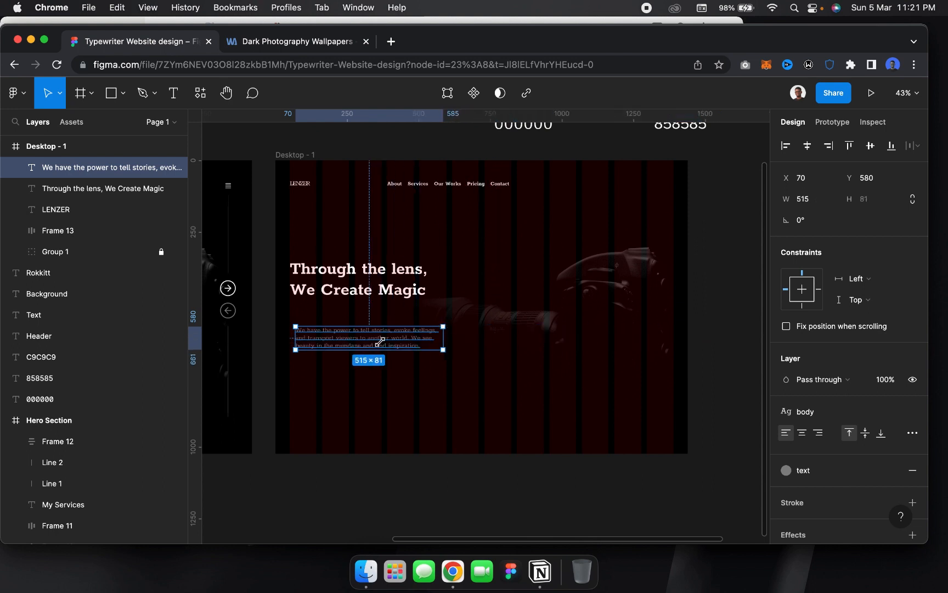
{"action": "mouse_move", "coordinate": [377, 337]}
{"action": "left_mouse_down"}
{"action": "mouse_move", "coordinate": [372, 343]}
{"action": "mouse_move", "coordinate": [364, 332]}
{"action": "mouse_move", "coordinate": [376, 328]}
{"action": "left_mouse_up"}
{"action": "left_click_drag", "start_coordinate": [437, 322], "coordinate": [413, 319]}
Widen the paragraph to 547 to match the headline's width
{"action": "left_click", "coordinate": [436, 285]}
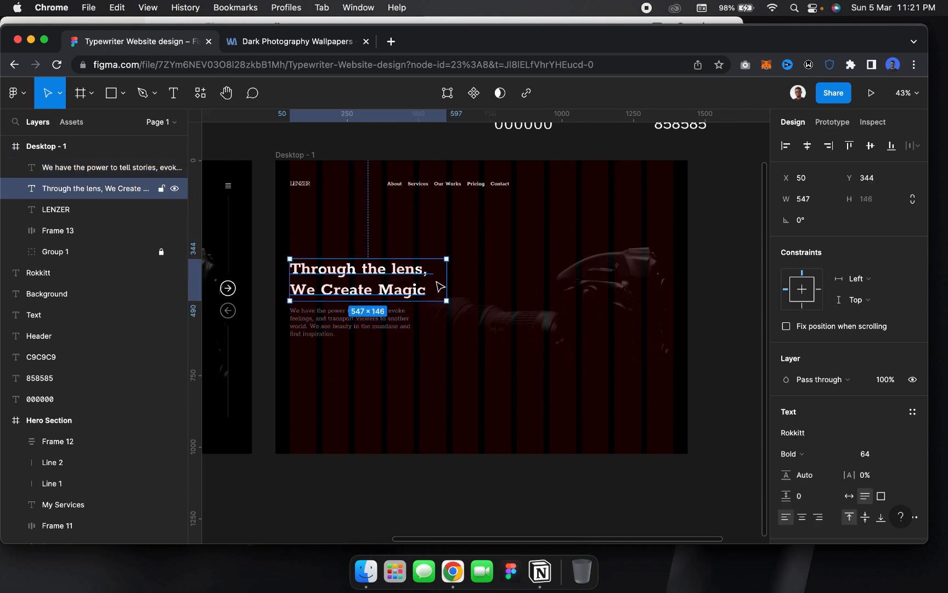
{"action": "left_click", "coordinate": [409, 325]}
{"action": "left_click_drag", "start_coordinate": [414, 323], "coordinate": [446, 316]}
Add the text "Contact Me" below the paragraph in Desktop - 1, at X 84, Y 758
{"action": "scroll", "coordinate": [447, 318], "scroll_direction": "left", "scroll_amount": 10}
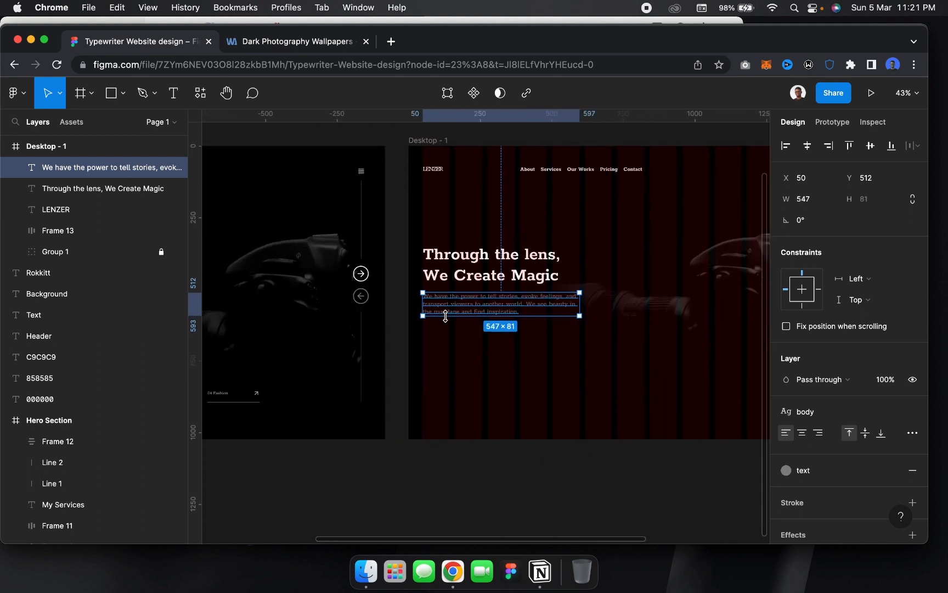
{"action": "scroll", "coordinate": [450, 322], "scroll_direction": "down", "scroll_amount": 5}
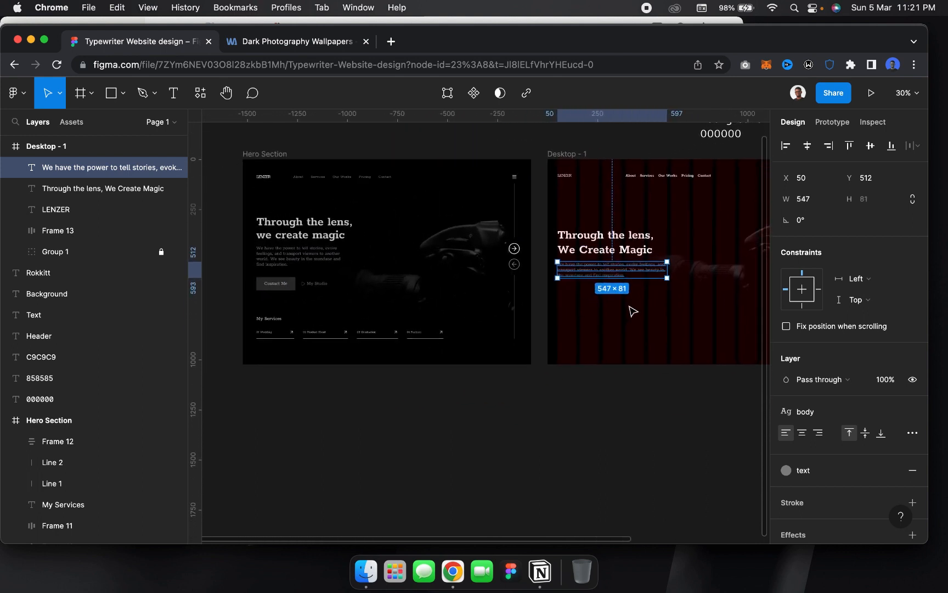
{"action": "key", "text": "t"}
{"action": "left_click", "coordinate": [565, 311]}
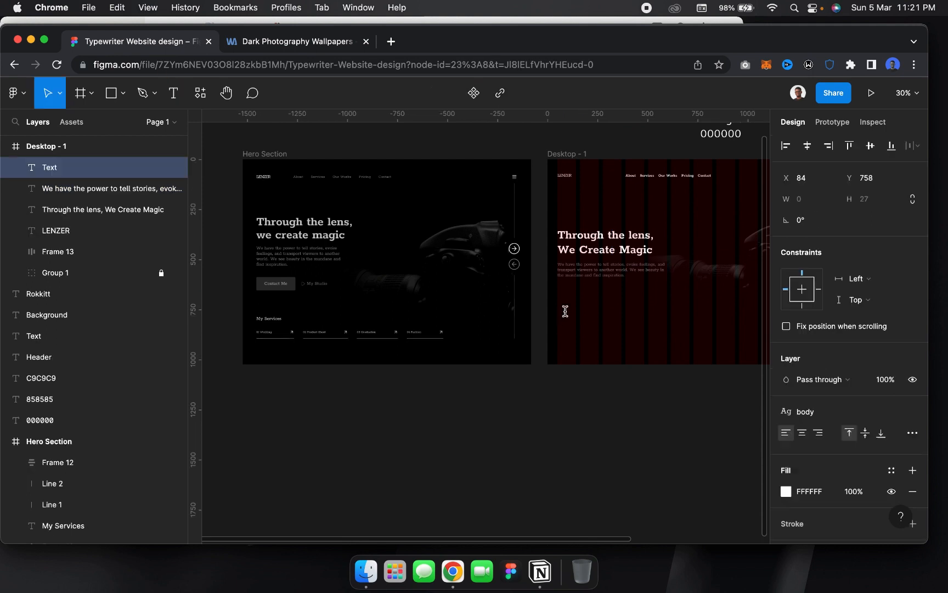
{"action": "type", "text": "Contact"}
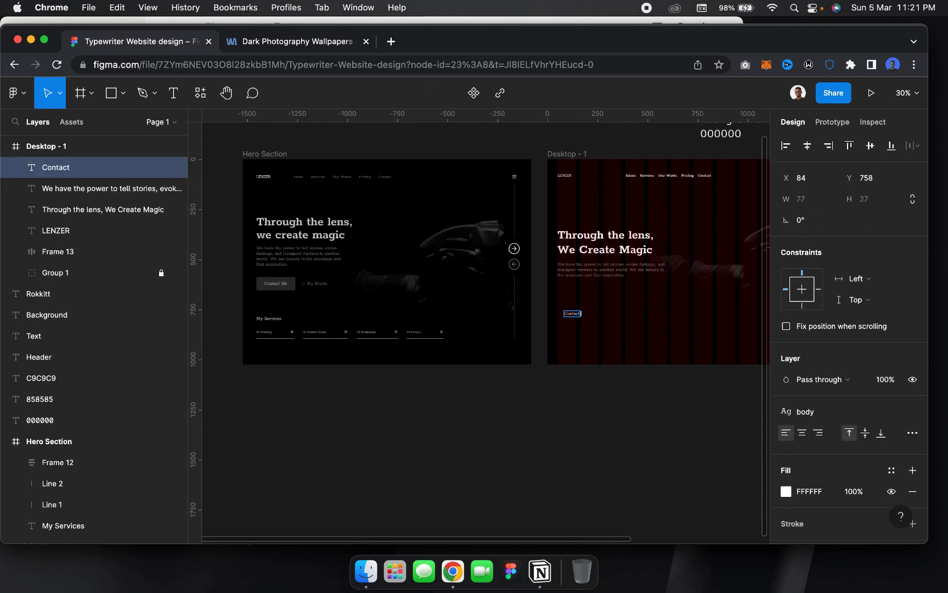
{"action": "type", "text": " Me"}
{"action": "key", "text": "Escape"}
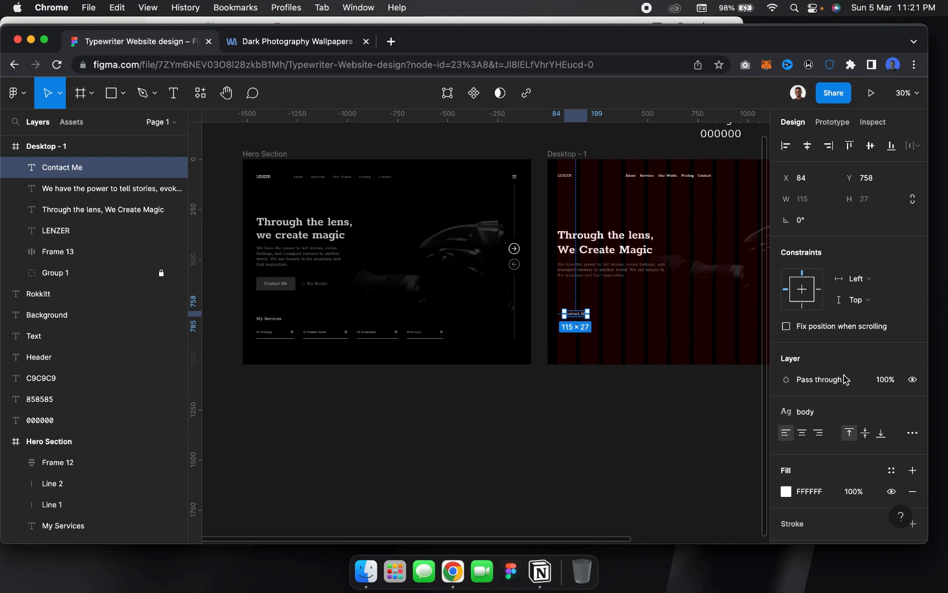
Wrap the Contact Me text in a centred auto layout frame with vertical padding 20 and horizontal padding 40
{"action": "scroll", "coordinate": [872, 250], "scroll_direction": "down", "scroll_amount": 4}
{"action": "scroll", "coordinate": [873, 249], "scroll_direction": "up", "scroll_amount": 4}
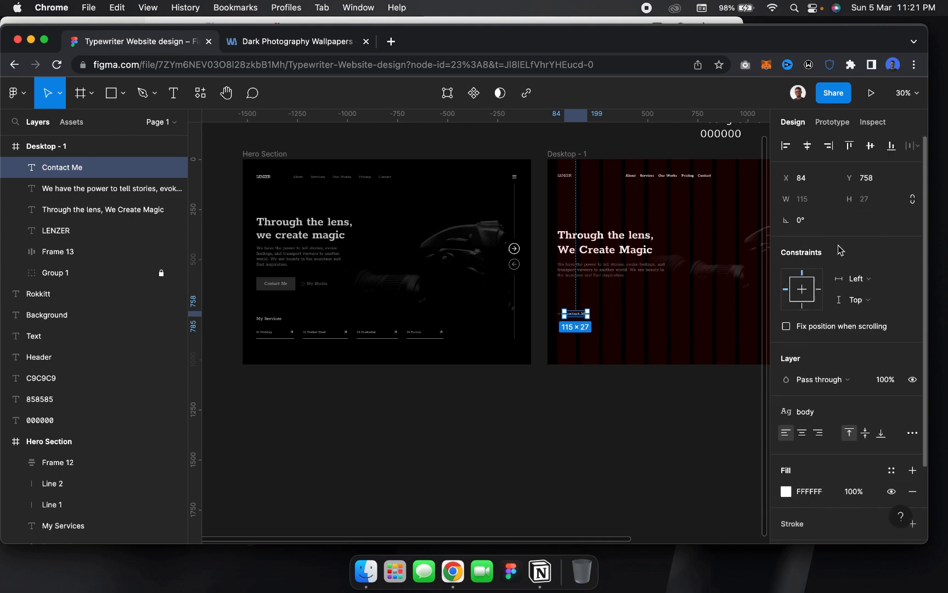
{"action": "right_click", "coordinate": [575, 312]}
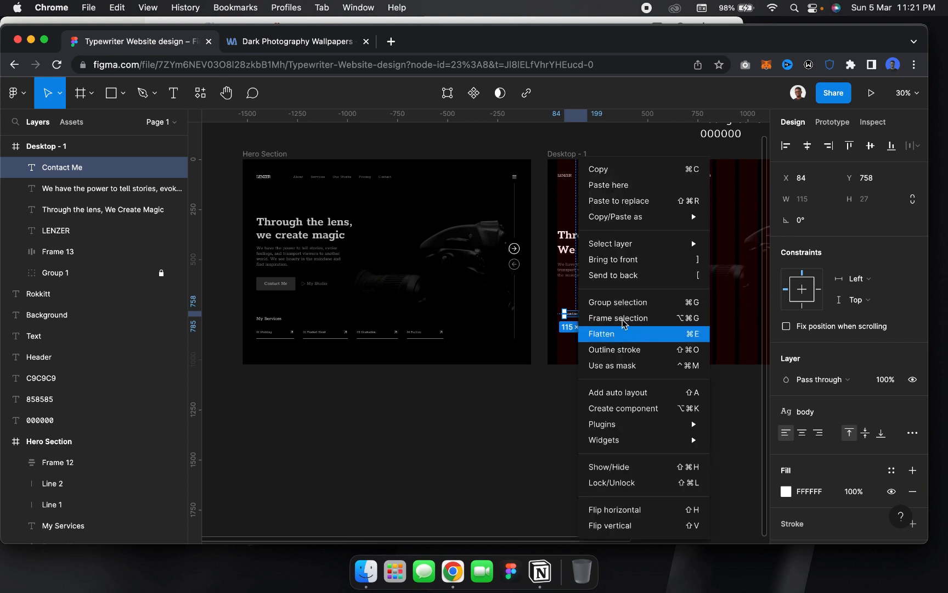
{"action": "left_click", "coordinate": [615, 393]}
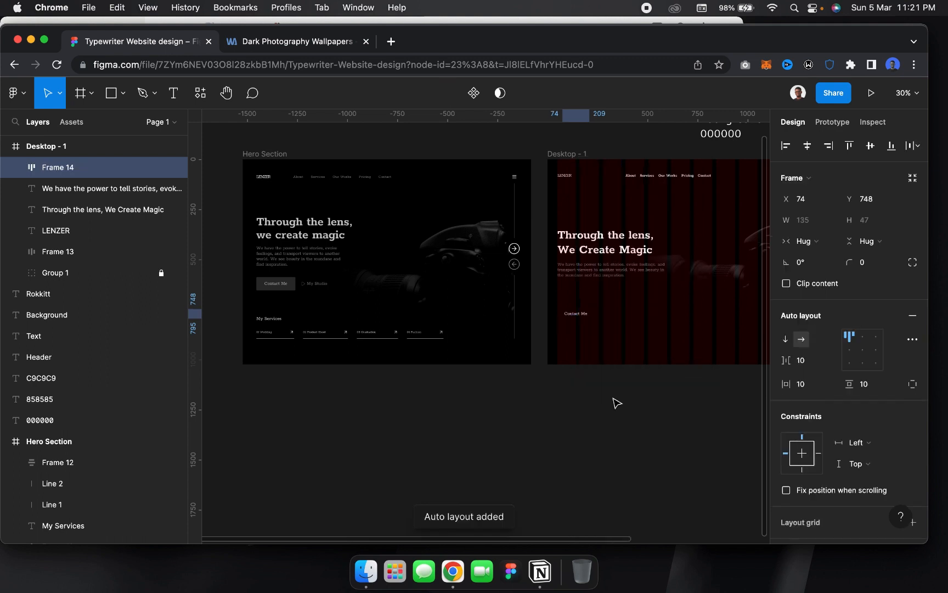
{"action": "left_click", "coordinate": [862, 351]}
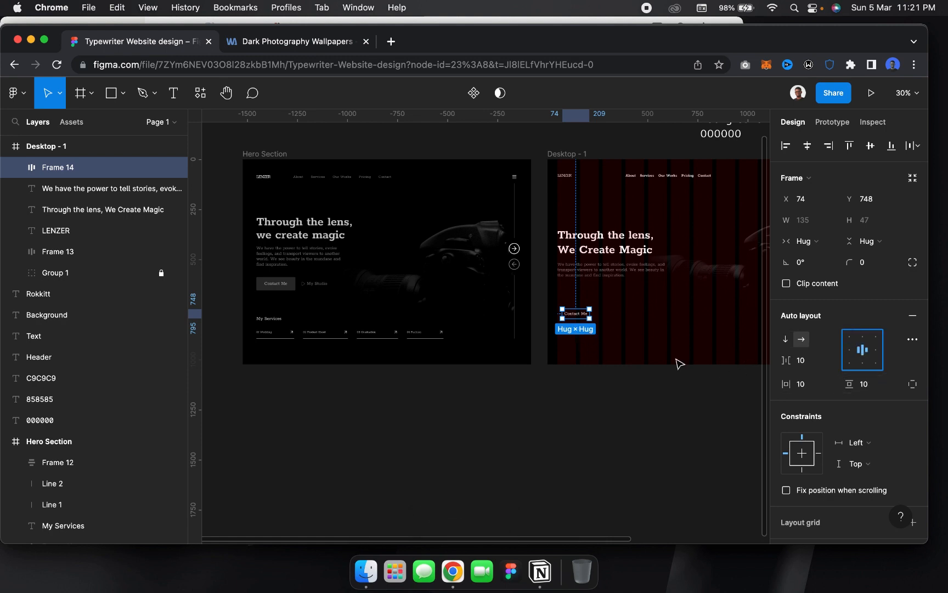
{"action": "left_click", "coordinate": [878, 383]}
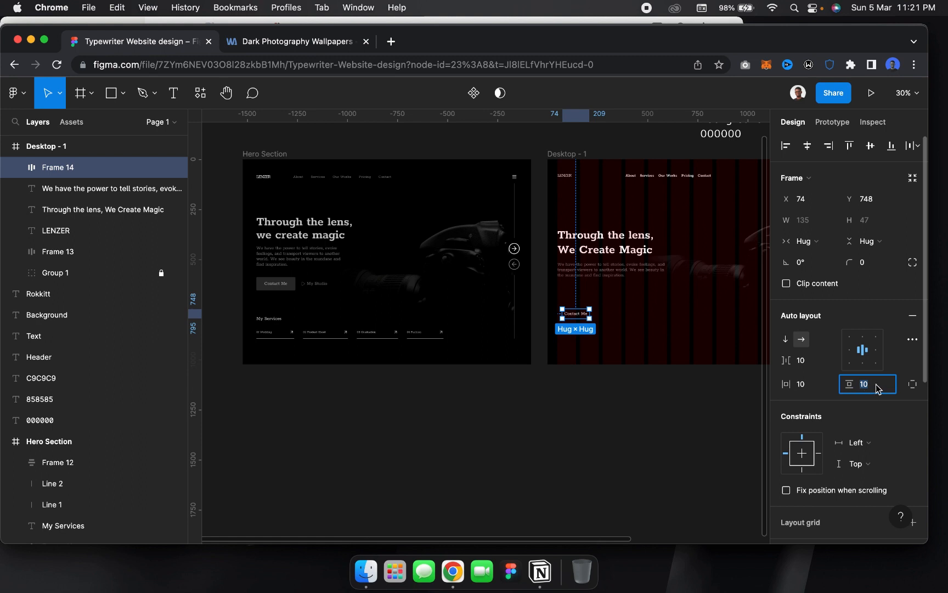
{"action": "type", "text": "20"}
{"action": "key", "text": "Return"}
{"action": "left_click", "coordinate": [812, 390]}
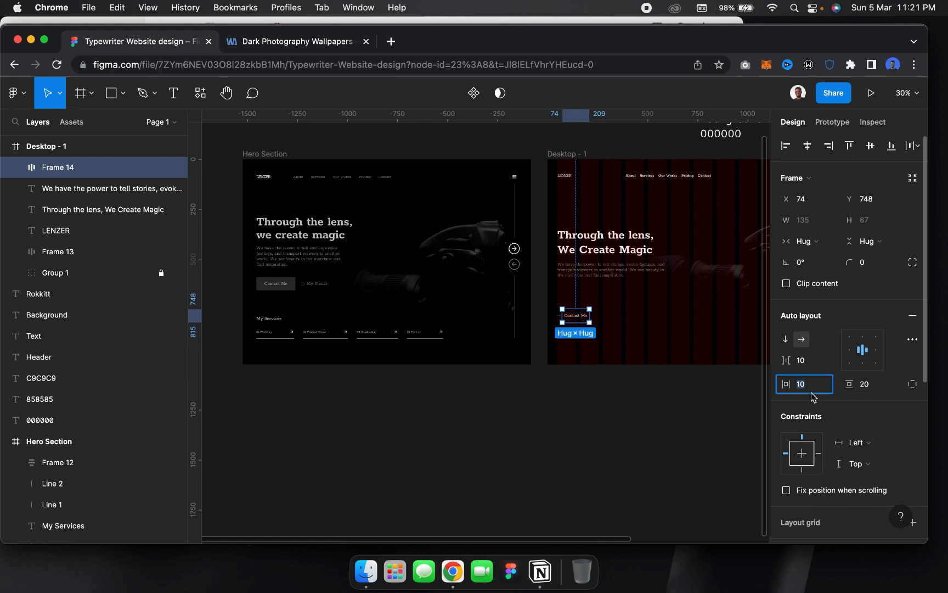
{"action": "key", "text": "Return"}
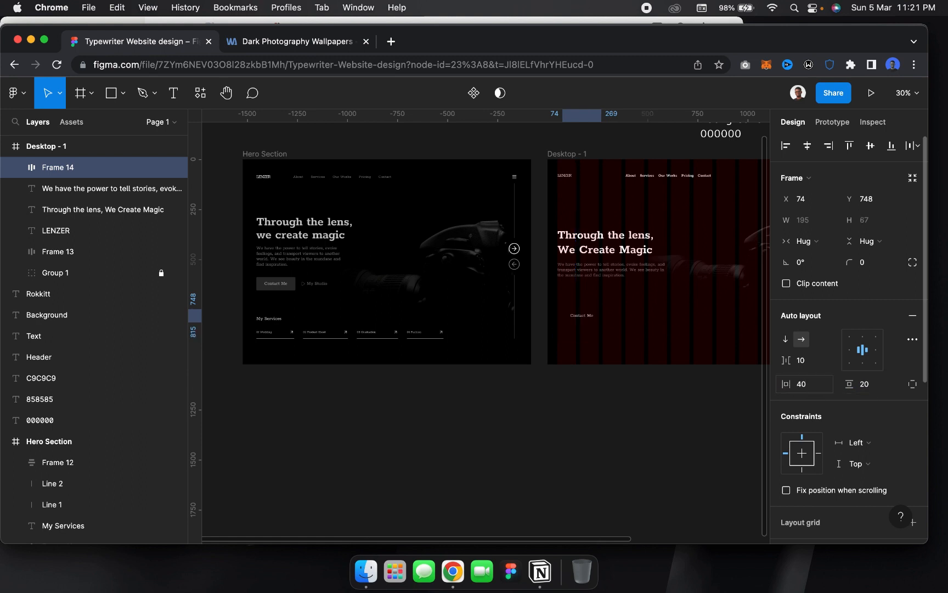
Move the Contact Me frame up beneath the paragraph, left-aligned with it at X 50, Y 672
{"action": "scroll", "coordinate": [817, 452], "scroll_direction": "down", "scroll_amount": 5}
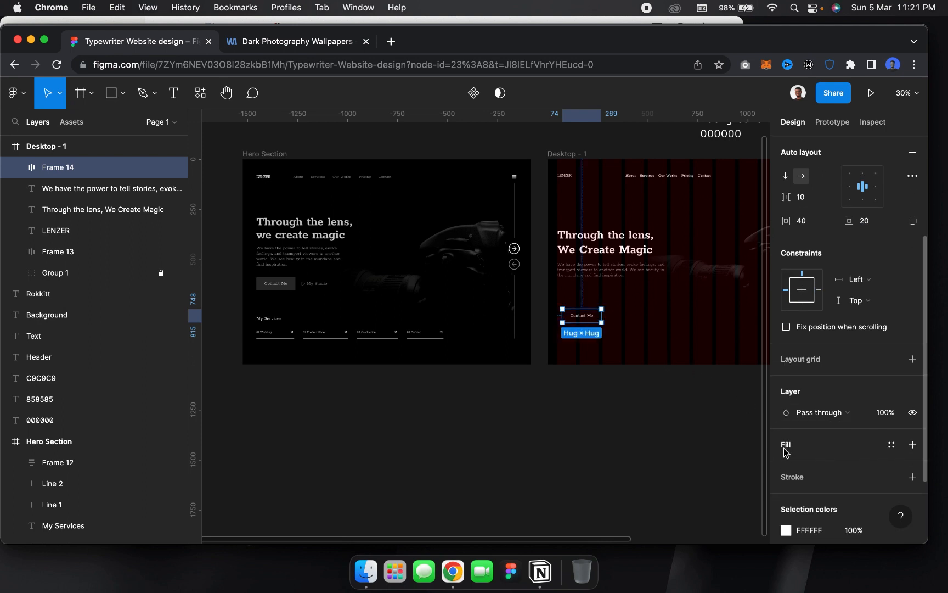
{"action": "scroll", "coordinate": [786, 450], "scroll_direction": "down", "scroll_amount": 1}
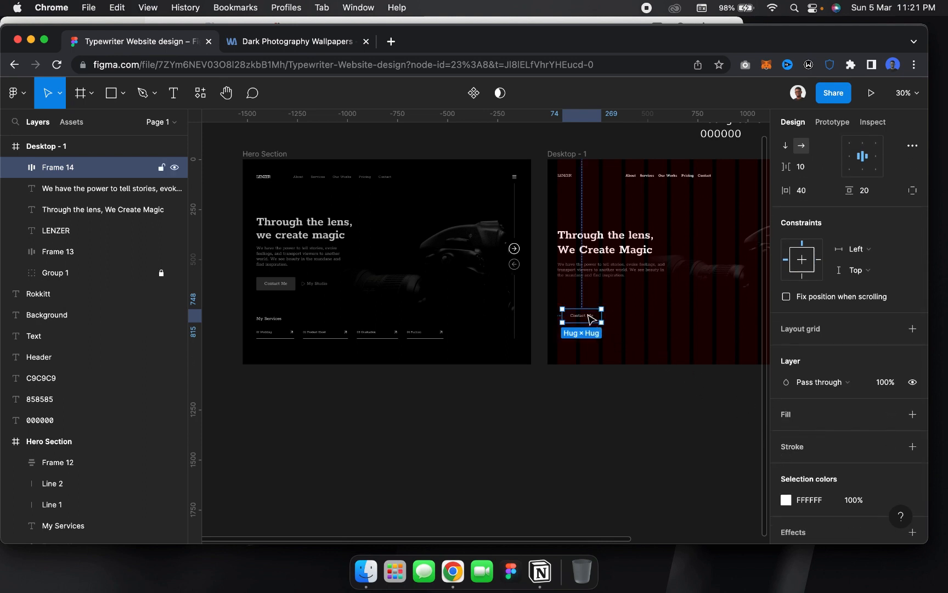
{"action": "left_click_drag", "start_coordinate": [590, 318], "coordinate": [584, 303]}
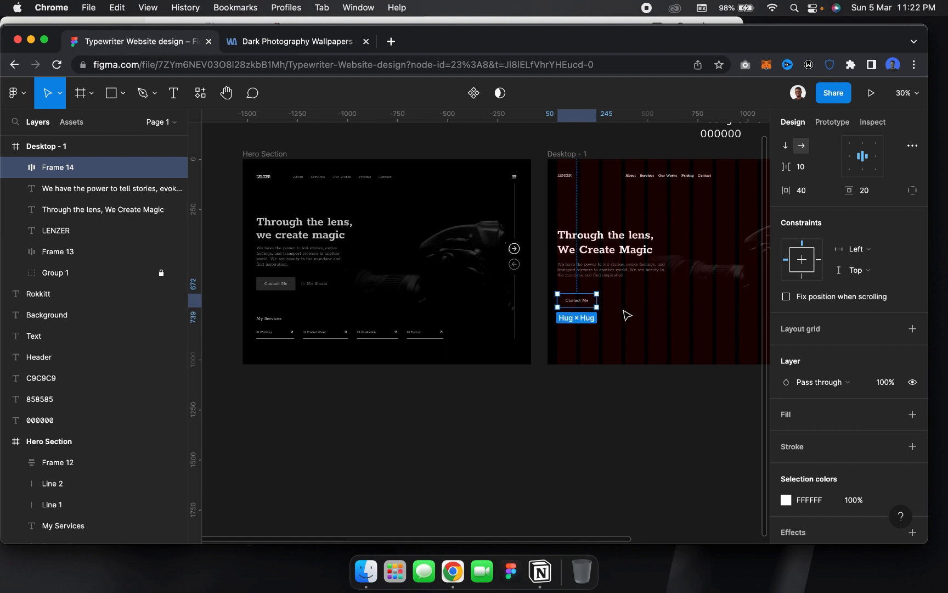
Add the text "My Studio" beside the Contact Me frame, vertically centred with it at X 339, Y 692
{"action": "scroll", "coordinate": [627, 315], "scroll_direction": "right", "scroll_amount": 2}
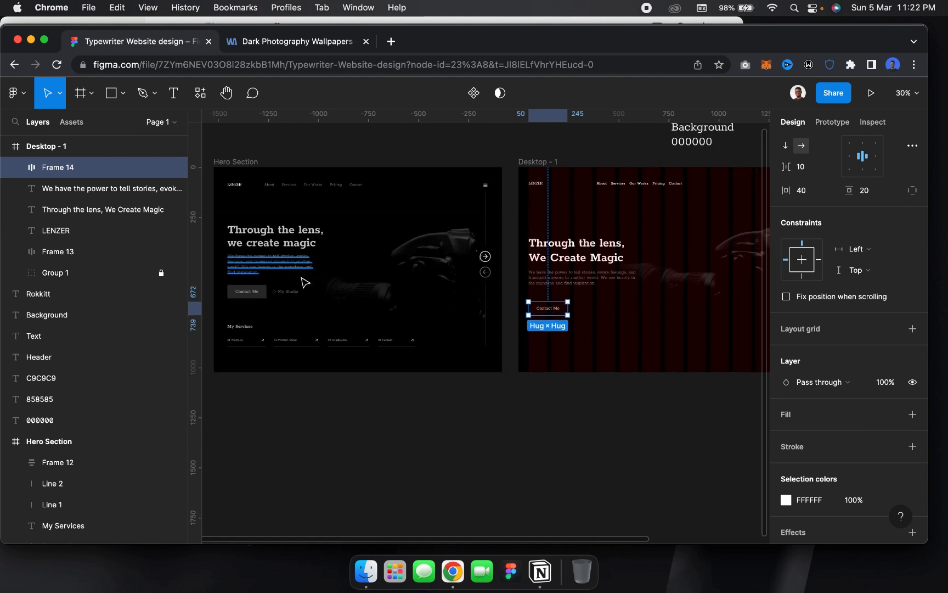
{"action": "scroll", "coordinate": [636, 305], "scroll_direction": "up", "scroll_amount": 5}
{"action": "key", "text": "t"}
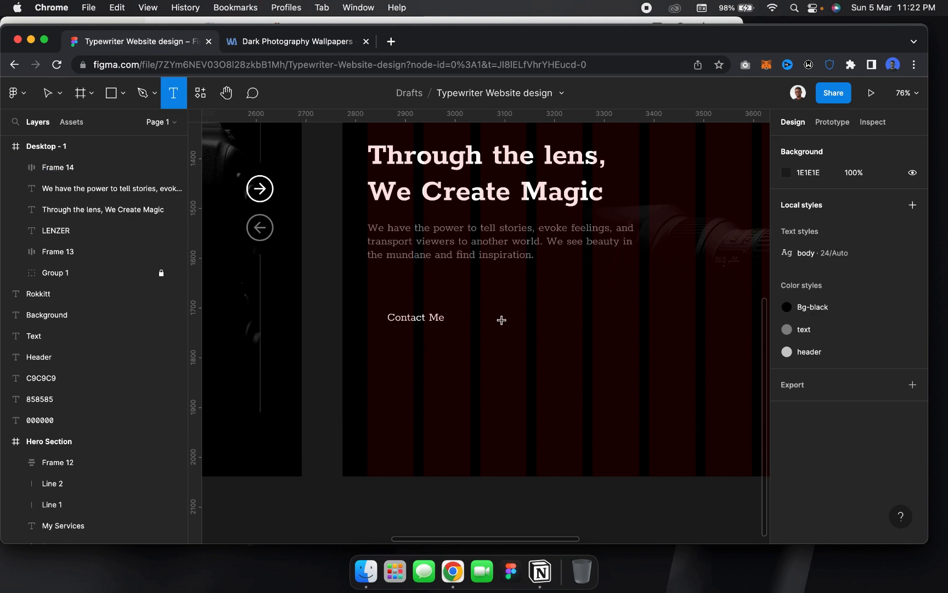
{"action": "left_click", "coordinate": [500, 324]}
{"action": "type", "text": "My Studio"}
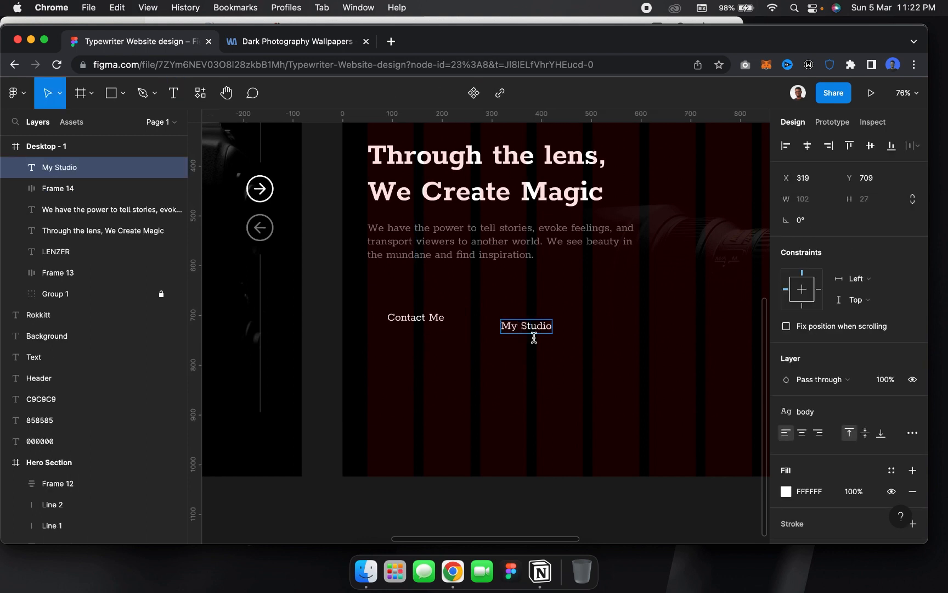
{"action": "key", "text": "Escape"}
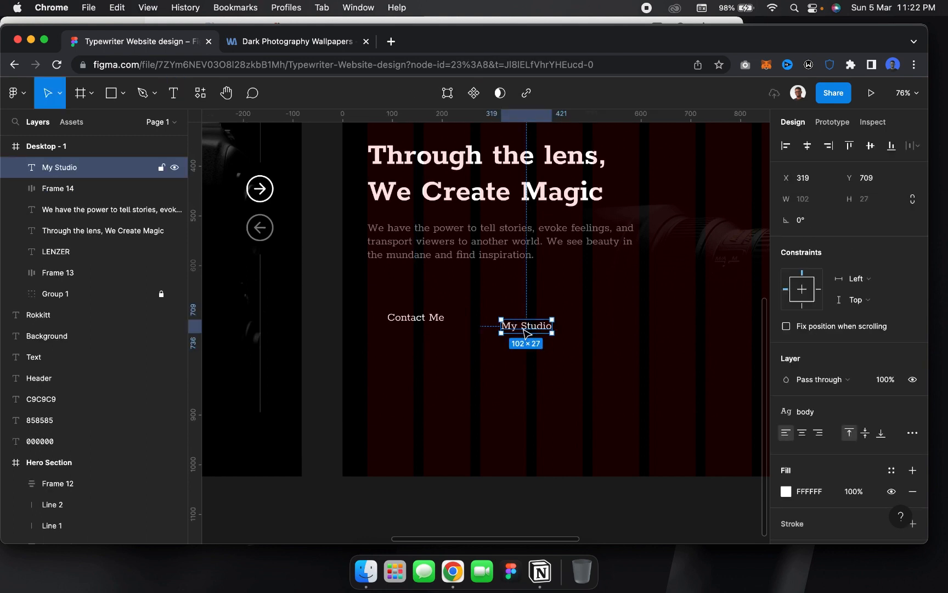
{"action": "left_click_drag", "start_coordinate": [529, 328], "coordinate": [536, 322]}
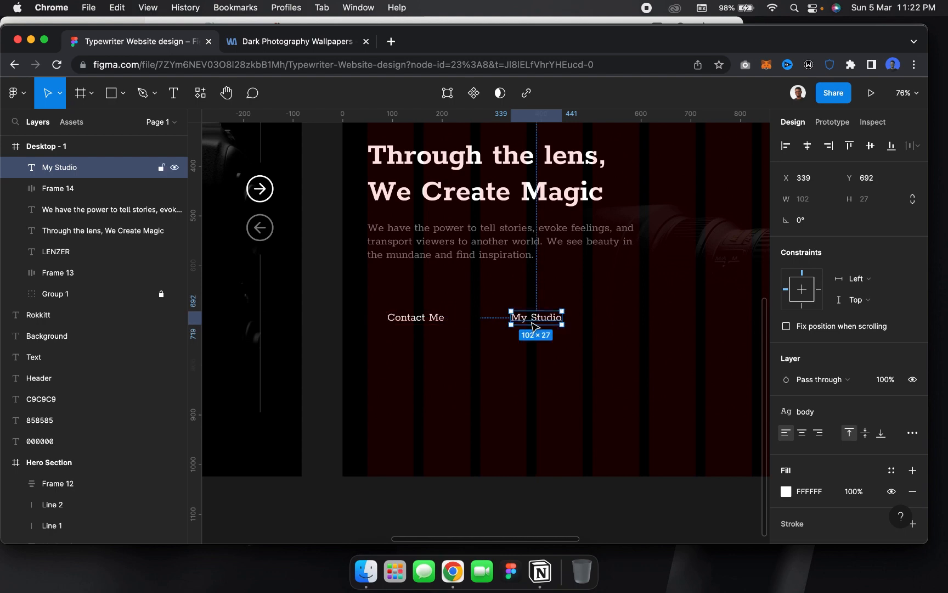
Draw a triangle about 70 × 70 between Contact Me and My Studio, modelled on the Hero Section's play icon
{"action": "left_click", "coordinate": [533, 372]}
{"action": "scroll", "coordinate": [533, 373], "scroll_direction": "down", "scroll_amount": 10}
{"action": "scroll", "coordinate": [533, 372], "scroll_direction": "right", "scroll_amount": 15}
{"action": "scroll", "coordinate": [533, 373], "scroll_direction": "left", "scroll_amount": 2}
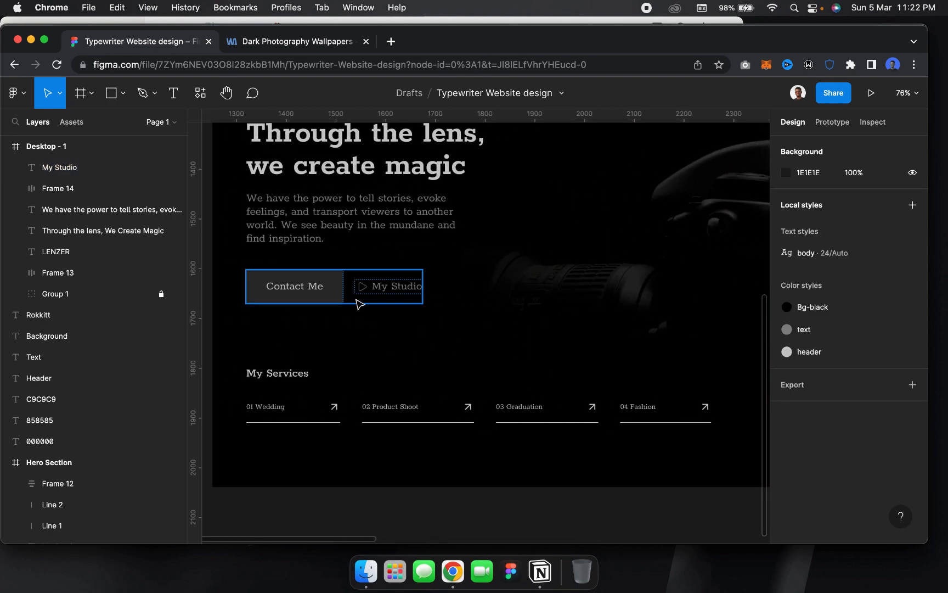
{"action": "scroll", "coordinate": [362, 295], "scroll_direction": "right", "scroll_amount": 15}
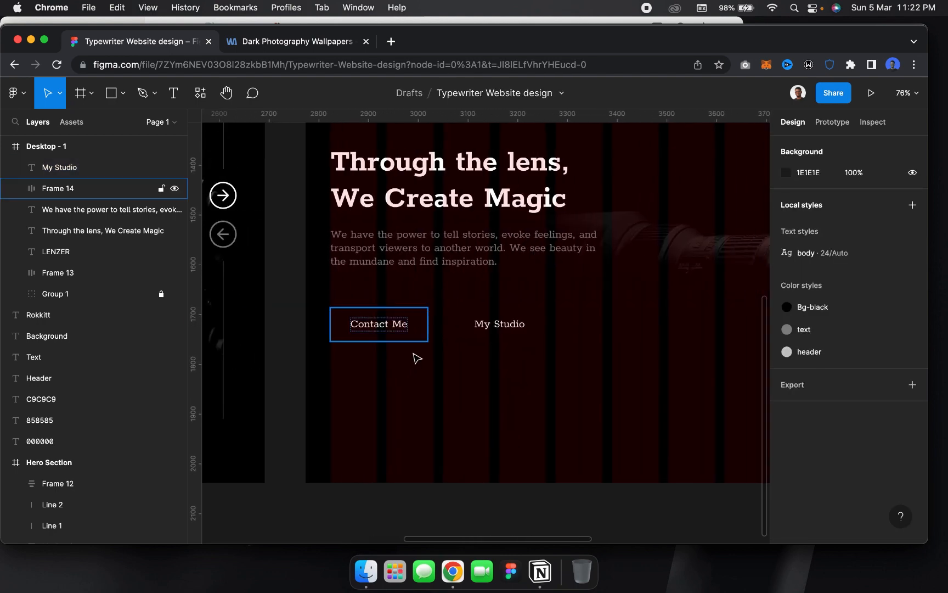
{"action": "scroll", "coordinate": [415, 356], "scroll_direction": "up", "scroll_amount": 5}
{"action": "scroll", "coordinate": [488, 340], "scroll_direction": "right", "scroll_amount": 3}
{"action": "scroll", "coordinate": [488, 340], "scroll_direction": "up", "scroll_amount": 2}
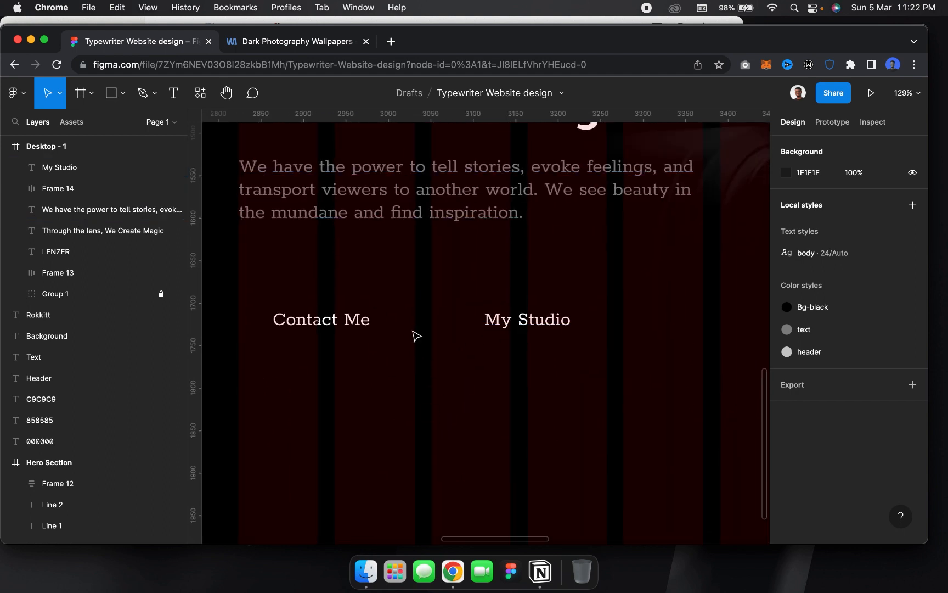
{"action": "left_click", "coordinate": [124, 94]}
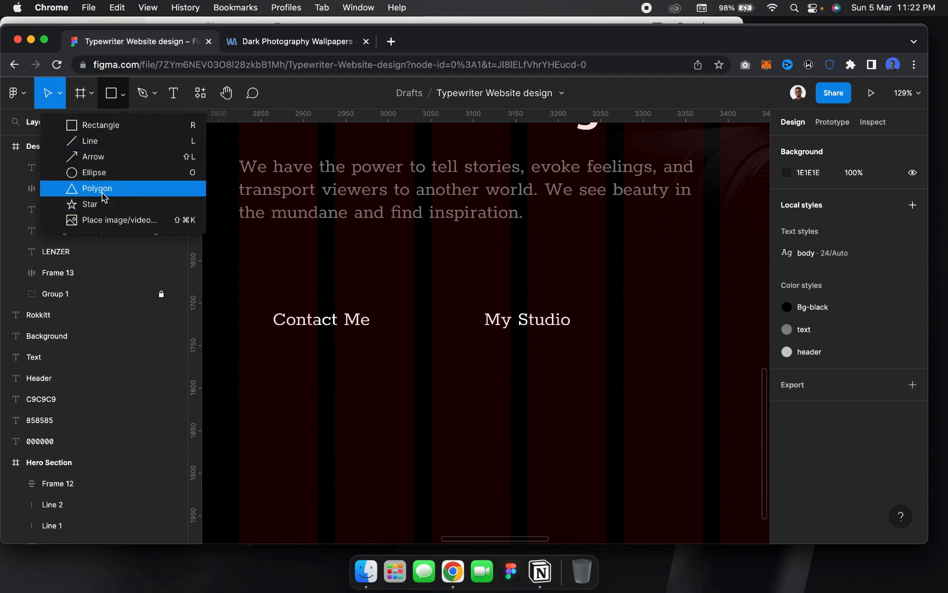
{"action": "left_click", "coordinate": [104, 189]}
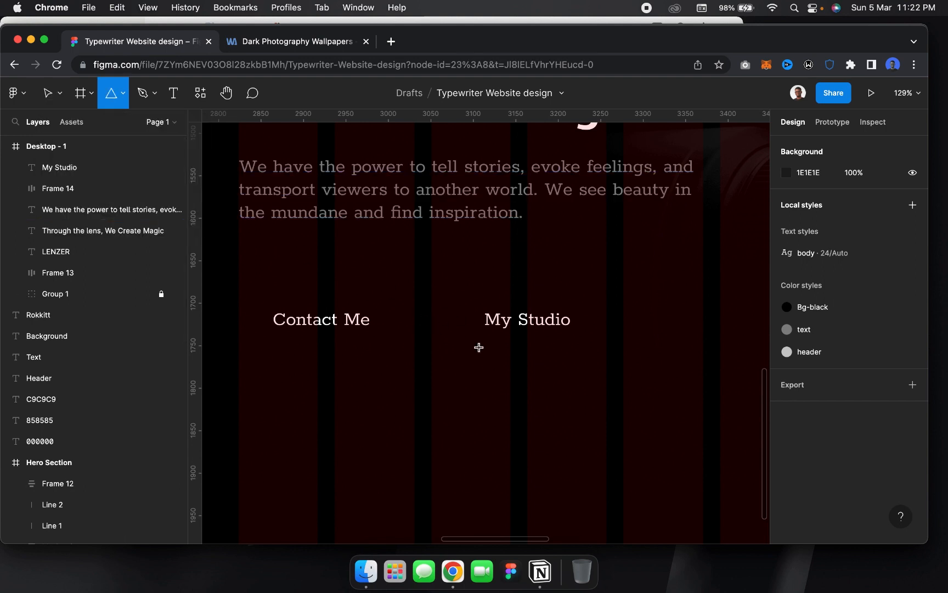
{"action": "left_click_drag", "start_coordinate": [448, 348], "coordinate": [479, 351]}
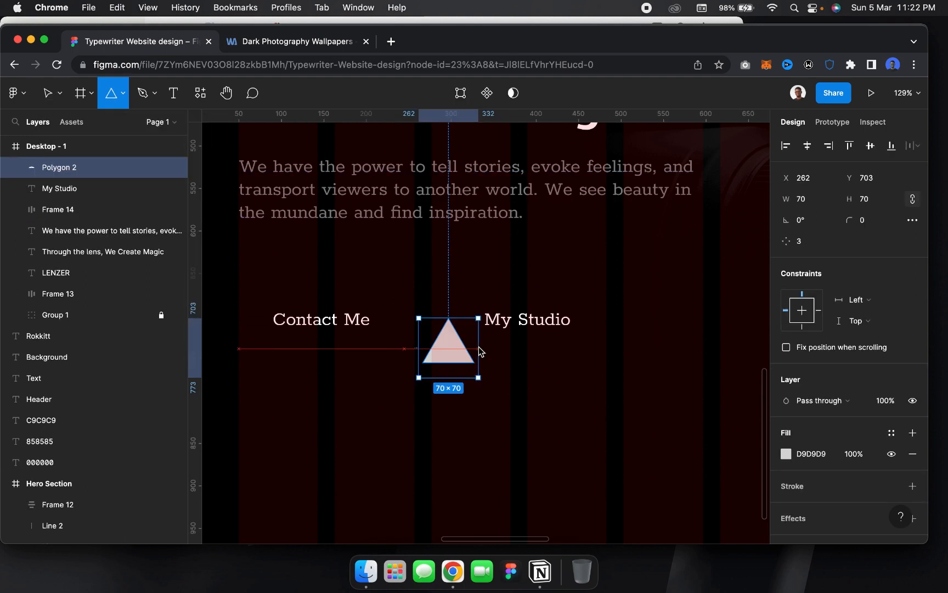
Rotate the triangle to -90° and set its corner radius to 10
{"action": "left_click", "coordinate": [815, 222]}
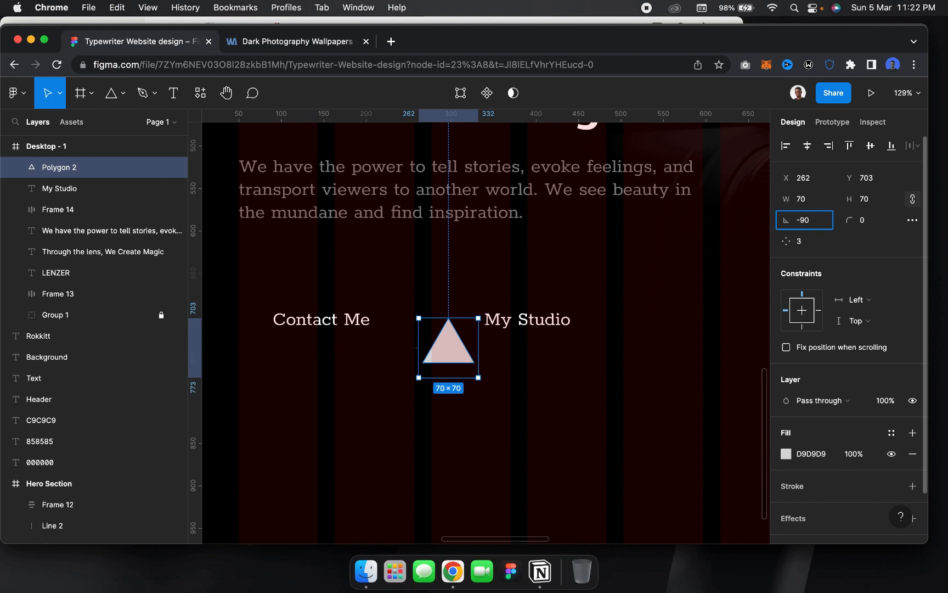
{"action": "type", "text": "-90"}
{"action": "key", "text": "Return"}
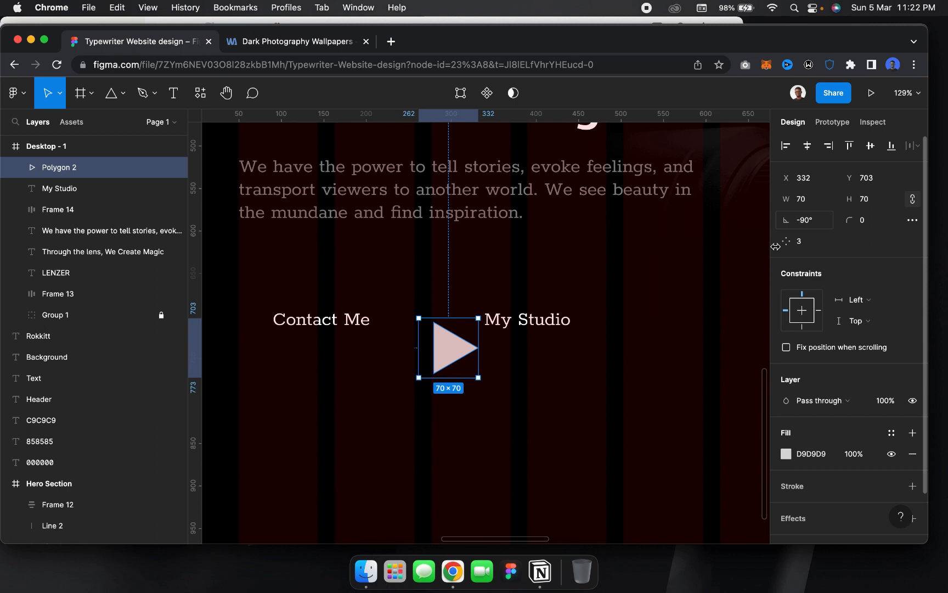
{"action": "left_click", "coordinate": [873, 221]}
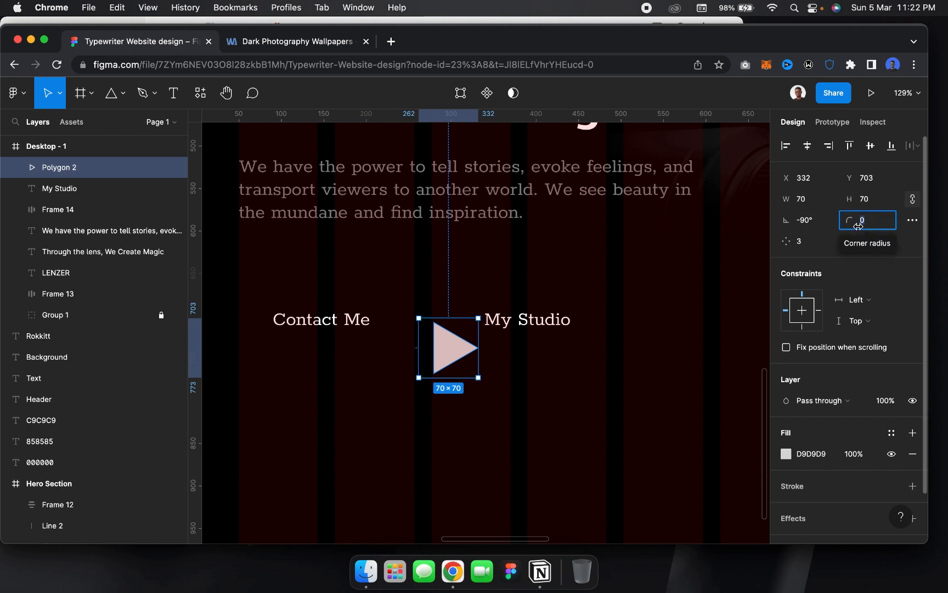
{"action": "type", "text": "10"}
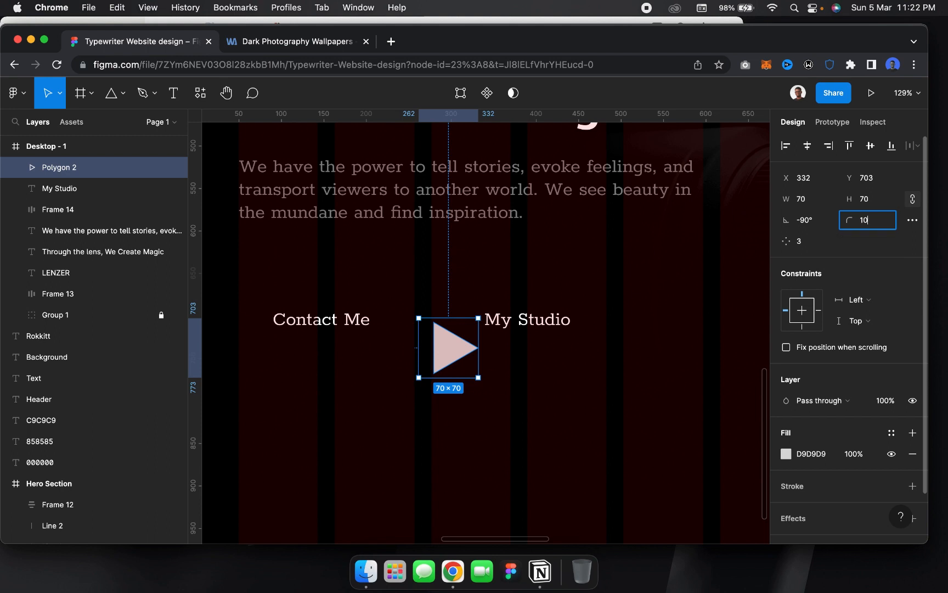
{"action": "key", "text": "Return"}
Replace the triangle's fill with a white FFFFFF stroke
{"action": "scroll", "coordinate": [822, 476], "scroll_direction": "down", "scroll_amount": 2}
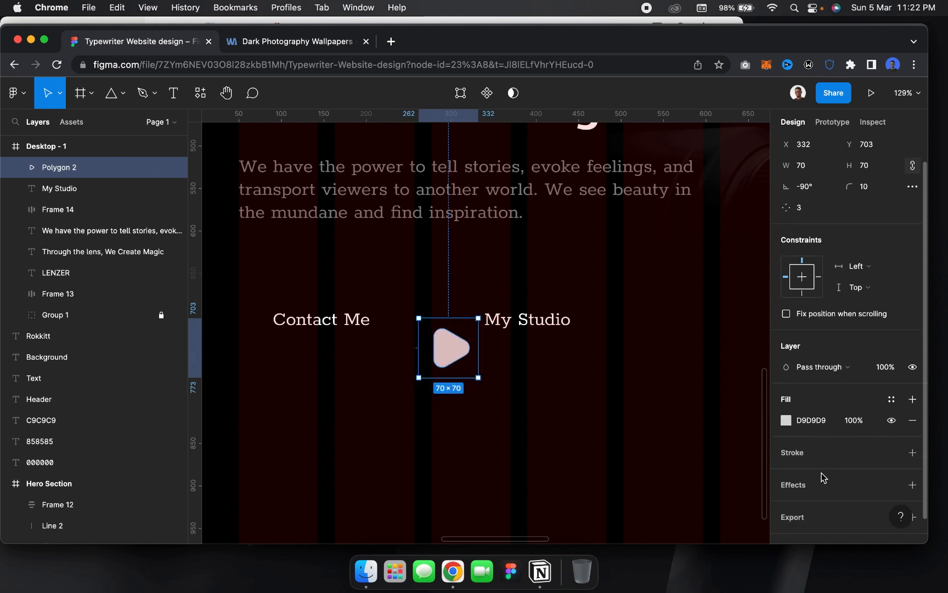
{"action": "left_click", "coordinate": [912, 419]}
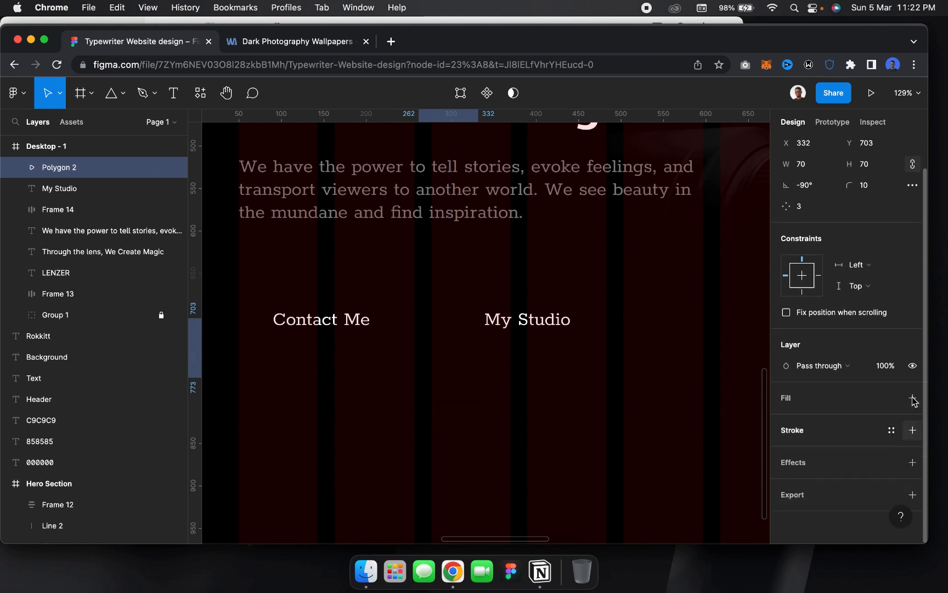
{"action": "left_click", "coordinate": [912, 430]}
{"action": "left_click", "coordinate": [813, 454]}
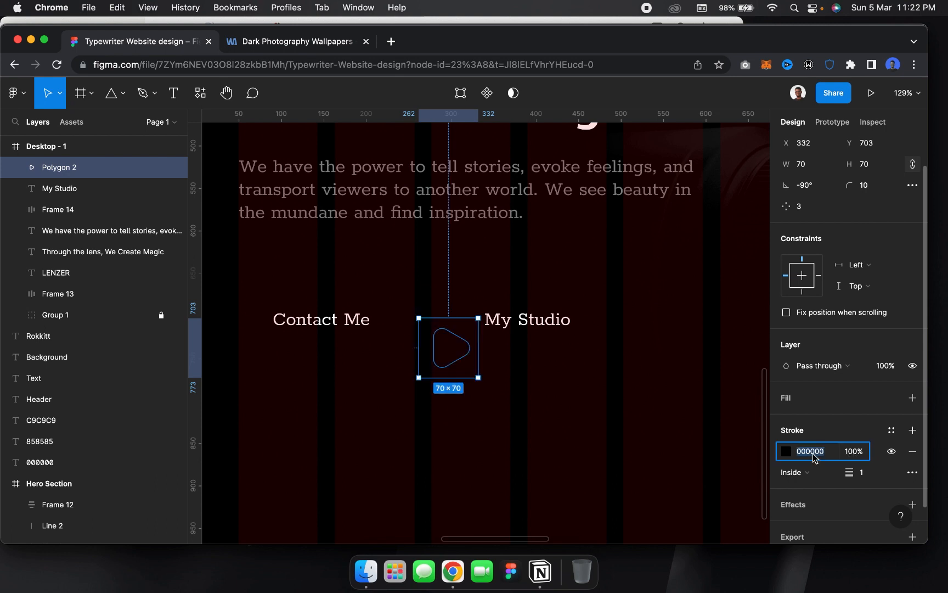
{"action": "key", "text": "Return"}
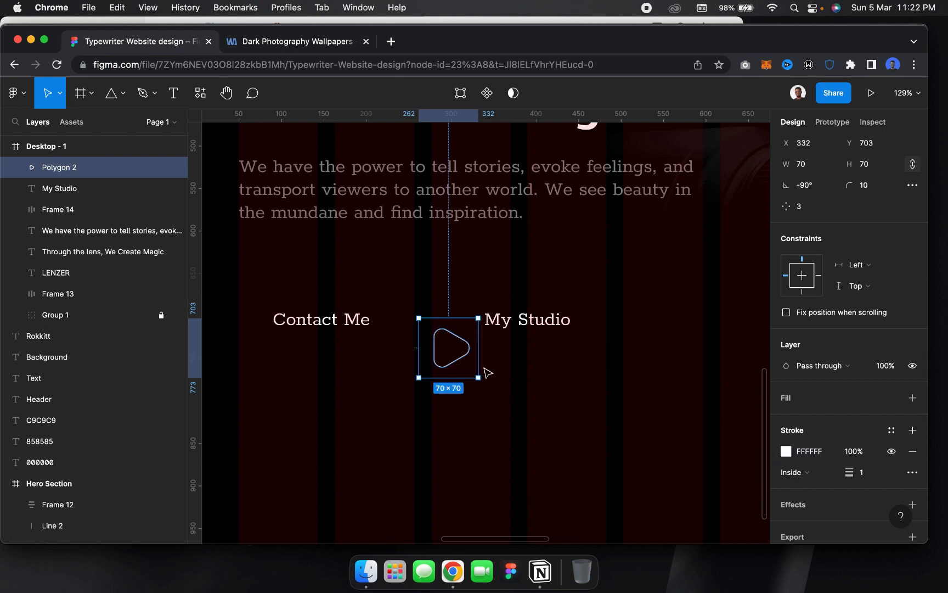
Shrink the play icon to 47 × 47 and move it up beside the My Studio text at X 316, Y 672
{"action": "mouse_move", "coordinate": [449, 347]}
{"action": "left_mouse_down"}
{"action": "mouse_move", "coordinate": [448, 324]}
{"action": "mouse_move", "coordinate": [471, 340]}
{"action": "mouse_move", "coordinate": [464, 332]}
{"action": "left_mouse_up"}
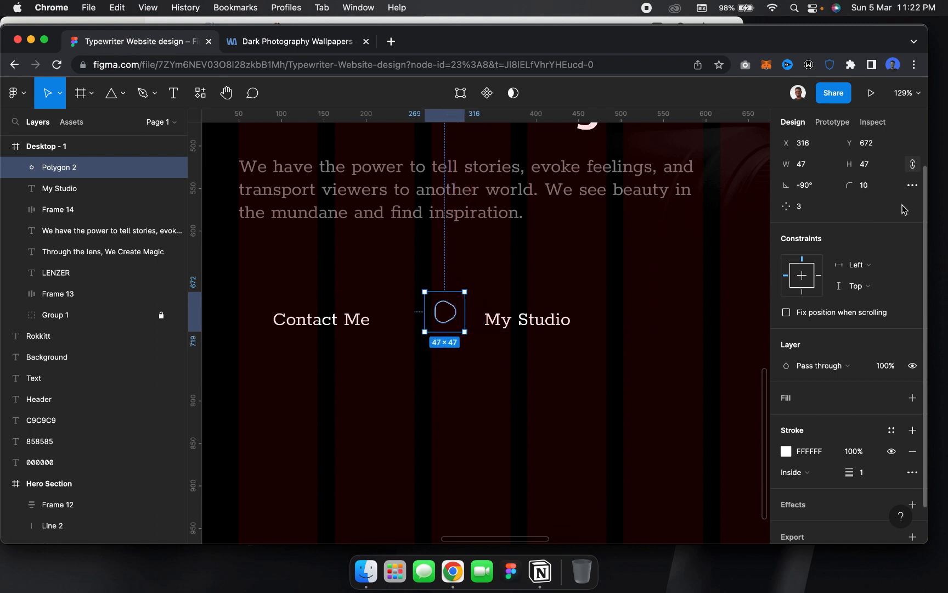
Set the play icon's corner radius to 6 and move it closer to the My Studio text at X 324, Y 687
{"action": "left_click", "coordinate": [883, 186]}
{"action": "type", "text": "6"}
{"action": "key", "text": "Return"}
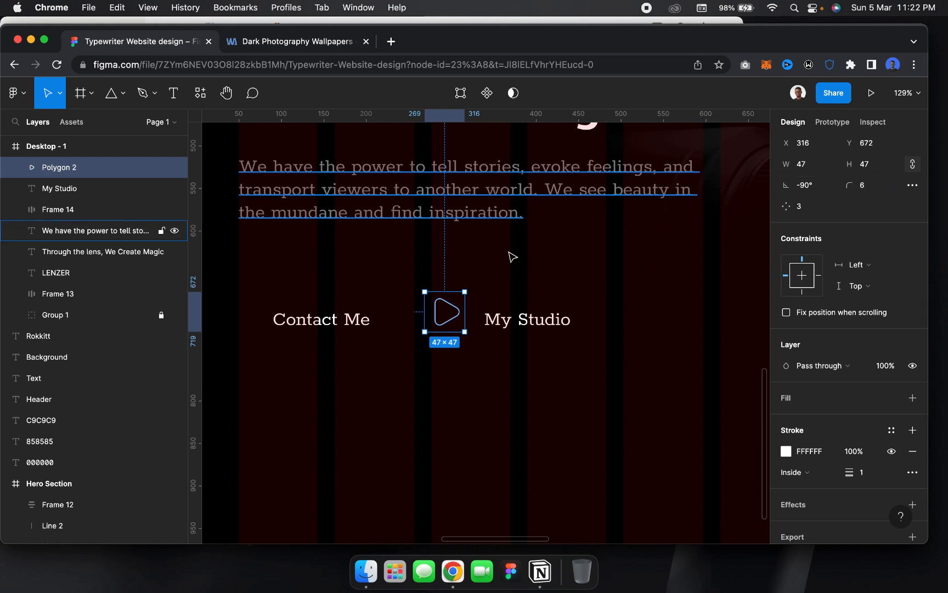
{"action": "left_click_drag", "start_coordinate": [449, 316], "coordinate": [456, 329]}
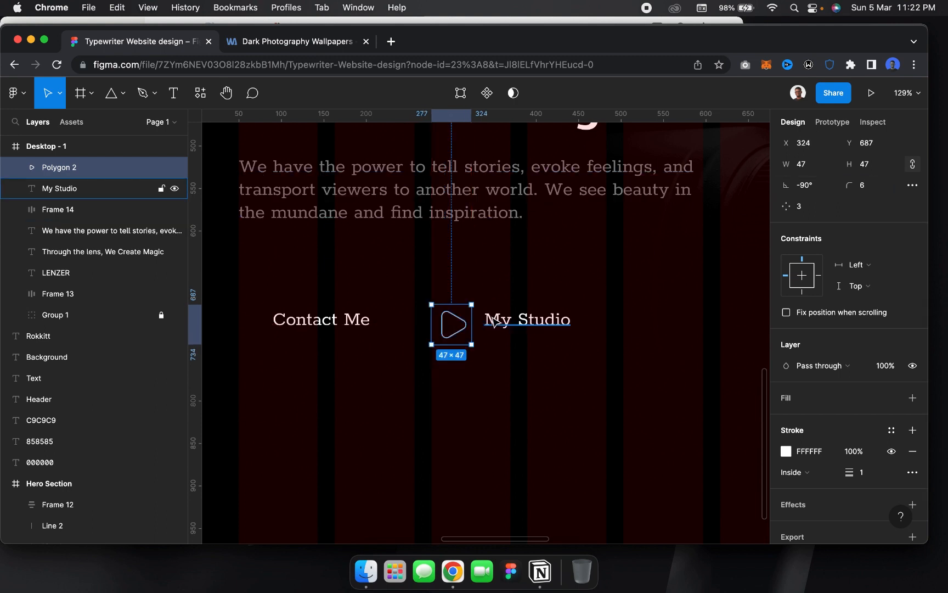
Combine the play icon and My Studio text in an auto layout frame and align it with Contact Me at Y 682
{"action": "left_click", "coordinate": [519, 337], "text": "shift"}
{"action": "key", "text": "shift+a"}
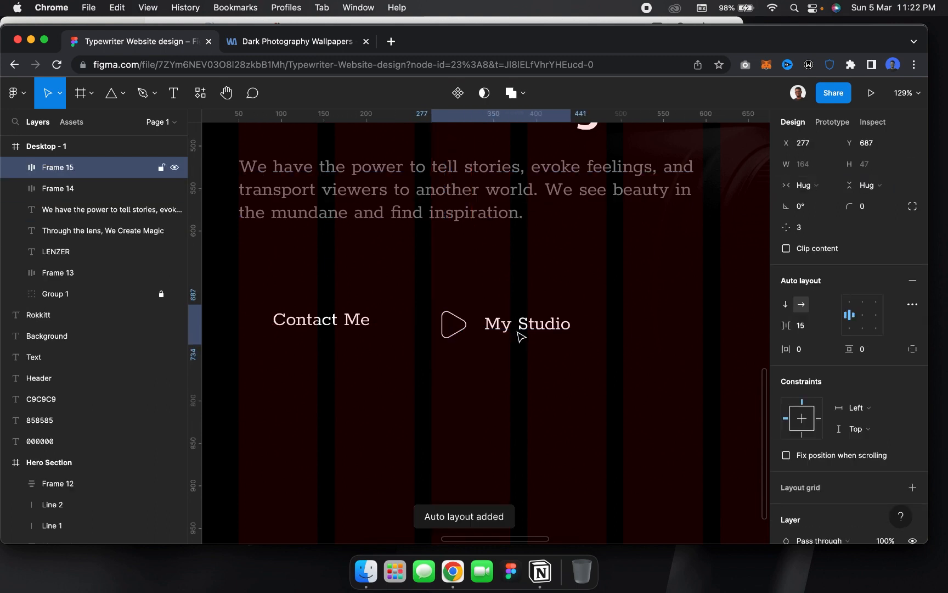
{"action": "scroll", "coordinate": [448, 337], "scroll_direction": "down", "scroll_amount": 5}
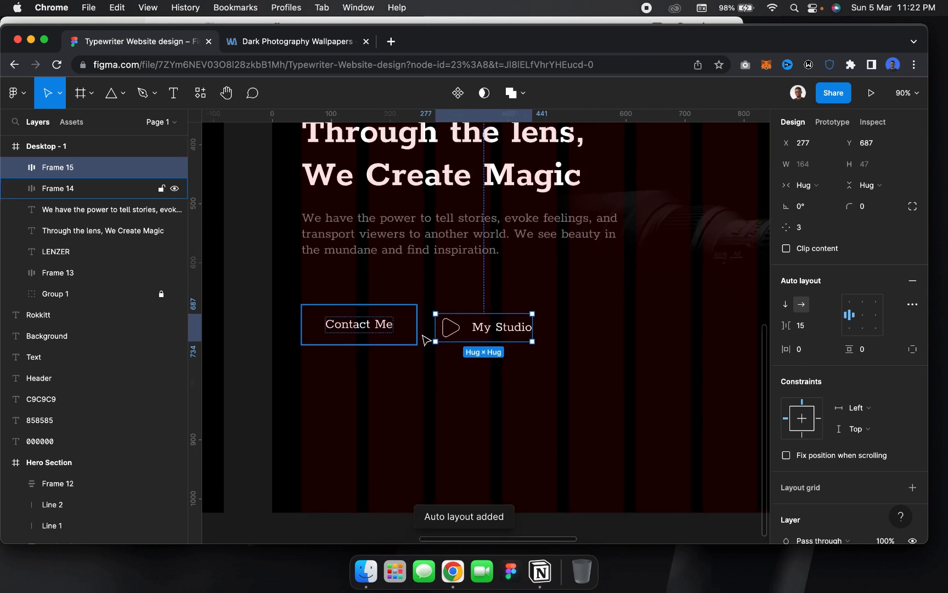
{"action": "left_click_drag", "start_coordinate": [478, 331], "coordinate": [476, 327]}
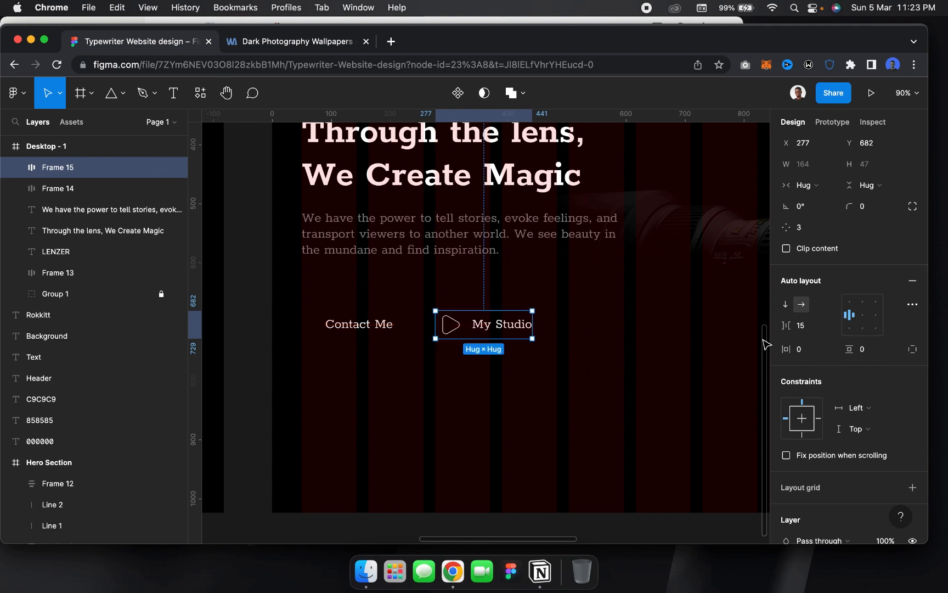
{"action": "left_click", "coordinate": [557, 381]}
Examine the My Services row in the reference Hero Section and compare it with the Desktop - 1 layout
{"action": "scroll", "coordinate": [554, 381], "scroll_direction": "down", "scroll_amount": 5}
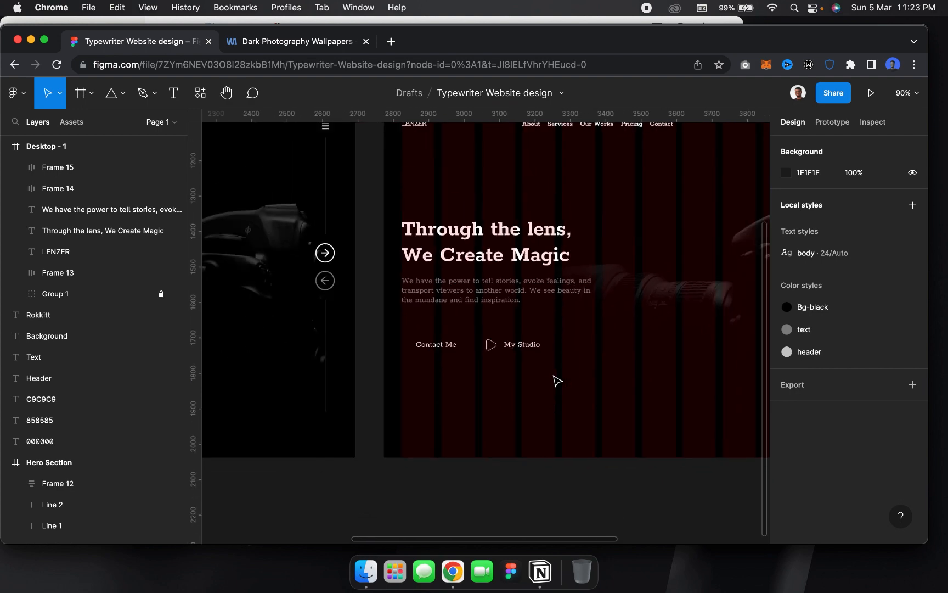
{"action": "scroll", "coordinate": [549, 380], "scroll_direction": "left", "scroll_amount": 3}
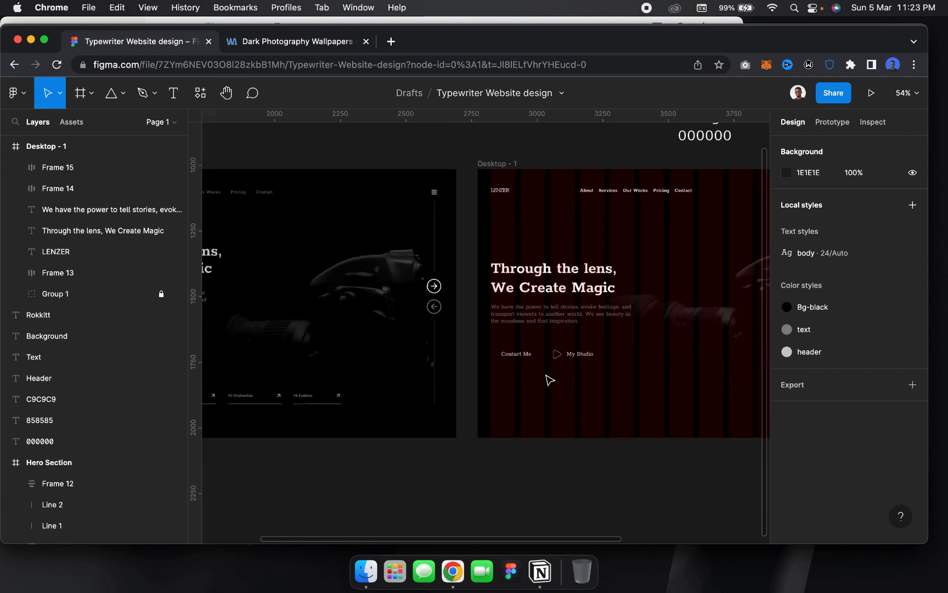
{"action": "scroll", "coordinate": [549, 380], "scroll_direction": "down", "scroll_amount": 3}
{"action": "scroll", "coordinate": [549, 380], "scroll_direction": "left", "scroll_amount": 5}
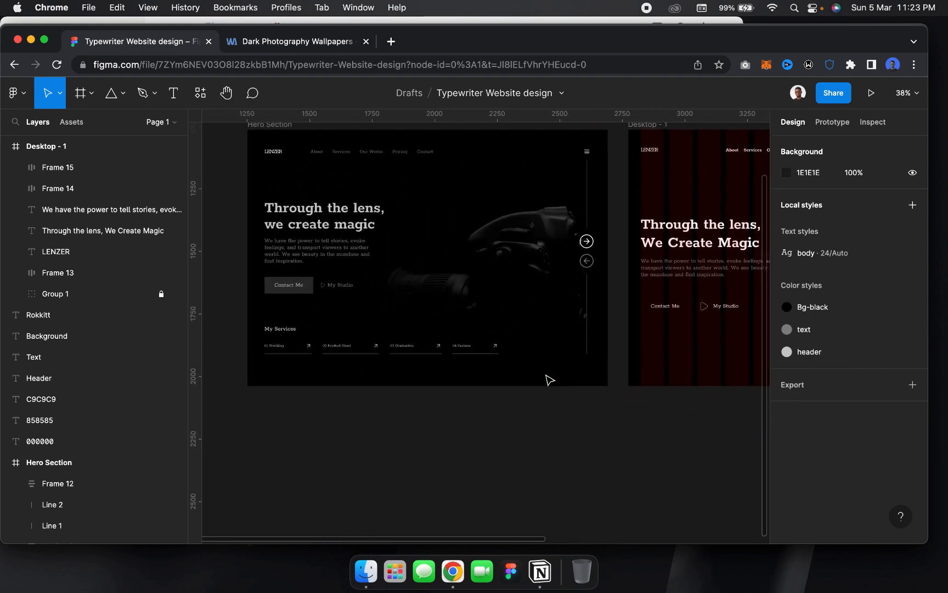
{"action": "scroll", "coordinate": [550, 380], "scroll_direction": "right", "scroll_amount": 1}
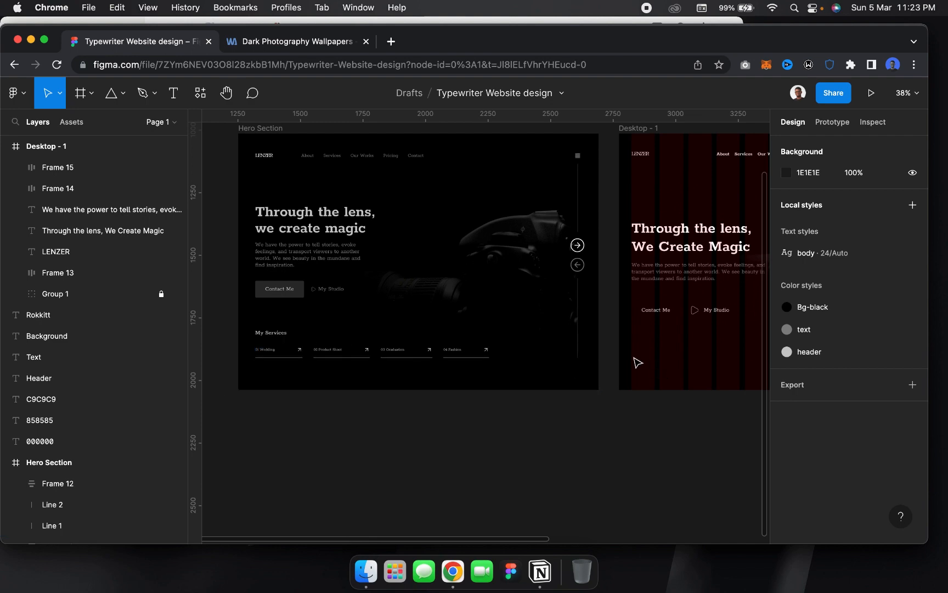
{"action": "scroll", "coordinate": [298, 343], "scroll_direction": "up", "scroll_amount": 5}
{"action": "scroll", "coordinate": [298, 343], "scroll_direction": "left", "scroll_amount": 3}
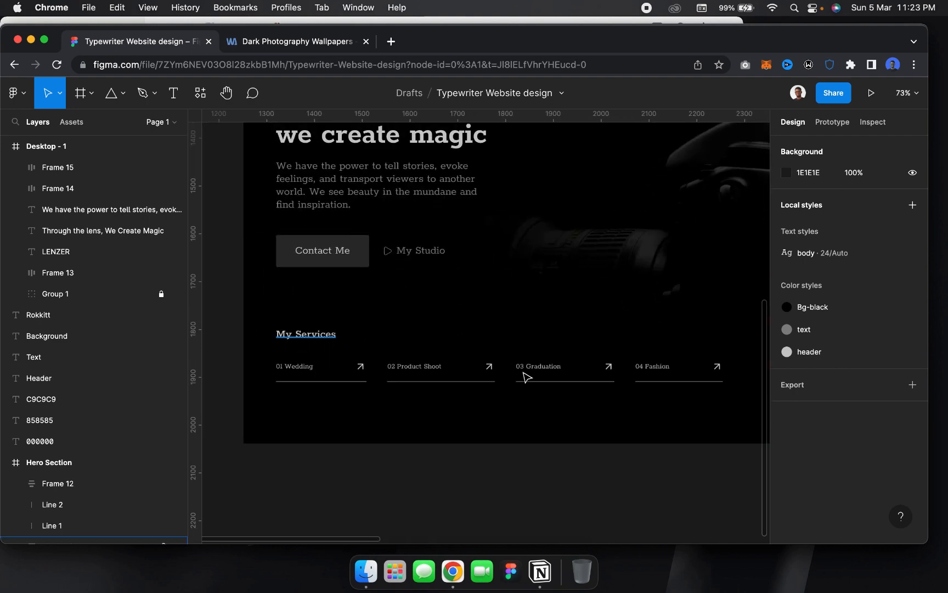
{"action": "scroll", "coordinate": [528, 377], "scroll_direction": "right", "scroll_amount": 5}
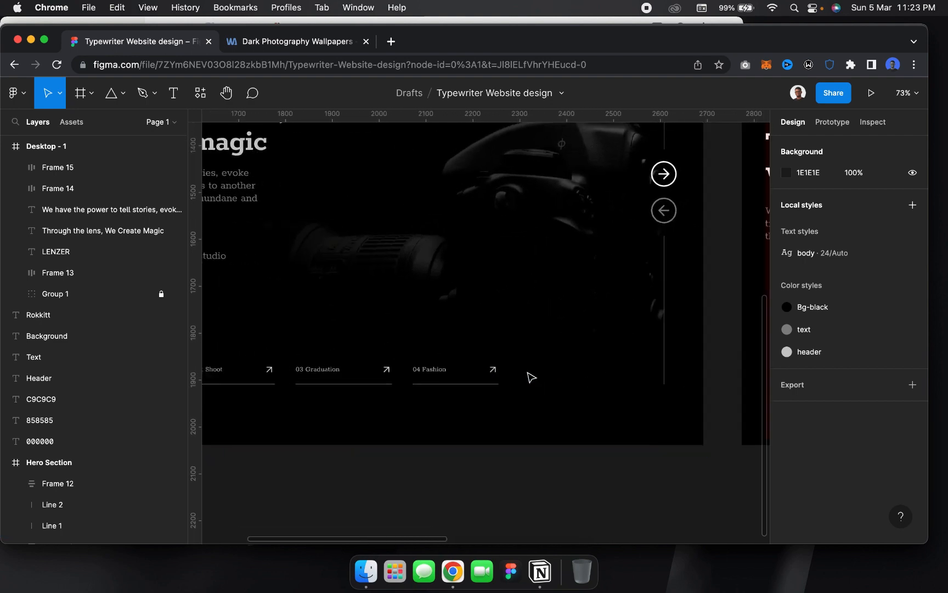
{"action": "scroll", "coordinate": [531, 376], "scroll_direction": "down", "scroll_amount": 3}
{"action": "scroll", "coordinate": [643, 383], "scroll_direction": "right", "scroll_amount": 2}
Add the text "My Services" below Contact Me on Desktop - 1 and place it at X 60, Y 852
{"action": "key", "text": "t"}
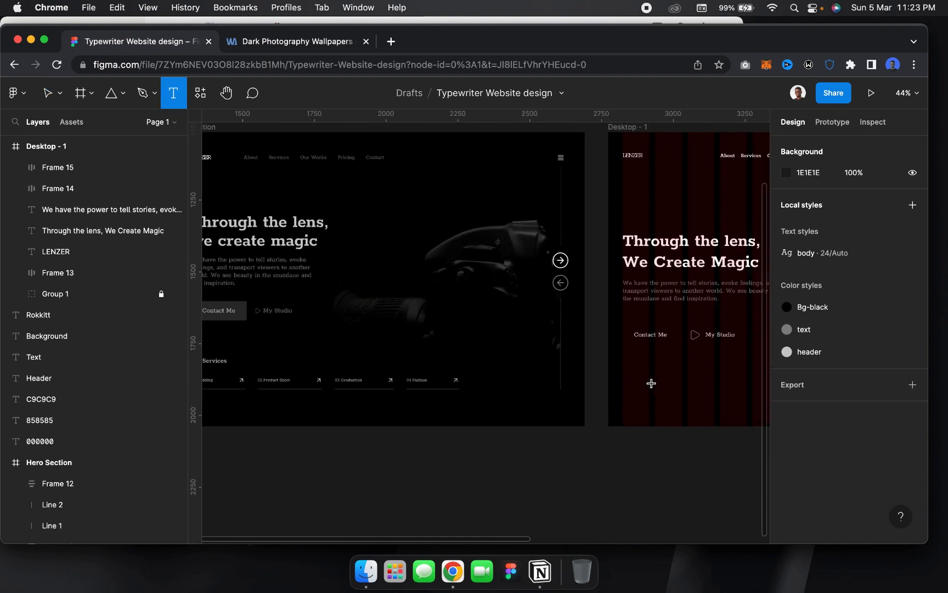
{"action": "left_click", "coordinate": [637, 390]}
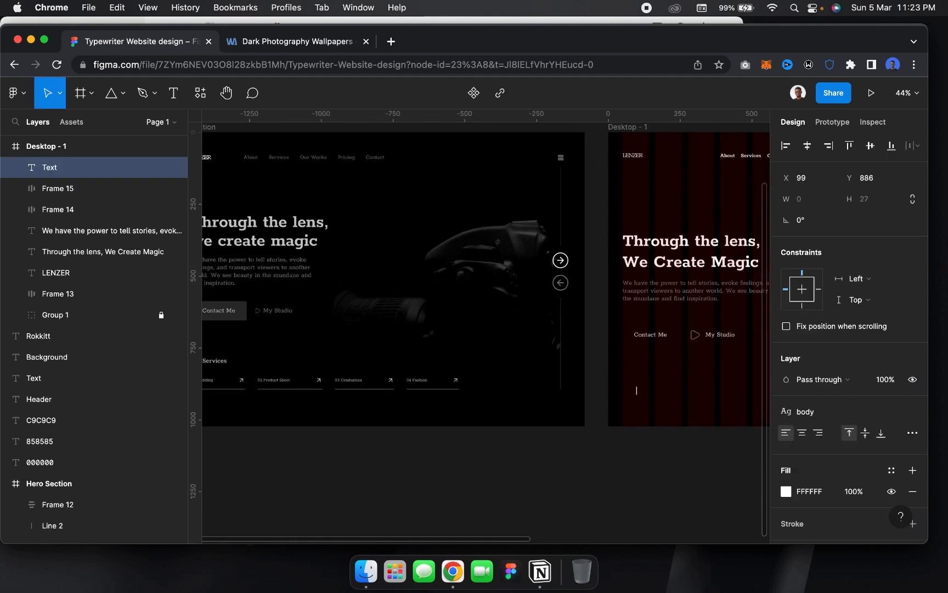
{"action": "type", "text": "My s"}
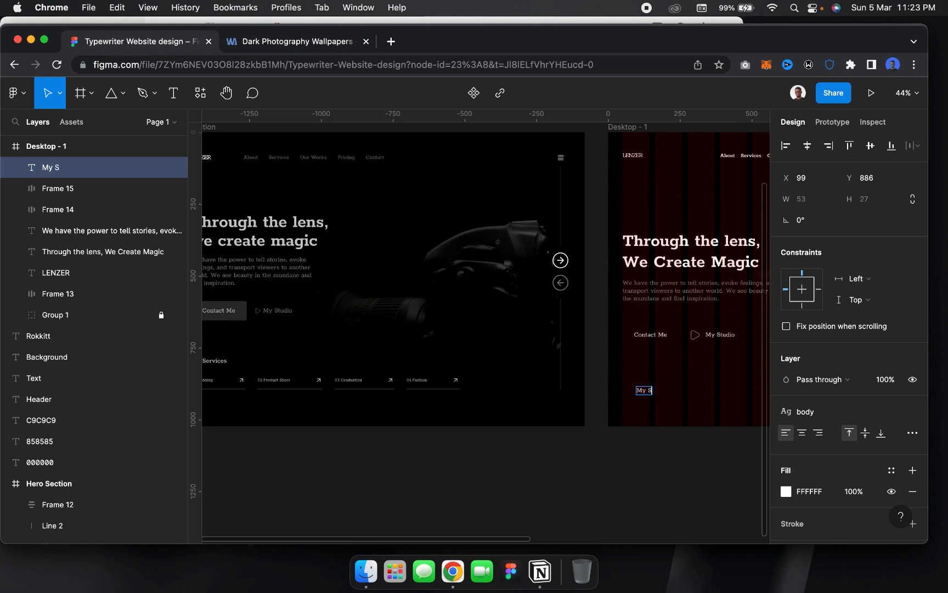
{"action": "type", "text": "ervices"}
{"action": "key", "text": "Escape"}
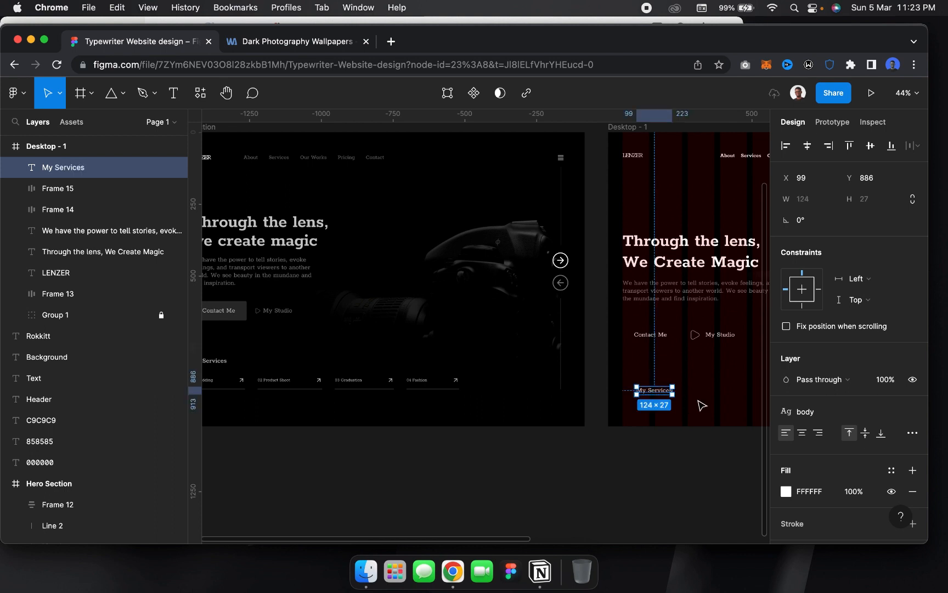
{"action": "mouse_move", "coordinate": [649, 398]}
{"action": "left_mouse_down"}
{"action": "mouse_move", "coordinate": [632, 370]}
{"action": "mouse_move", "coordinate": [645, 391]}
{"action": "left_mouse_up"}
{"action": "left_click", "coordinate": [662, 417]}
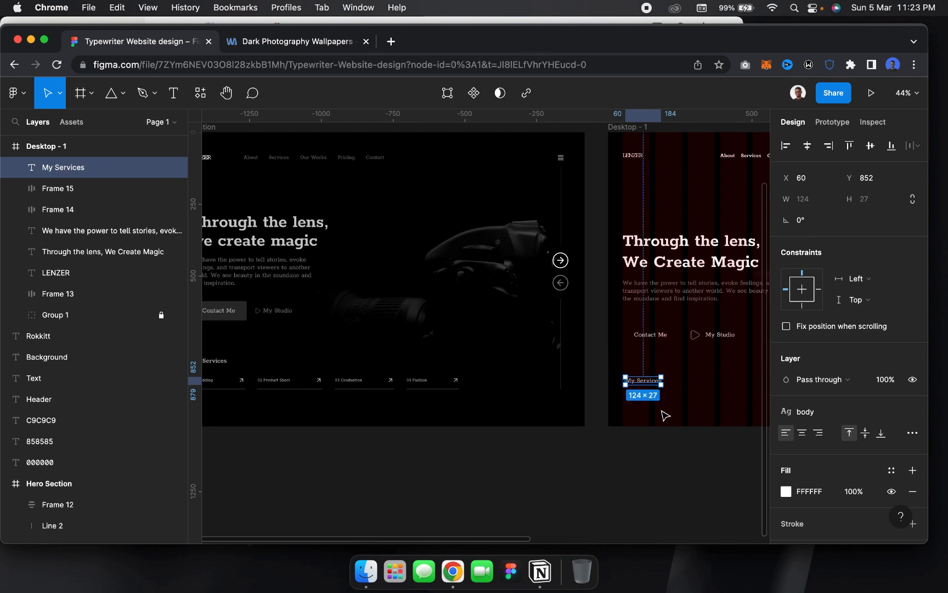
Add the text "01" on the empty canvas below the reference Hero Section at X 1330, Y 2176
{"action": "scroll", "coordinate": [664, 416], "scroll_direction": "down", "scroll_amount": 2}
{"action": "scroll", "coordinate": [664, 416], "scroll_direction": "left", "scroll_amount": 2}
{"action": "scroll", "coordinate": [496, 445], "scroll_direction": "down", "scroll_amount": 2}
{"action": "scroll", "coordinate": [496, 444], "scroll_direction": "up", "scroll_amount": 5}
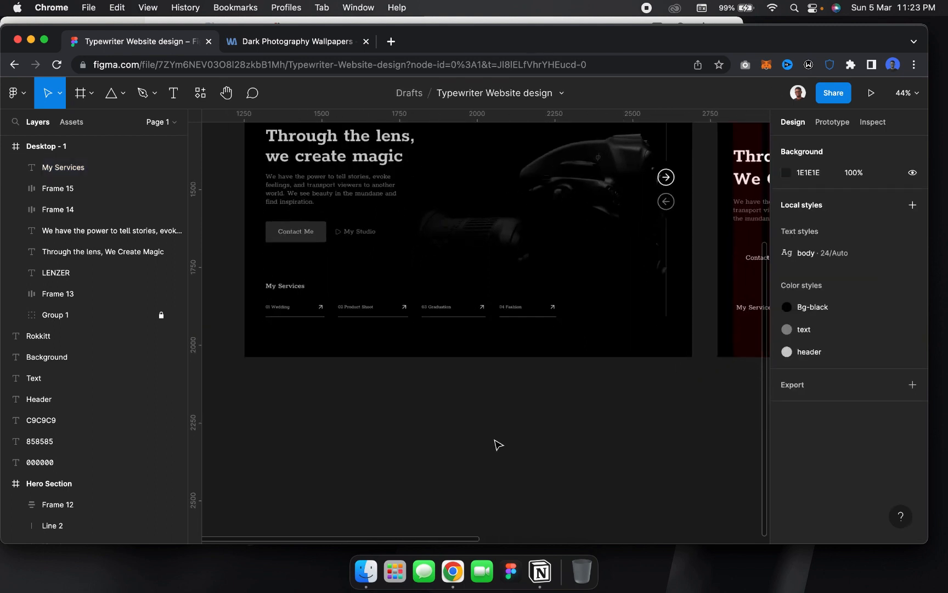
{"action": "scroll", "coordinate": [395, 443], "scroll_direction": "left", "scroll_amount": 2}
{"action": "key", "text": "t"}
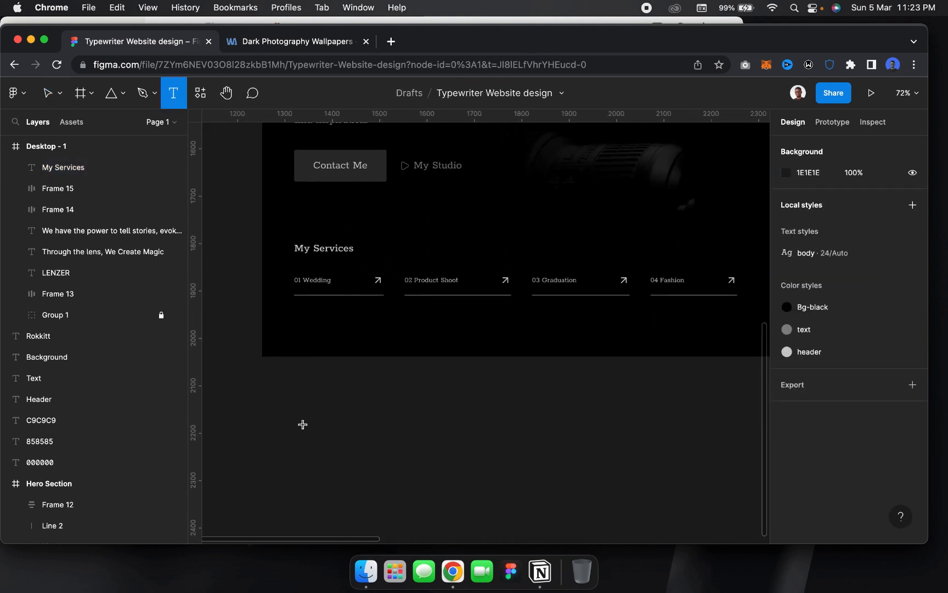
{"action": "left_click", "coordinate": [299, 421]}
{"action": "type", "text": "01"}
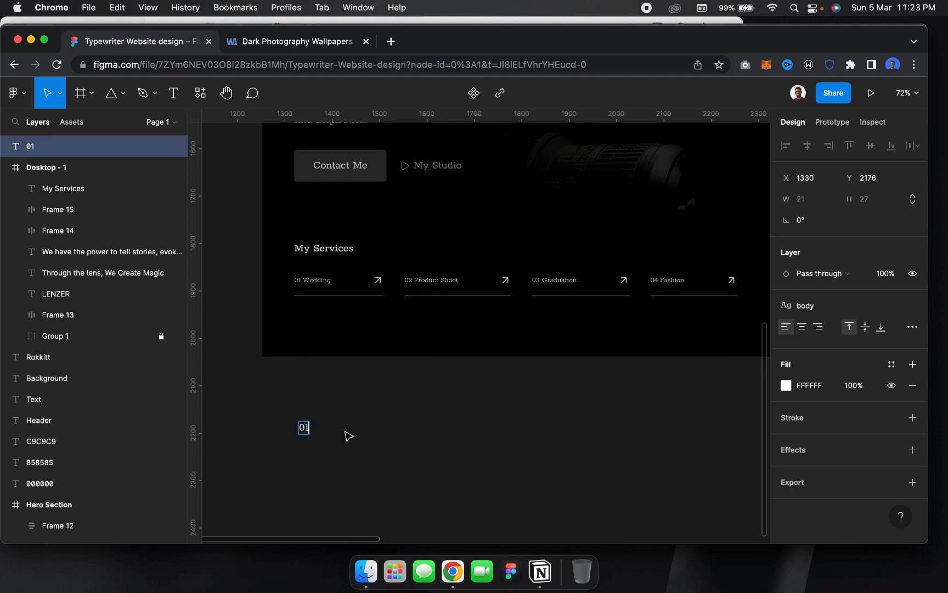
{"action": "key", "text": "Escape"}
Duplicate the 01 text, place the copy beside it at X 1369 and change its wording to "Wedding"
{"action": "key", "text": "super+d"}
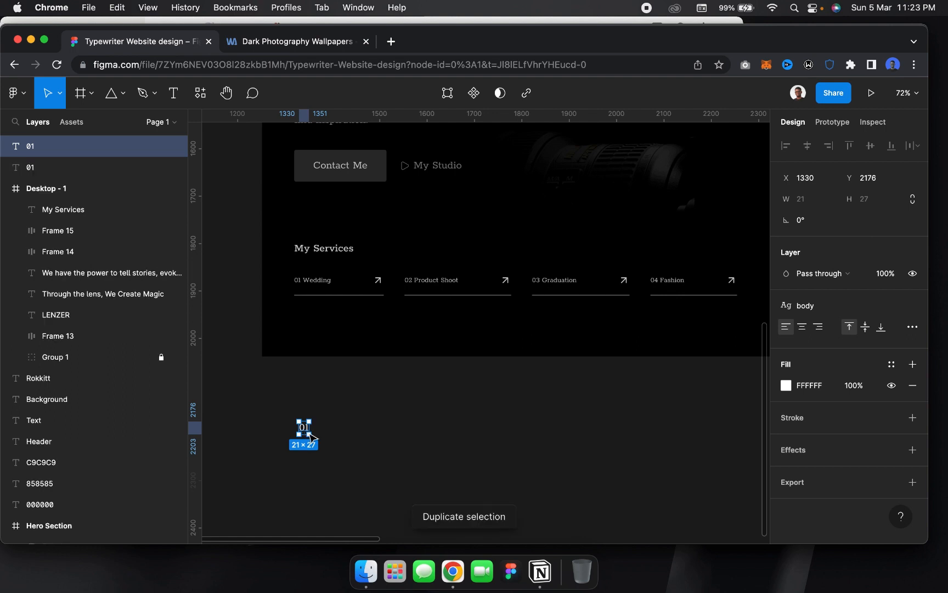
{"action": "left_click_drag", "start_coordinate": [304, 427], "coordinate": [322, 426]}
{"action": "key", "text": "Return"}
{"action": "type", "text": "Wed"}
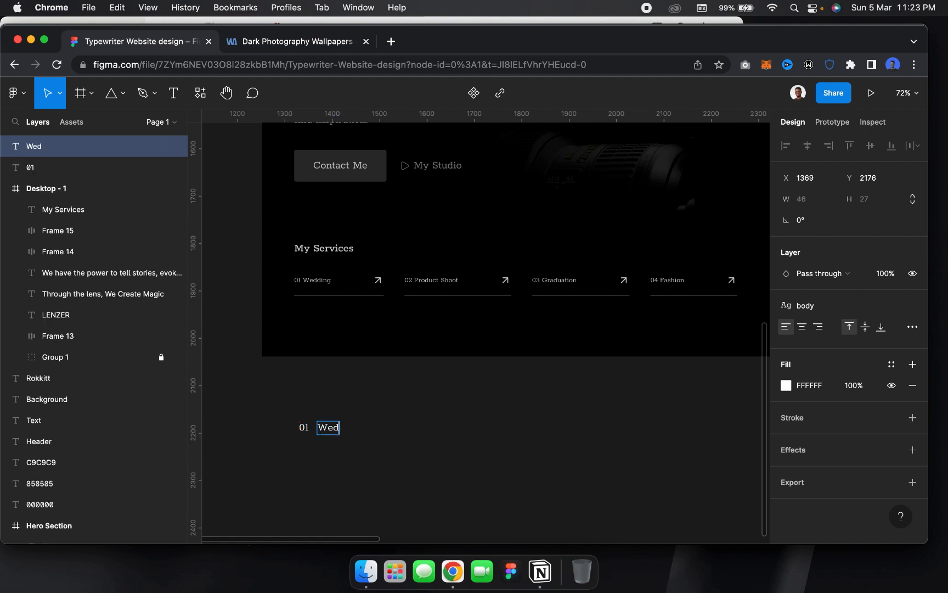
{"action": "type", "text": "ding"}
{"action": "key", "text": "Escape"}
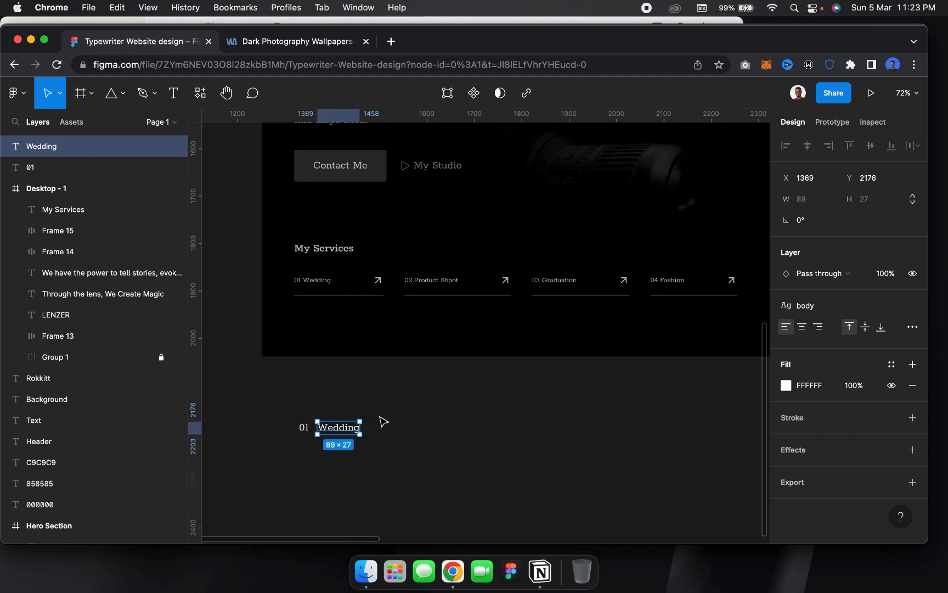
Put 01 and Wedding in a horizontal auto layout frame with left-centre alignment
{"action": "left_click", "coordinate": [301, 428], "text": "shift"}
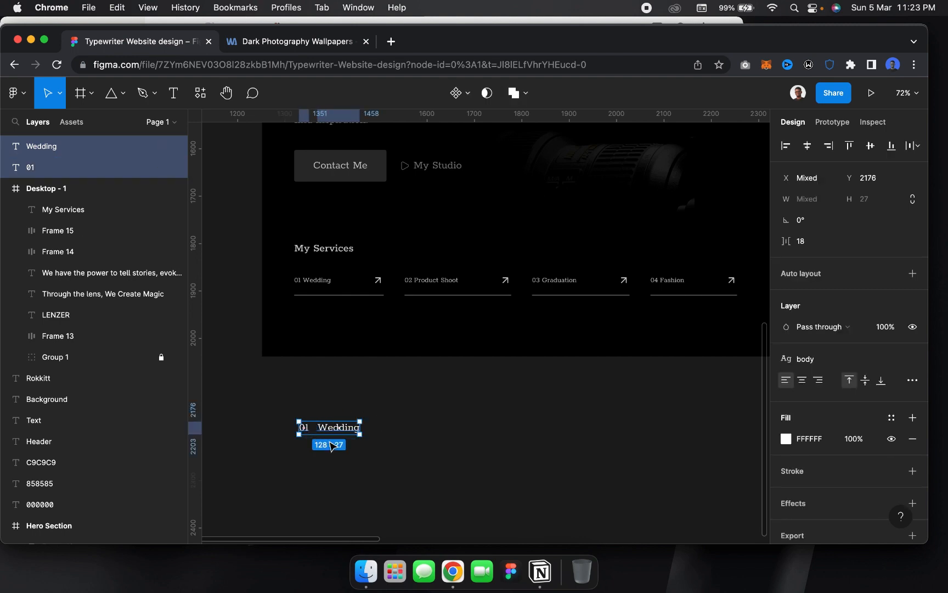
{"action": "key", "text": "shift+a"}
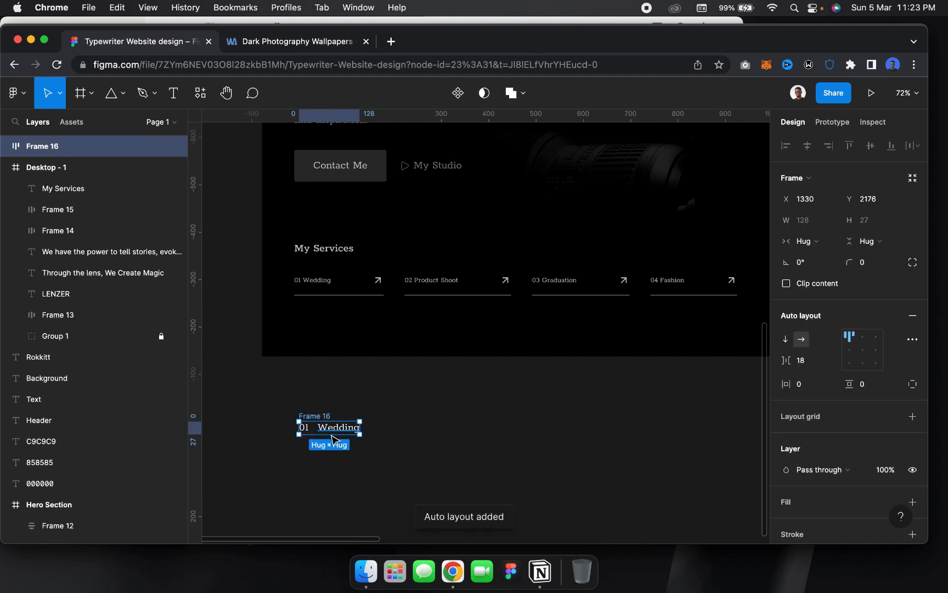
{"action": "left_click", "coordinate": [850, 349]}
{"action": "scroll", "coordinate": [834, 450], "scroll_direction": "down", "scroll_amount": 2}
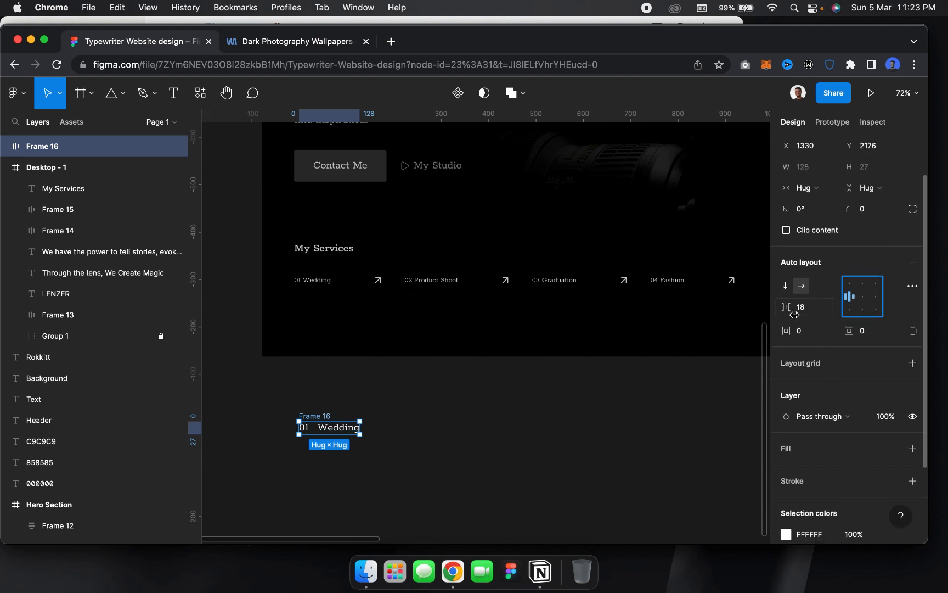
{"action": "left_click", "coordinate": [370, 311]}
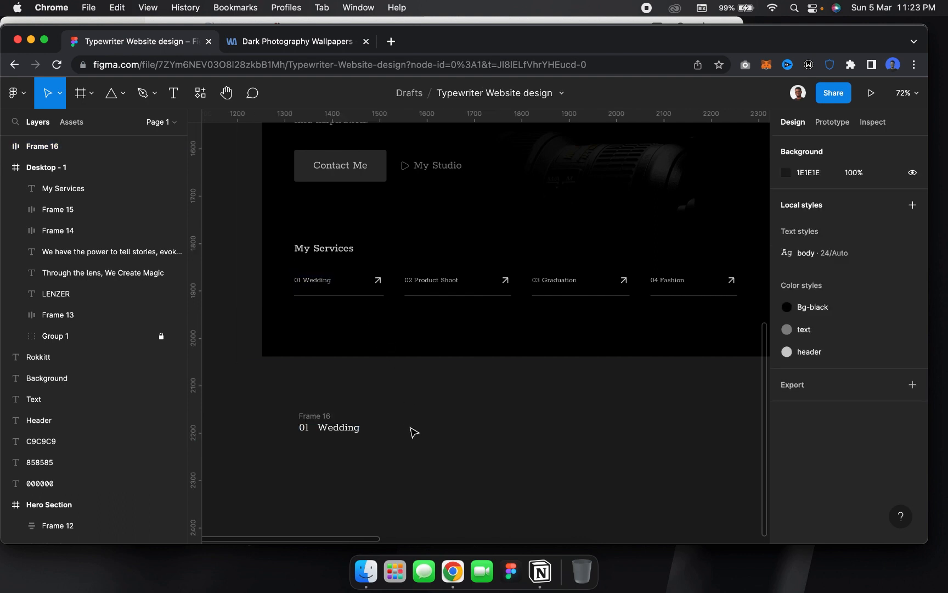
Insert the arrow-up-right icon with the Feather Icons plugin and close the plugin
{"action": "left_click", "coordinate": [206, 100]}
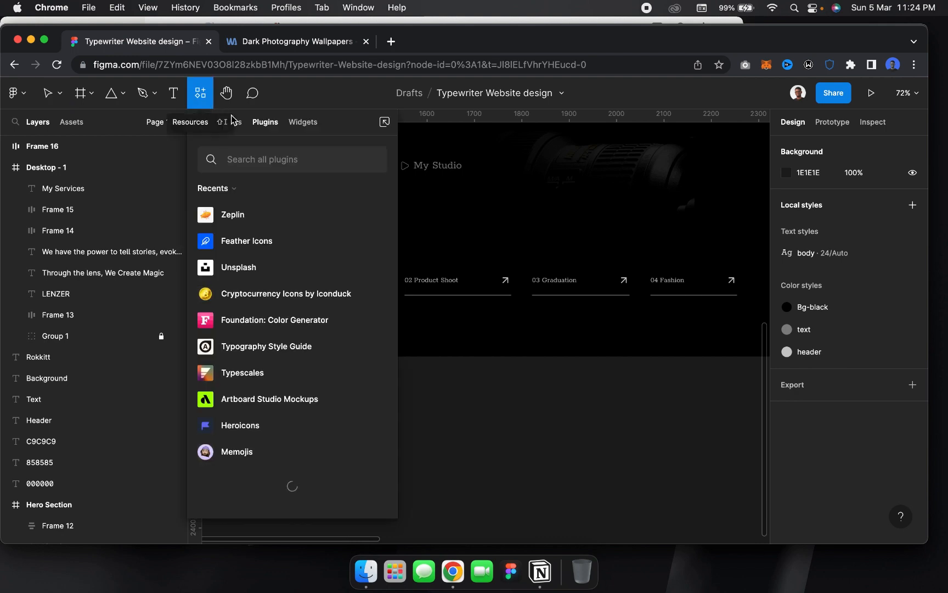
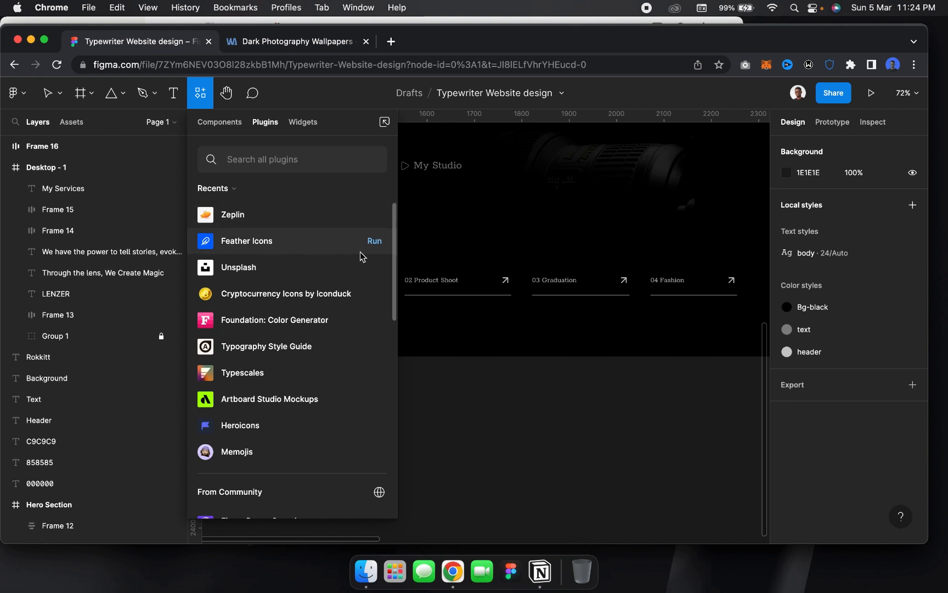
{"action": "key", "text": "Escape"}
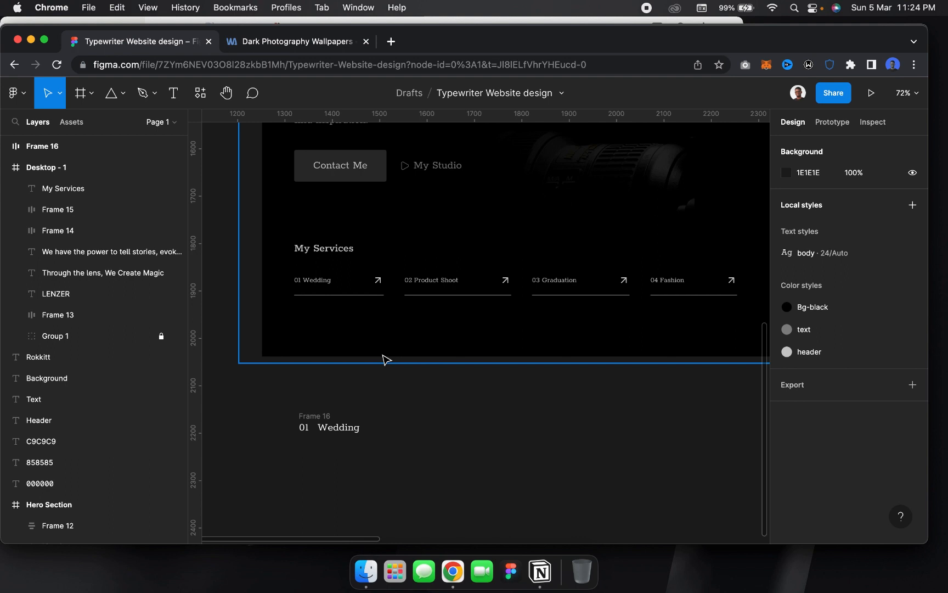
{"action": "scroll", "coordinate": [385, 360], "scroll_direction": "up", "scroll_amount": 1}
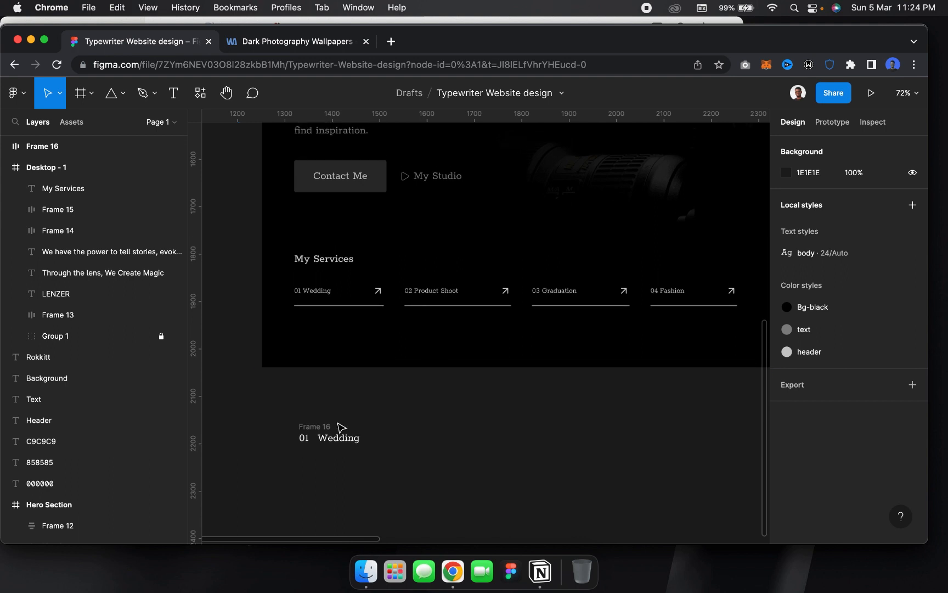
{"action": "left_click", "coordinate": [317, 425]}
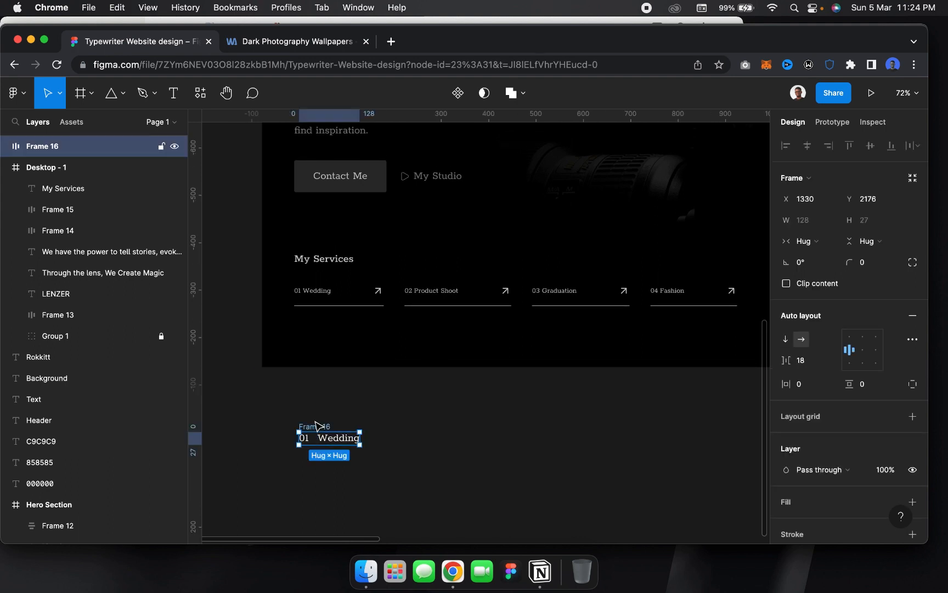
{"action": "key", "text": "super+alt+p"}
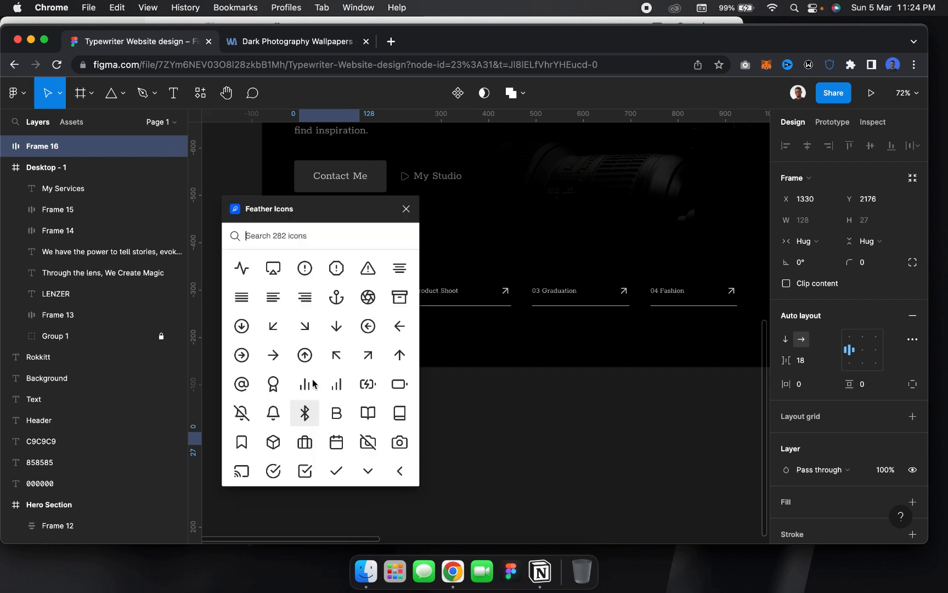
{"action": "left_click_drag", "start_coordinate": [298, 215], "coordinate": [174, 192]}
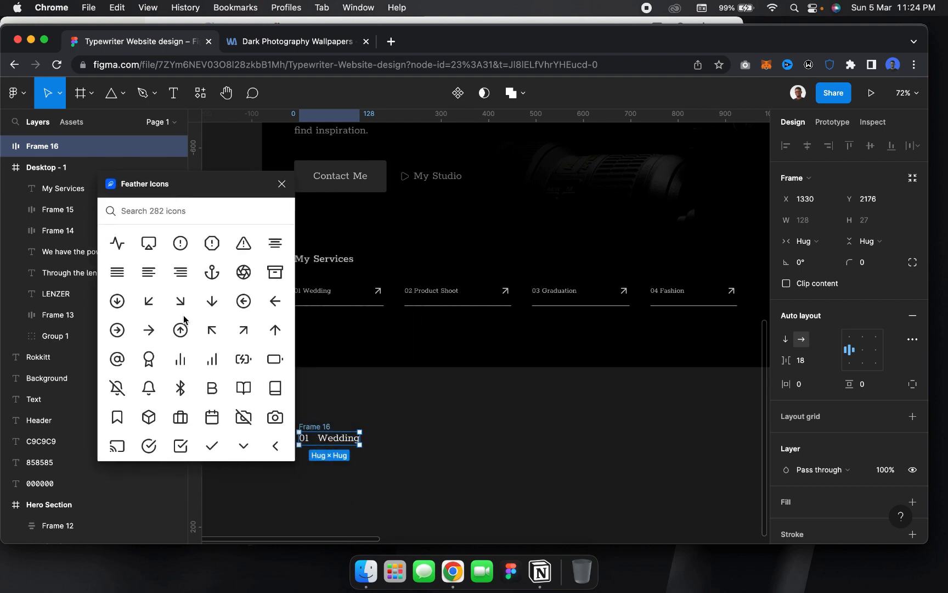
{"action": "left_click", "coordinate": [378, 404]}
{"action": "left_click", "coordinate": [244, 331]}
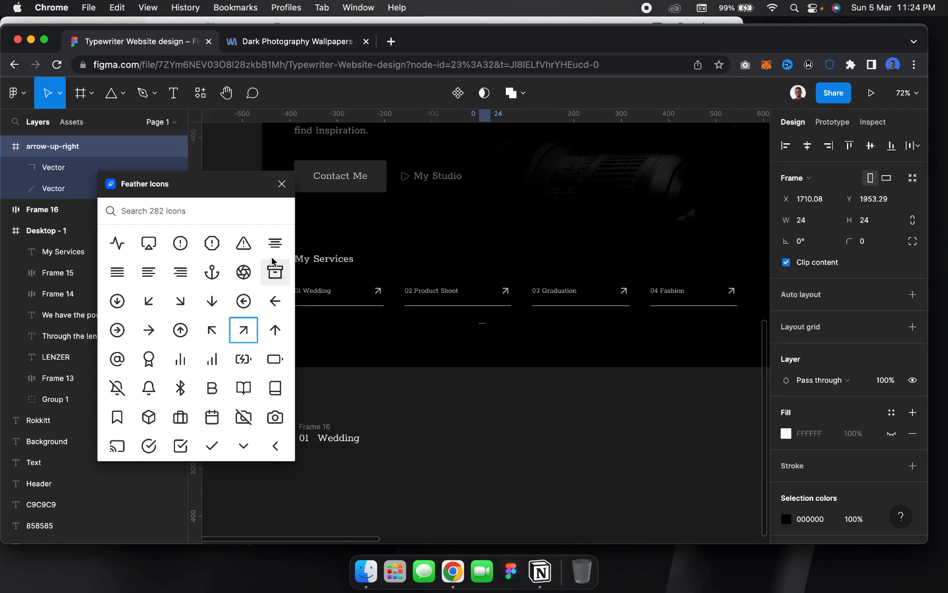
{"action": "left_click", "coordinate": [279, 185]}
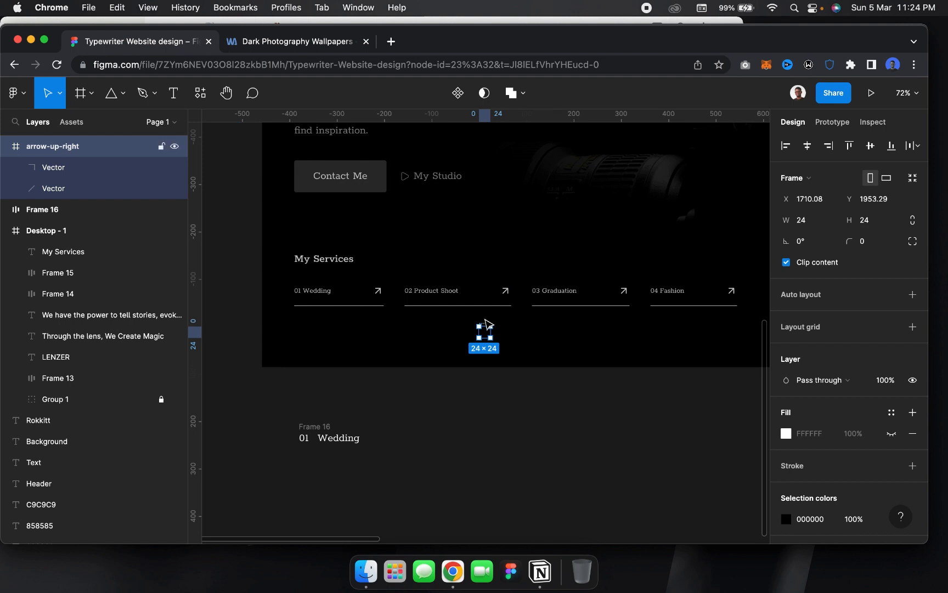
Move the arrow icon beside Wedding at X 1489, Y 2176 and recolour it to FFFFFF
{"action": "left_click_drag", "start_coordinate": [485, 325], "coordinate": [381, 427]}
{"action": "left_click", "coordinate": [815, 524]}
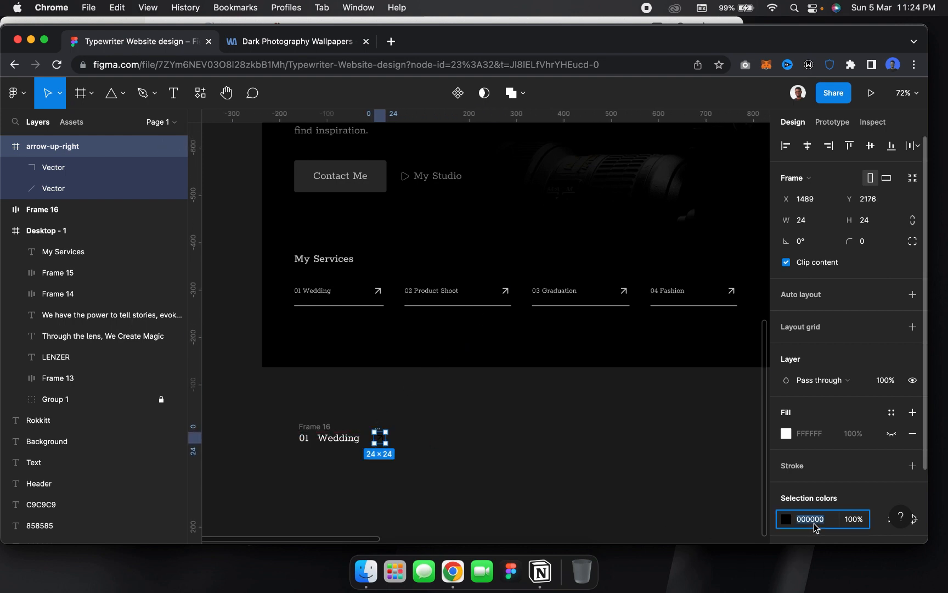
{"action": "type", "text": "ffffff"}
{"action": "key", "text": "Return"}
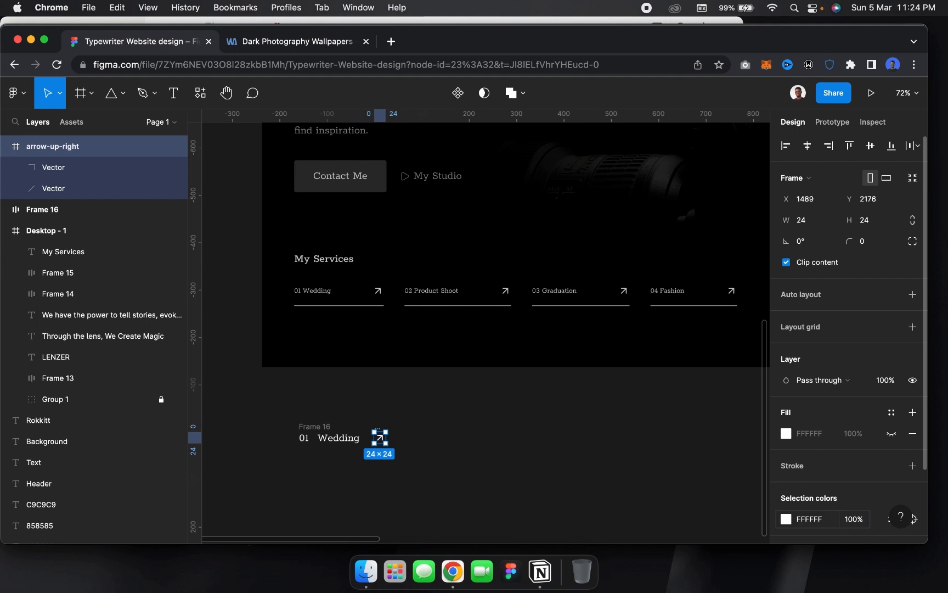
Select the 01 Wedding frame together with the arrow icon
{"action": "left_click", "coordinate": [252, 411]}
{"action": "left_click_drag", "start_coordinate": [478, 498], "coordinate": [246, 406]}
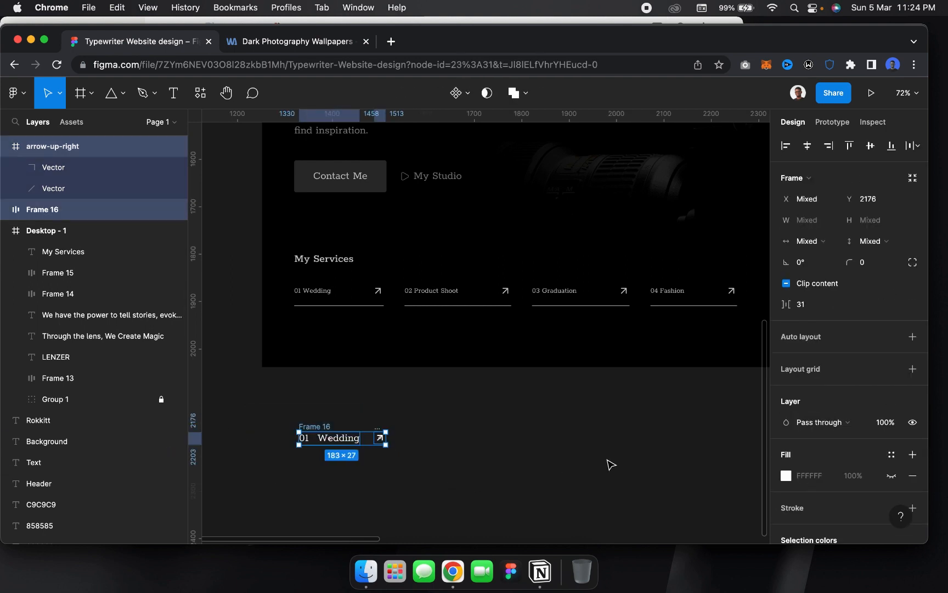
Align the arrow icon and the 01 Wedding label by their vertical centers and wrap both in an auto layout frame
{"action": "left_click", "coordinate": [870, 146]}
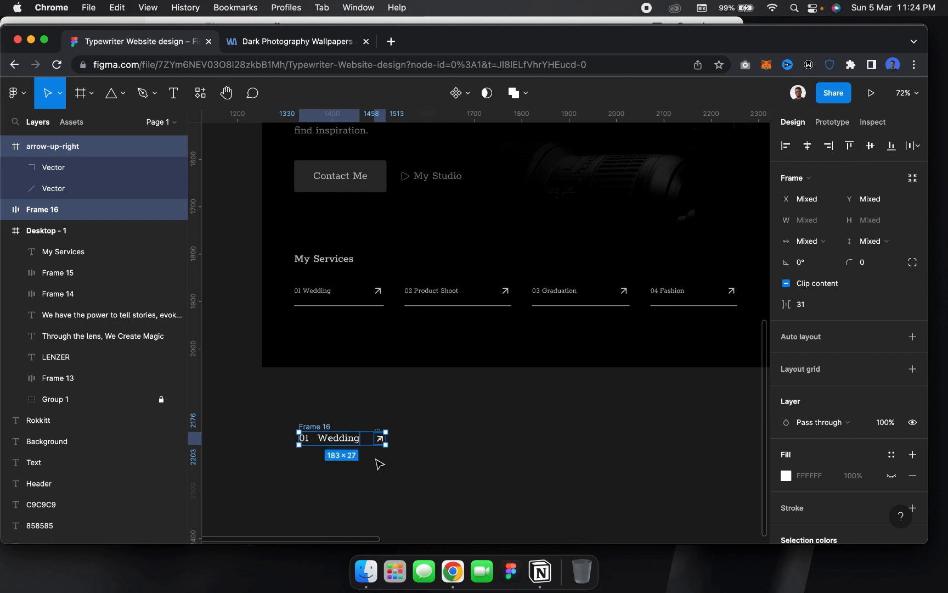
{"action": "key", "text": "shift+a"}
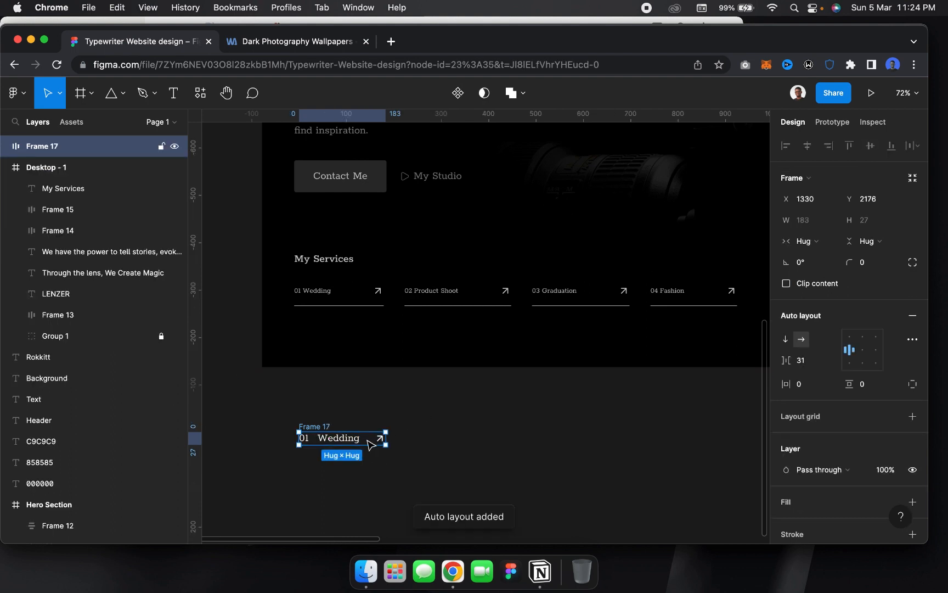
Set the vertical padding of the new Wedding auto layout frame to 20
{"action": "scroll", "coordinate": [843, 387], "scroll_direction": "down", "scroll_amount": 5}
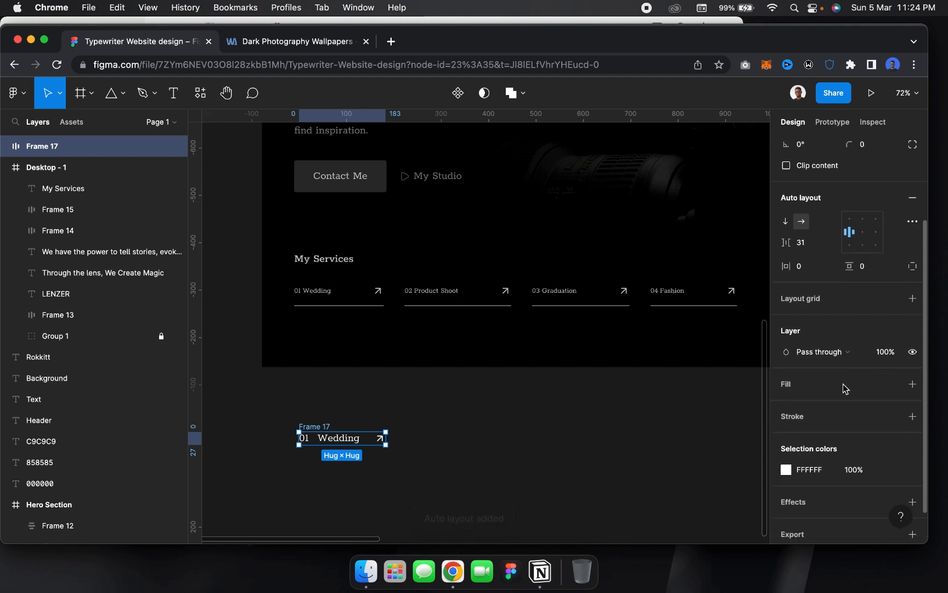
{"action": "left_click", "coordinate": [871, 248]}
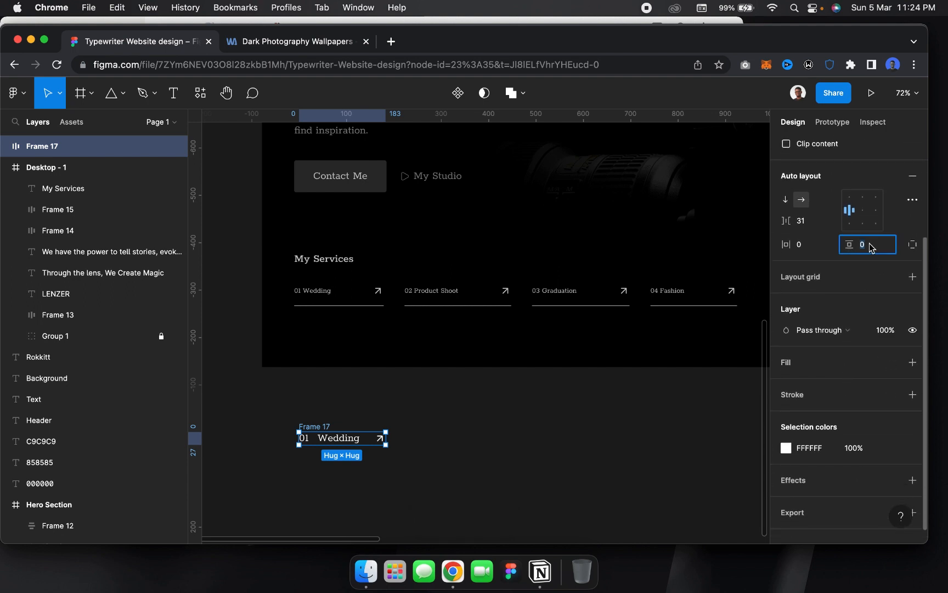
{"action": "key", "text": "Return"}
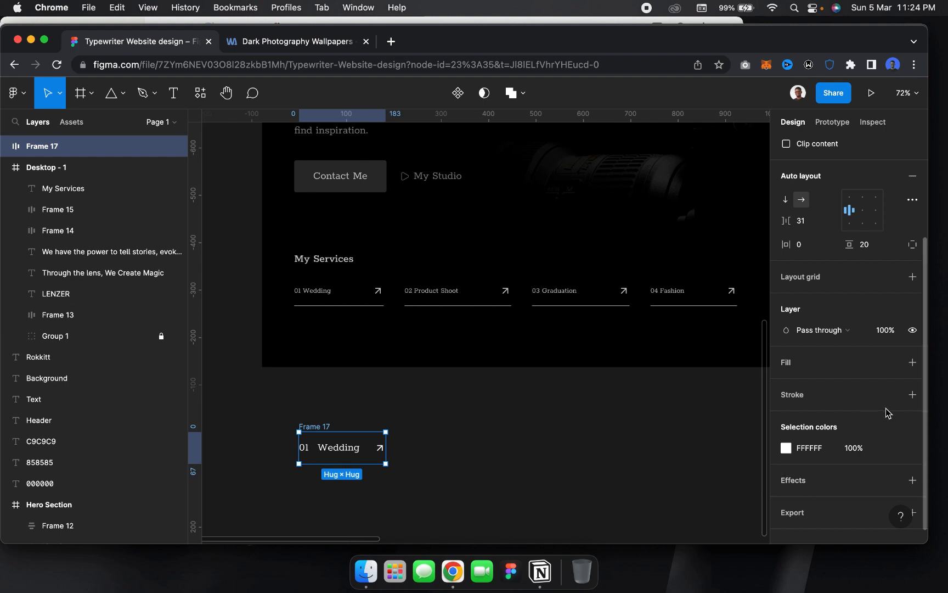
Add a stroke to the Wedding frame and set its color to white (FFF)
{"action": "left_click", "coordinate": [911, 395]}
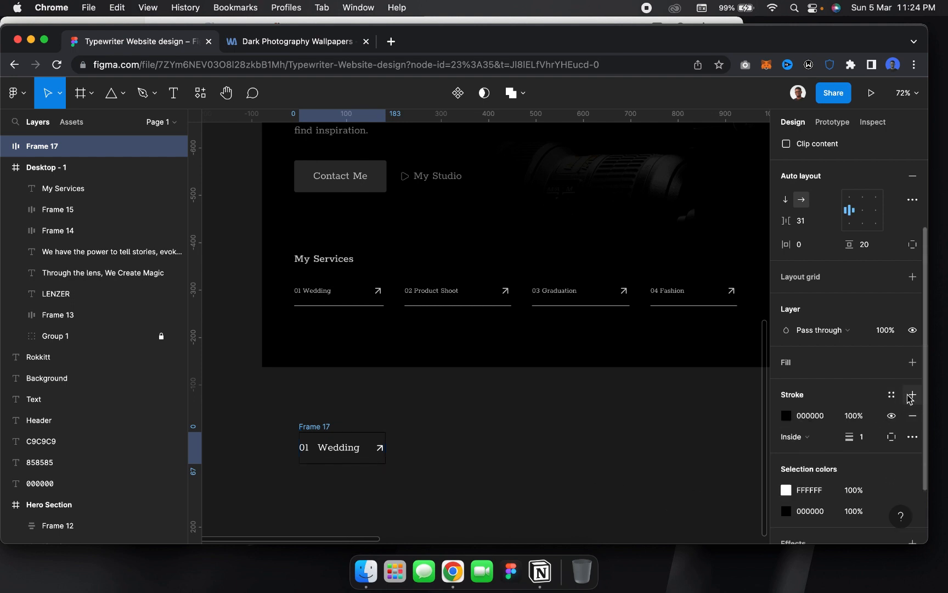
{"action": "key", "text": "shift+2"}
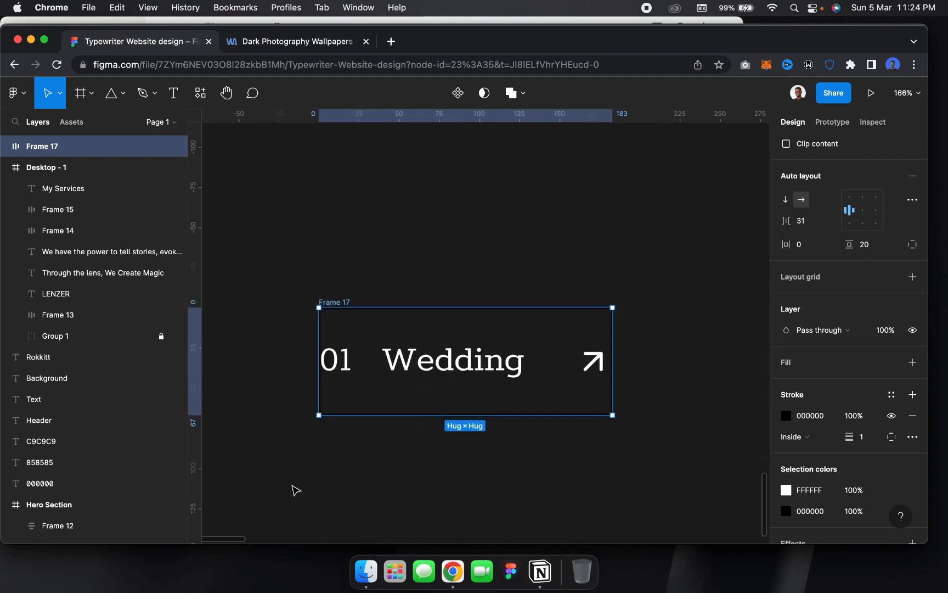
{"action": "left_click", "coordinate": [830, 419]}
{"action": "type", "text": "fff"}
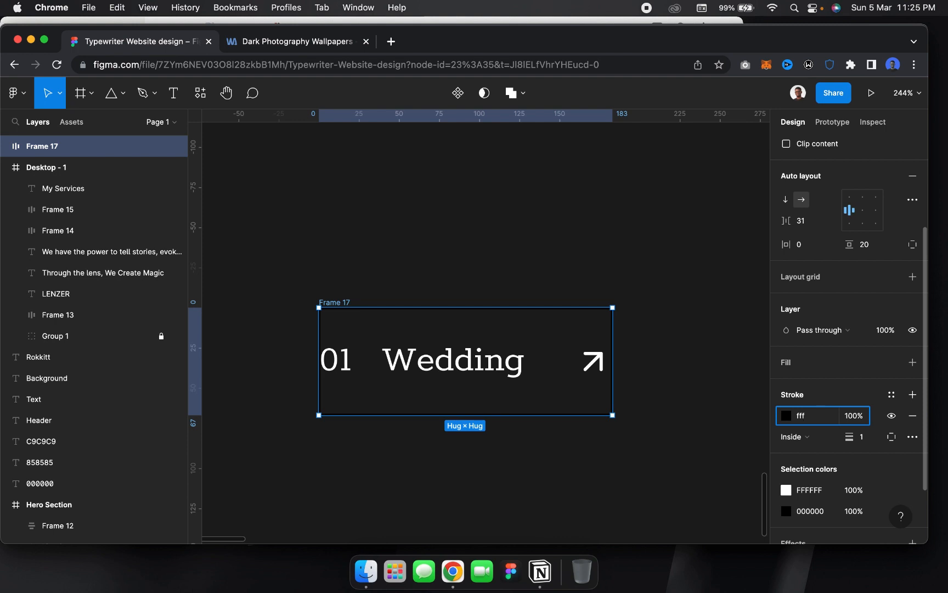
{"action": "key", "text": "Return"}
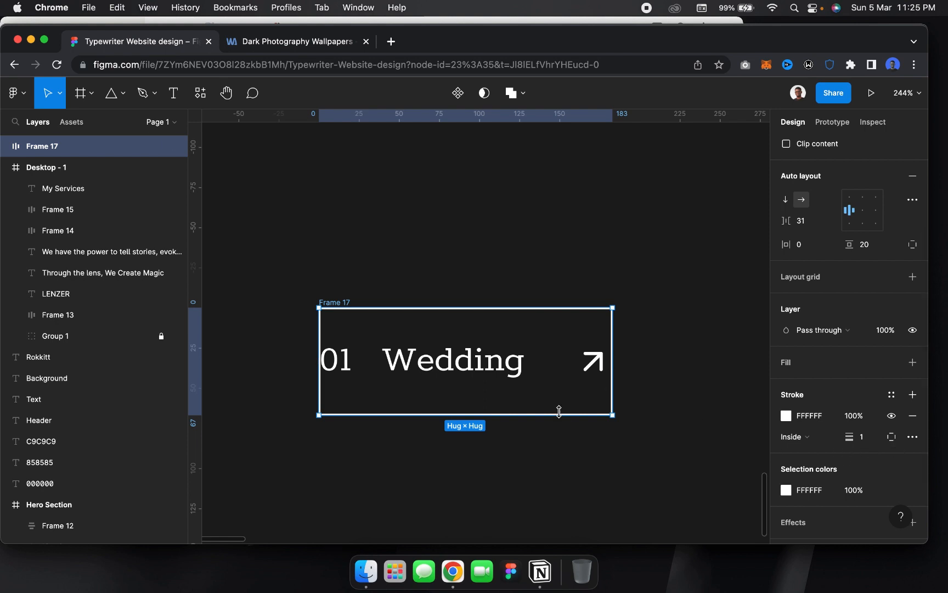
Limit the Wedding frame's white stroke to the bottom side only
{"action": "scroll", "coordinate": [541, 407], "scroll_direction": "down", "scroll_amount": 1}
{"action": "scroll", "coordinate": [541, 407], "scroll_direction": "down", "scroll_amount": 3}
{"action": "scroll", "coordinate": [494, 285], "scroll_direction": "up", "scroll_amount": 3}
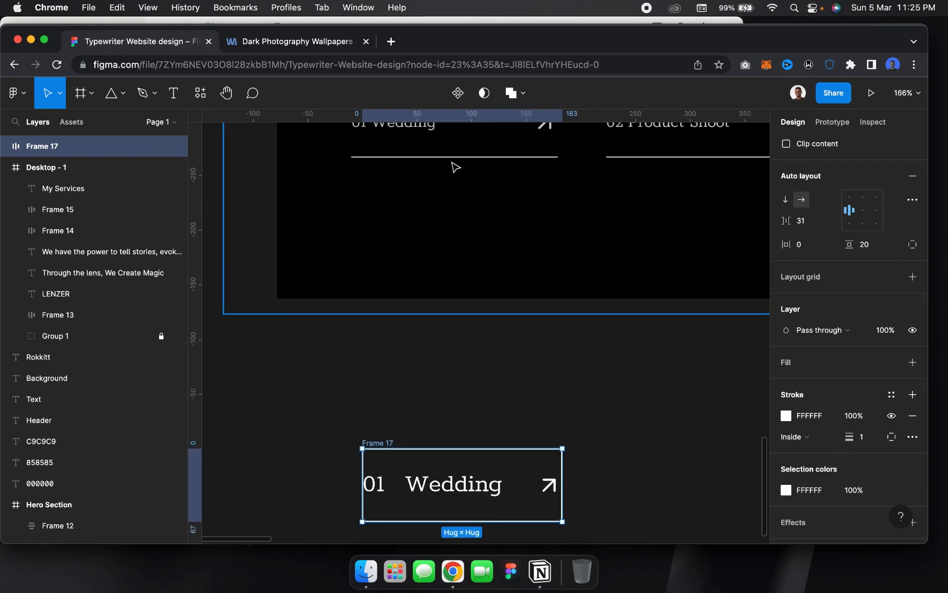
{"action": "scroll", "coordinate": [679, 512], "scroll_direction": "down", "scroll_amount": 1}
{"action": "scroll", "coordinate": [679, 512], "scroll_direction": "left", "scroll_amount": 1}
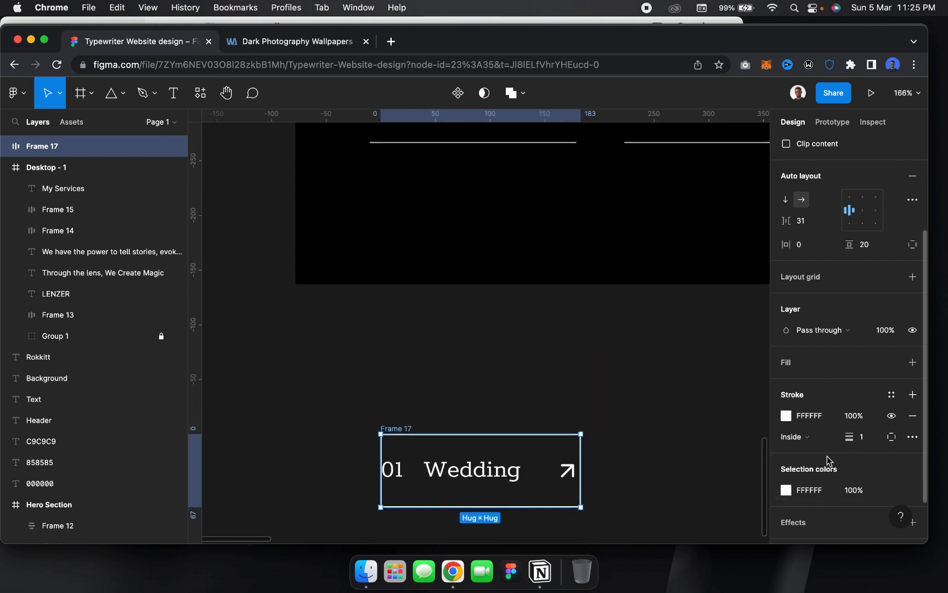
{"action": "left_click", "coordinate": [892, 438]}
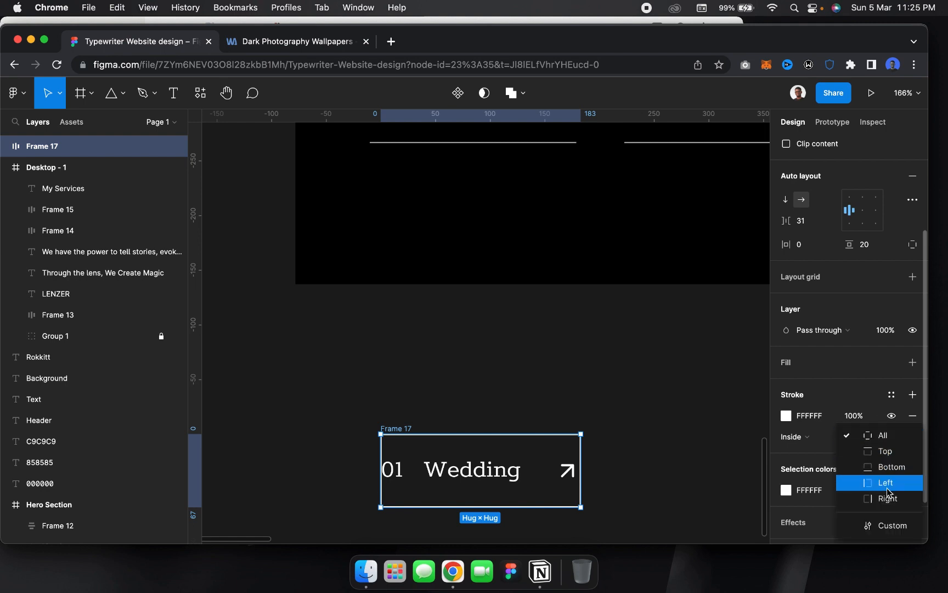
{"action": "left_click", "coordinate": [891, 467]}
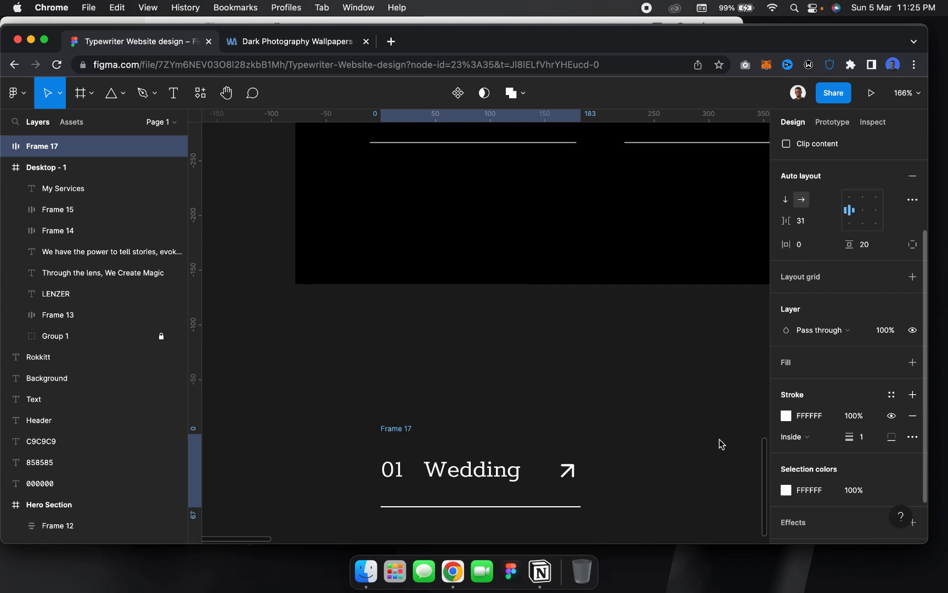
Increase the spacing between the Wedding label and the arrow icon to 74
{"action": "scroll", "coordinate": [587, 436], "scroll_direction": "down", "scroll_amount": 5}
{"action": "scroll", "coordinate": [593, 437], "scroll_direction": "right", "scroll_amount": 2}
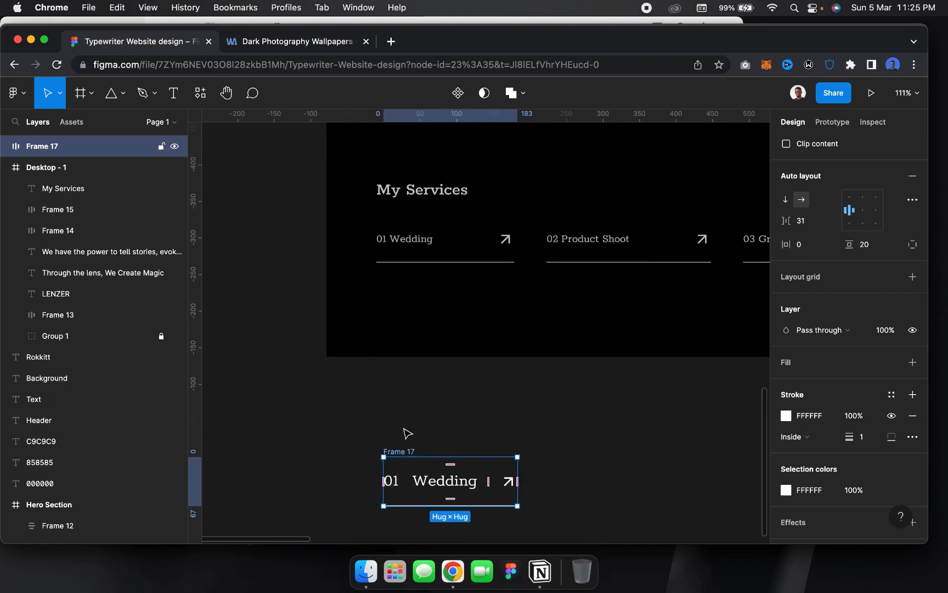
{"action": "scroll", "coordinate": [399, 418], "scroll_direction": "down", "scroll_amount": 3}
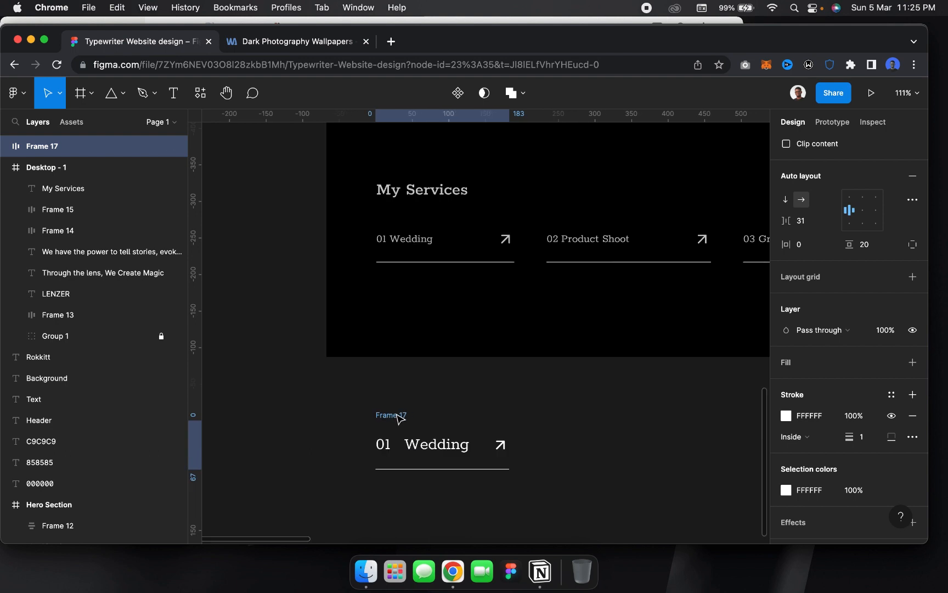
{"action": "scroll", "coordinate": [399, 418], "scroll_direction": "down", "scroll_amount": 5}
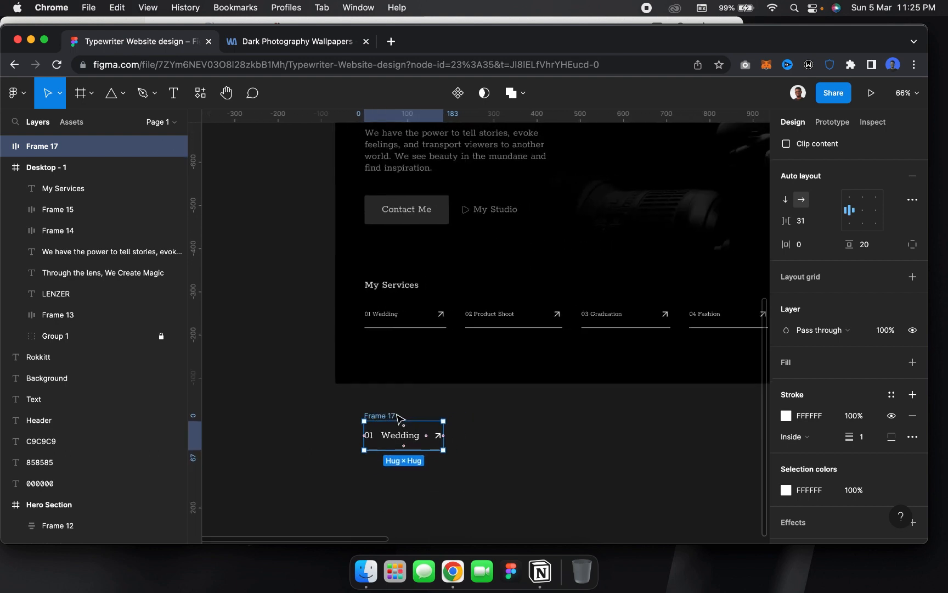
{"action": "left_click", "coordinate": [785, 221]}
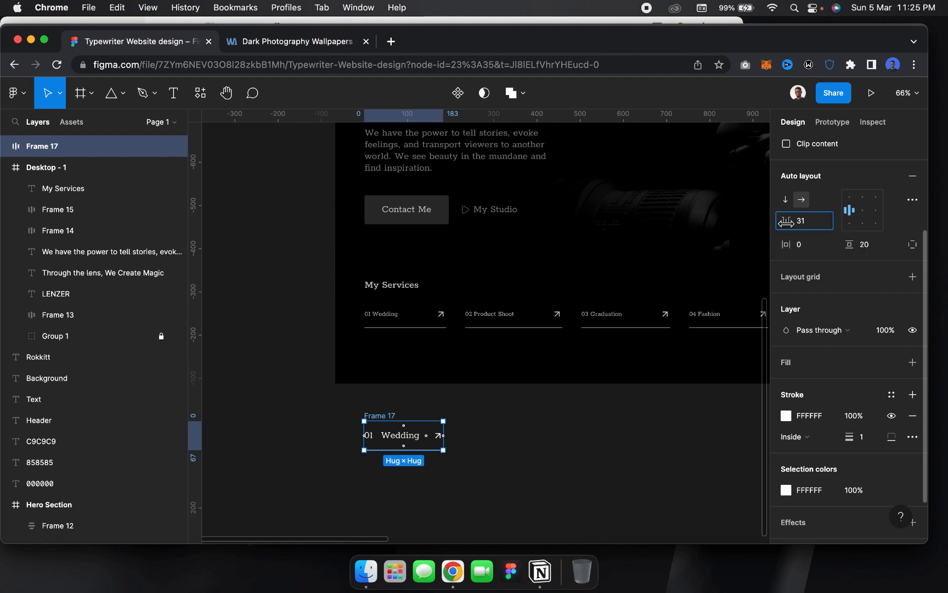
{"action": "left_click_drag", "start_coordinate": [785, 221], "coordinate": [842, 222]}
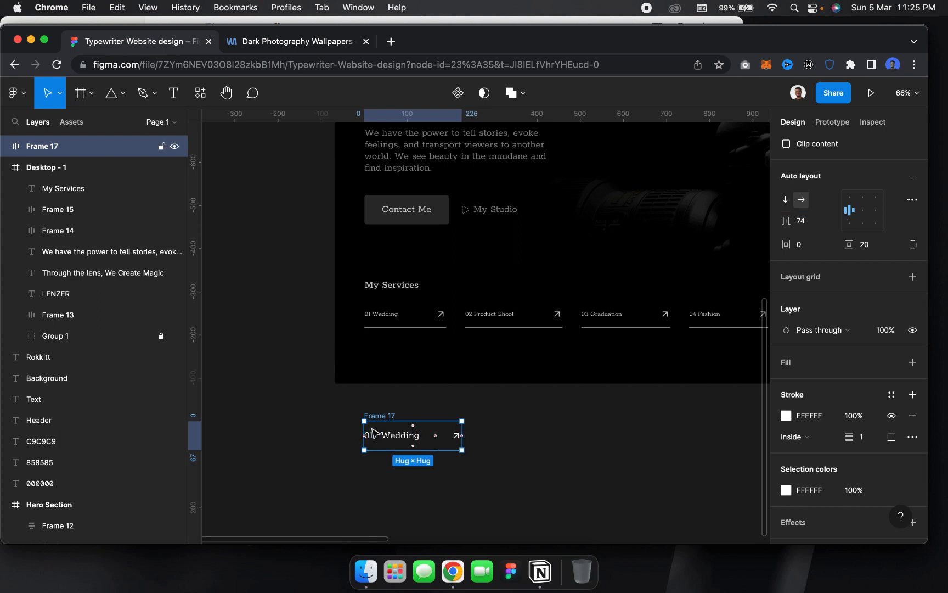
Create three duplicates of the Wedding frame, evenly spaced in a row to its right
{"action": "scroll", "coordinate": [376, 436], "scroll_direction": "right", "scroll_amount": 5}
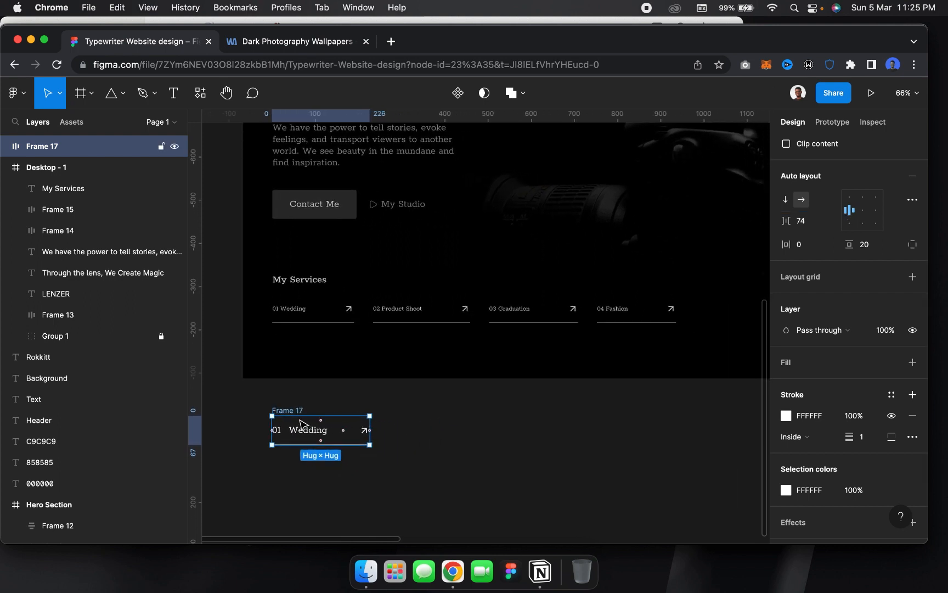
{"action": "key", "text": "super+d"}
{"action": "left_click_drag", "start_coordinate": [281, 412], "coordinate": [392, 408]}
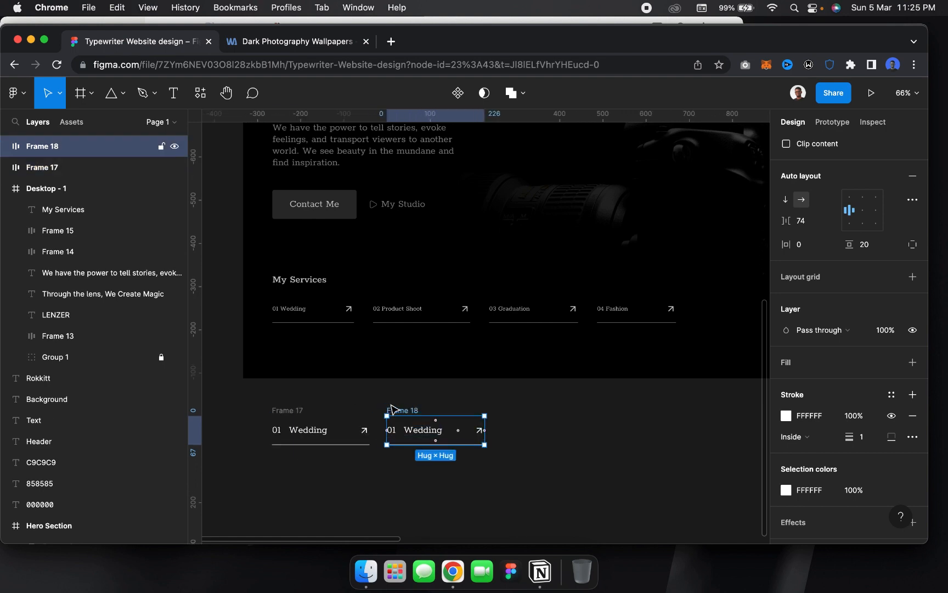
{"action": "key", "text": "super+d"}
{"action": "key", "text": "super+d"}
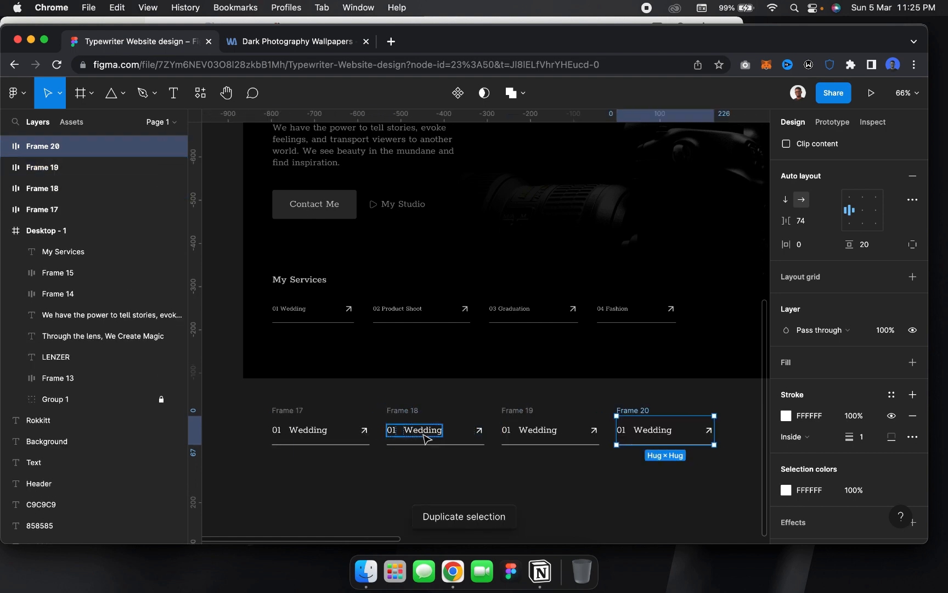
Change the second service item's title to "Product Shoot" and its number to 02
{"action": "double_click", "coordinate": [423, 431]}
{"action": "double_click", "coordinate": [424, 434]}
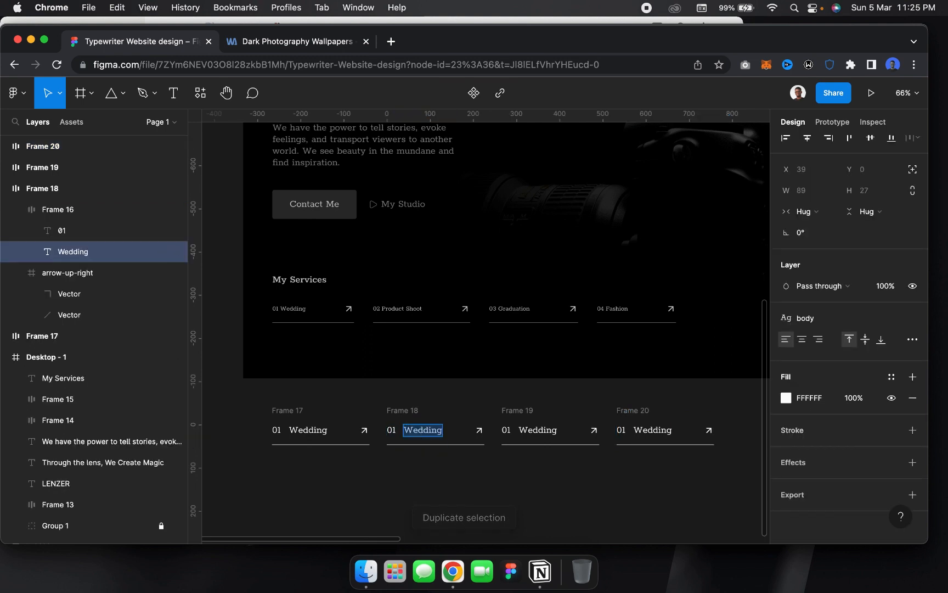
{"action": "type", "text": "Product Shoot"}
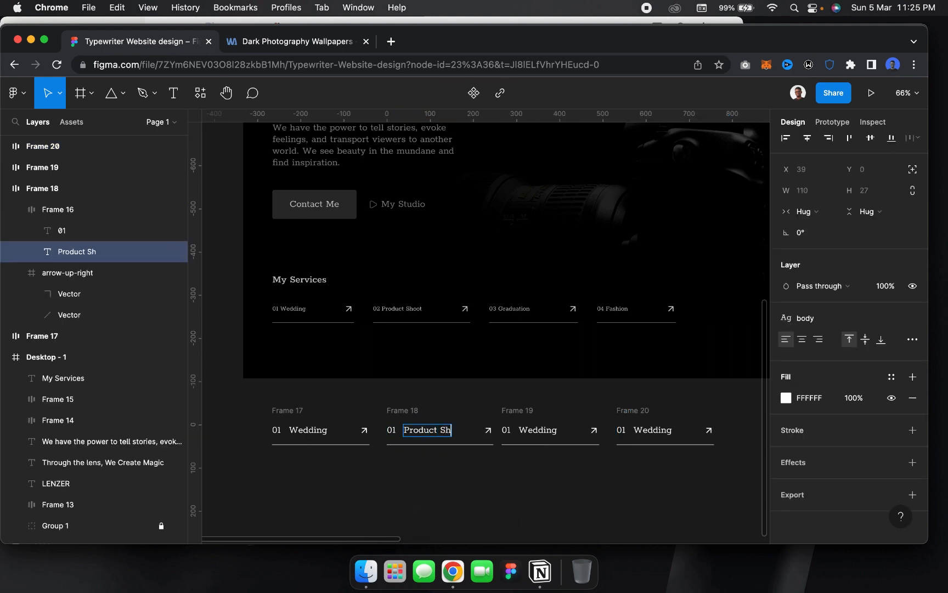
{"action": "double_click", "coordinate": [395, 434]}
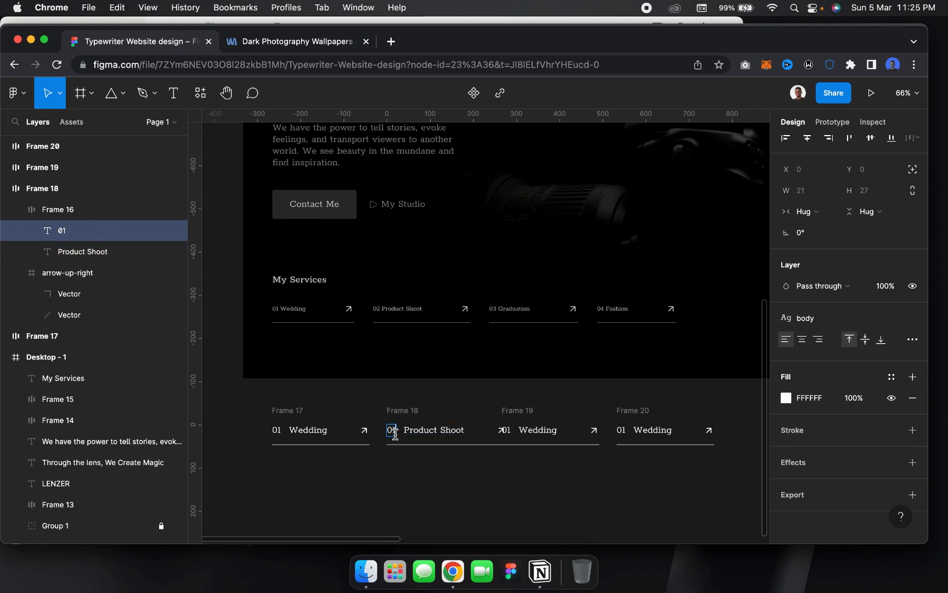
{"action": "type", "text": "02"}
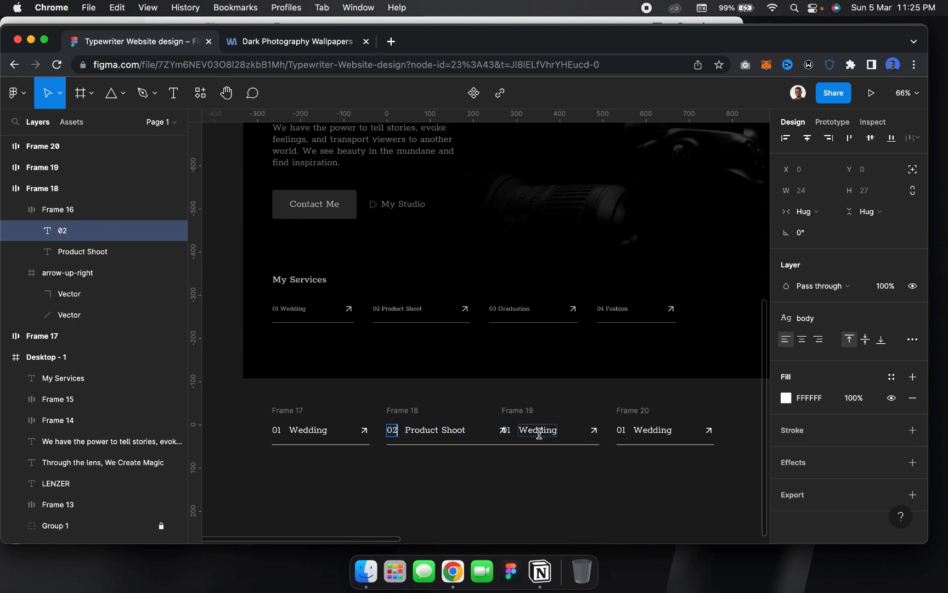
Change the third service item's title to "Graduation" and its number to 03
{"action": "double_click", "coordinate": [539, 434]}
{"action": "type", "text": "Gra"}
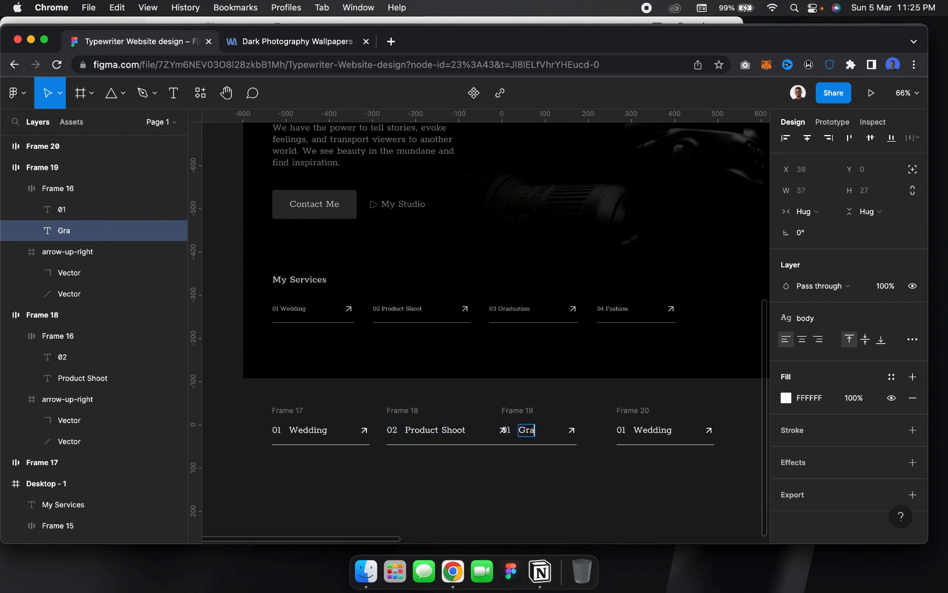
{"action": "type", "text": "duation"}
{"action": "key", "text": "Escape"}
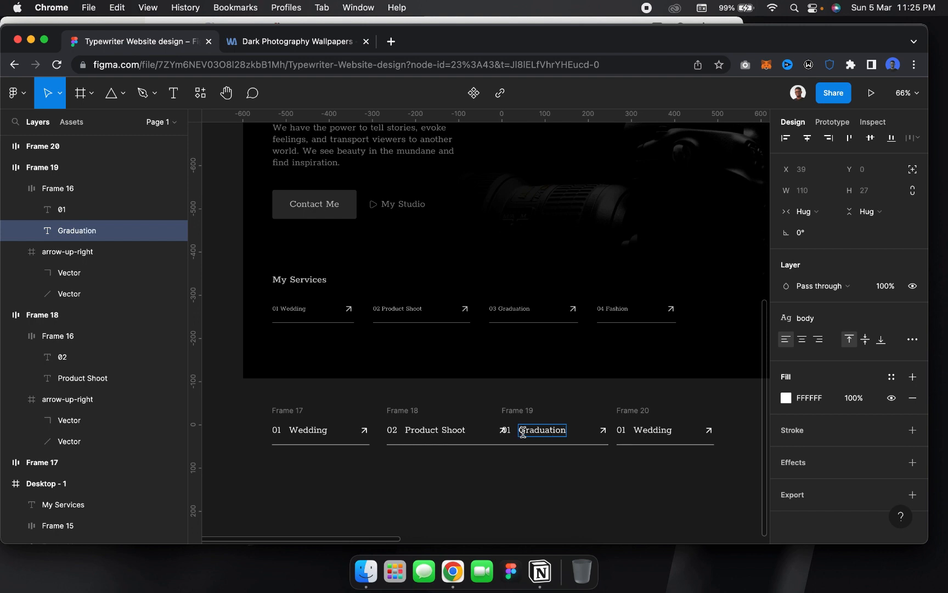
{"action": "double_click", "coordinate": [506, 430]}
{"action": "type", "text": "03"}
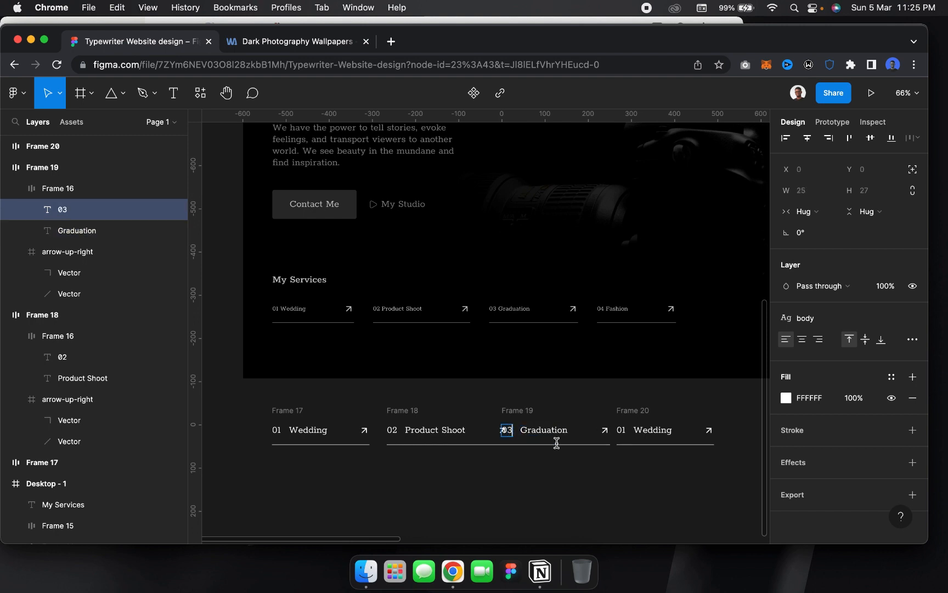
Change the fourth service item's title to "Fashion" and its number to 04
{"action": "double_click", "coordinate": [640, 431]}
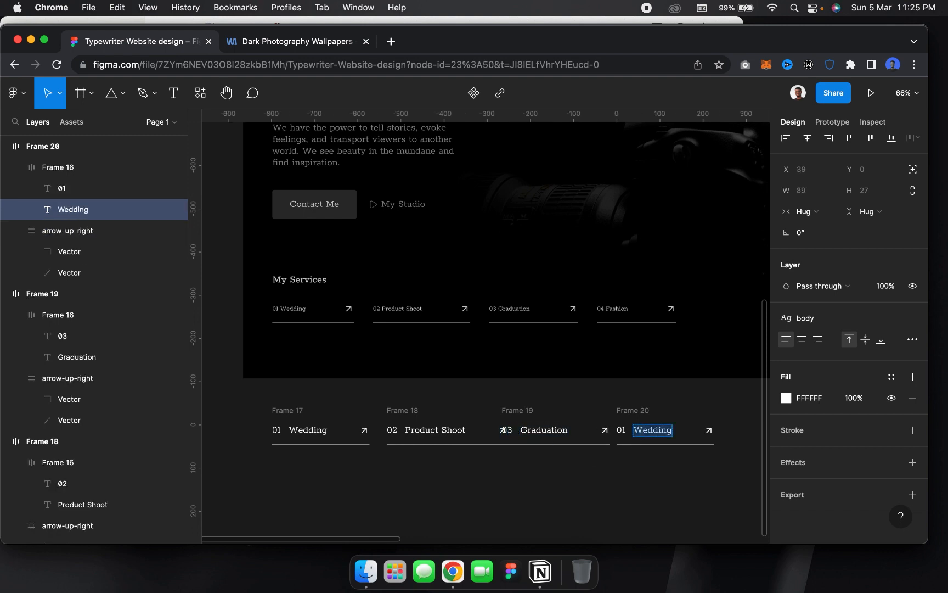
{"action": "type", "text": "Fashion"}
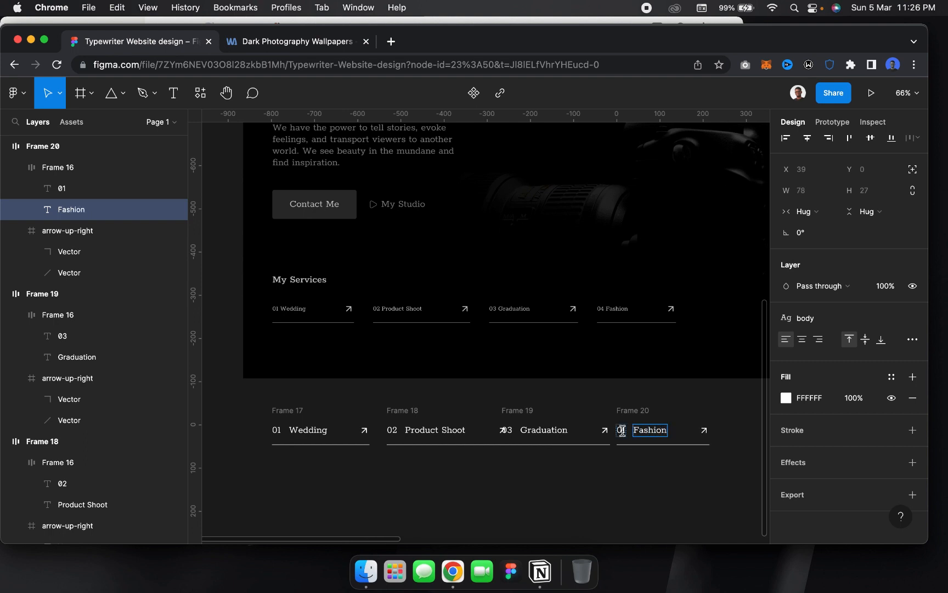
{"action": "left_click", "coordinate": [625, 430]}
{"action": "key", "text": "BackSpace"}
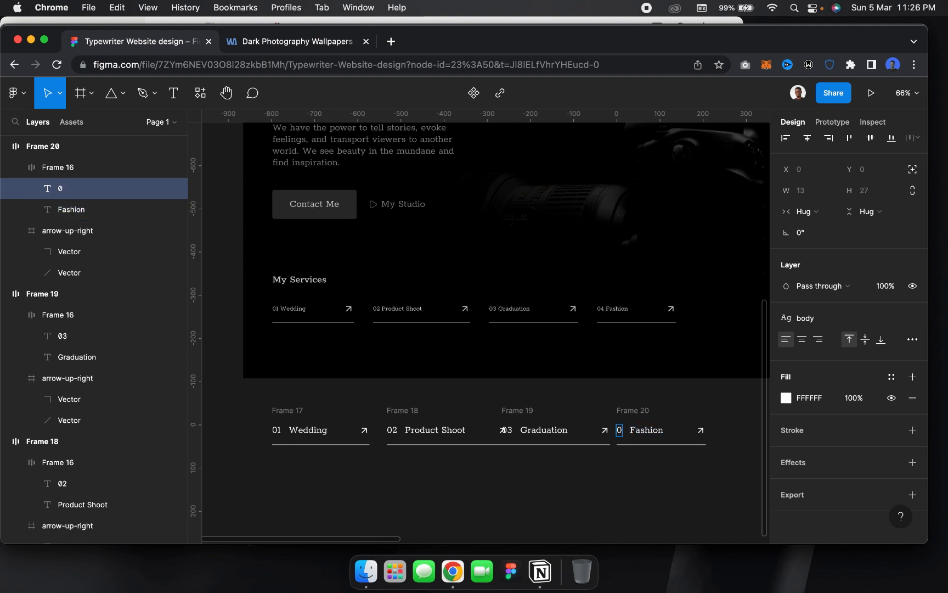
{"action": "type", "text": "4"}
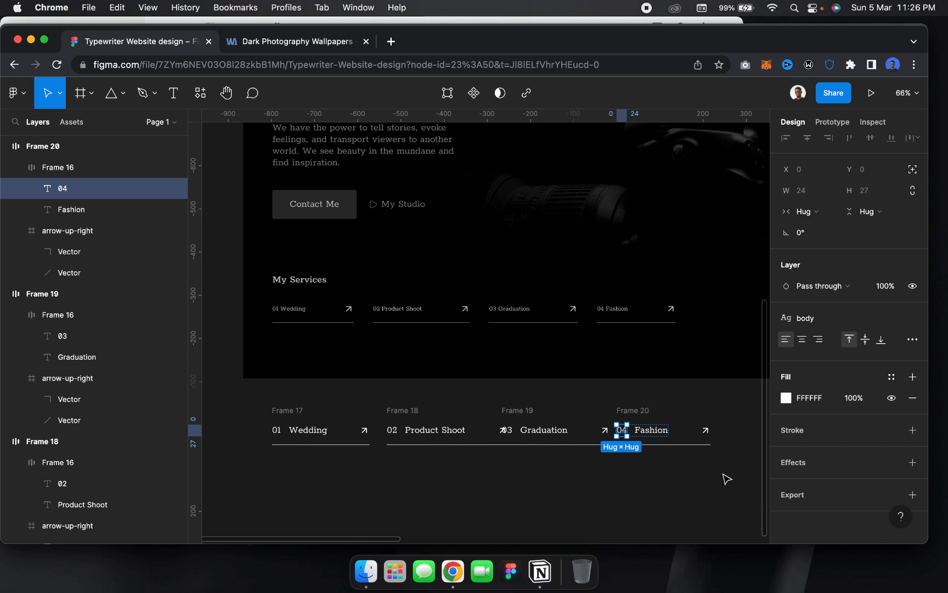
Move the 04 Fashion frame to the right, away from the Graduation item, to about X 2176
{"action": "left_click", "coordinate": [727, 479]}
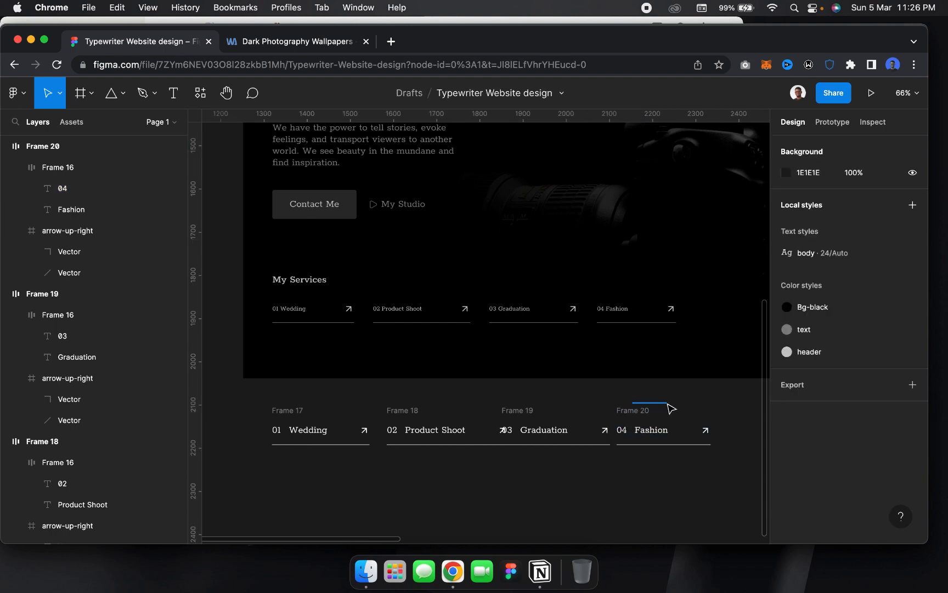
{"action": "left_click", "coordinate": [643, 410]}
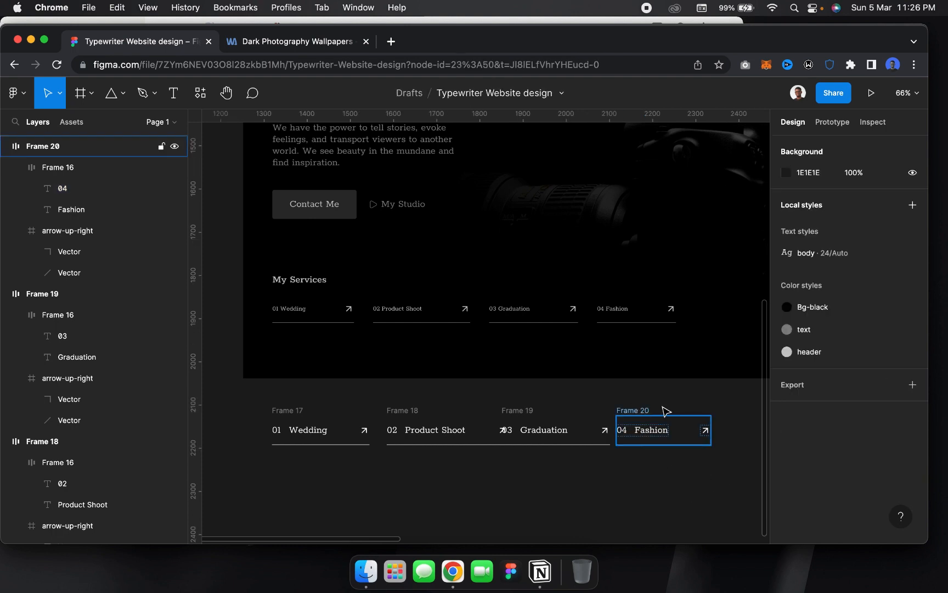
{"action": "left_click_drag", "start_coordinate": [637, 409], "coordinate": [663, 409]}
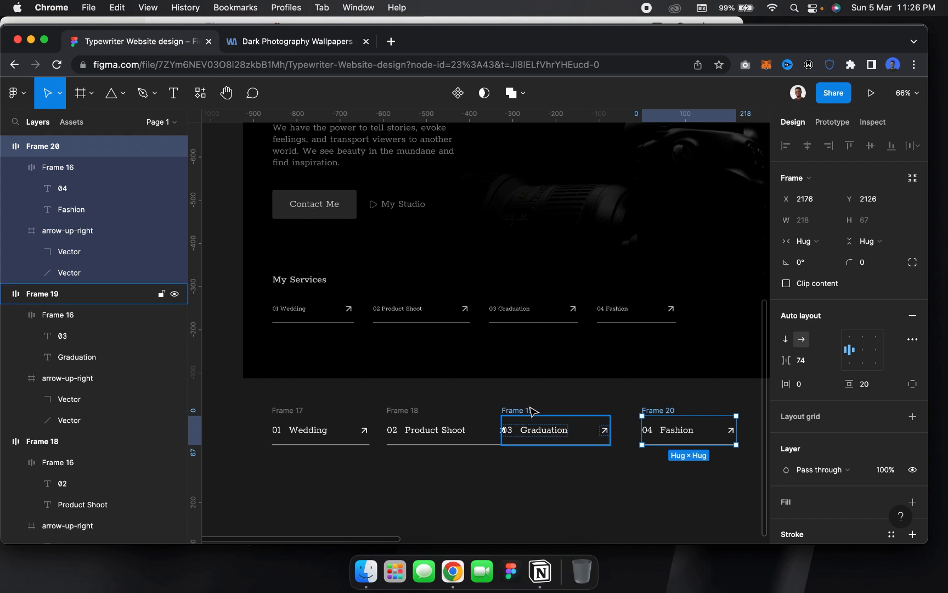
Move the 03 Graduation frame clear of Product Shoot and space all four service items evenly with a 67 px horizontal gap
{"action": "mouse_move", "coordinate": [531, 411]}
{"action": "left_mouse_down"}
{"action": "mouse_move", "coordinate": [552, 411]}
{"action": "mouse_move", "coordinate": [543, 412]}
{"action": "left_mouse_up"}
{"action": "left_click", "coordinate": [748, 474]}
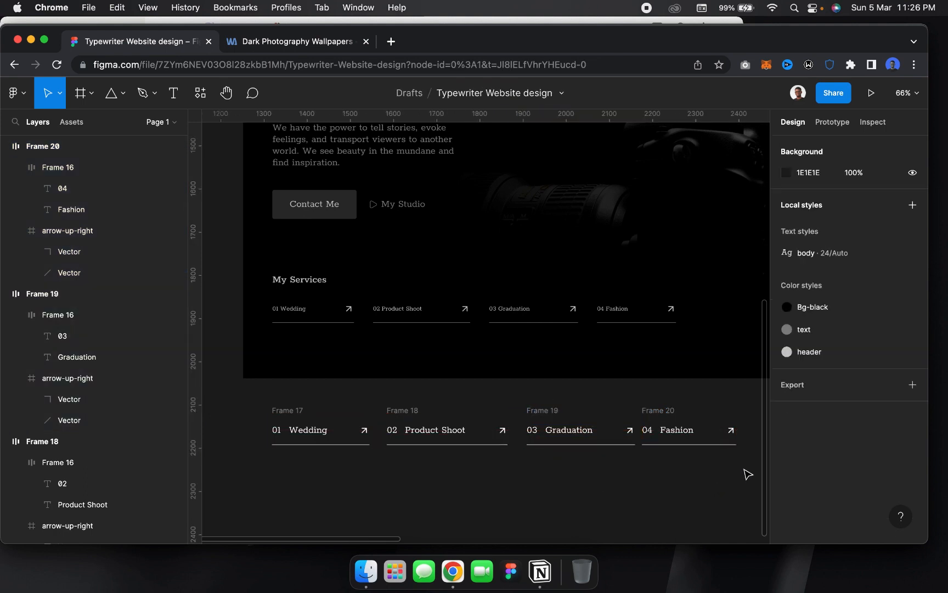
{"action": "left_click_drag", "start_coordinate": [747, 473], "coordinate": [224, 388]}
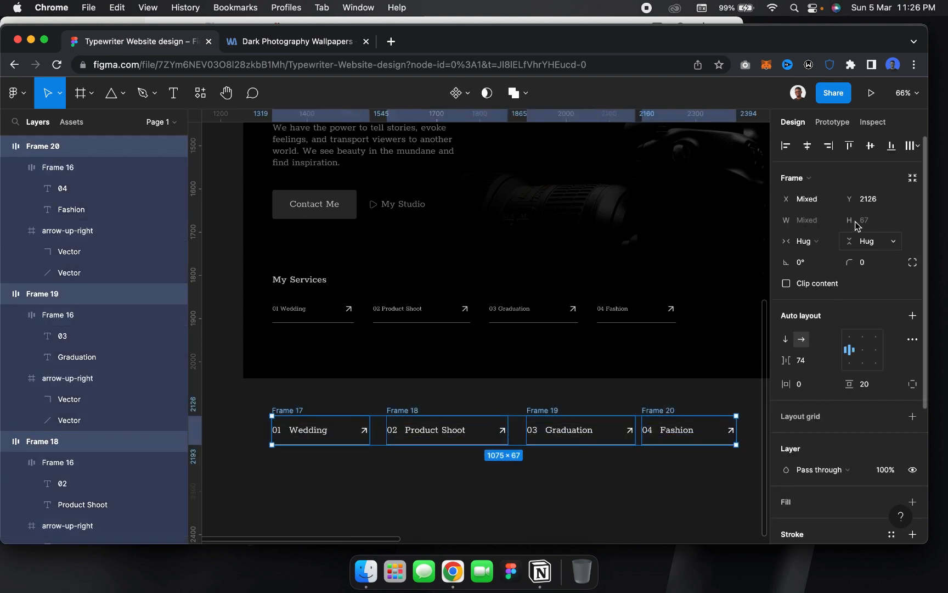
{"action": "left_click", "coordinate": [910, 146]}
{"action": "left_click", "coordinate": [821, 177]}
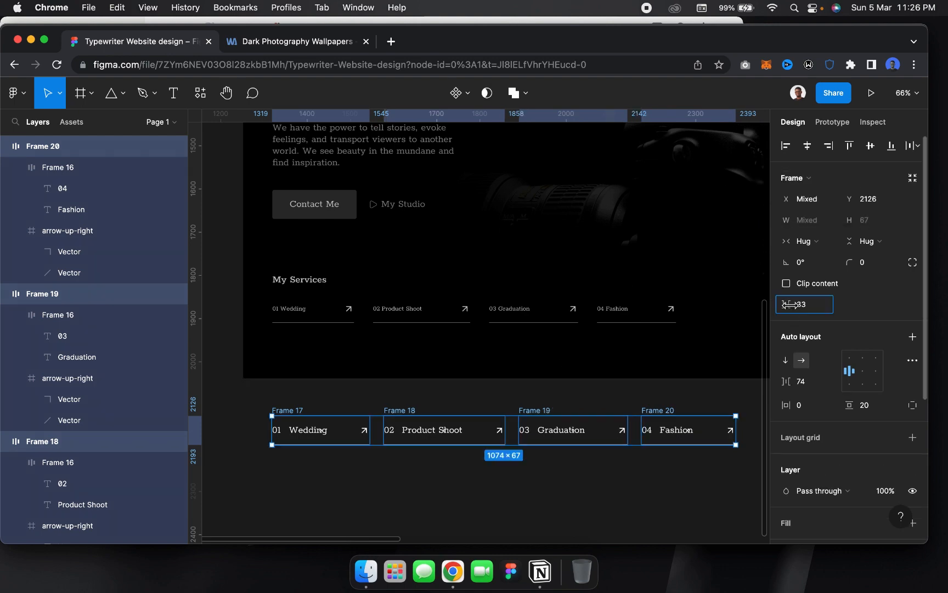
{"action": "left_click_drag", "start_coordinate": [788, 310], "coordinate": [808, 310]}
Move the four service items into the Desktop - 1 frame below the My Services heading, starting at the first grid column, at Y 901
{"action": "scroll", "coordinate": [396, 500], "scroll_direction": "down", "scroll_amount": 5}
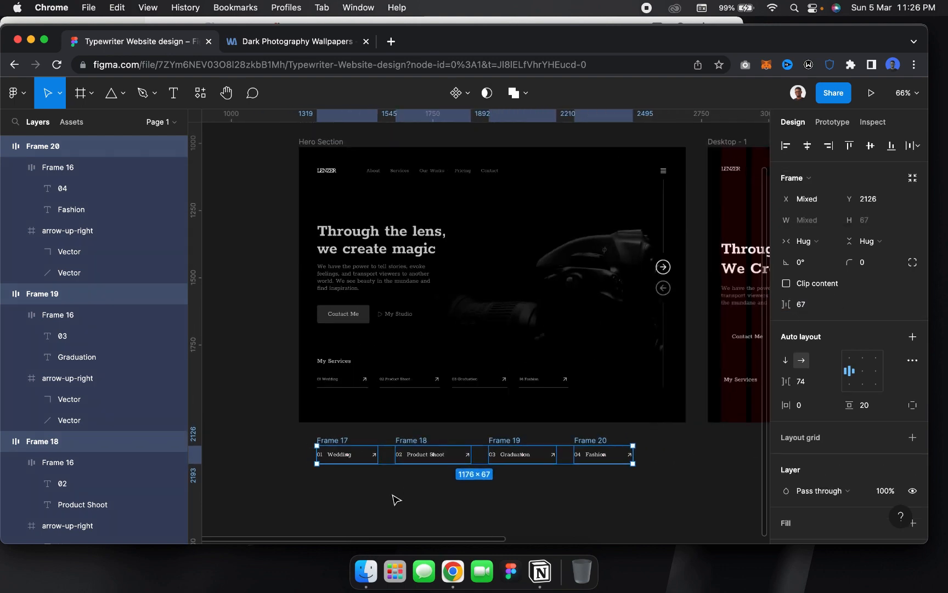
{"action": "scroll", "coordinate": [396, 499], "scroll_direction": "right", "scroll_amount": 5}
{"action": "left_click_drag", "start_coordinate": [247, 404], "coordinate": [635, 424]}
{"action": "scroll", "coordinate": [635, 430], "scroll_direction": "right", "scroll_amount": 5}
{"action": "scroll", "coordinate": [635, 429], "scroll_direction": "up", "scroll_amount": 1}
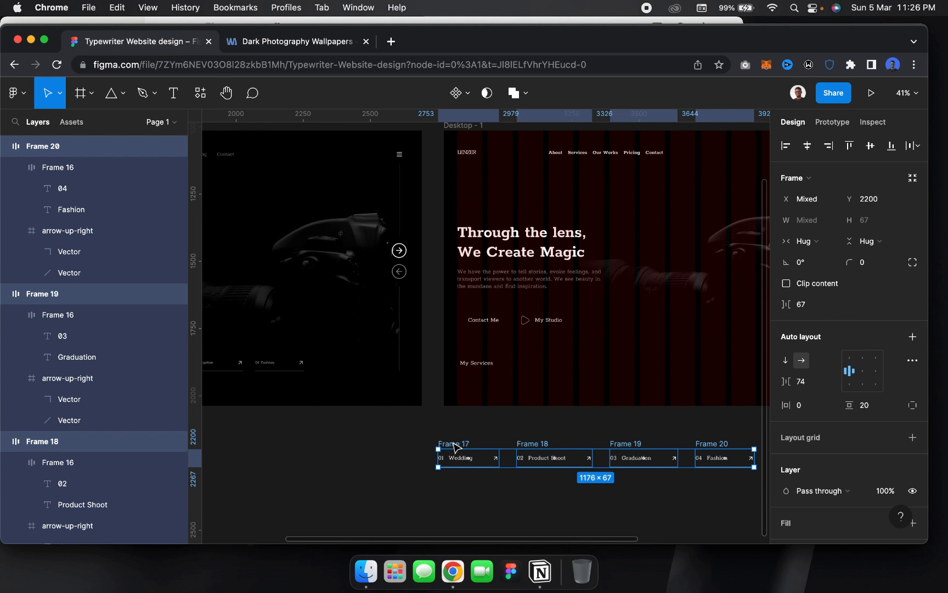
{"action": "left_click_drag", "start_coordinate": [481, 389], "coordinate": [474, 367]}
{"action": "scroll", "coordinate": [475, 368], "scroll_direction": "right", "scroll_amount": 4}
{"action": "scroll", "coordinate": [475, 368], "scroll_direction": "up", "scroll_amount": 1}
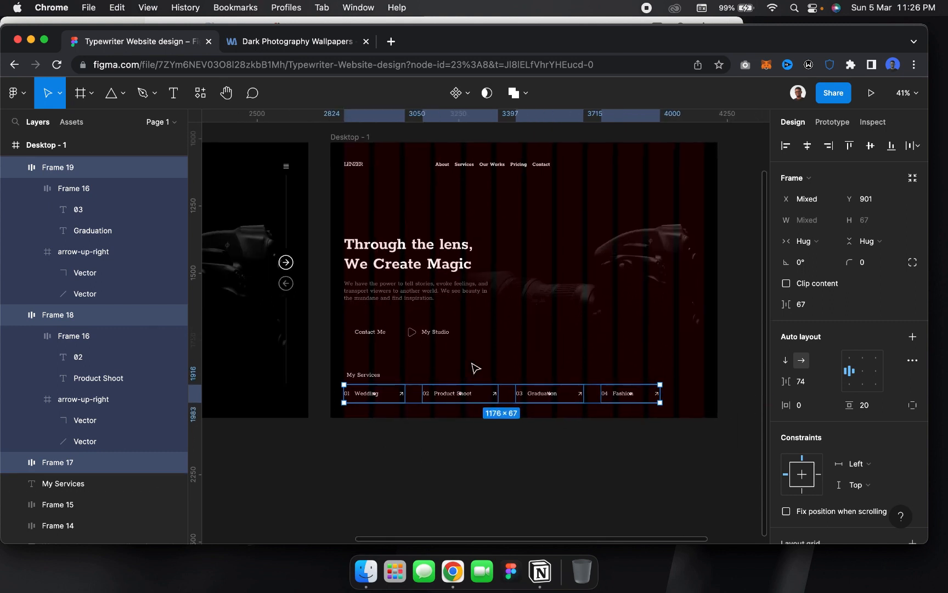
Reduce the horizontal gap between the four service items to 39 px and raise the row to Y 881
{"action": "scroll", "coordinate": [475, 368], "scroll_direction": "up", "scroll_amount": 3}
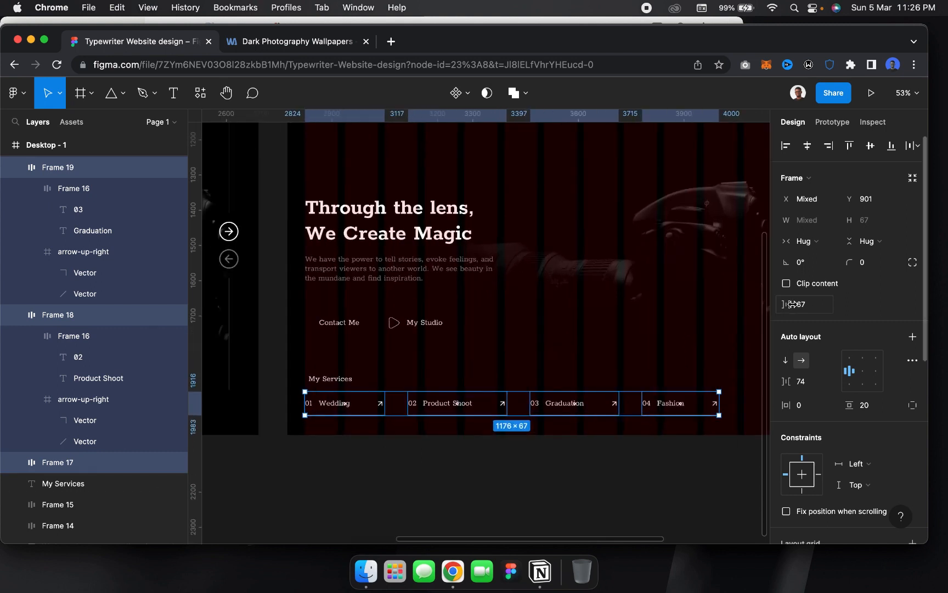
{"action": "left_click_drag", "start_coordinate": [792, 304], "coordinate": [749, 304]}
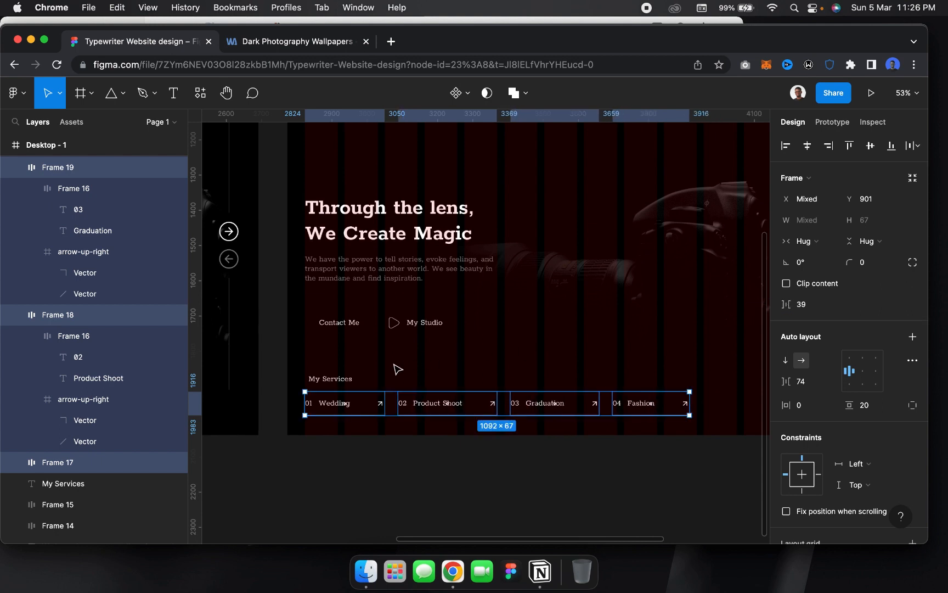
{"action": "key", "text": "shift+Up"}
{"action": "key", "text": "shift+Up"}
{"action": "key", "text": "shift+Up"}
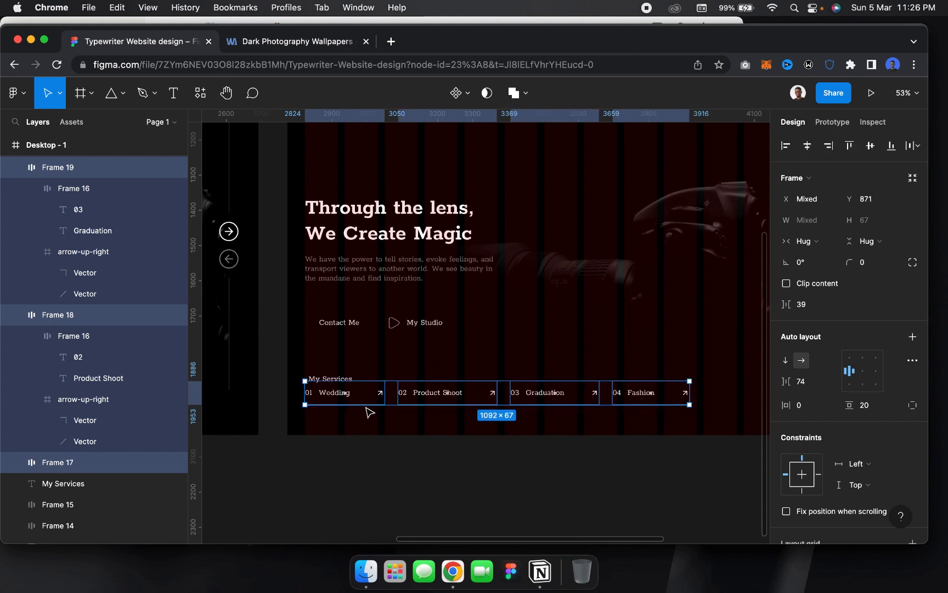
{"action": "key", "text": "shift+Down"}
Nudge the row of service items sideways and bring its left edge back in line with the first grid column
{"action": "key", "text": "shift+Right"}
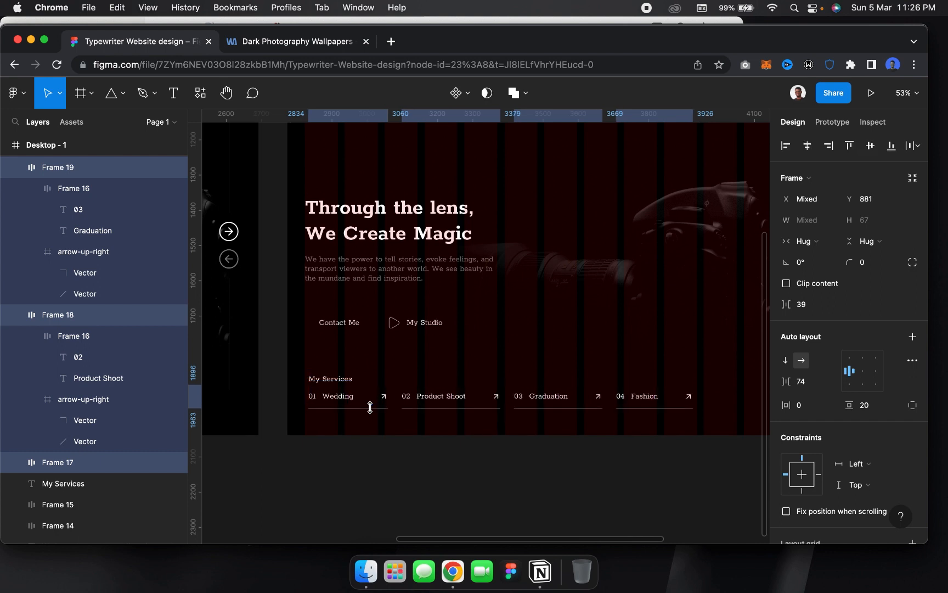
{"action": "key", "text": "Left"}
{"action": "key", "text": "Left"}
{"action": "key", "text": "Left"}
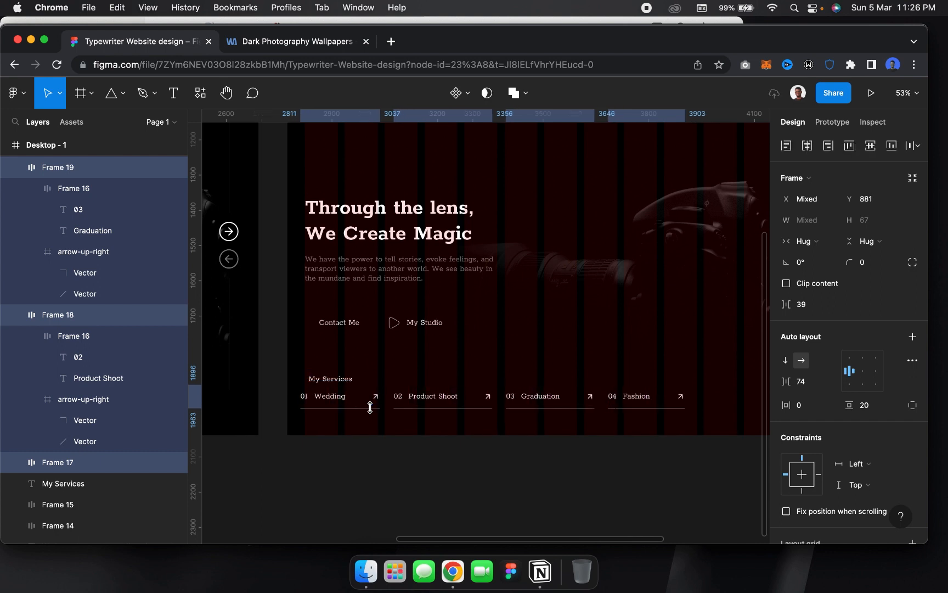
{"action": "key", "text": "Left"}
{"action": "key", "text": "Left"}
{"action": "key", "text": "Left"}
{"action": "key", "text": "Left"}
{"action": "key", "text": "Left"}
{"action": "key", "text": "Left"}
{"action": "key", "text": "Left"}
{"action": "key", "text": "Left"}
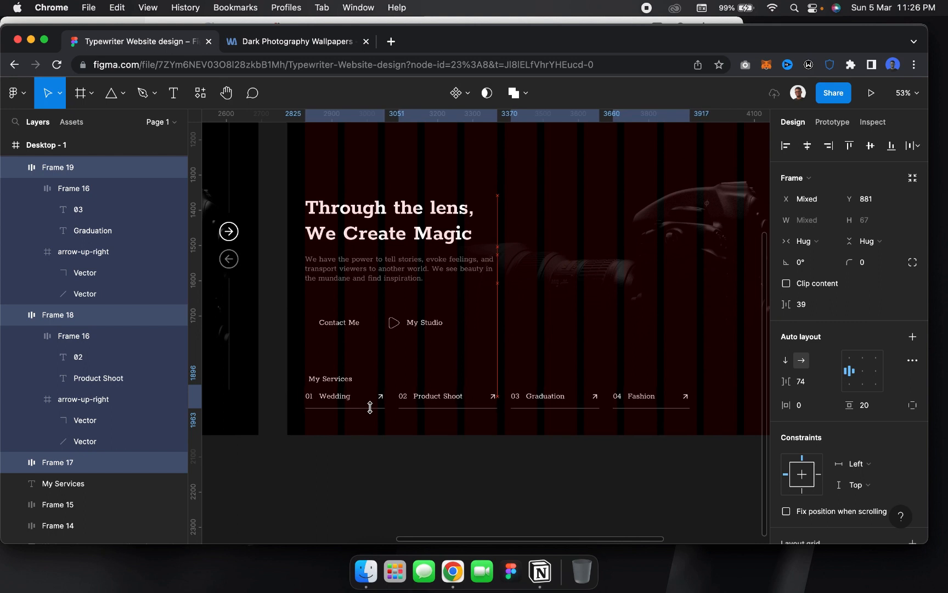
{"action": "key", "text": "Right"}
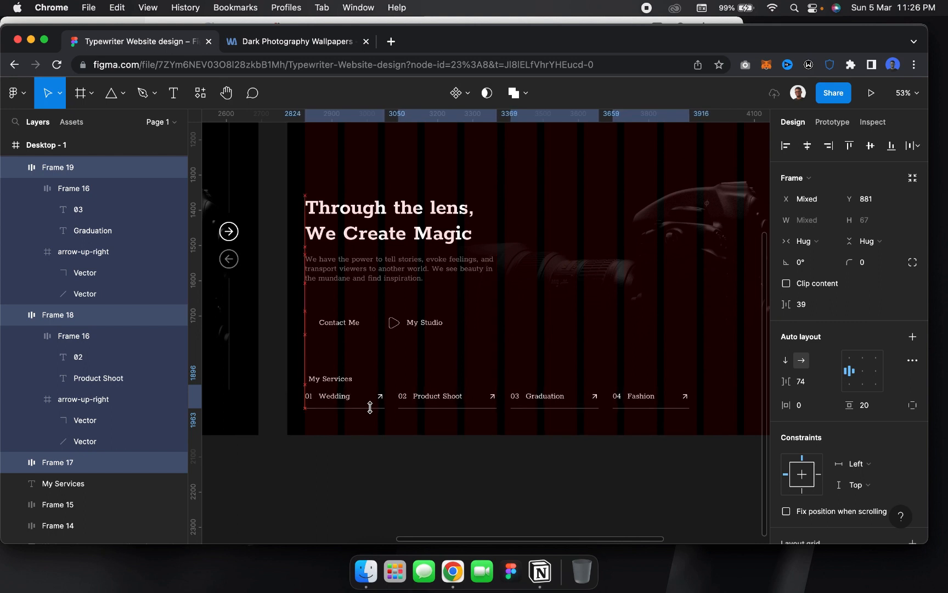
Move the My Services heading to X 50, Y 832, aligned with the left edge of the service row
{"action": "left_click", "coordinate": [345, 380]}
{"action": "key", "text": "shift+Up"}
{"action": "key", "text": "shift+Up"}
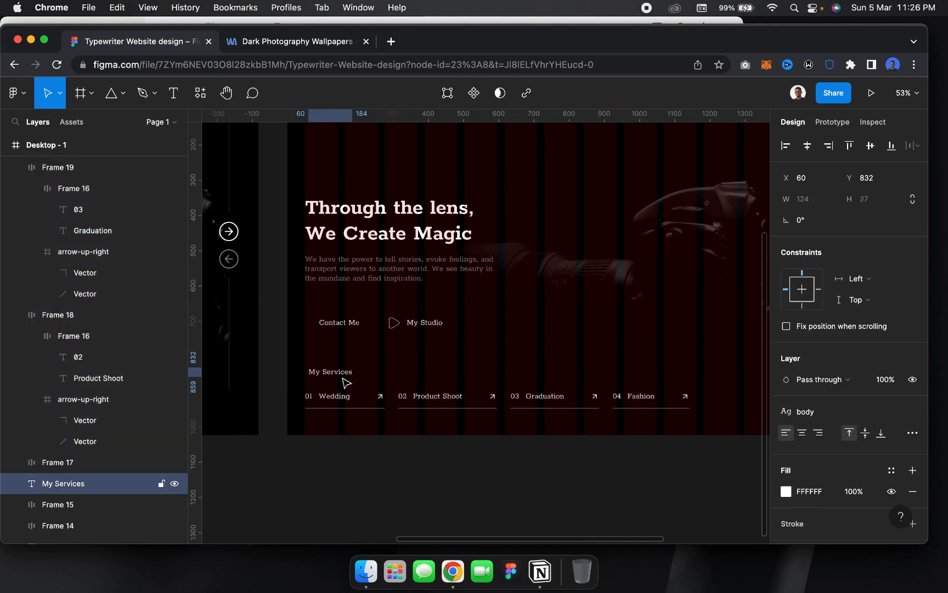
{"action": "key", "text": "shift+Left"}
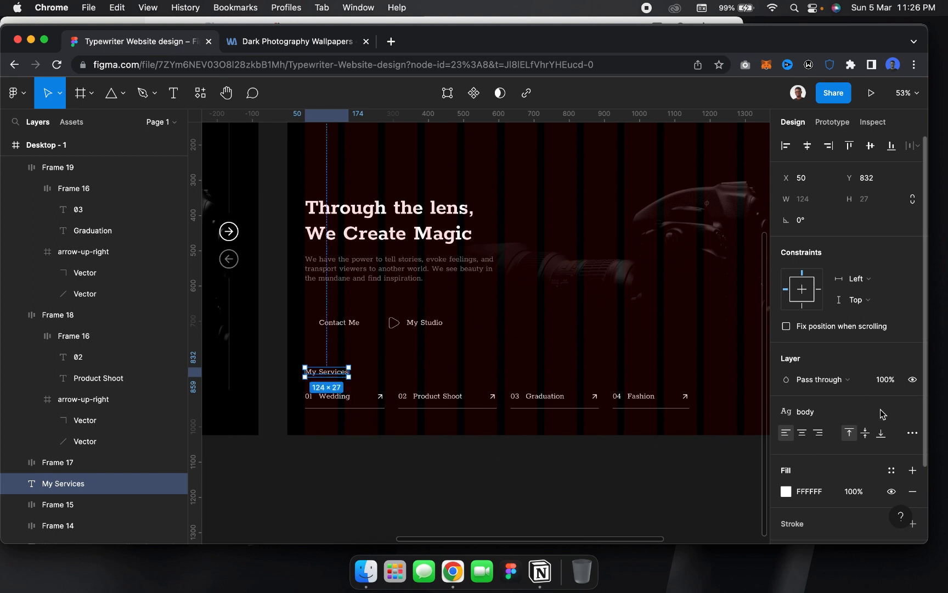
Detach the My Services heading from its body text style and set it to size 36 in SemiBold weight
{"action": "left_click", "coordinate": [905, 413]}
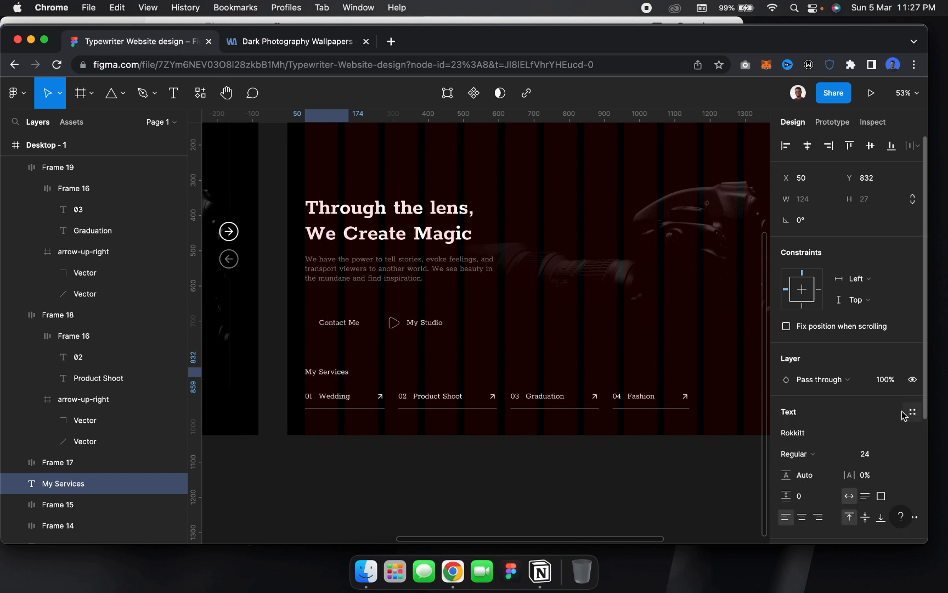
{"action": "left_click", "coordinate": [892, 455]}
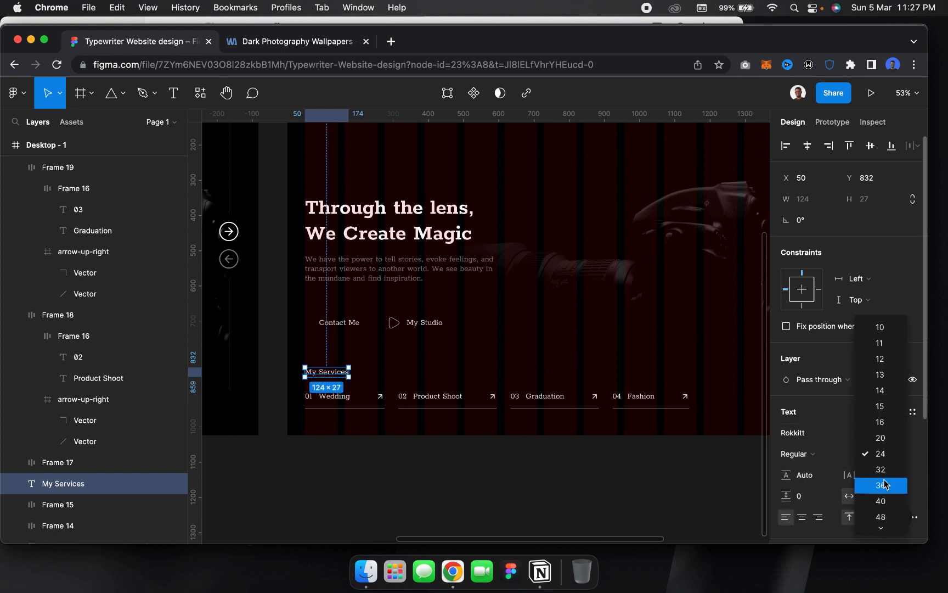
{"action": "left_click", "coordinate": [860, 484]}
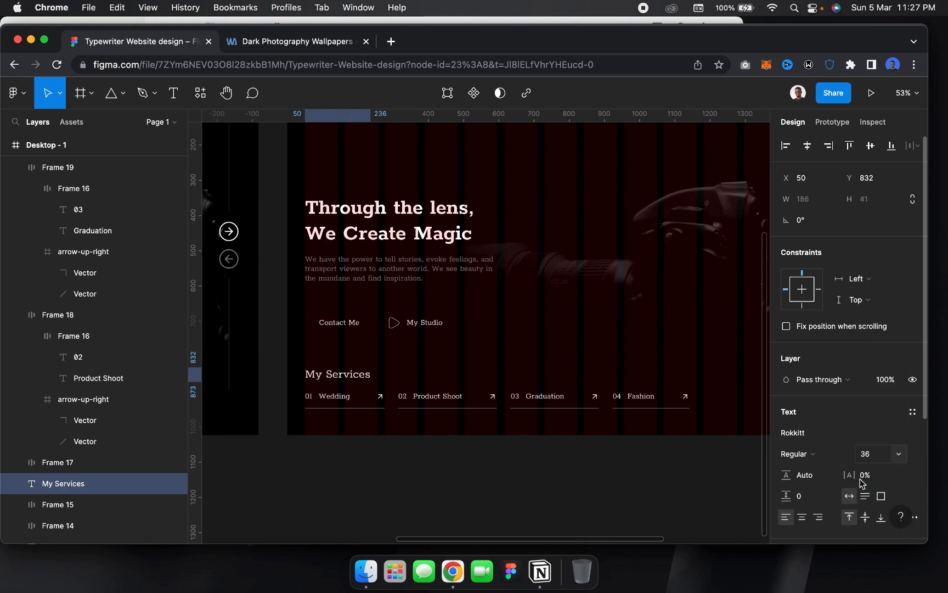
{"action": "left_click", "coordinate": [821, 453]}
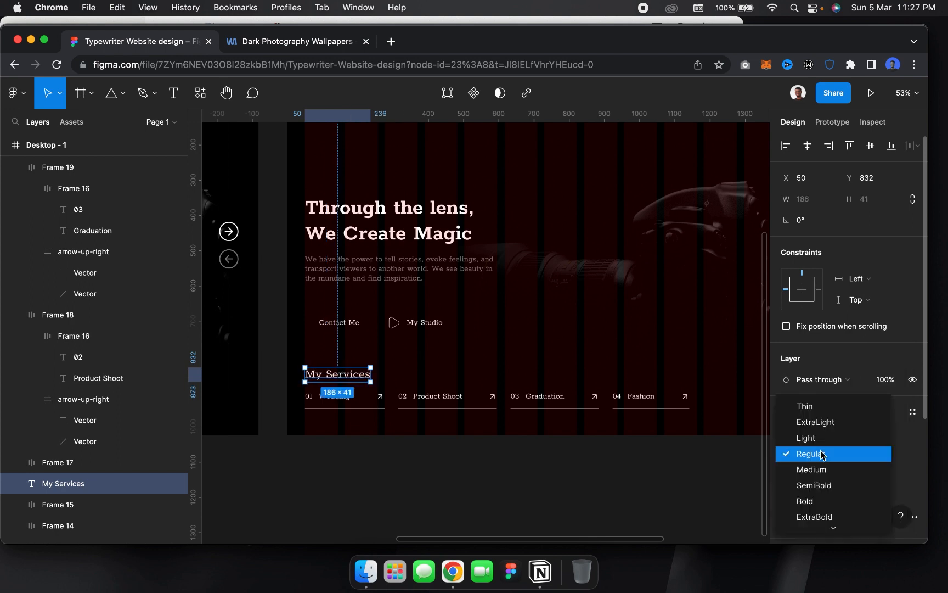
{"action": "left_click", "coordinate": [816, 485]}
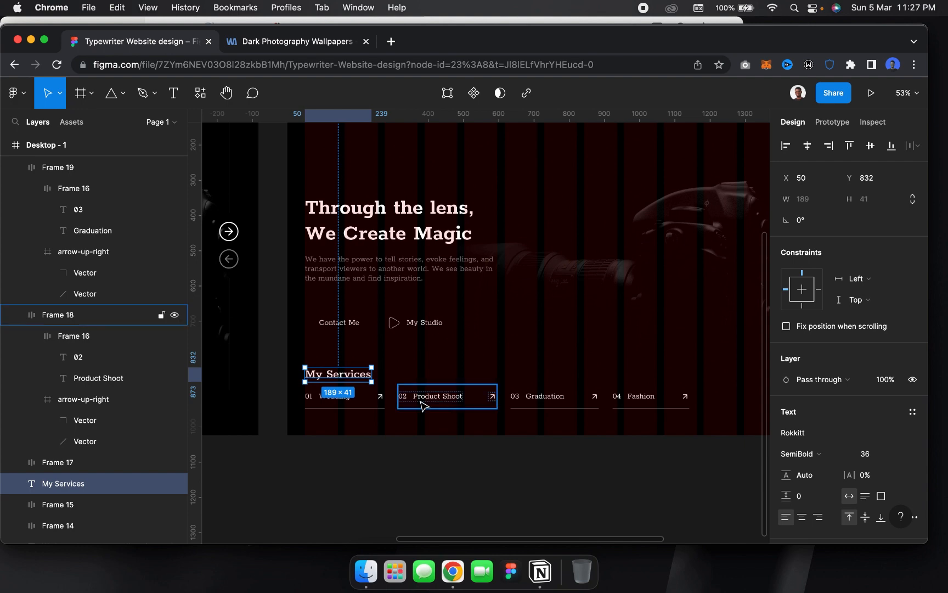
Check the heading against the Hero Section reference and set the My Services font size to 32
{"action": "scroll", "coordinate": [424, 406], "scroll_direction": "left", "scroll_amount": 8}
{"action": "scroll", "coordinate": [424, 406], "scroll_direction": "up", "scroll_amount": 2}
{"action": "scroll", "coordinate": [423, 406], "scroll_direction": "left", "scroll_amount": 6}
{"action": "scroll", "coordinate": [424, 406], "scroll_direction": "right", "scroll_amount": 12}
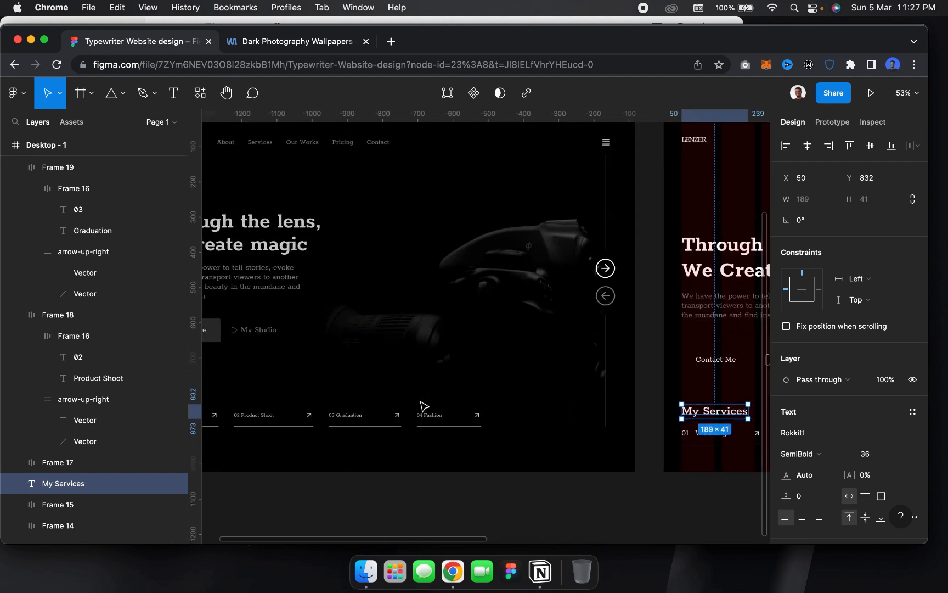
{"action": "left_click", "coordinate": [900, 455]}
{"action": "left_click", "coordinate": [885, 438]}
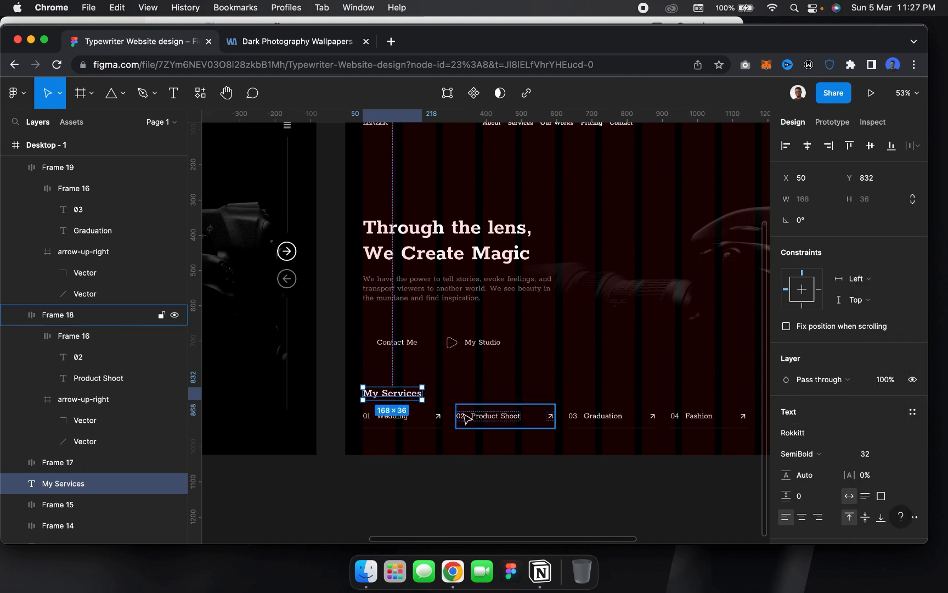
Compare the Desktop - 1 layout with the Hero Section reference, examining its vertical line and arrow buttons
{"action": "scroll", "coordinate": [464, 419], "scroll_direction": "down", "scroll_amount": 2}
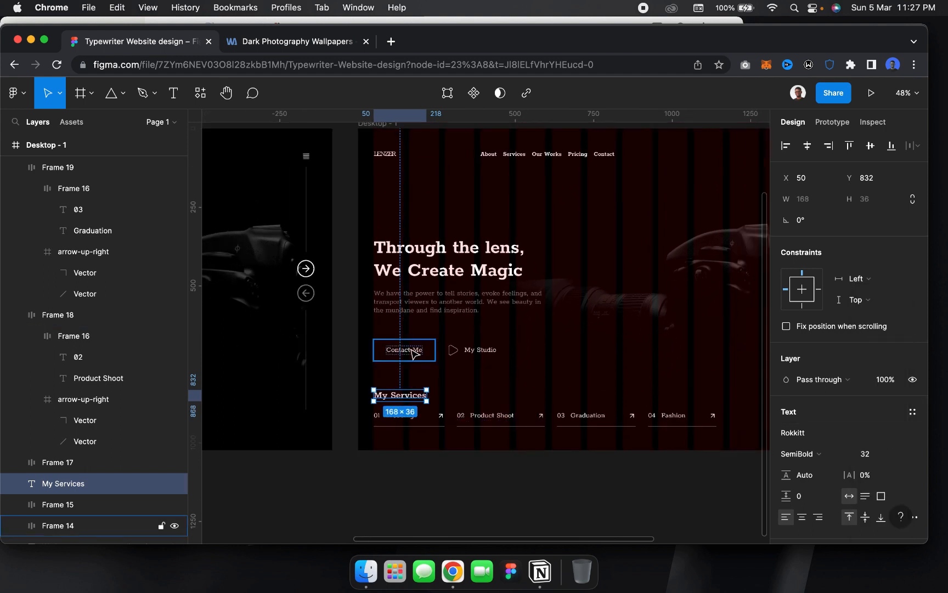
{"action": "scroll", "coordinate": [412, 352], "scroll_direction": "left", "scroll_amount": 4}
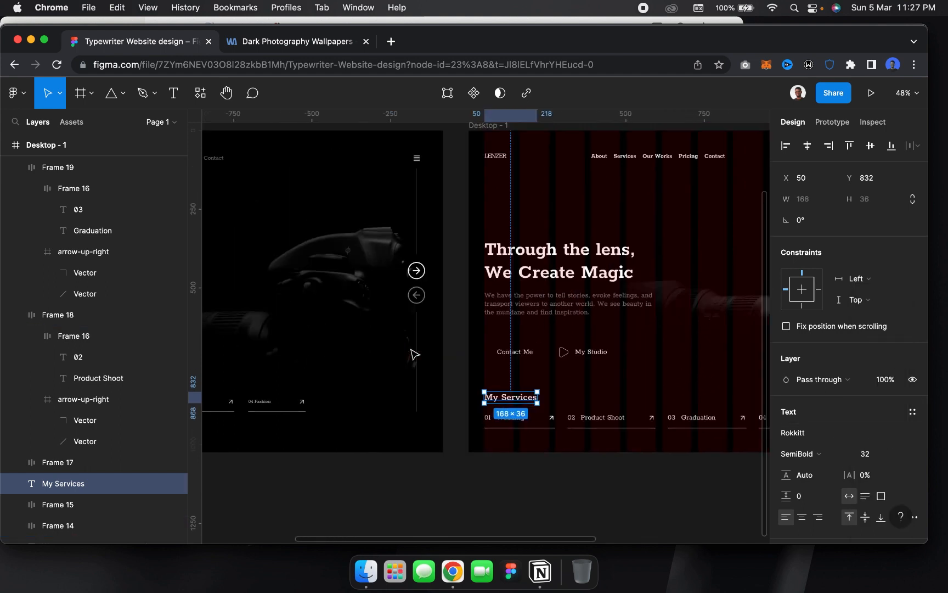
{"action": "scroll", "coordinate": [414, 354], "scroll_direction": "right", "scroll_amount": 5}
{"action": "scroll", "coordinate": [414, 354], "scroll_direction": "left", "scroll_amount": 5}
{"action": "scroll", "coordinate": [414, 354], "scroll_direction": "up", "scroll_amount": 1}
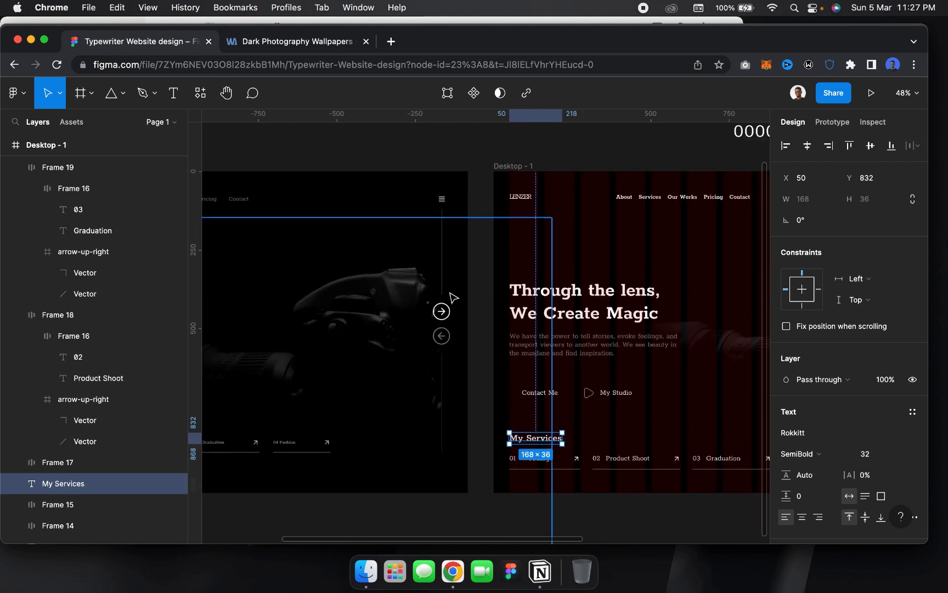
{"action": "scroll", "coordinate": [455, 300], "scroll_direction": "right", "scroll_amount": 4}
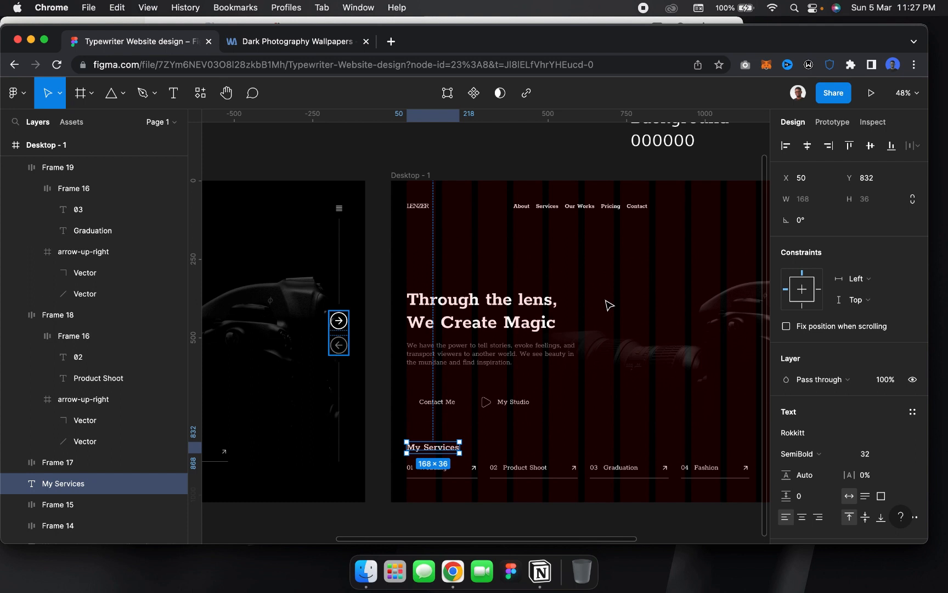
{"action": "scroll", "coordinate": [608, 306], "scroll_direction": "right", "scroll_amount": 3}
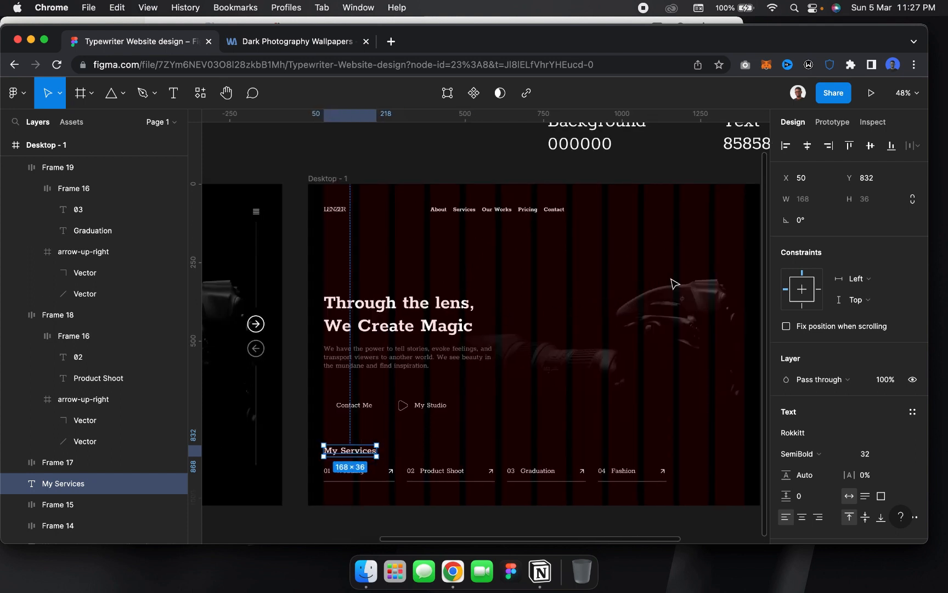
{"action": "key", "text": "Escape"}
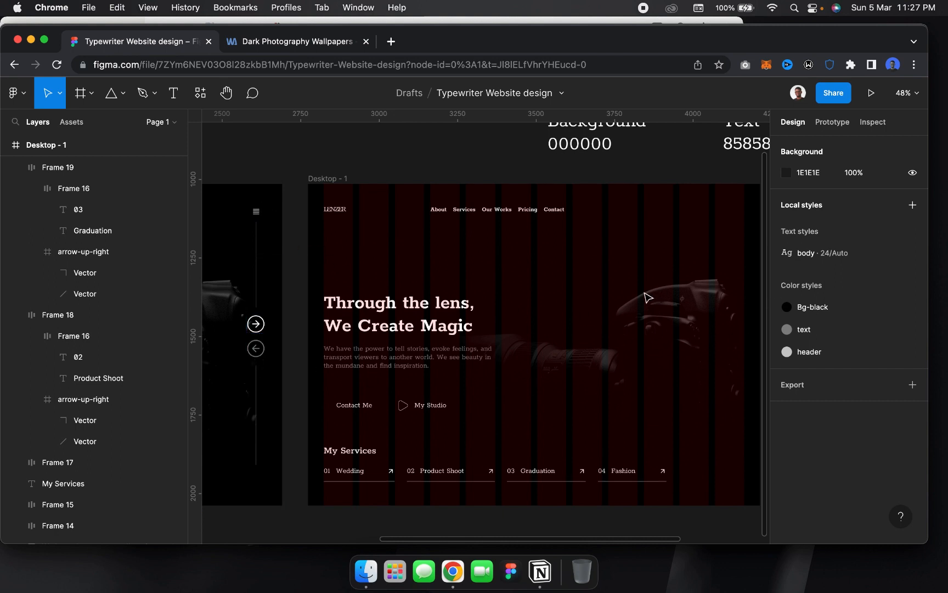
Draw a vertical line about 414 px long at X 1390 on the last grid column's edge, and place a duplicate above it at Y 531
{"action": "scroll", "coordinate": [648, 297], "scroll_direction": "right", "scroll_amount": 3}
{"action": "scroll", "coordinate": [649, 297], "scroll_direction": "right", "scroll_amount": 1}
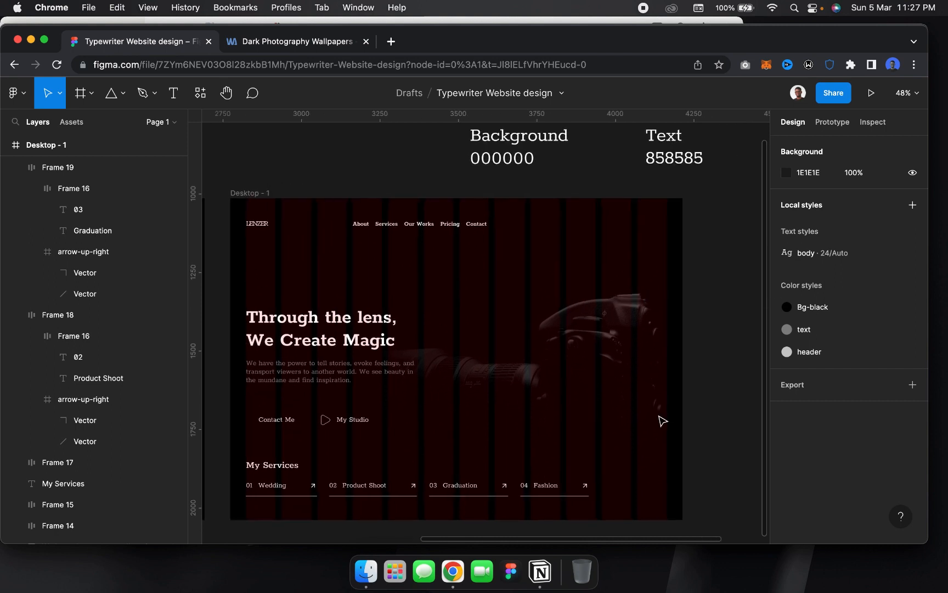
{"action": "key", "text": "l"}
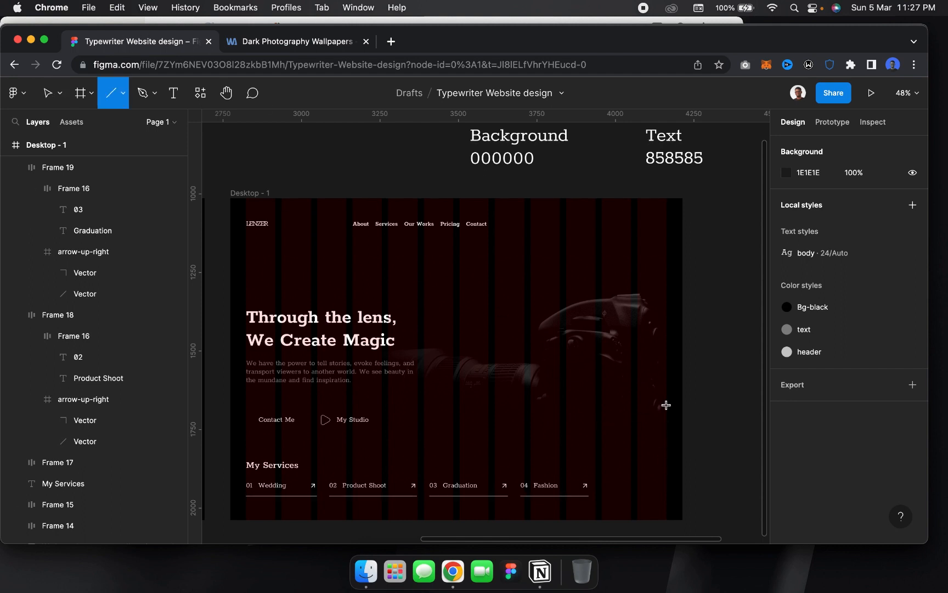
{"action": "left_click_drag", "start_coordinate": [666, 482], "coordinate": [668, 355]}
{"action": "key", "text": "super+d"}
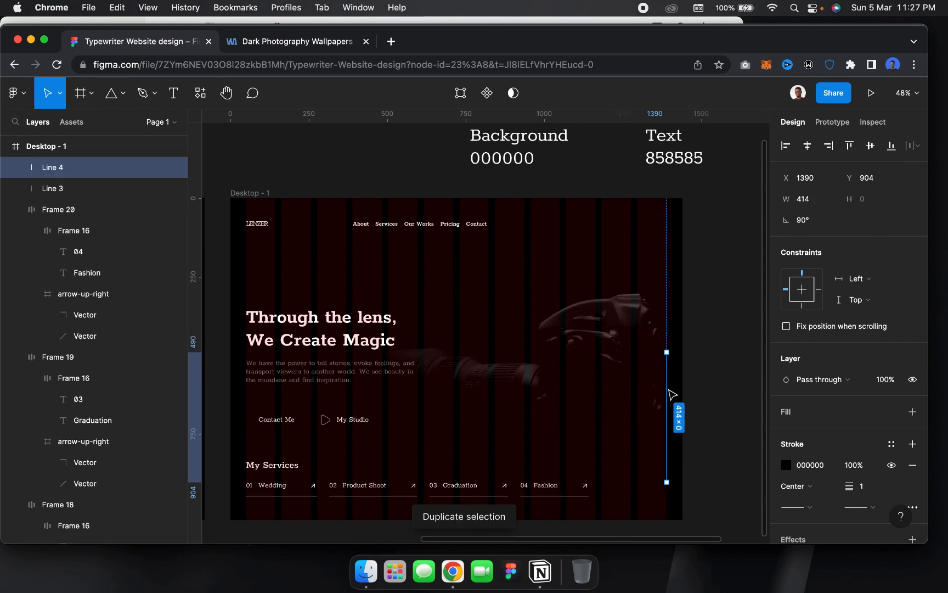
{"action": "left_click_drag", "start_coordinate": [664, 276], "coordinate": [669, 280]}
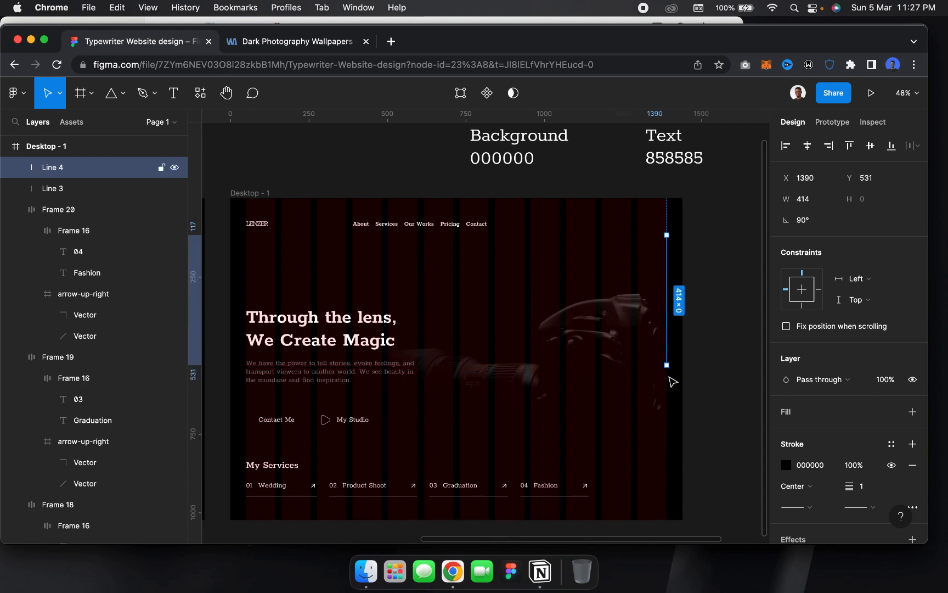
Set the stroke colour of both vertical lines to white, FFFFFF
{"action": "left_click", "coordinate": [667, 419], "text": "shift"}
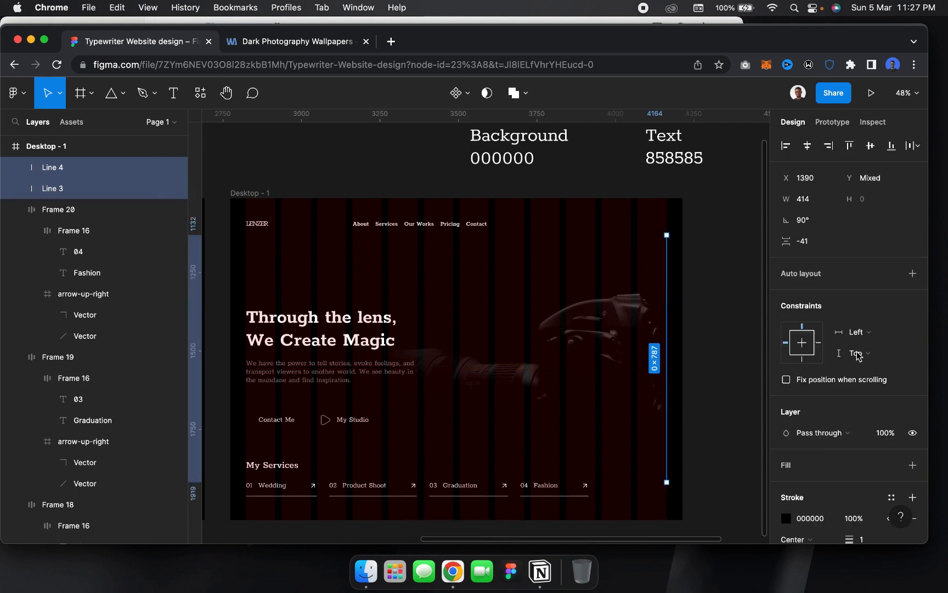
{"action": "left_click", "coordinate": [821, 520]}
{"action": "type", "text": "fff"}
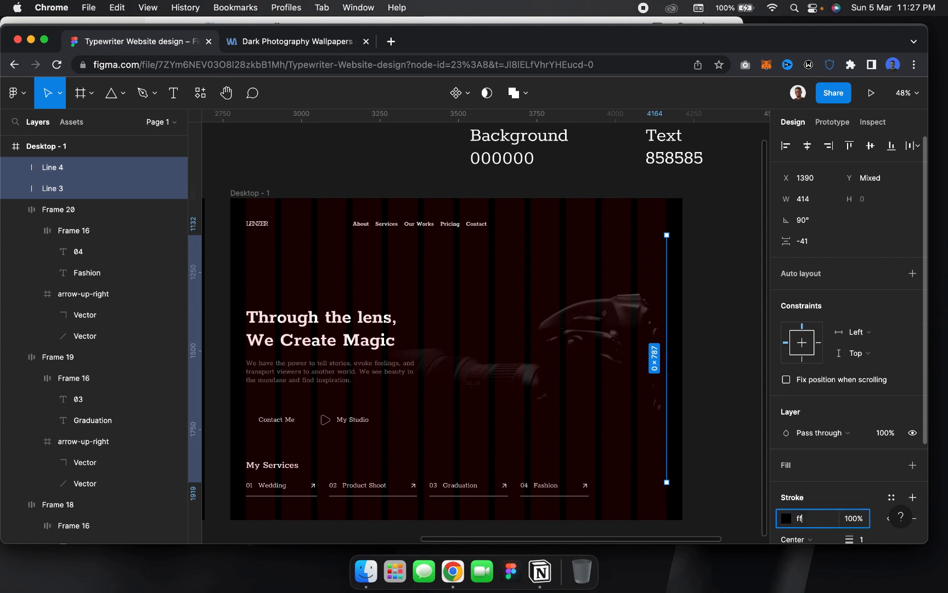
{"action": "key", "text": "Return"}
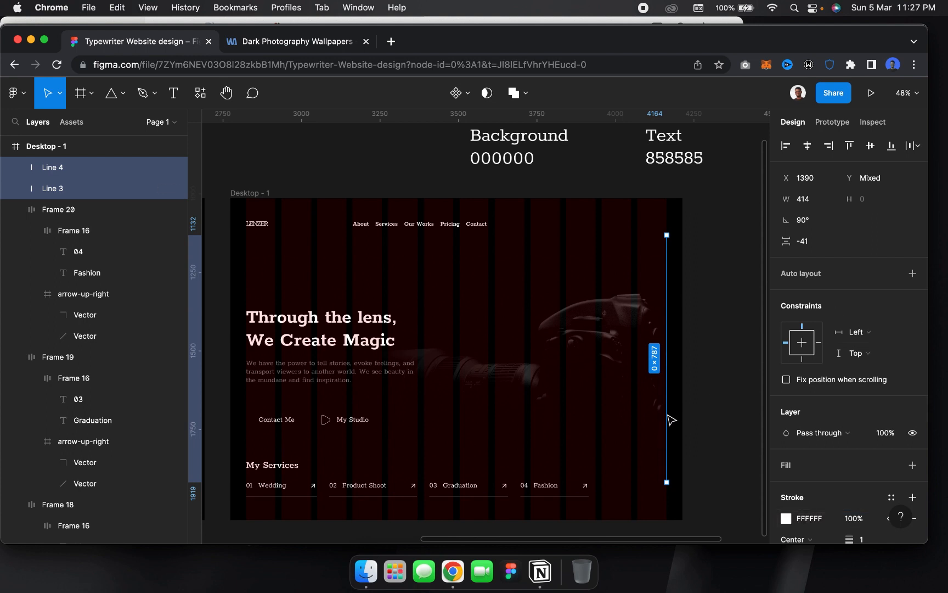
Move the lower vertical line down to Y 948, level with the underlines of the My Services row
{"action": "left_click", "coordinate": [669, 417]}
{"action": "left_click", "coordinate": [667, 416]}
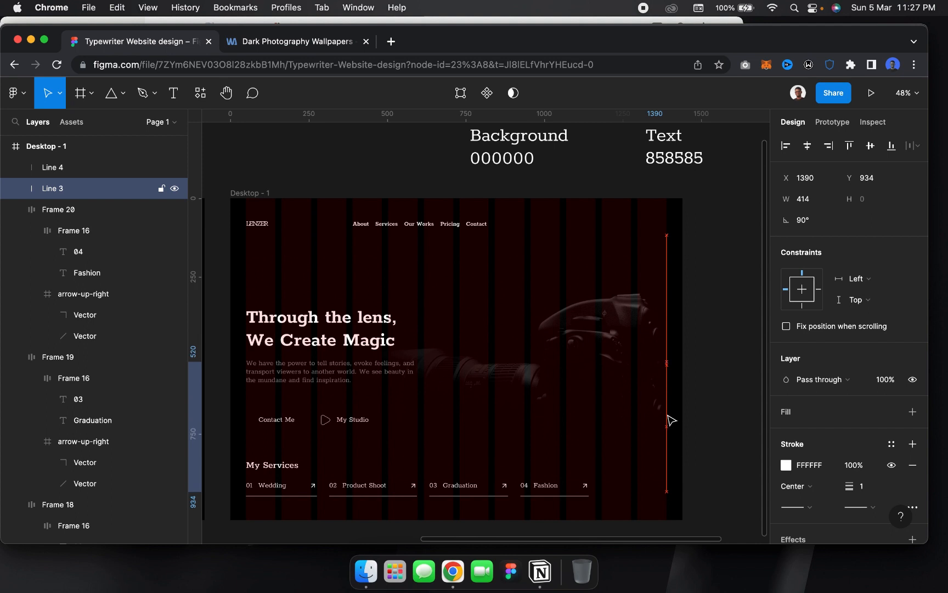
{"action": "key", "text": "Down"}
{"action": "key", "text": "Down"}
{"action": "key", "text": "Down"}
{"action": "key", "text": "Down"}
{"action": "key", "text": "Down"}
{"action": "key", "text": "Down"}
{"action": "key", "text": "Down"}
{"action": "key", "text": "Down"}
{"action": "key", "text": "Down"}
{"action": "key", "text": "Down"}
{"action": "key", "text": "Down"}
{"action": "key", "text": "Down"}
{"action": "key", "text": "Down"}
{"action": "key", "text": "Down"}
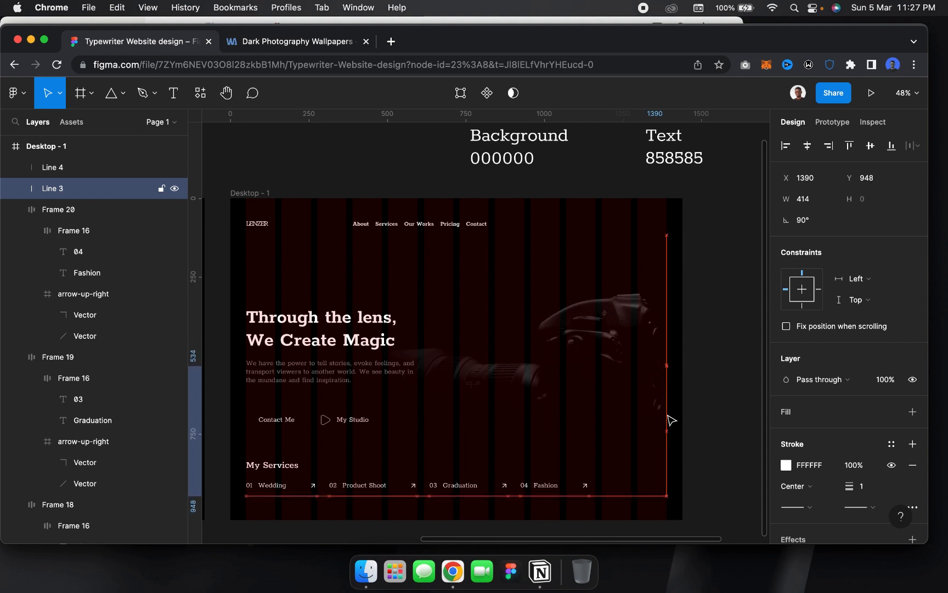
{"action": "key", "text": "Down"}
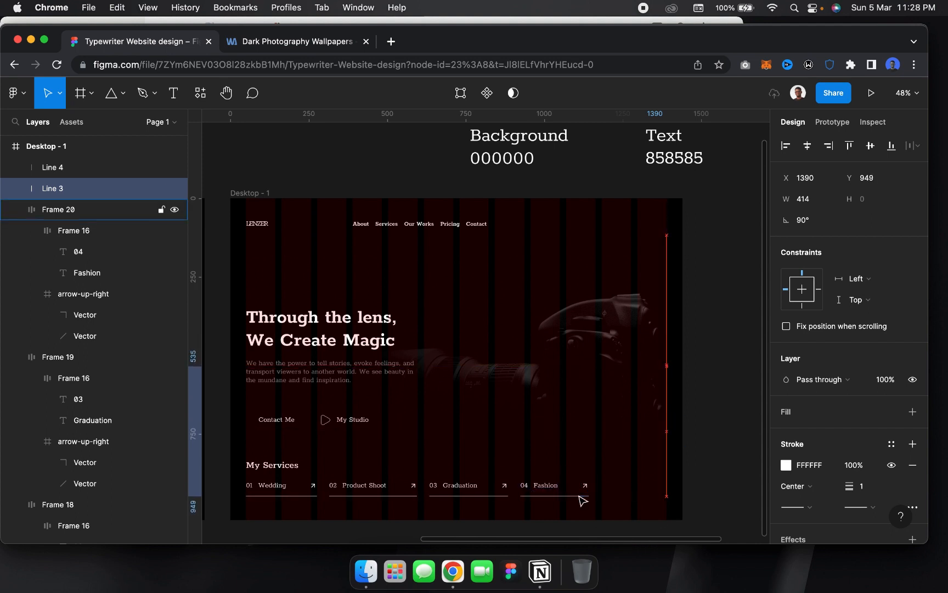
{"action": "key", "text": "Down"}
{"action": "key", "text": "Down"}
{"action": "key", "text": "Up"}
{"action": "key", "text": "Up"}
{"action": "key", "text": "Up"}
{"action": "key", "text": "Up"}
{"action": "key", "text": "Up"}
{"action": "key", "text": "Up"}
{"action": "key", "text": "Up"}
{"action": "key", "text": "Up"}
{"action": "key", "text": "Up"}
{"action": "left_click", "coordinate": [669, 321]}
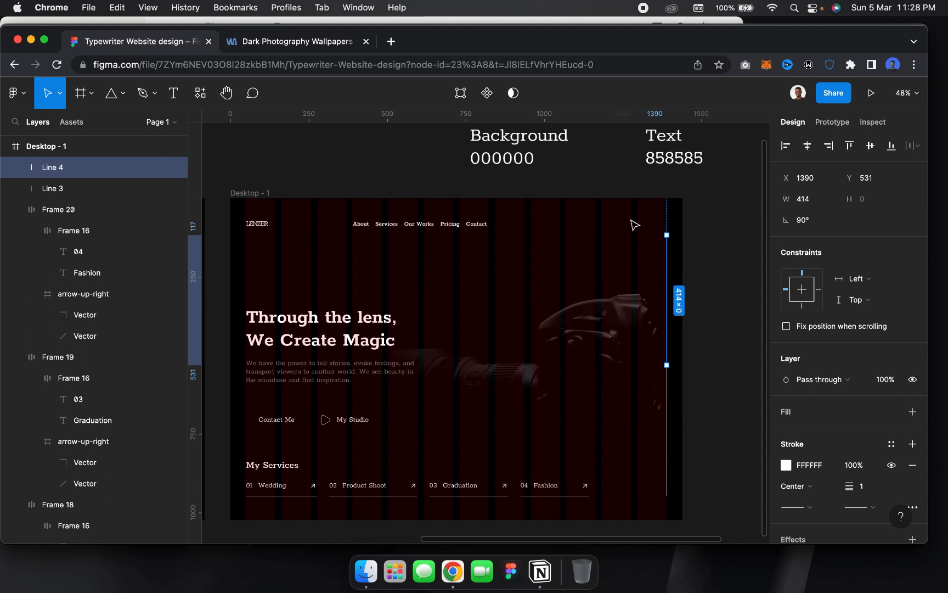
{"action": "left_click", "coordinate": [691, 261]}
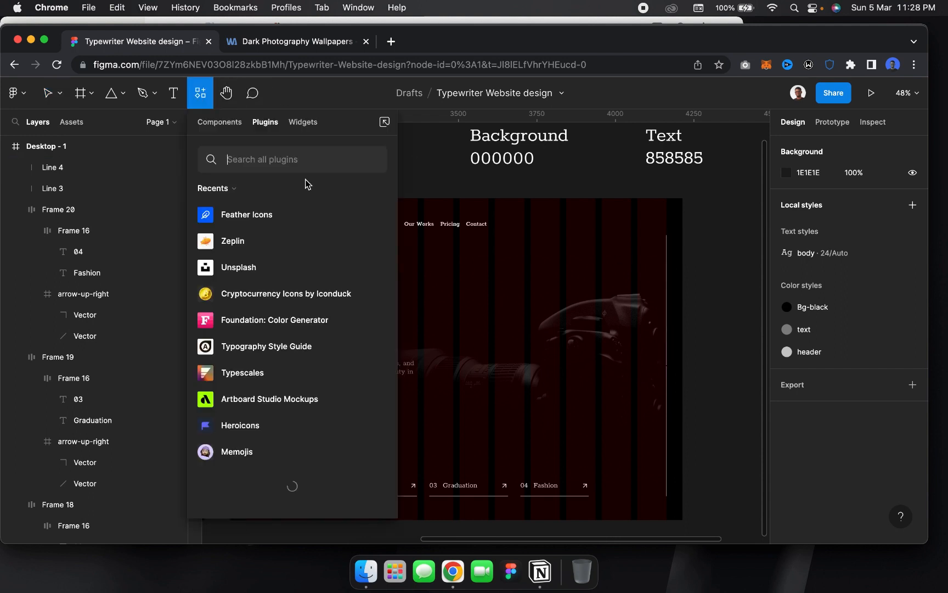
Insert the arrow-right-circle, arrow-left-circle and align-justify icons from the Feather Icons plugin on the empty canvas beside Desktop - 1
{"action": "scroll", "coordinate": [495, 243], "scroll_direction": "right", "scroll_amount": 10}
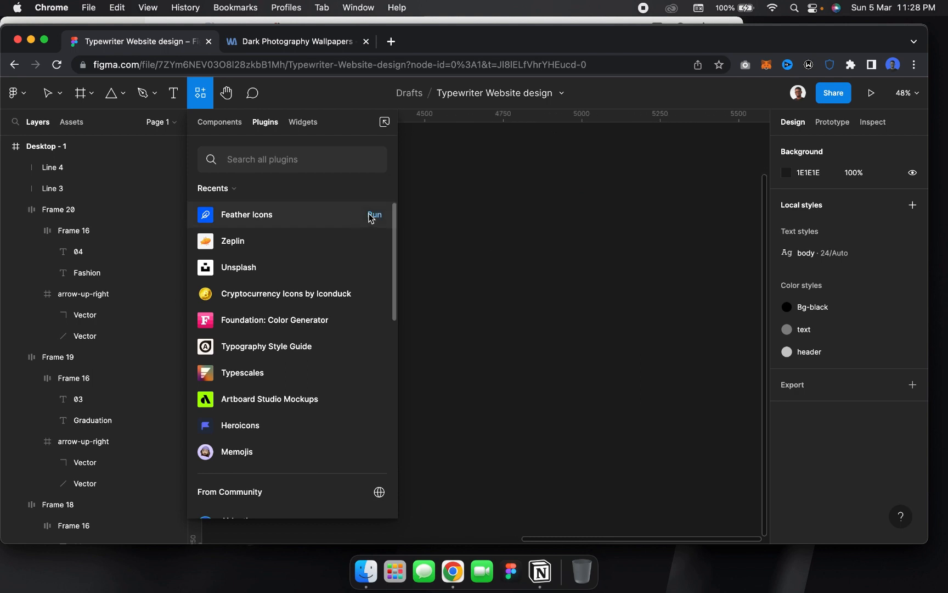
{"action": "left_click", "coordinate": [371, 217]}
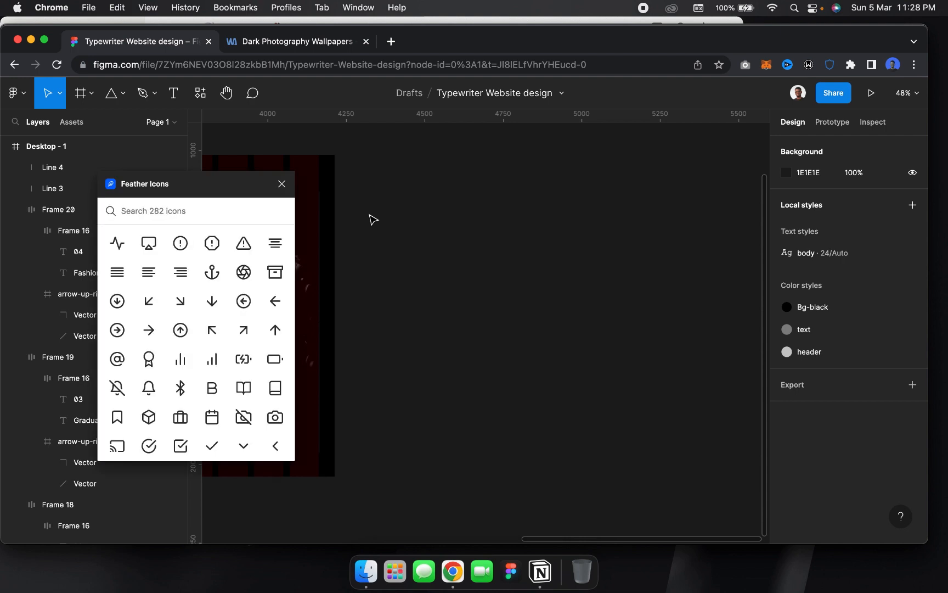
{"action": "left_click", "coordinate": [119, 333]}
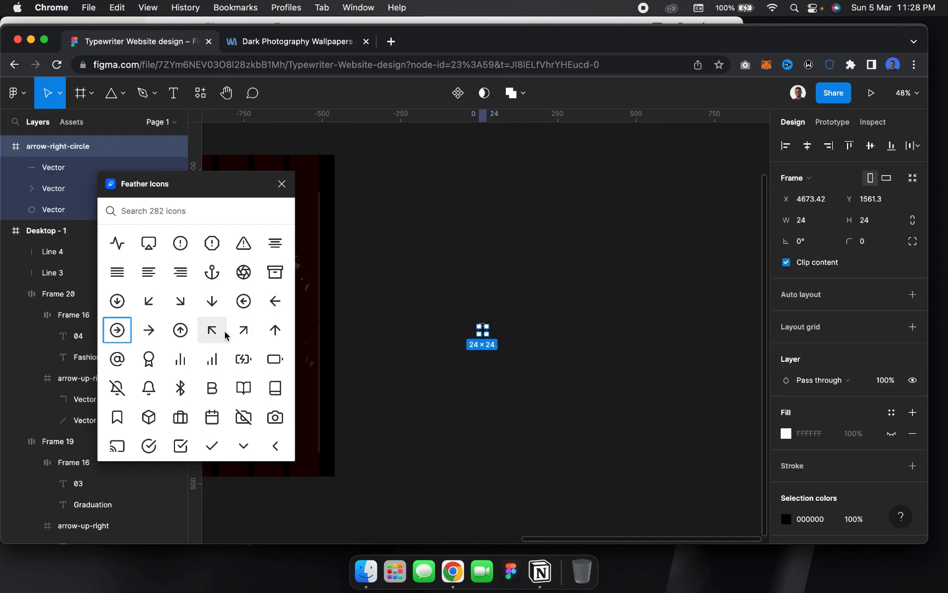
{"action": "left_click", "coordinate": [408, 336]}
{"action": "left_click", "coordinate": [247, 299]}
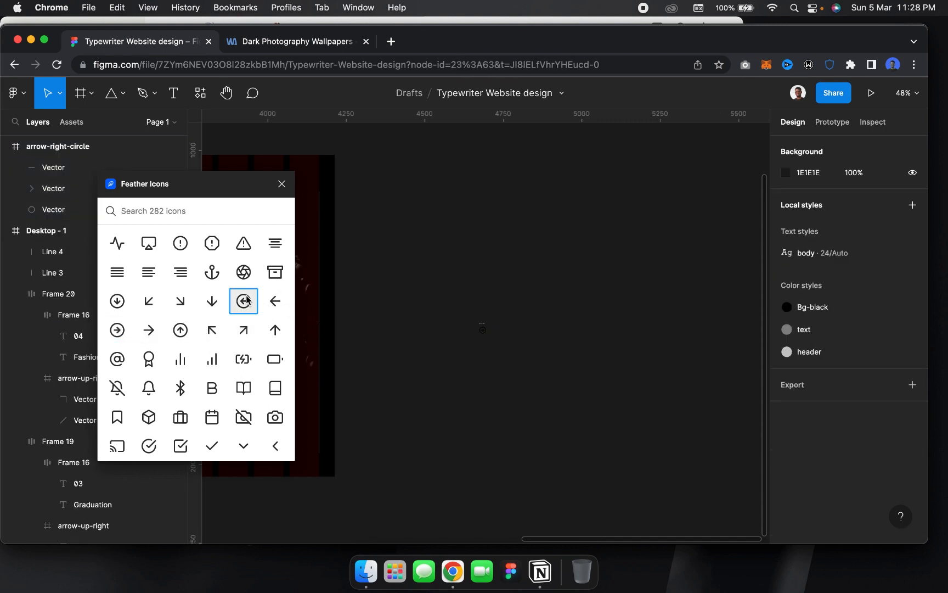
{"action": "left_click", "coordinate": [465, 290]}
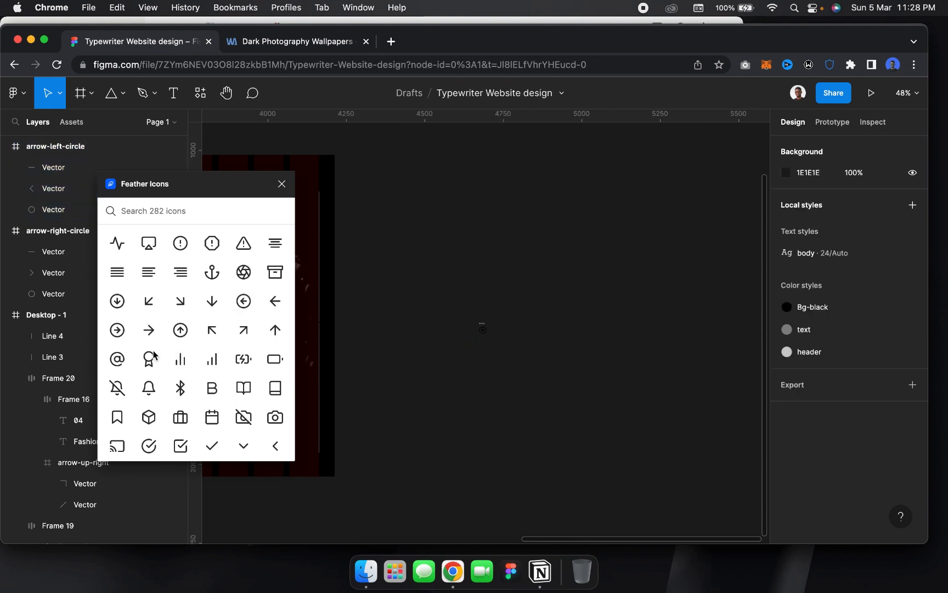
{"action": "left_click", "coordinate": [119, 272]}
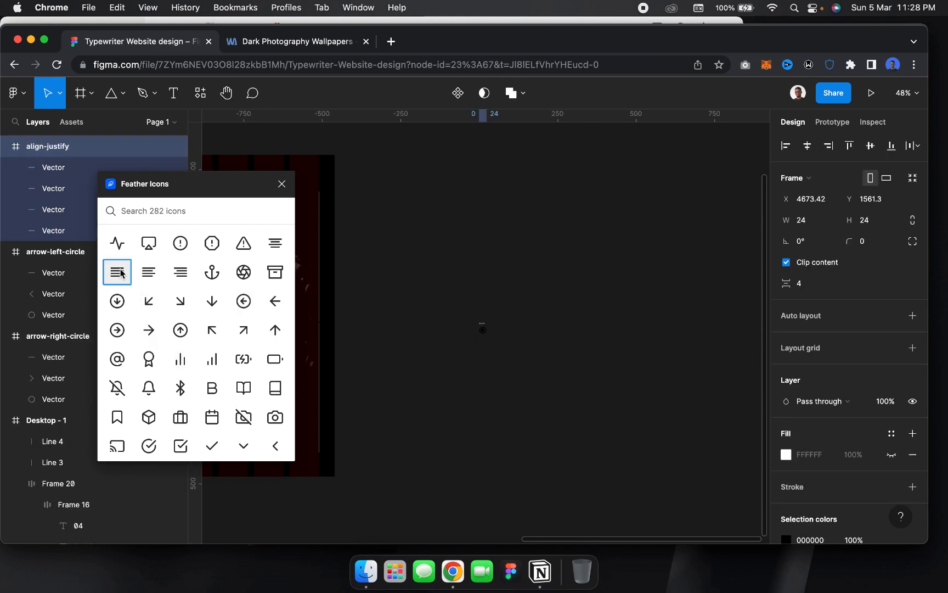
{"action": "left_click", "coordinate": [281, 183]}
Set the colour of the three inserted icons to white, FFFFFF
{"action": "scroll", "coordinate": [453, 363], "scroll_direction": "up", "scroll_amount": 5}
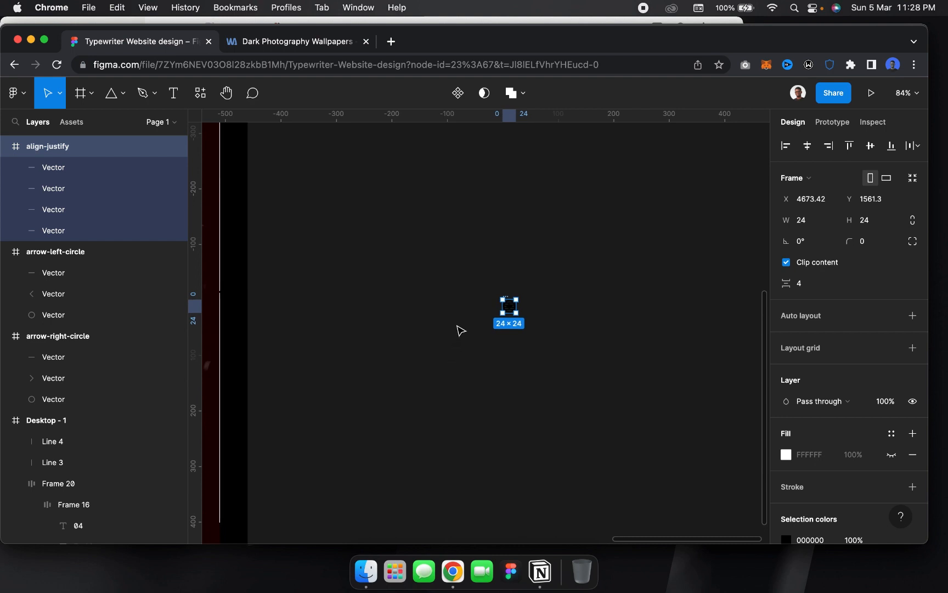
{"action": "left_click_drag", "start_coordinate": [476, 248], "coordinate": [654, 376]}
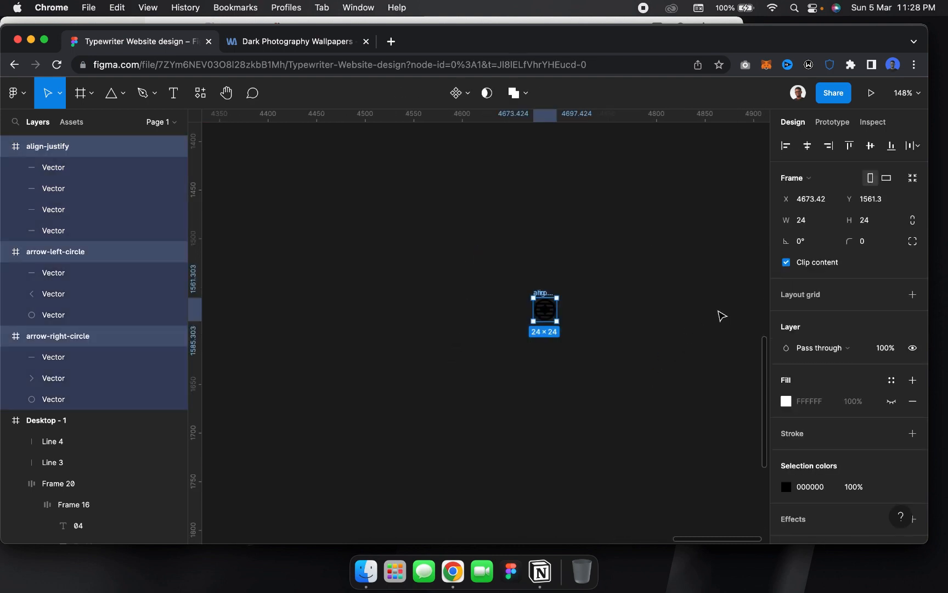
{"action": "scroll", "coordinate": [722, 315], "scroll_direction": "down", "scroll_amount": 5}
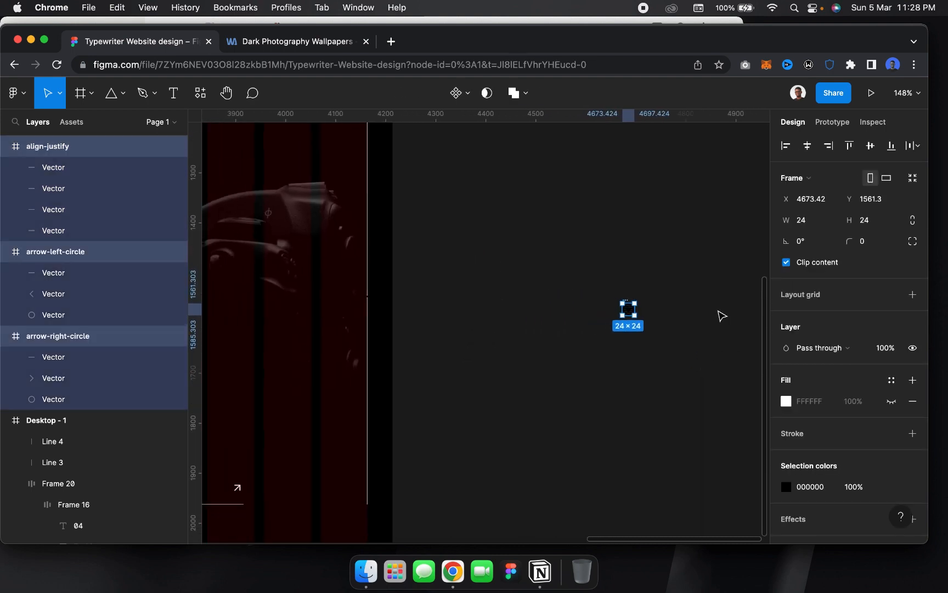
{"action": "left_click", "coordinate": [821, 490]}
{"action": "type", "text": "f"}
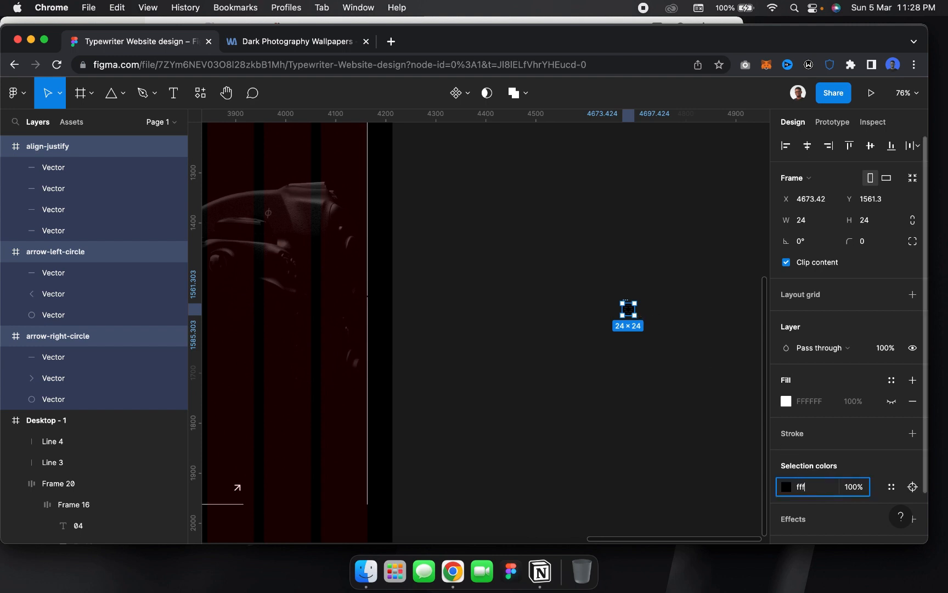
{"action": "type", "text": "ff"}
{"action": "key", "text": "Return"}
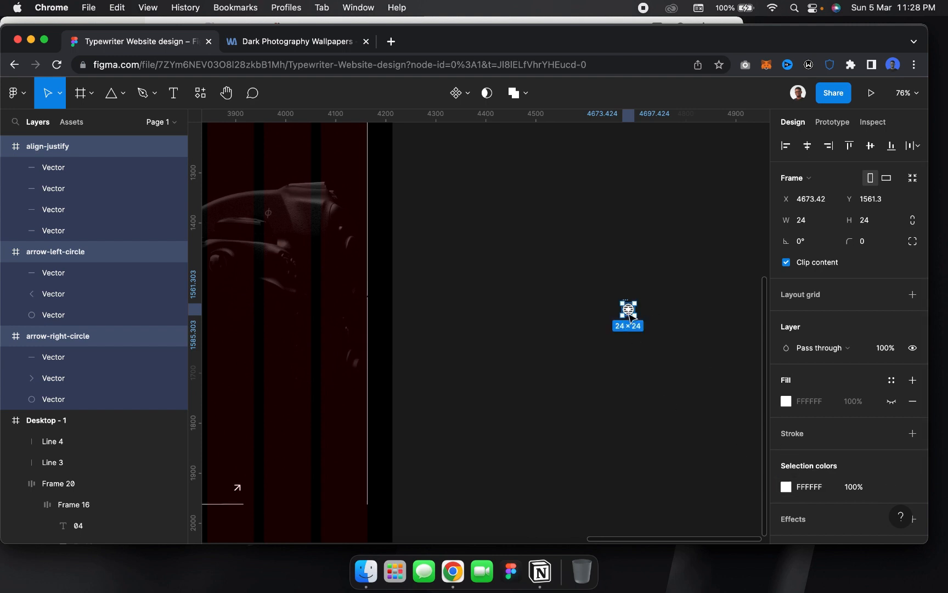
Move the three stacked icons into the Desktop - 1 frame at X 1260, Y 300, over the camera image
{"action": "left_click_drag", "start_coordinate": [490, 269], "coordinate": [312, 191]}
{"action": "scroll", "coordinate": [312, 190], "scroll_direction": "up", "scroll_amount": 3}
{"action": "scroll", "coordinate": [311, 191], "scroll_direction": "left", "scroll_amount": 4}
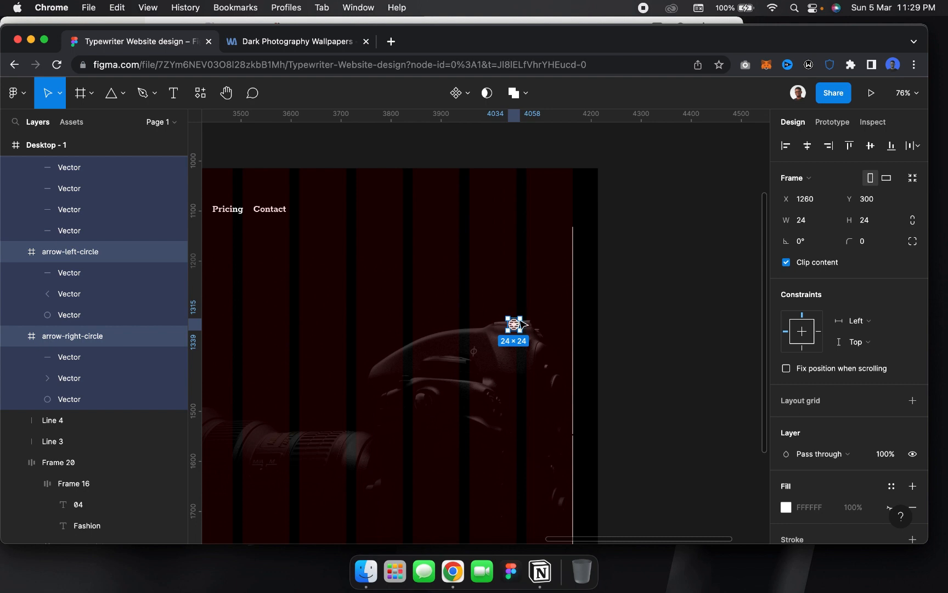
{"action": "key", "text": "Escape"}
Place the align-justify icon above the vertical line at X 1366, Y 75, with its proportions constrained
{"action": "scroll", "coordinate": [64, 196], "scroll_direction": "up", "scroll_amount": 1}
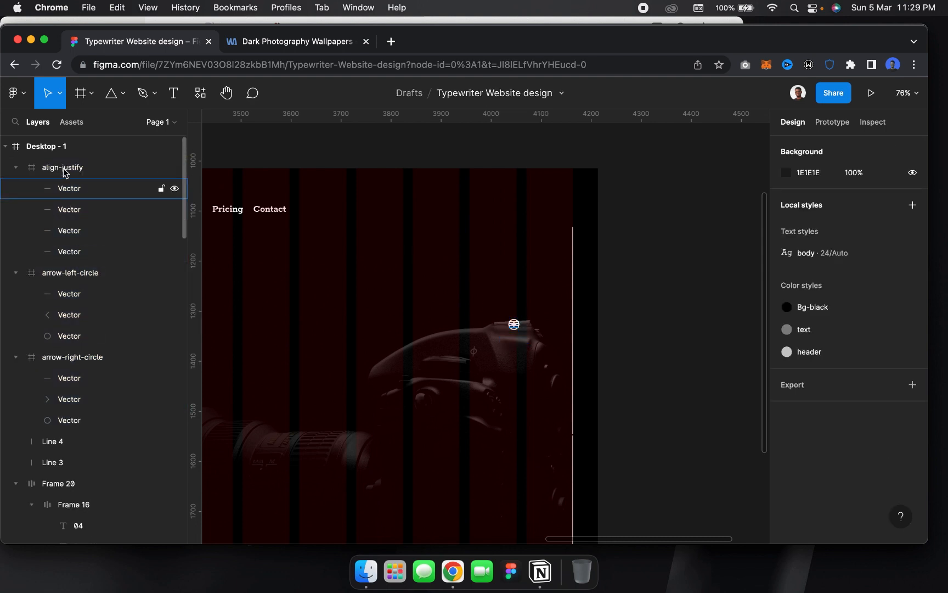
{"action": "left_click", "coordinate": [94, 174]}
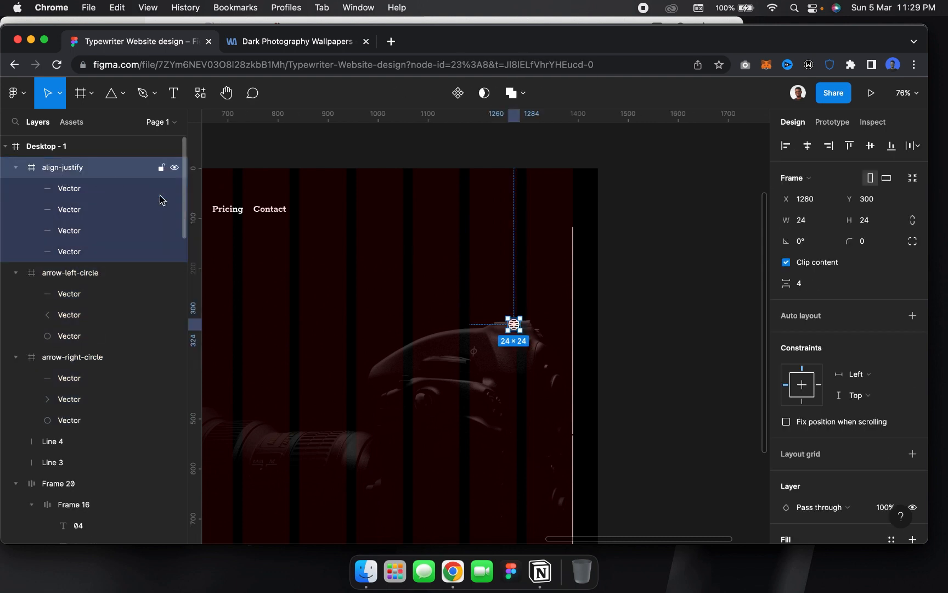
{"action": "key", "text": "shift+Up"}
{"action": "key", "text": "shift+Up"}
{"action": "key", "text": "shift+Up"}
{"action": "key", "text": "shift+Up"}
{"action": "key", "text": "shift+Up"}
{"action": "key", "text": "shift+Up"}
{"action": "key", "text": "shift+Up"}
{"action": "key", "text": "shift+Up"}
{"action": "key", "text": "shift+Up"}
{"action": "key", "text": "shift+Up"}
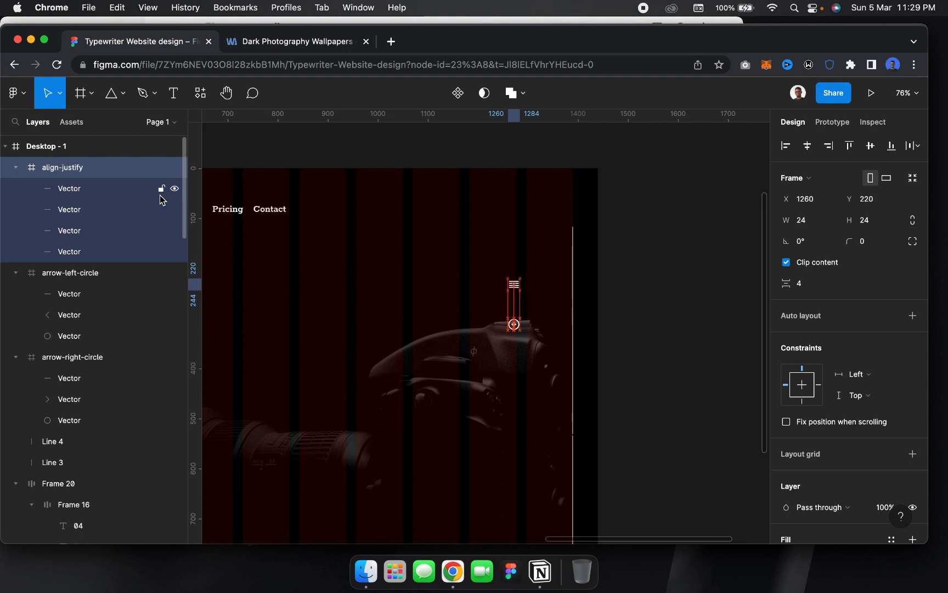
{"action": "key", "text": "shift+Up"}
{"action": "key", "text": "shift+Up"}
{"action": "key", "text": "shift+Up"}
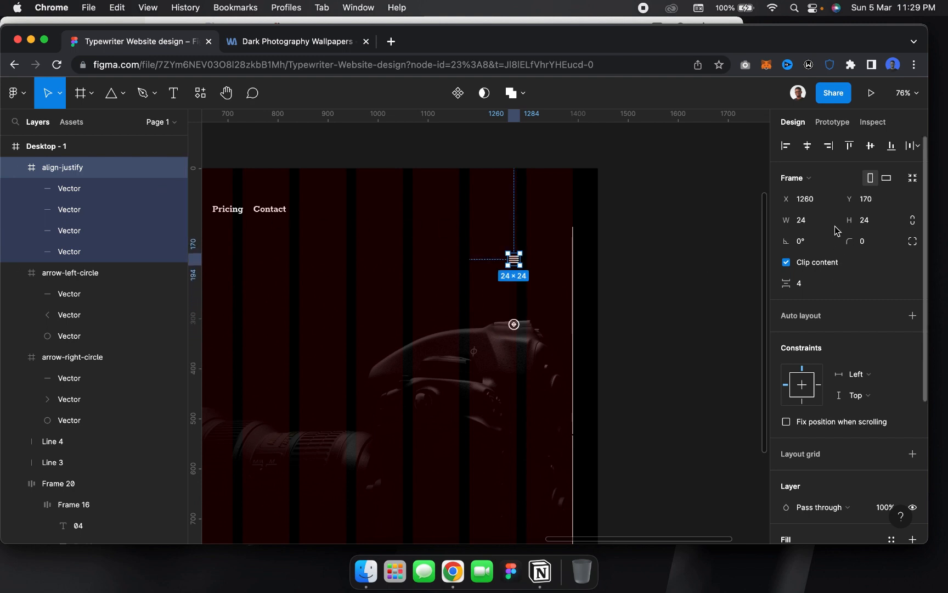
{"action": "left_click", "coordinate": [908, 222]}
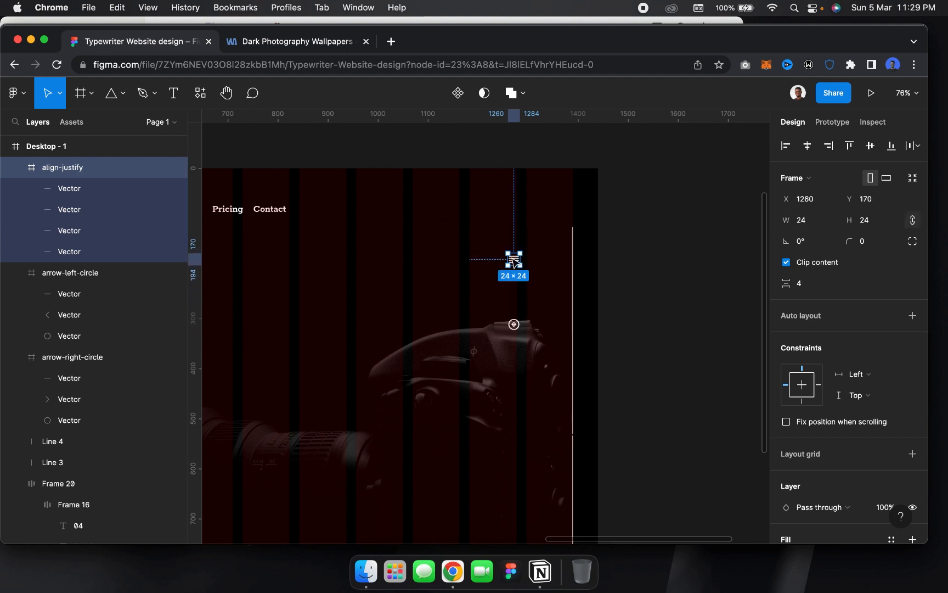
{"action": "left_click_drag", "start_coordinate": [564, 208], "coordinate": [567, 213]}
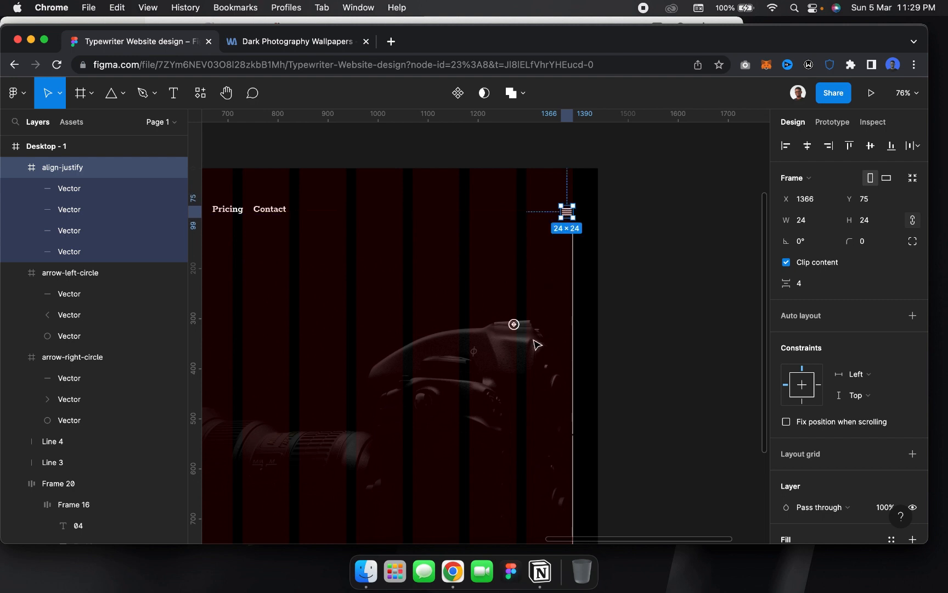
Resize both circled arrow icons to 64 × 64 with constrained proportions
{"action": "key", "text": "Escape"}
{"action": "left_click_drag", "start_coordinate": [495, 310], "coordinate": [539, 346]}
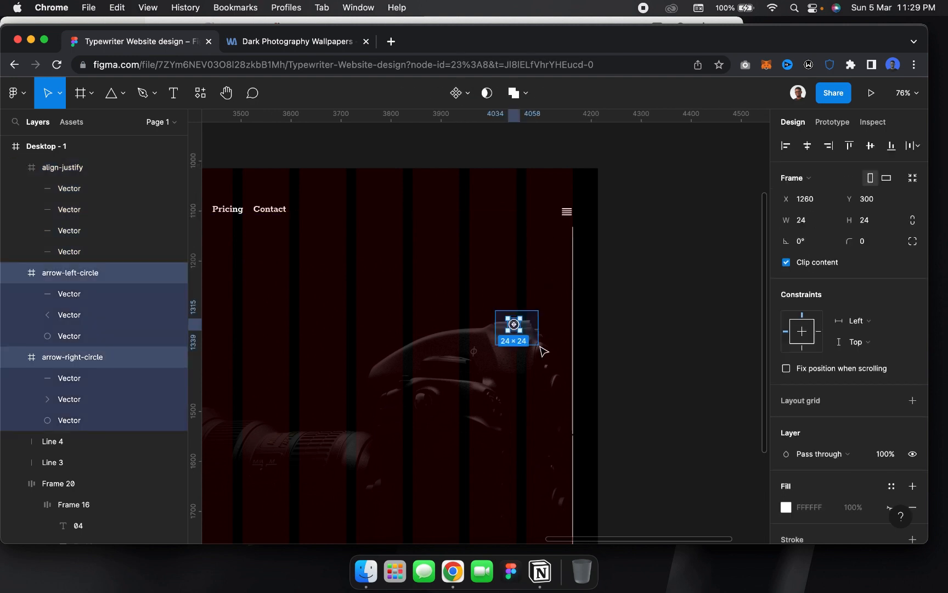
{"action": "left_click", "coordinate": [824, 225]}
{"action": "key", "text": "Return"}
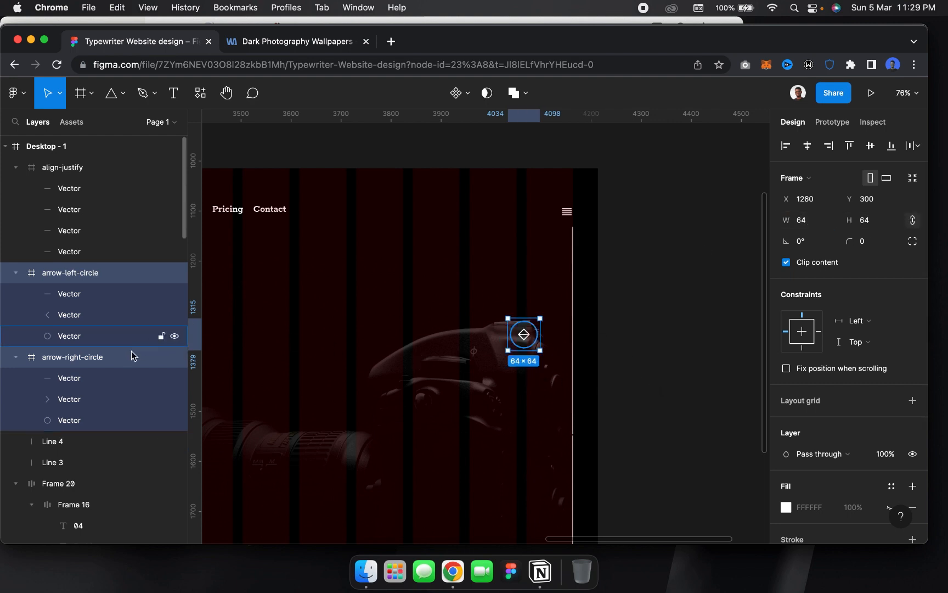
Move the arrow-left-circle icon straight down to Y 380, below the arrow-right-circle icon
{"action": "left_click", "coordinate": [90, 280]}
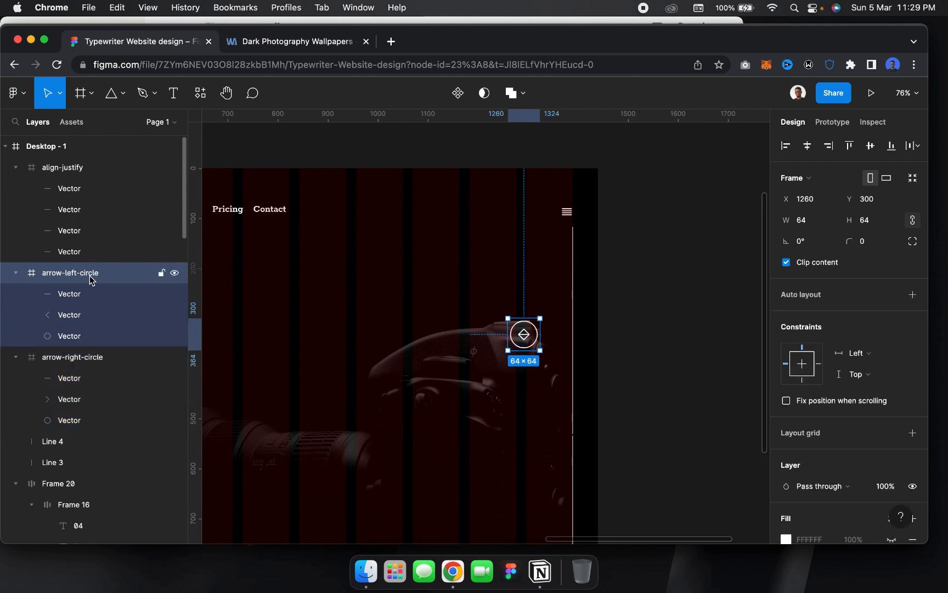
{"action": "key", "text": "shift+Down"}
{"action": "key", "text": "shift+Down"}
{"action": "key", "text": "shift+Down"}
{"action": "key", "text": "shift+Down"}
{"action": "key", "text": "shift+Down"}
{"action": "key", "text": "shift+Down"}
{"action": "key", "text": "shift+Down"}
{"action": "key", "text": "shift+Down"}
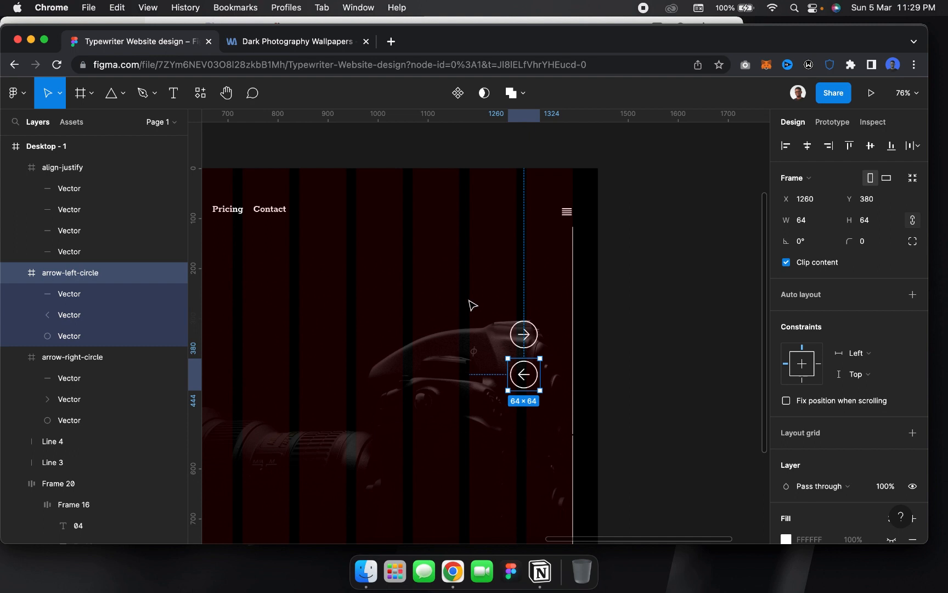
{"action": "key", "text": "Escape"}
Shorten both vertical lines to a length of 315
{"action": "scroll", "coordinate": [473, 304], "scroll_direction": "down", "scroll_amount": 2}
{"action": "scroll", "coordinate": [473, 304], "scroll_direction": "right", "scroll_amount": 1}
{"action": "scroll", "coordinate": [473, 304], "scroll_direction": "left", "scroll_amount": 1}
{"action": "scroll", "coordinate": [473, 304], "scroll_direction": "down", "scroll_amount": 2}
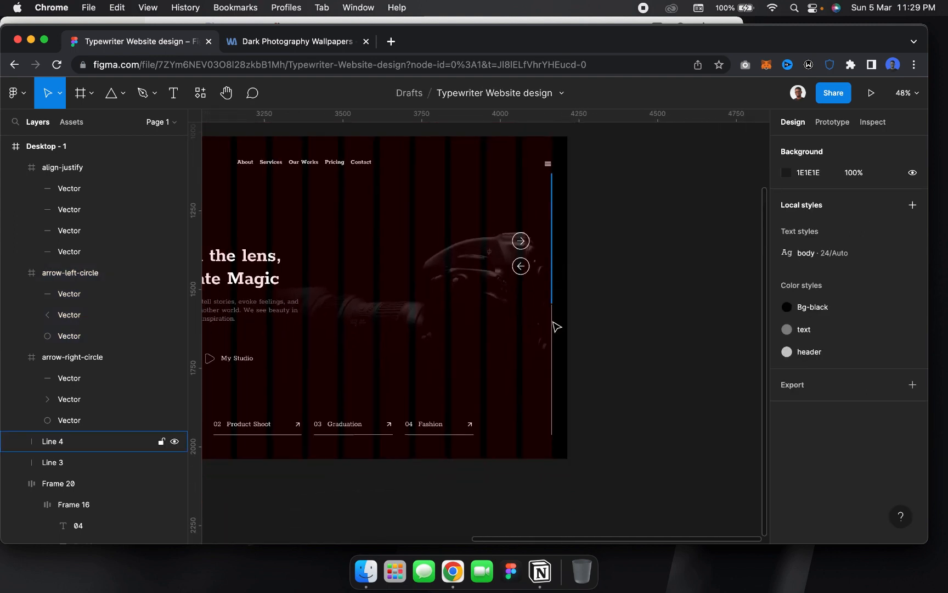
{"action": "left_click", "coordinate": [555, 357]}
{"action": "left_click", "coordinate": [555, 358], "text": "shift"}
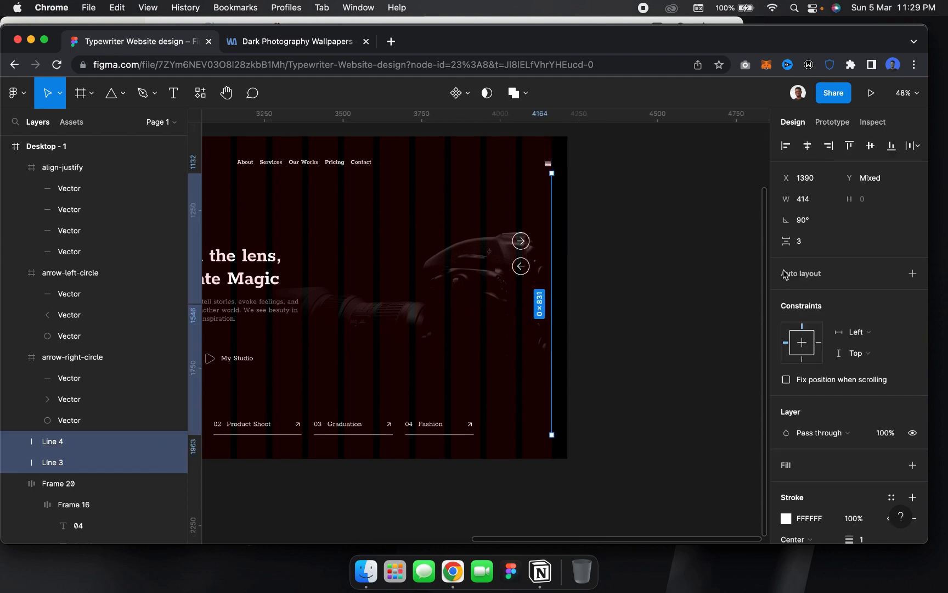
{"action": "left_click", "coordinate": [786, 199]}
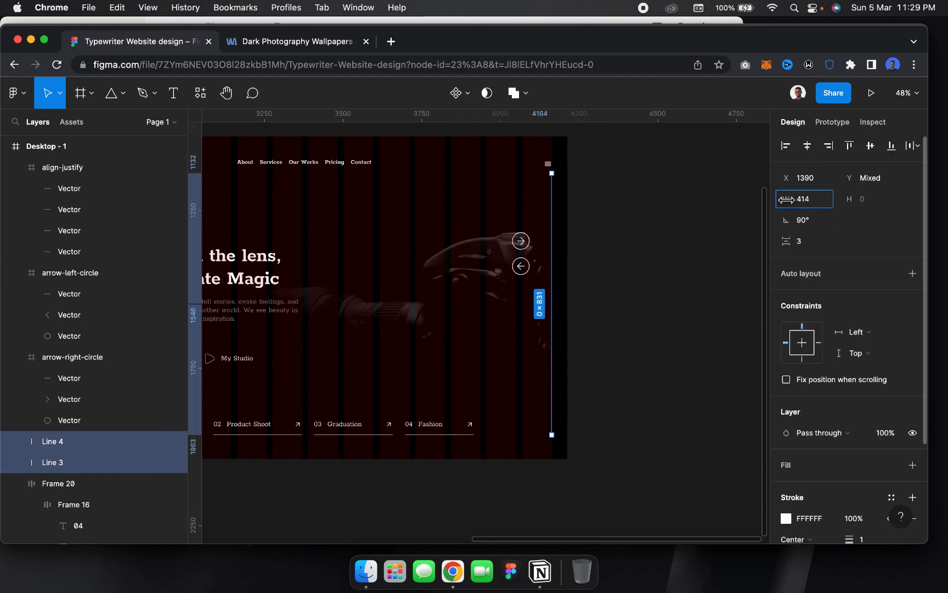
{"action": "left_click_drag", "start_coordinate": [786, 199], "coordinate": [656, 215]}
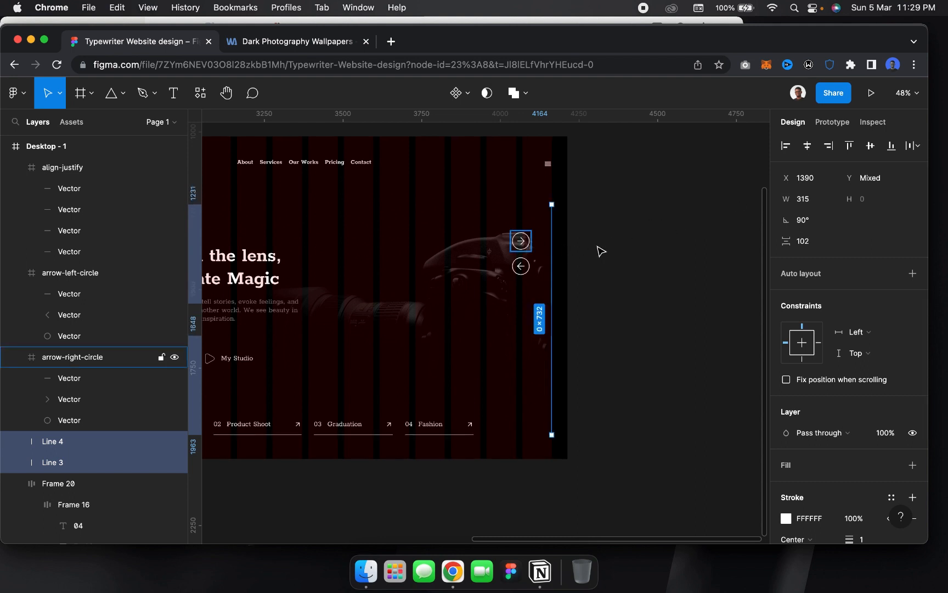
Move the upper vertical line up to Y 431, opening a gap between the two lines
{"action": "left_click", "coordinate": [557, 262]}
{"action": "left_click", "coordinate": [556, 262]}
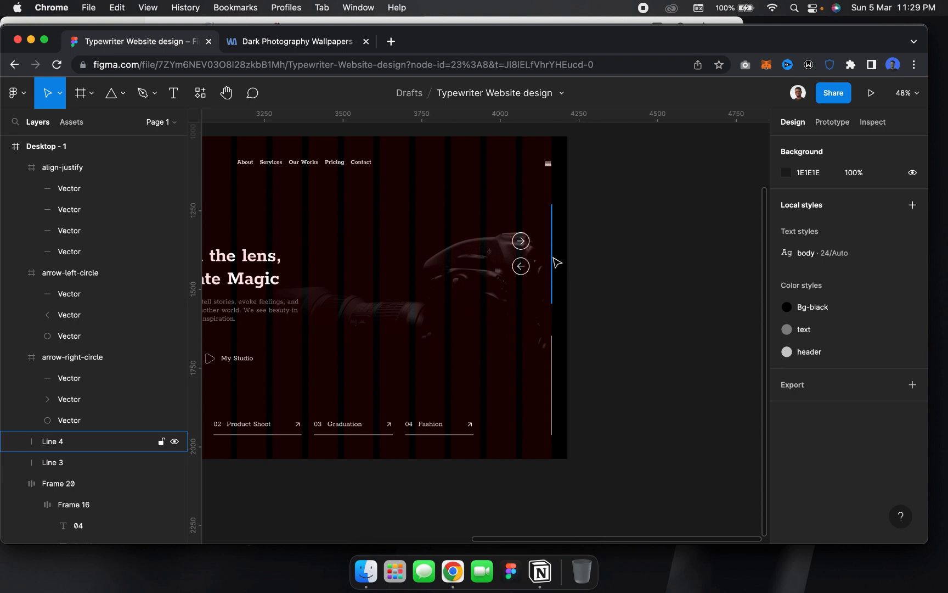
{"action": "key", "text": "shift+Up"}
{"action": "key", "text": "shift+Up"}
{"action": "key", "text": "shift+Up"}
{"action": "key", "text": "shift+Up"}
{"action": "key", "text": "shift+Up"}
{"action": "key", "text": "shift+Up"}
{"action": "key", "text": "shift+Up"}
{"action": "key", "text": "shift+Up"}
{"action": "key", "text": "shift+Up"}
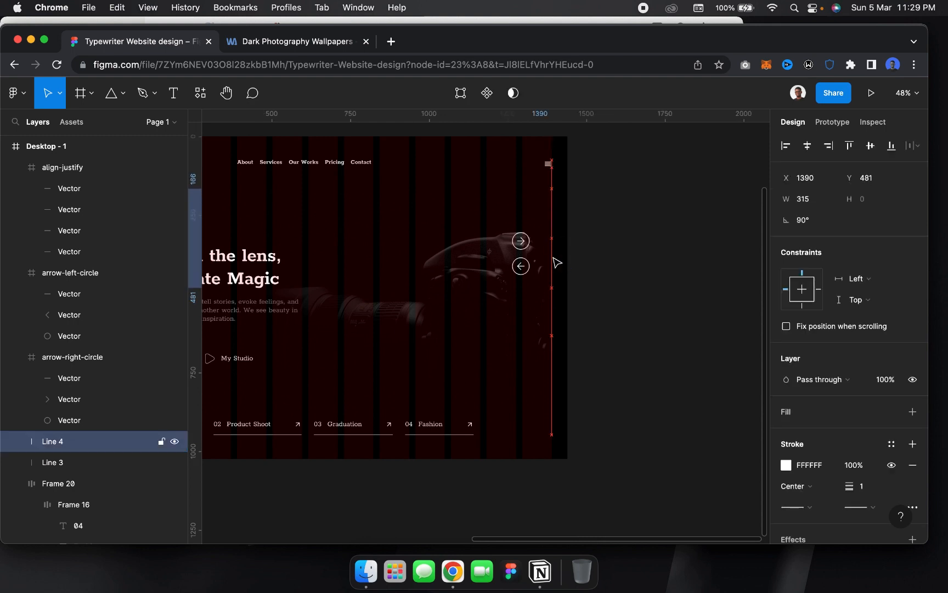
{"action": "key", "text": "shift+Up"}
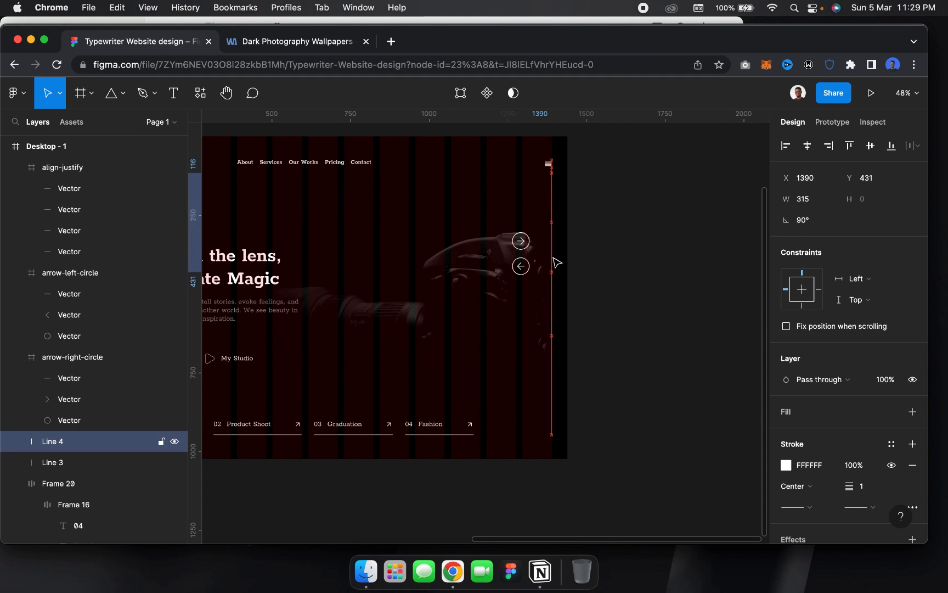
Move both circled arrow icons together into the gap between the vertical lines, centred on them at X 1358
{"action": "left_click_drag", "start_coordinate": [500, 222], "coordinate": [535, 311]}
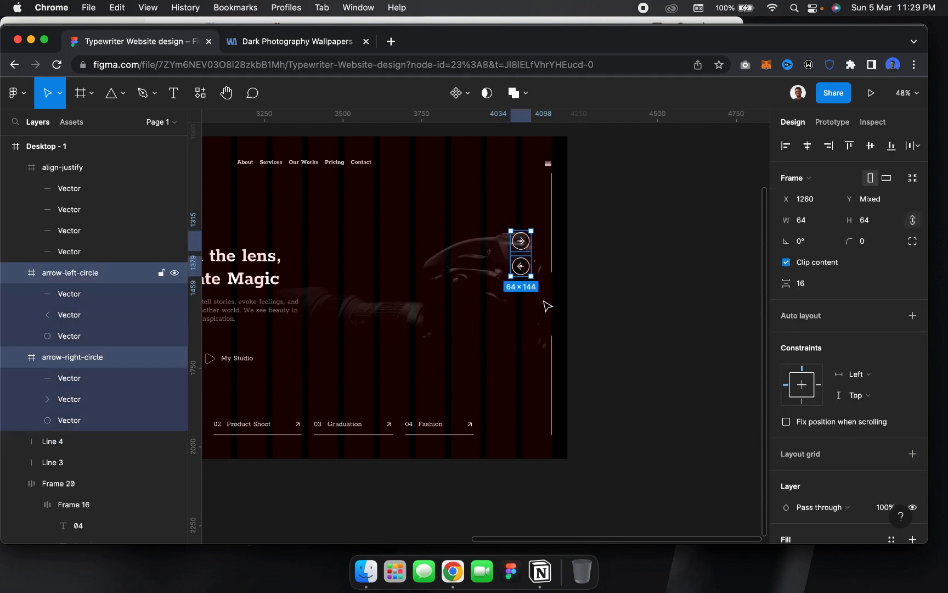
{"action": "left_click_drag", "start_coordinate": [525, 266], "coordinate": [555, 313]}
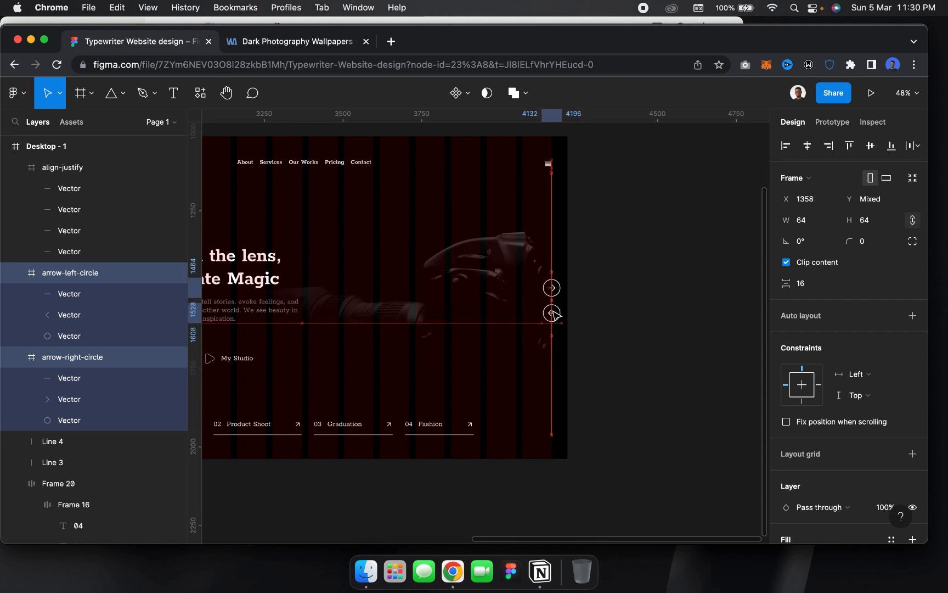
{"action": "left_click", "coordinate": [516, 318]}
Shift both vertical lines and both circled arrow icons together 27 px to the left
{"action": "left_click_drag", "start_coordinate": [530, 207], "coordinate": [585, 409]}
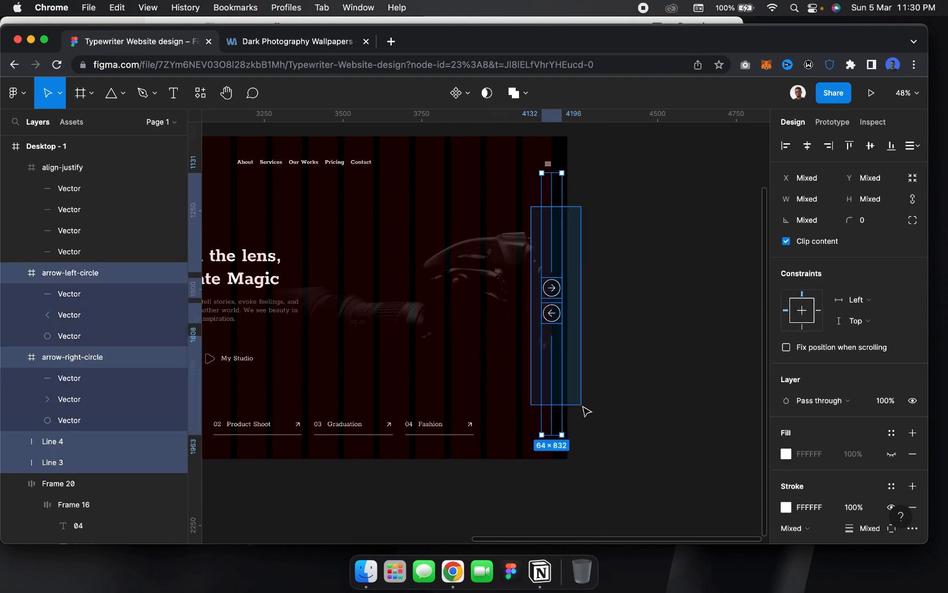
{"action": "key", "text": "Left"}
{"action": "key", "text": "Left"}
{"action": "key", "text": "Left"}
{"action": "key", "text": "Left"}
{"action": "key", "text": "Left"}
{"action": "key", "text": "Left"}
{"action": "key", "text": "shift+Left"}
{"action": "key", "text": "shift+Left"}
{"action": "key", "text": "shift+Left"}
{"action": "key", "text": "Left"}
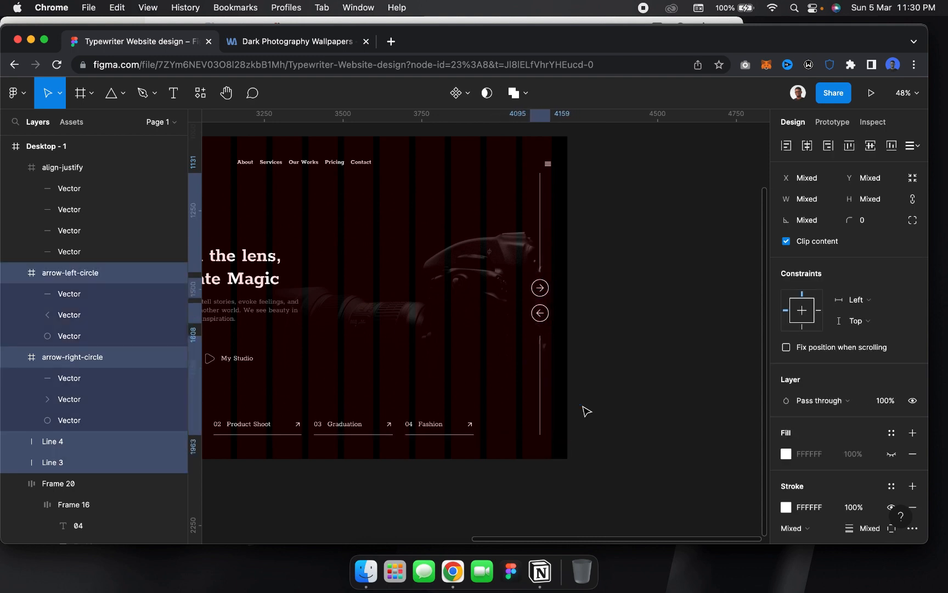
{"action": "key", "text": "shift+Right"}
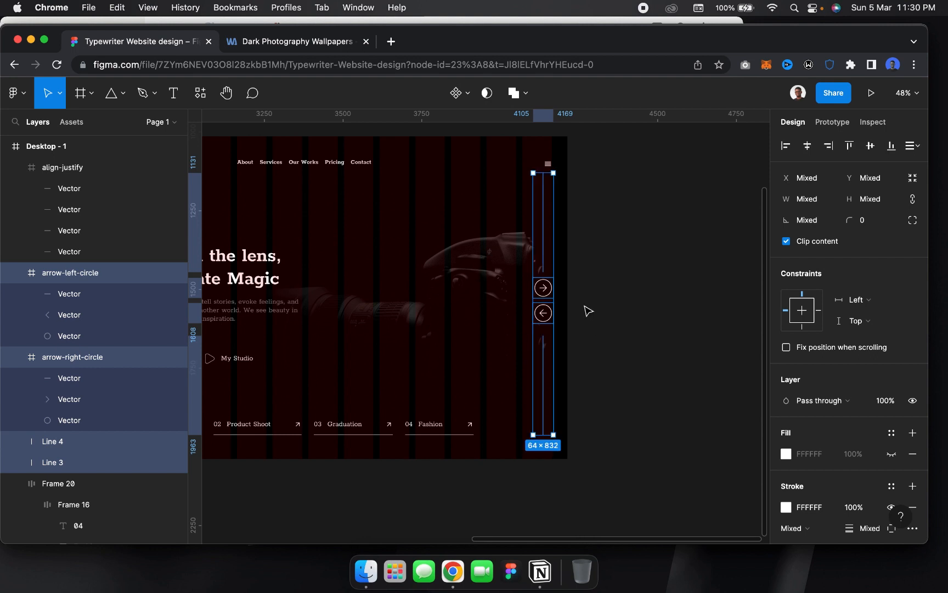
Resize the align-justify menu icon to 32 × 32 with constrained proportions
{"action": "left_click", "coordinate": [551, 165]}
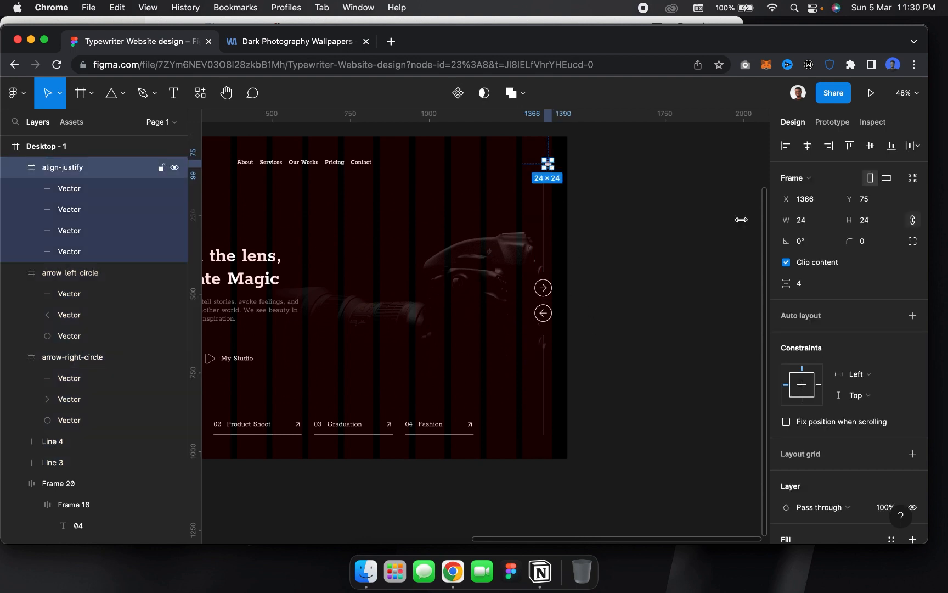
{"action": "left_click", "coordinate": [818, 221]}
{"action": "type", "text": "32"}
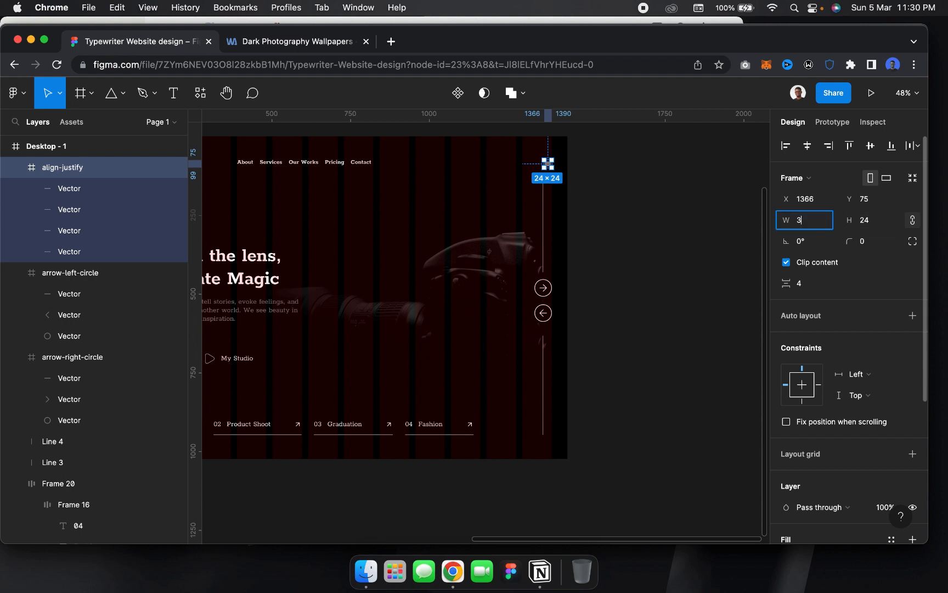
{"action": "key", "text": "Return"}
Move the align-justify icon to X 1347, Y 59, centred above the vertical line
{"action": "key", "text": "shift+Up"}
{"action": "key", "text": "Up"}
{"action": "key", "text": "Up"}
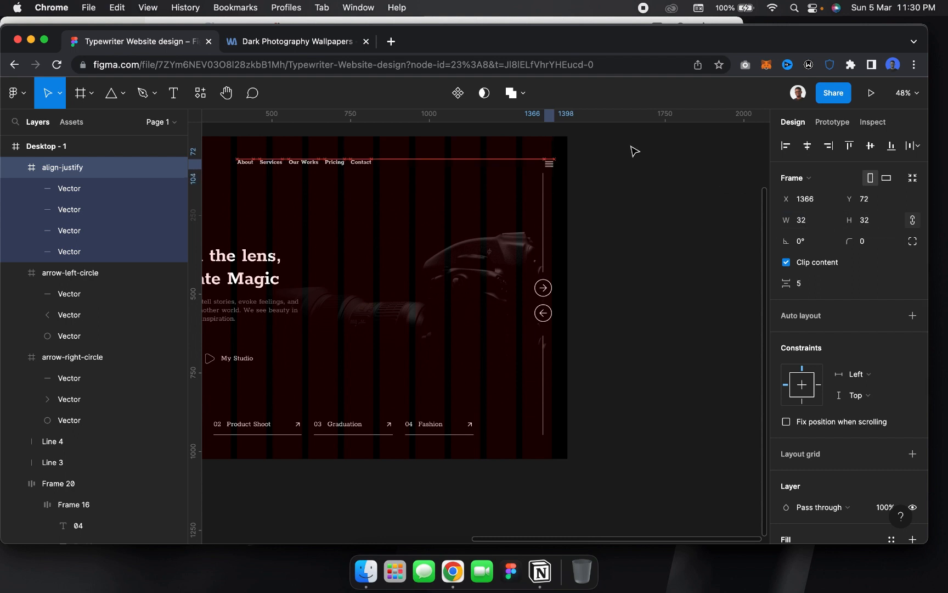
{"action": "key", "text": "shift+Left"}
{"action": "key", "text": "shift+Left"}
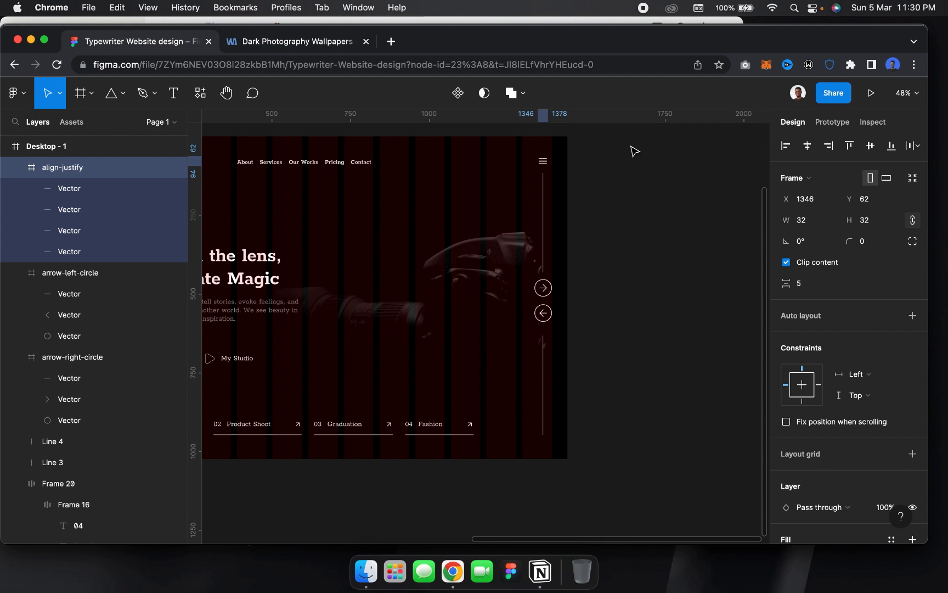
{"action": "key", "text": "Right"}
{"action": "key", "text": "Up"}
{"action": "key", "text": "Up"}
{"action": "key", "text": "Up"}
{"action": "scroll", "coordinate": [641, 154], "scroll_direction": "left", "scroll_amount": 3}
{"action": "scroll", "coordinate": [641, 154], "scroll_direction": "up", "scroll_amount": 2}
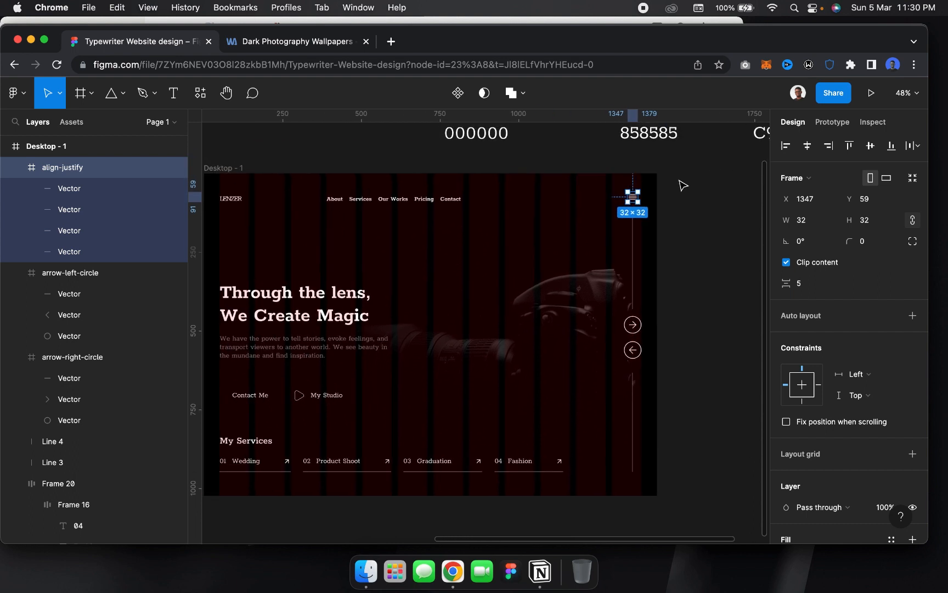
Align the LENZER logo, the navigation links and the menu icon on their vertical centres
{"action": "scroll", "coordinate": [682, 186], "scroll_direction": "down", "scroll_amount": 3}
{"action": "key", "text": "Escape"}
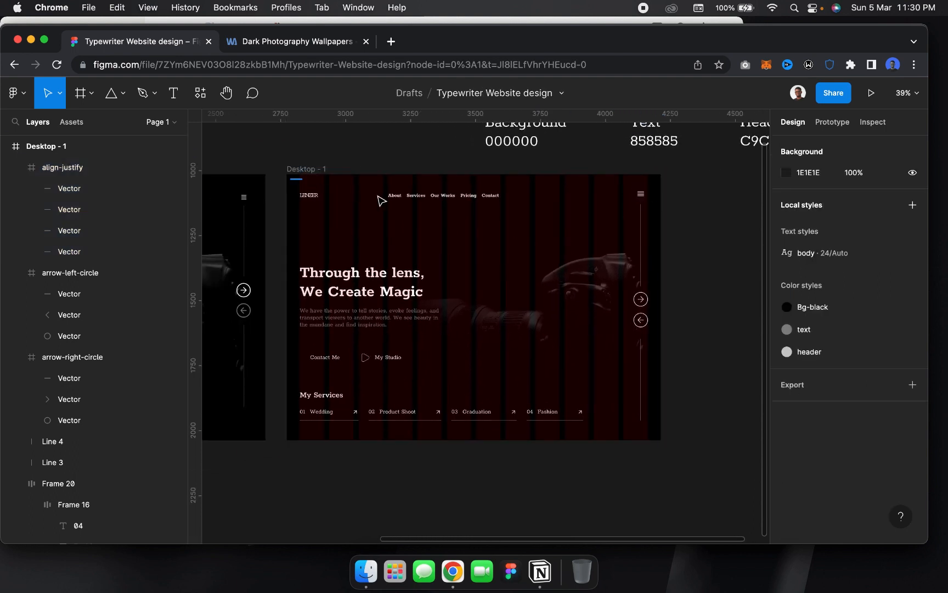
{"action": "left_click_drag", "start_coordinate": [290, 179], "coordinate": [649, 199]}
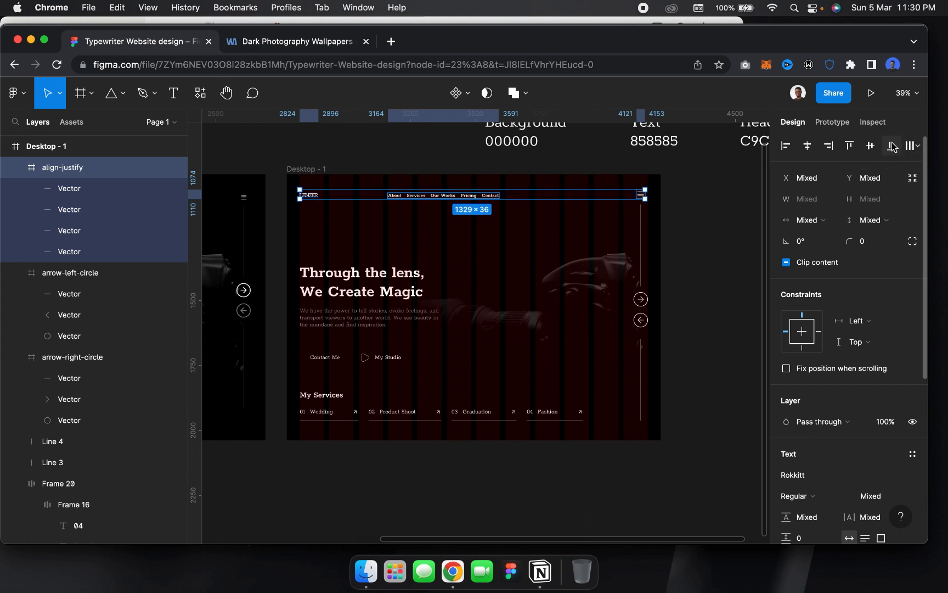
{"action": "left_click", "coordinate": [871, 145]}
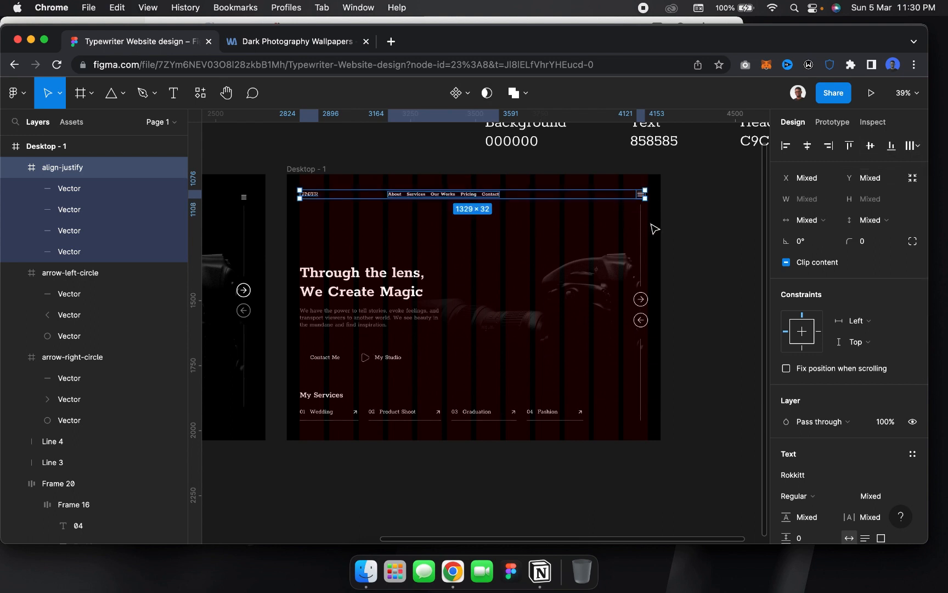
Move the logo, navigation links and menu icon up together by 16 px, placing the menu icon at Y 45
{"action": "key", "text": "Up"}
{"action": "key", "text": "Up"}
{"action": "key", "text": "Up"}
{"action": "key", "text": "Up"}
{"action": "key", "text": "Up"}
{"action": "key", "text": "Up"}
{"action": "key", "text": "Up"}
{"action": "key", "text": "Up"}
{"action": "key", "text": "Up"}
{"action": "key", "text": "Up"}
{"action": "key", "text": "Up"}
{"action": "key", "text": "Up"}
{"action": "key", "text": "Up"}
{"action": "key", "text": "Up"}
{"action": "key", "text": "Up"}
{"action": "key", "text": "Up"}
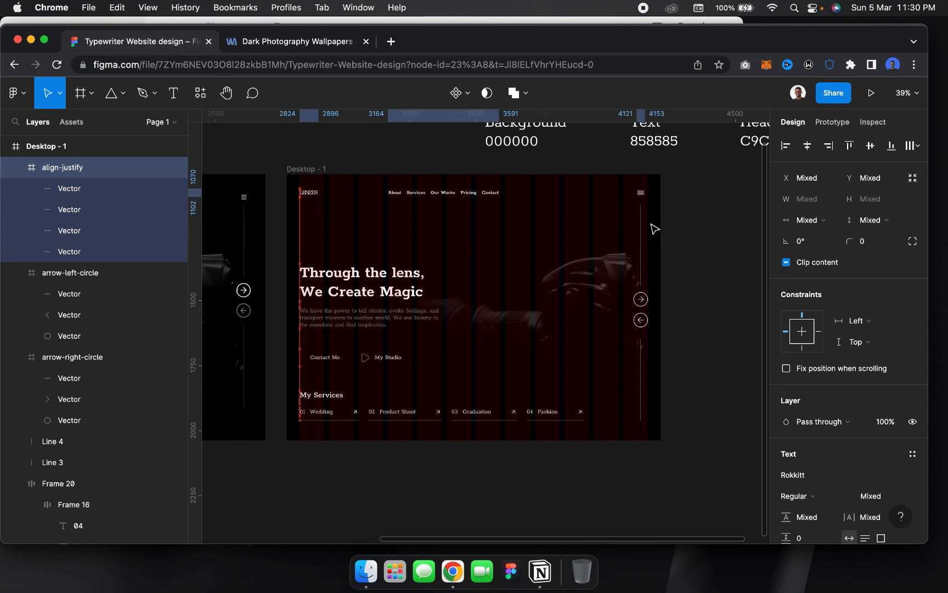
{"action": "scroll", "coordinate": [655, 228], "scroll_direction": "up", "scroll_amount": 3}
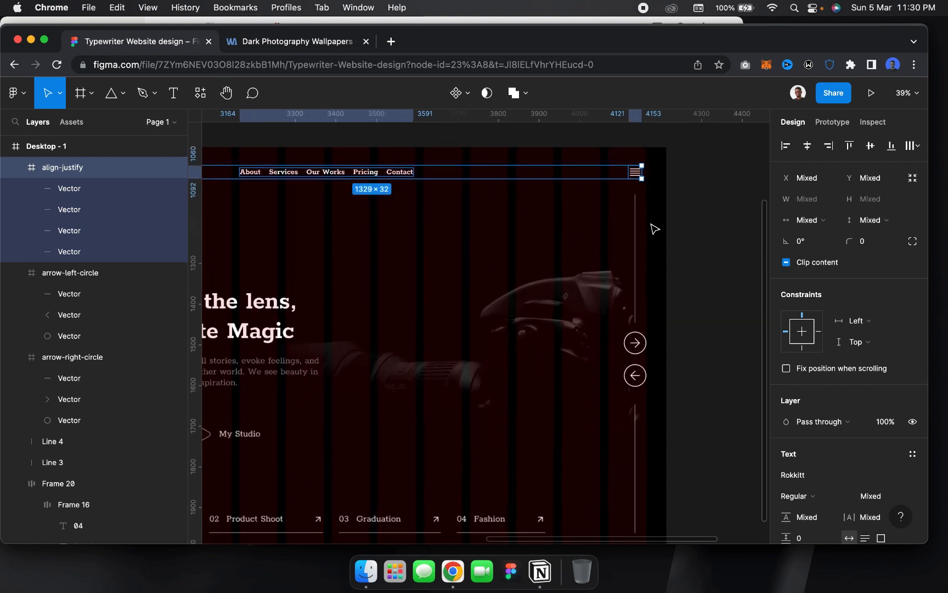
{"action": "key", "text": "Escape"}
Try resizing the menu icon to 48 × 48, and undo the resize
{"action": "left_click", "coordinate": [640, 175]}
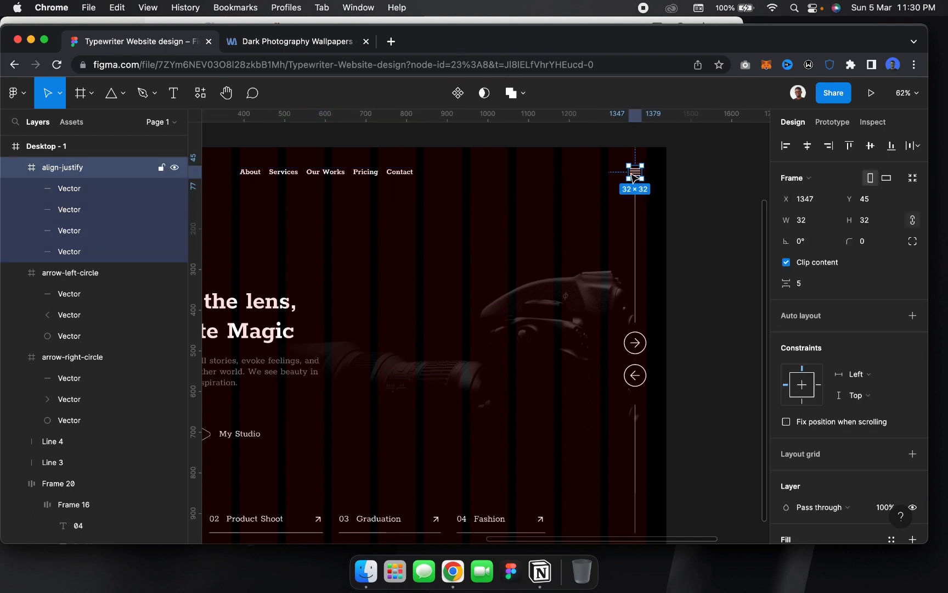
{"action": "left_click", "coordinate": [810, 225]}
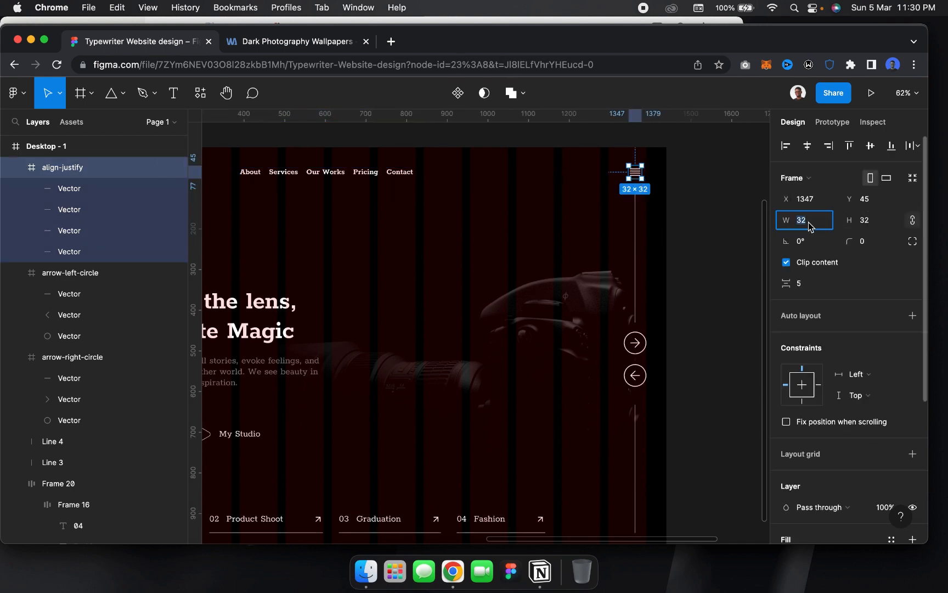
{"action": "type", "text": "48"}
{"action": "key", "text": "Return"}
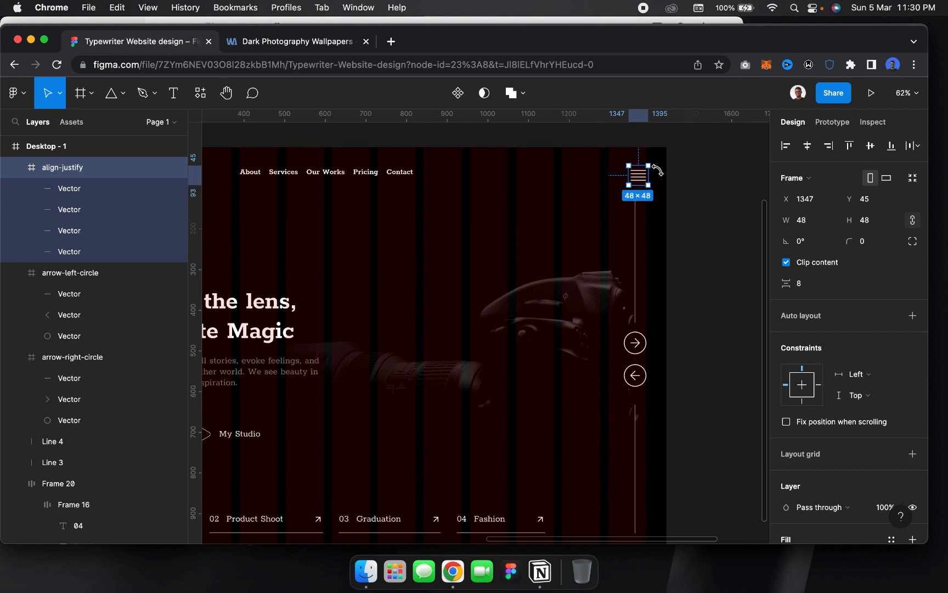
{"action": "key", "text": "super+z"}
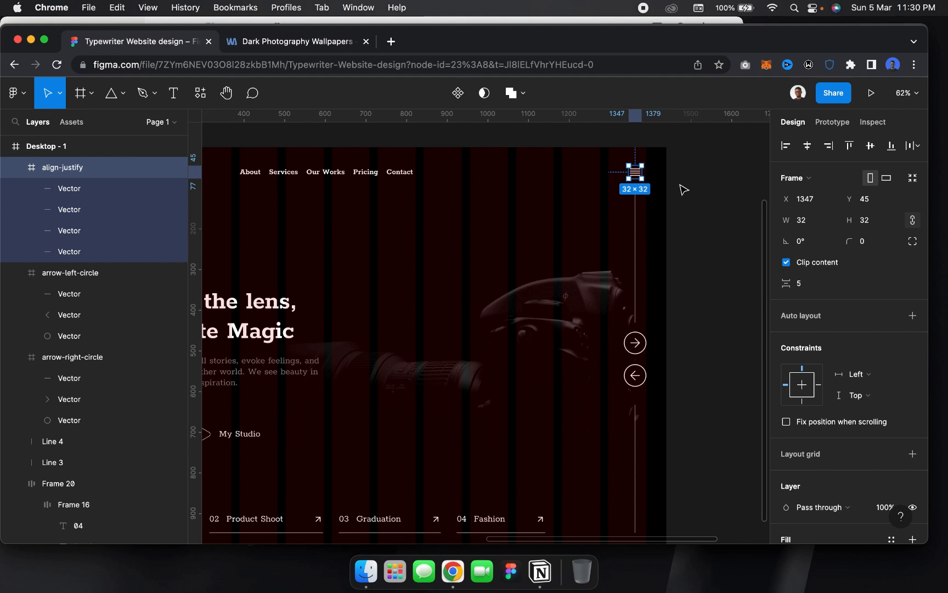
Hide the 12-column layout grid of the Desktop - 1 frame
{"action": "key", "text": "shift+1"}
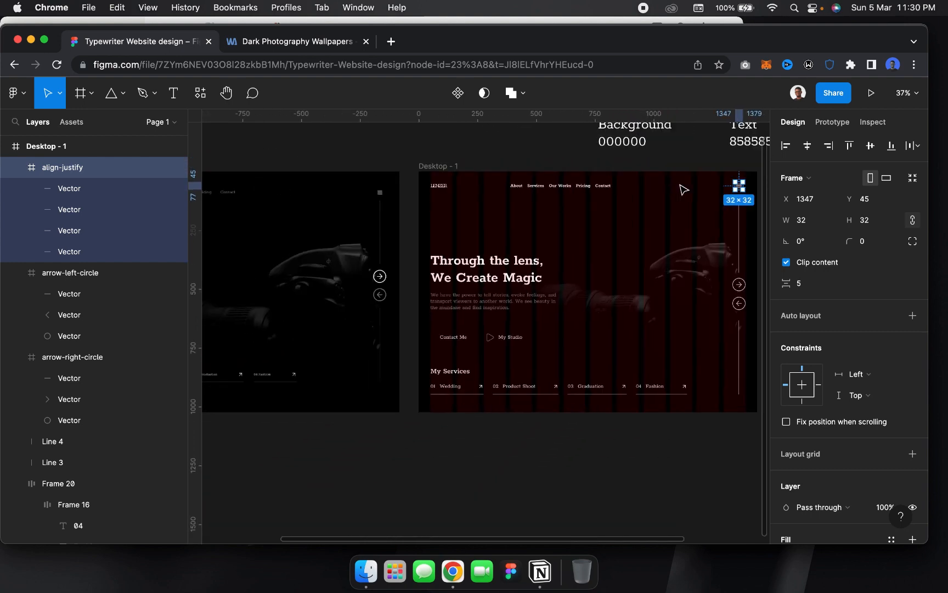
{"action": "scroll", "coordinate": [683, 190], "scroll_direction": "down", "scroll_amount": 2}
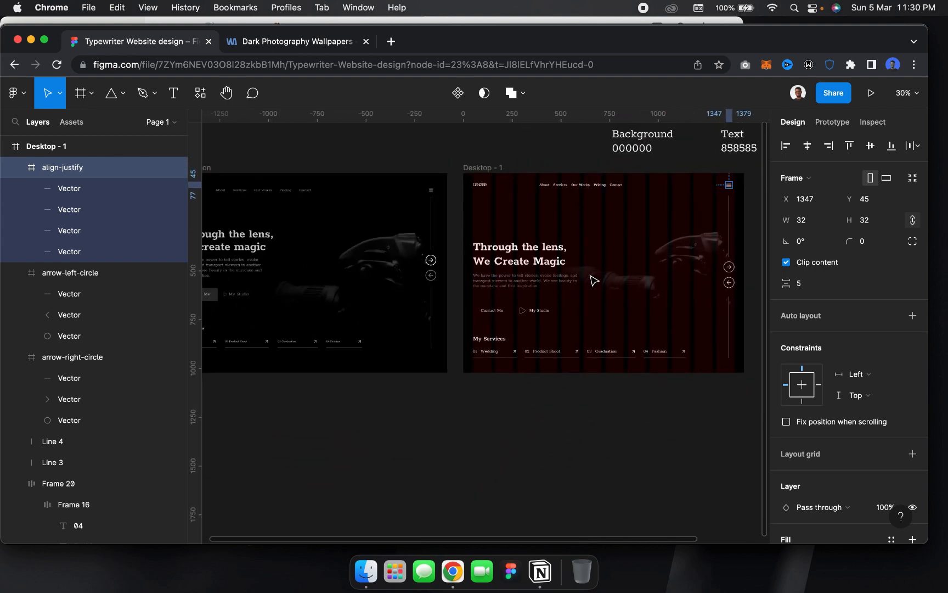
{"action": "key", "text": "Escape"}
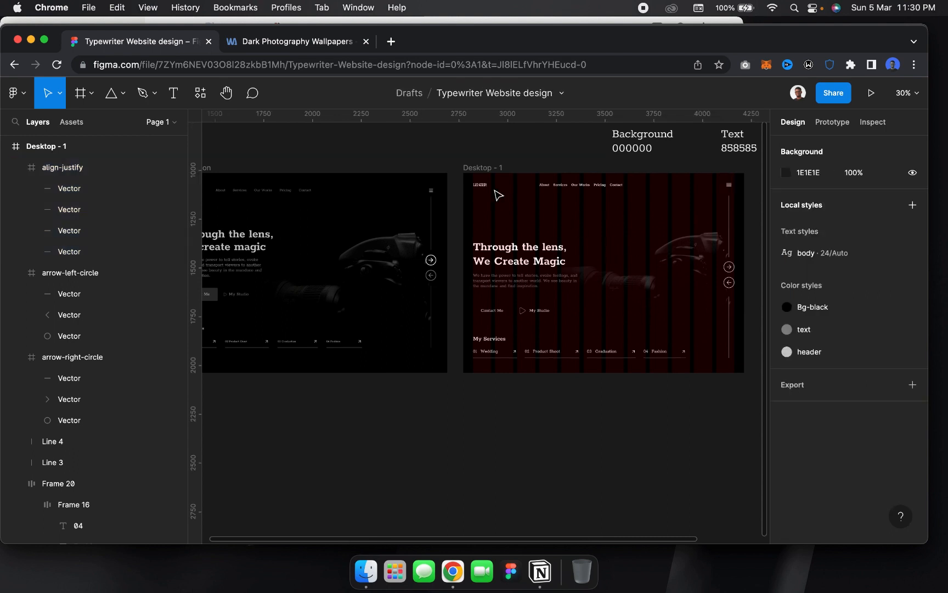
{"action": "left_click", "coordinate": [483, 167]}
{"action": "left_click", "coordinate": [662, 285]}
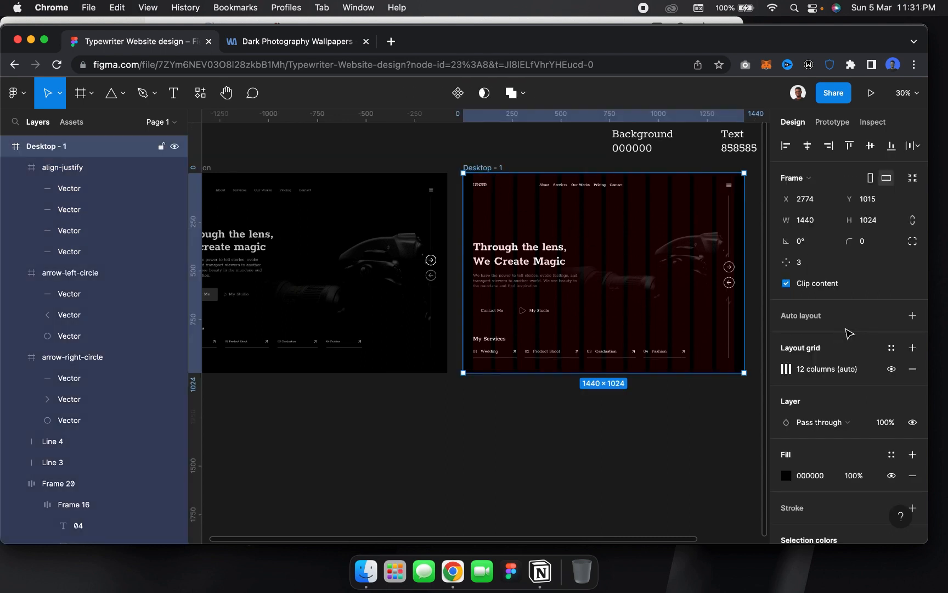
{"action": "left_click", "coordinate": [891, 369]}
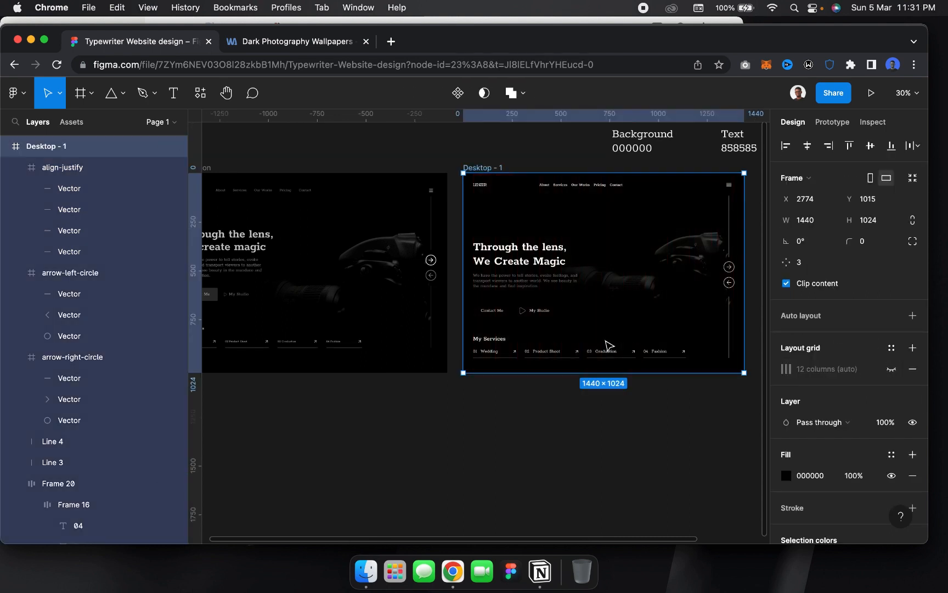
Fill the Contact Me button frame in Desktop - 1 with the text color style
{"action": "scroll", "coordinate": [606, 344], "scroll_direction": "up", "scroll_amount": 3}
{"action": "scroll", "coordinate": [606, 345], "scroll_direction": "down", "scroll_amount": 5}
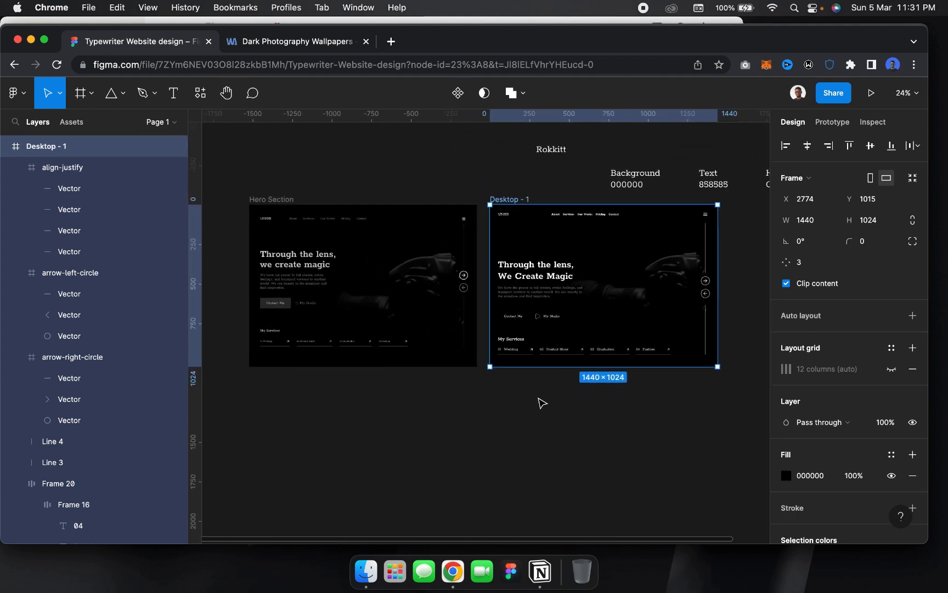
{"action": "key", "text": "Escape"}
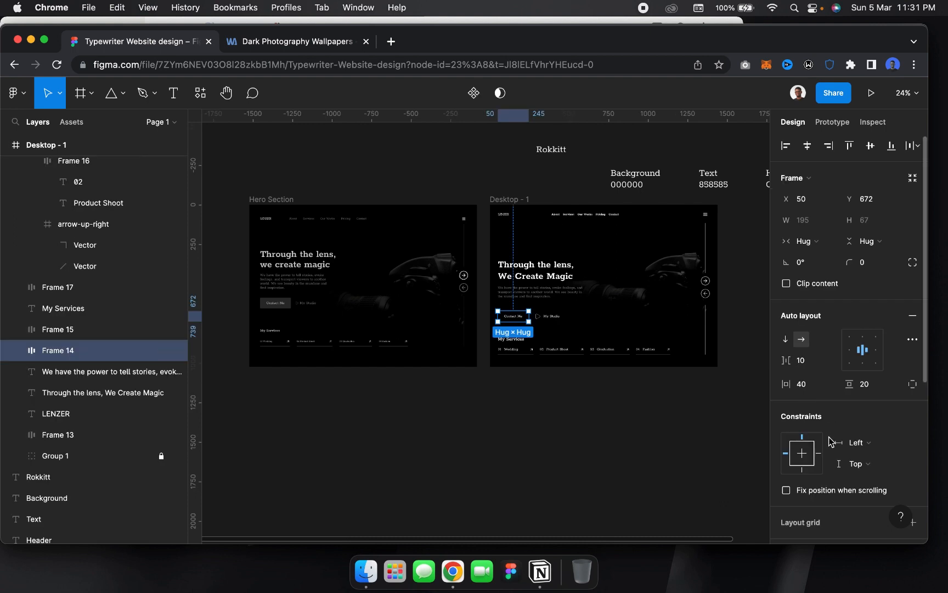
{"action": "scroll", "coordinate": [831, 461], "scroll_direction": "down", "scroll_amount": 2}
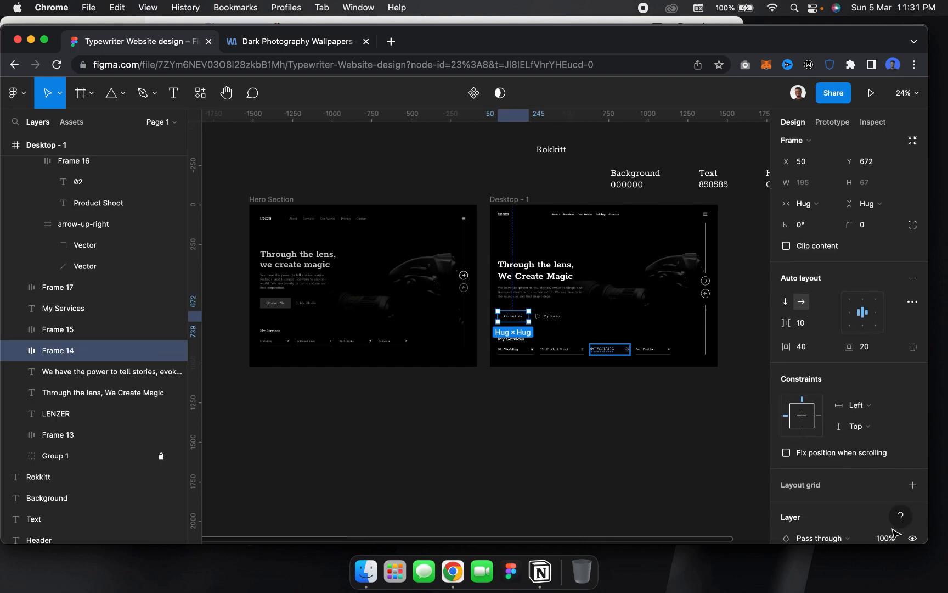
{"action": "scroll", "coordinate": [866, 481], "scroll_direction": "down", "scroll_amount": 8}
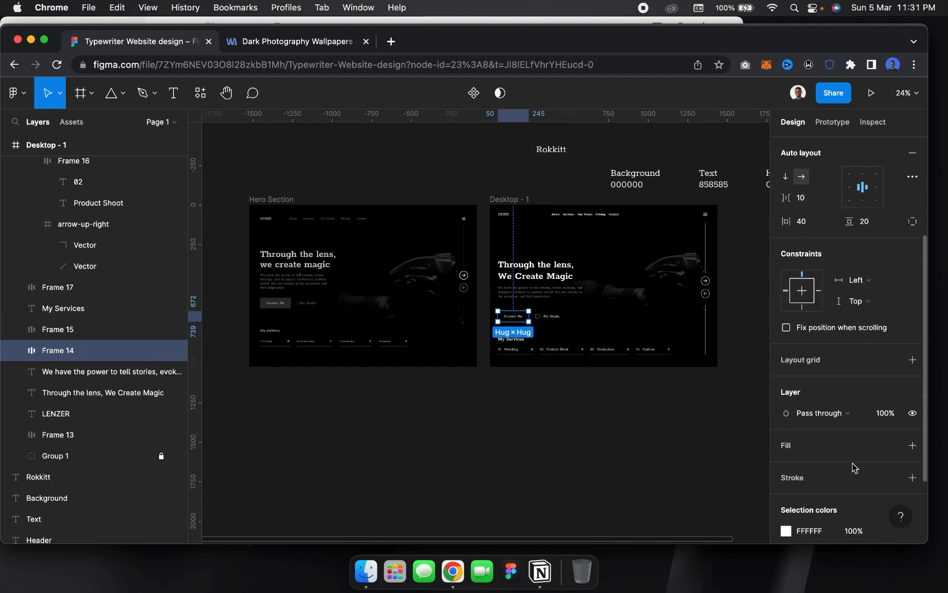
{"action": "scroll", "coordinate": [838, 465], "scroll_direction": "down", "scroll_amount": 2}
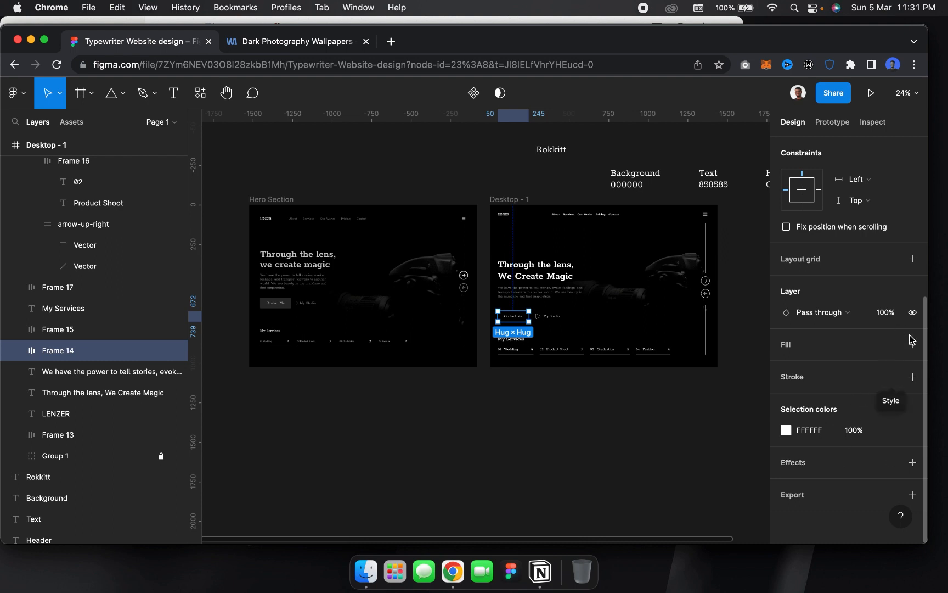
{"action": "left_click", "coordinate": [893, 345]}
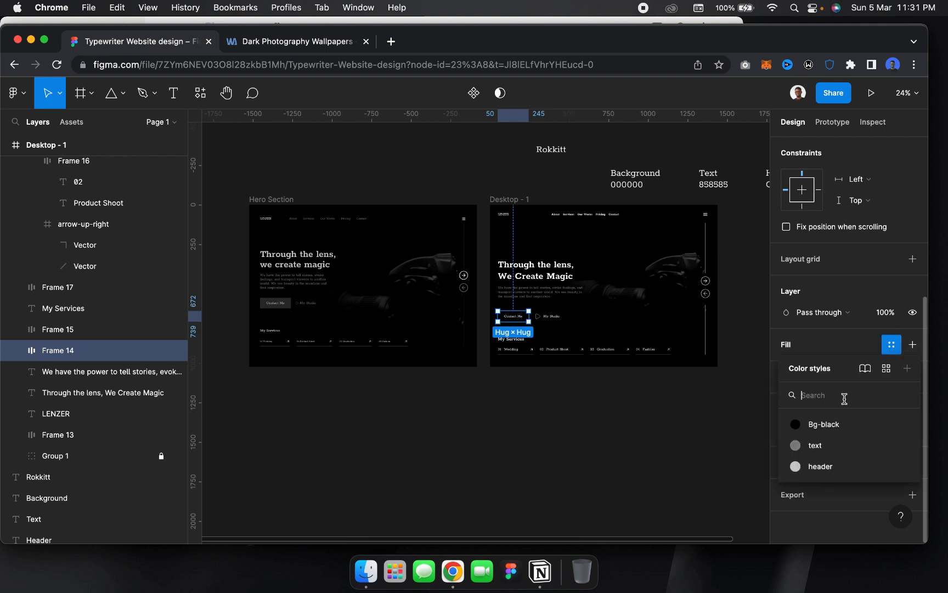
{"action": "left_click", "coordinate": [818, 447]}
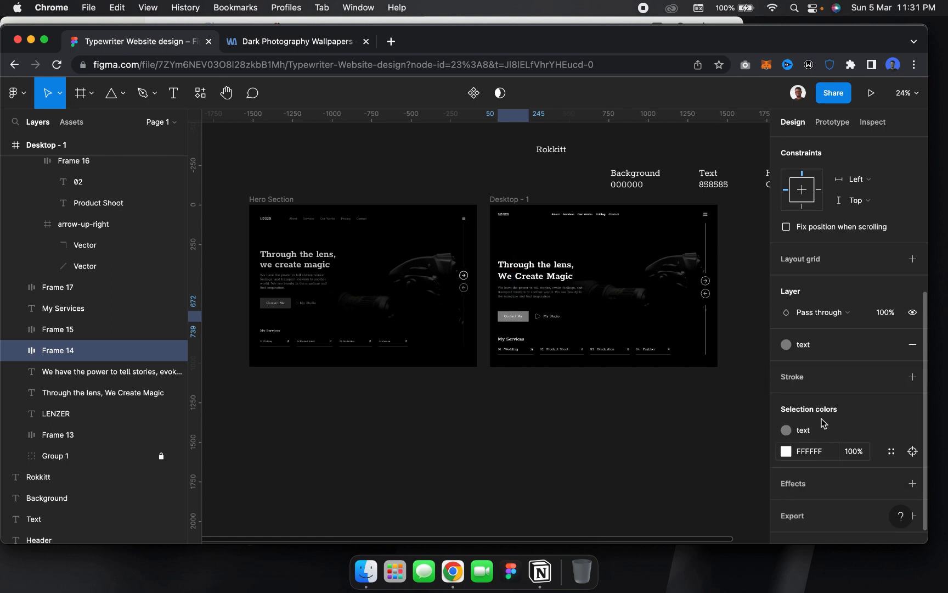
Detach the color style from the Contact Me button's fill and darken the fill to 242424
{"action": "left_click", "coordinate": [891, 344]}
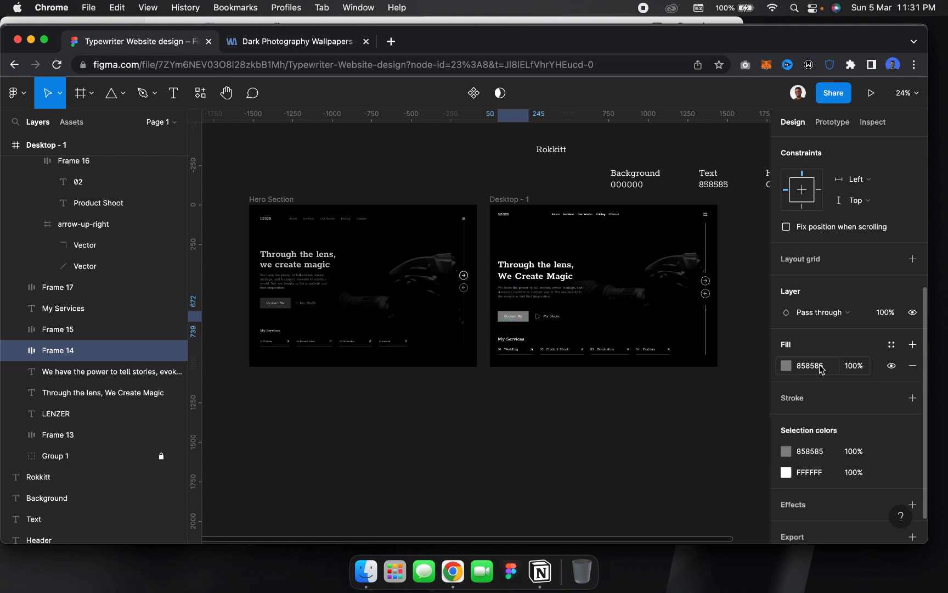
{"action": "left_click", "coordinate": [846, 367]}
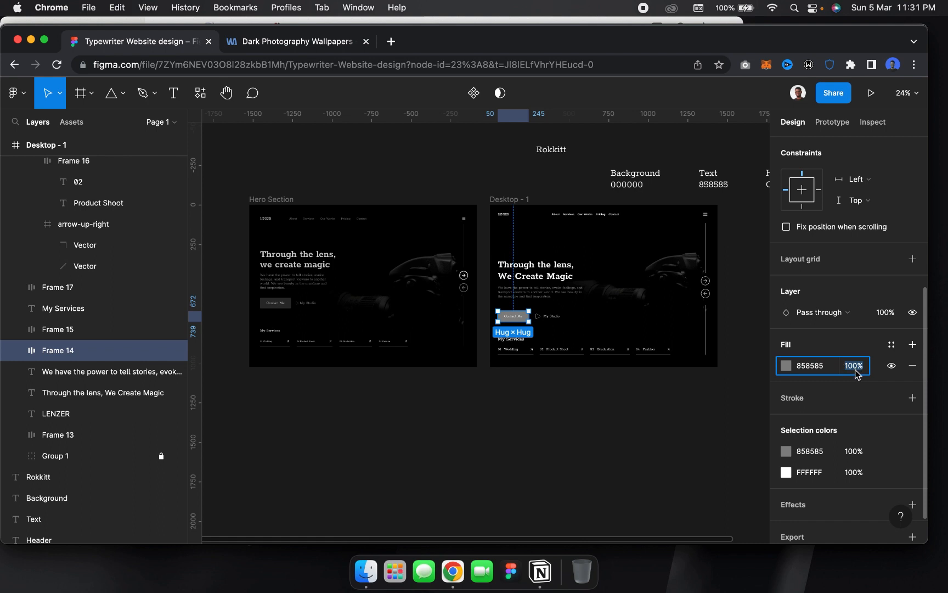
{"action": "left_click", "coordinate": [786, 366]}
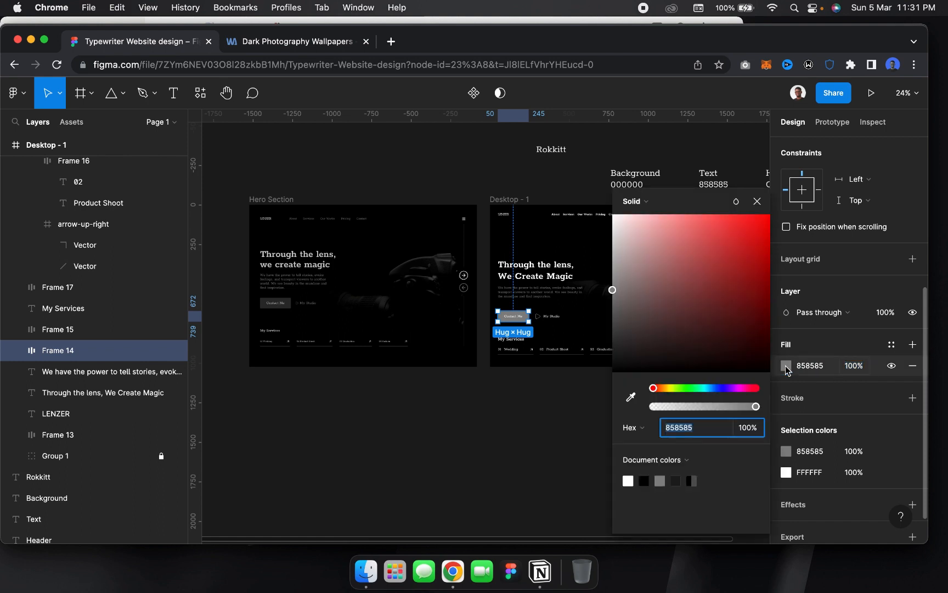
{"action": "left_click", "coordinate": [616, 343]}
{"action": "mouse_move", "coordinate": [614, 347]}
{"action": "left_mouse_down"}
{"action": "mouse_move", "coordinate": [610, 359]}
{"action": "mouse_move", "coordinate": [613, 351]}
{"action": "left_mouse_up"}
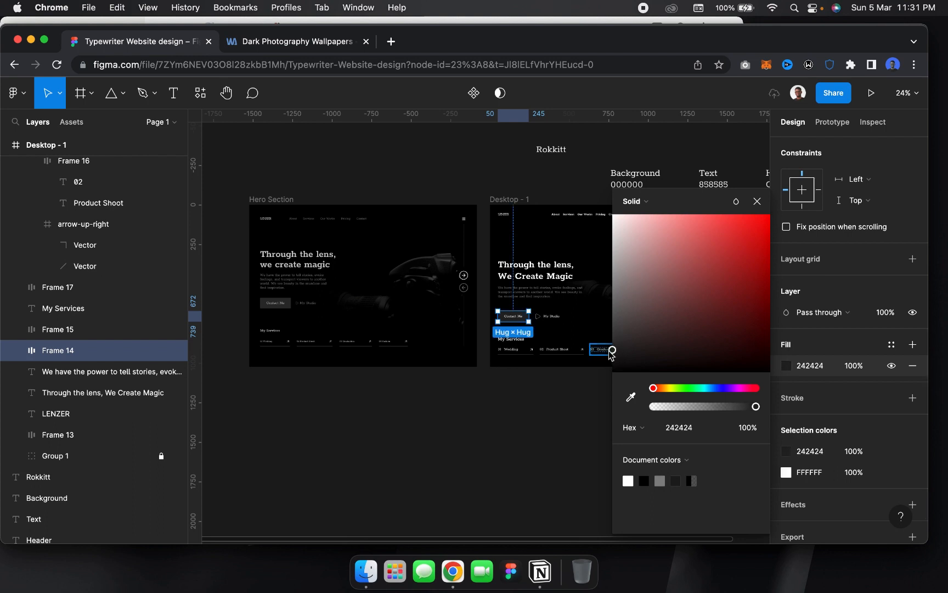
Round the Contact Me button frame in Desktop - 1 with a corner radius of 4
{"action": "left_click", "coordinate": [756, 201]}
{"action": "scroll", "coordinate": [855, 285], "scroll_direction": "up", "scroll_amount": 5}
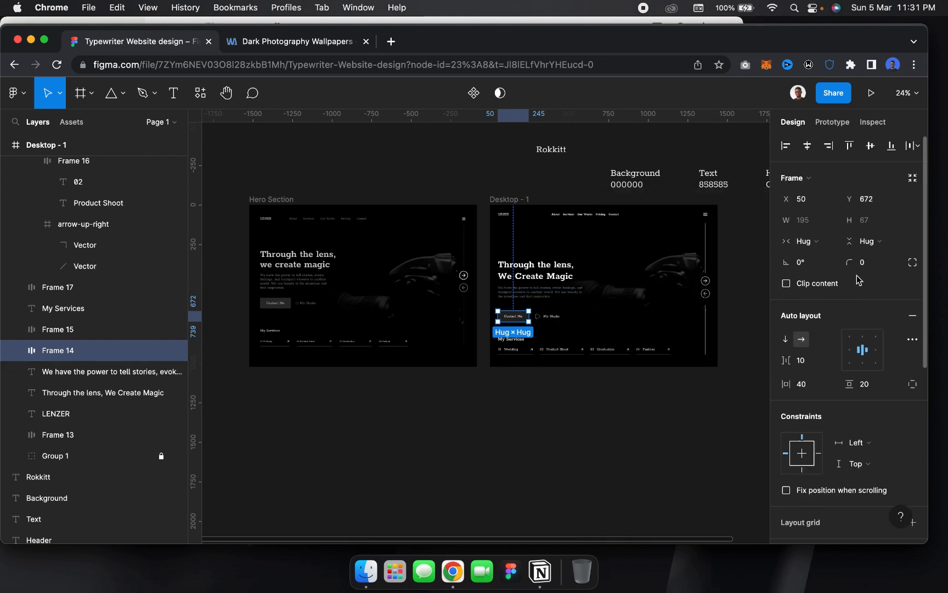
{"action": "left_click", "coordinate": [869, 262]}
{"action": "type", "text": "4"}
{"action": "key", "text": "Return"}
{"action": "scroll", "coordinate": [662, 287], "scroll_direction": "up", "scroll_amount": 5}
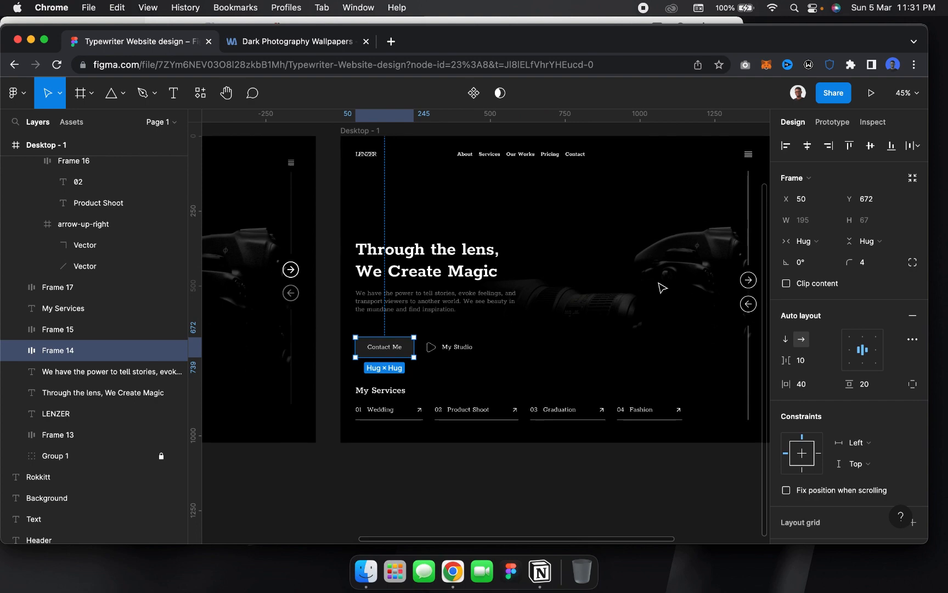
Compare the Contact Me button in Desktop - 1 with the one in the Hero Section reference frame
{"action": "scroll", "coordinate": [662, 288], "scroll_direction": "left", "scroll_amount": 15}
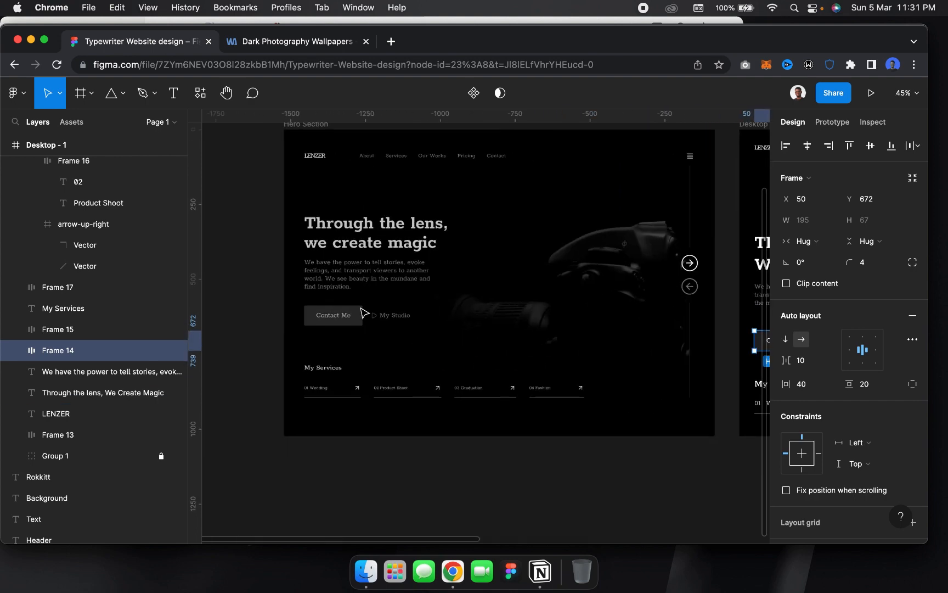
{"action": "scroll", "coordinate": [365, 313], "scroll_direction": "up", "scroll_amount": 5}
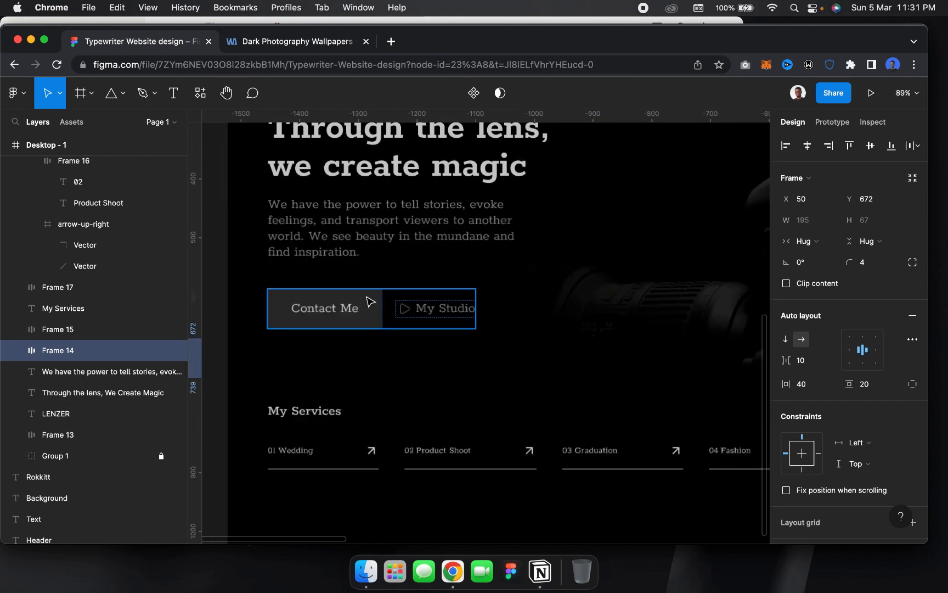
{"action": "scroll", "coordinate": [350, 330], "scroll_direction": "down", "scroll_amount": 1}
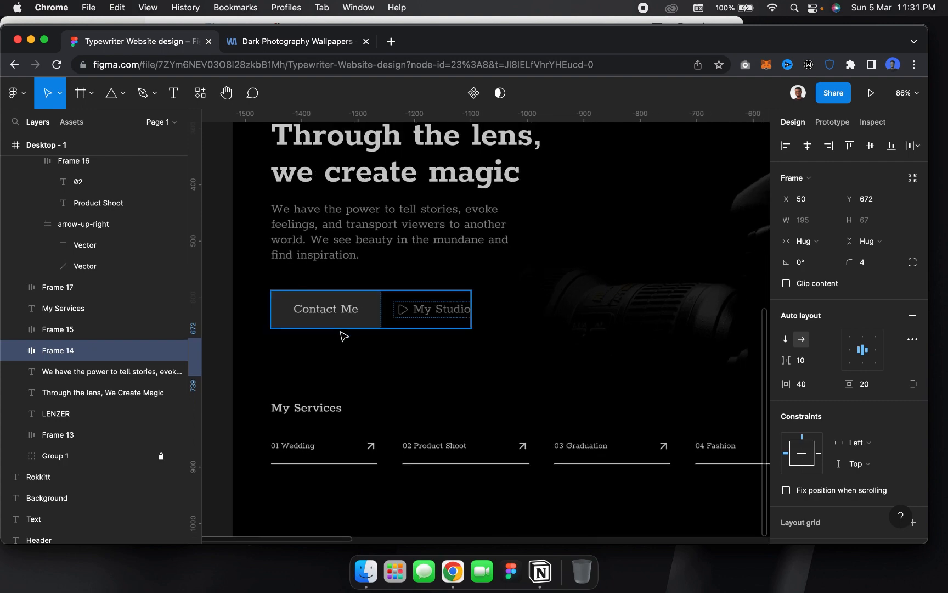
{"action": "scroll", "coordinate": [344, 336], "scroll_direction": "down", "scroll_amount": 5}
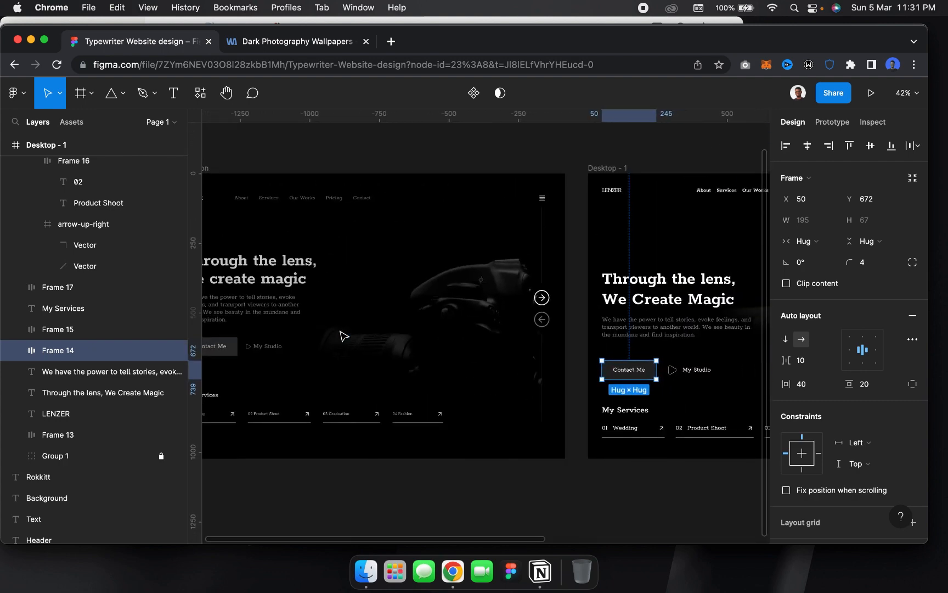
{"action": "scroll", "coordinate": [344, 336], "scroll_direction": "right", "scroll_amount": 5}
{"action": "scroll", "coordinate": [452, 327], "scroll_direction": "up", "scroll_amount": 5}
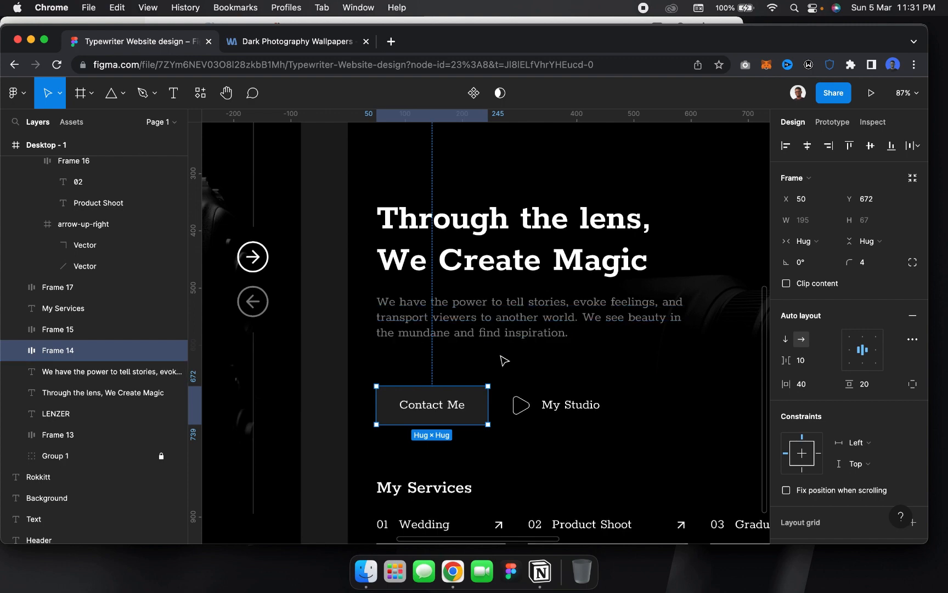
{"action": "scroll", "coordinate": [501, 358], "scroll_direction": "down", "scroll_amount": 5}
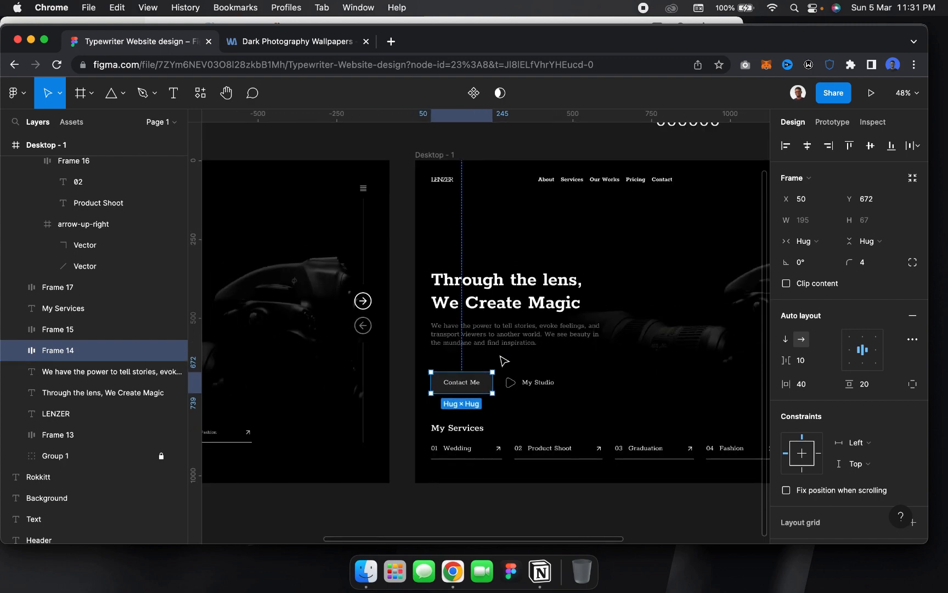
{"action": "scroll", "coordinate": [504, 361], "scroll_direction": "down", "scroll_amount": 3}
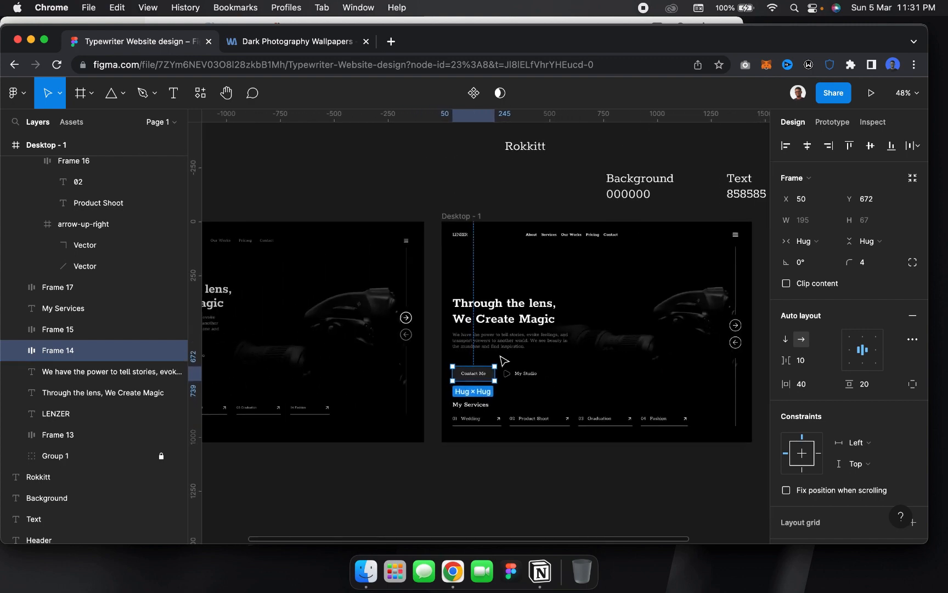
Set the opacity of both vertical slider lines and the left-arrow circle in Desktop - 1 to 50%
{"action": "left_click", "coordinate": [729, 376]}
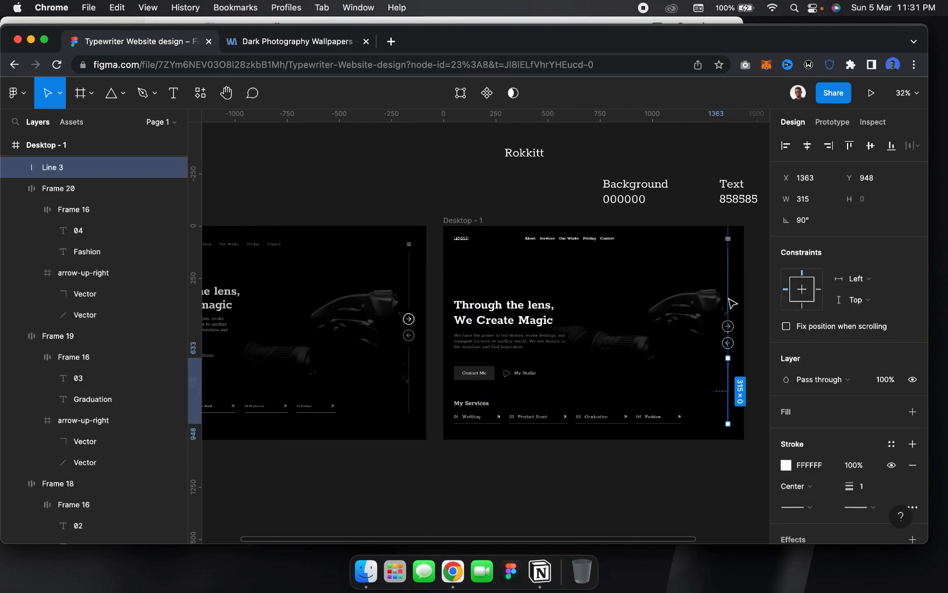
{"action": "key", "text": "super+d"}
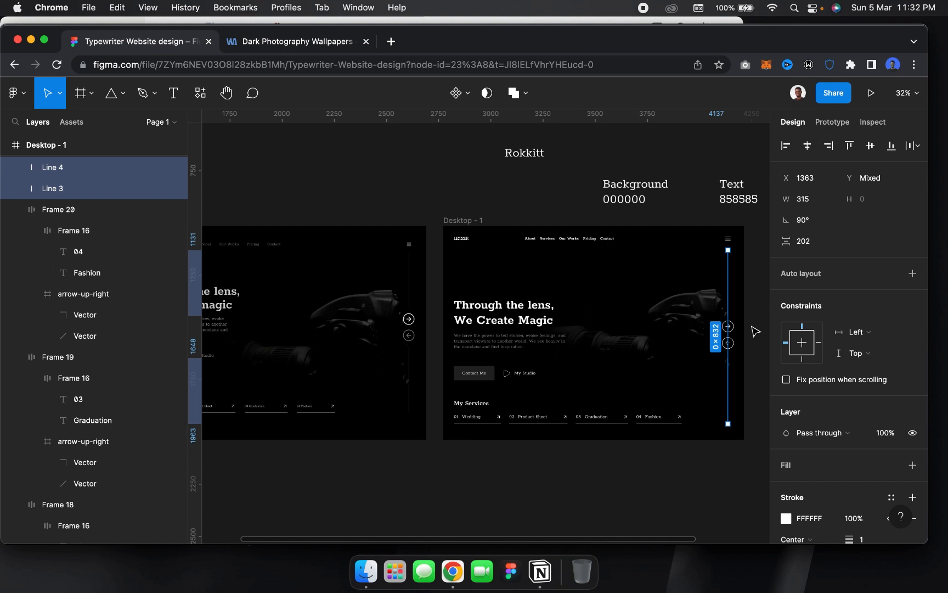
{"action": "key", "text": "5"}
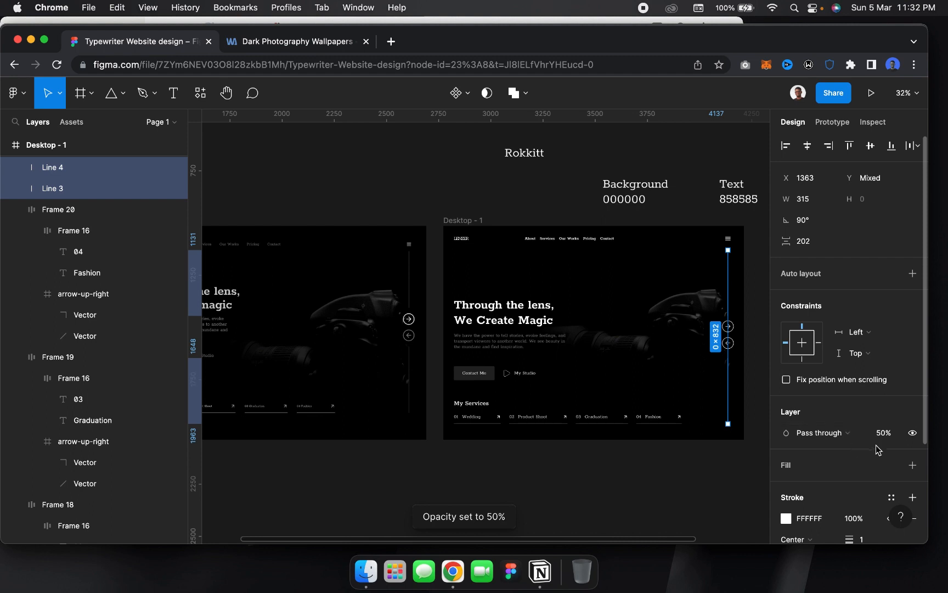
{"action": "key", "text": "1"}
{"action": "key", "text": "5"}
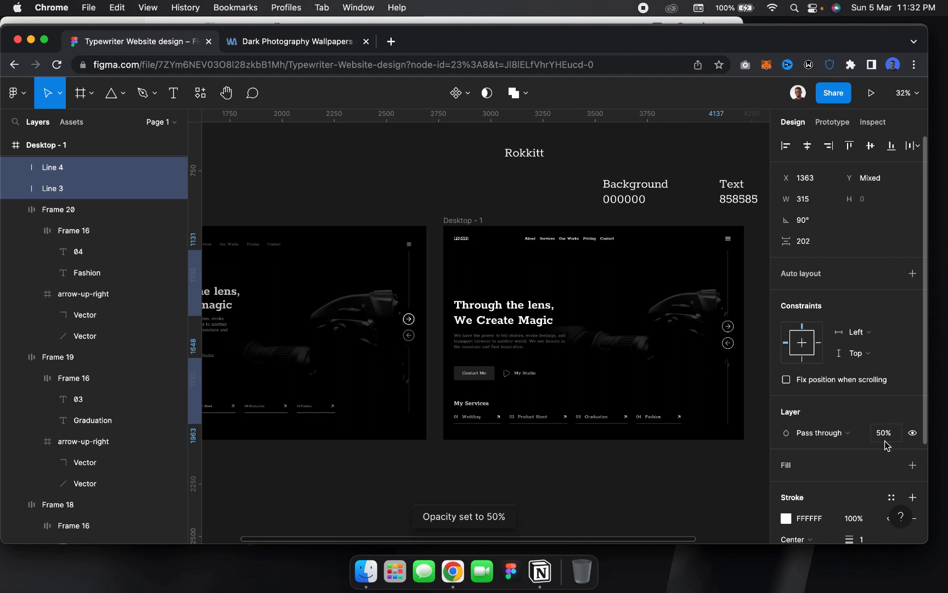
{"action": "left_click", "coordinate": [730, 343]}
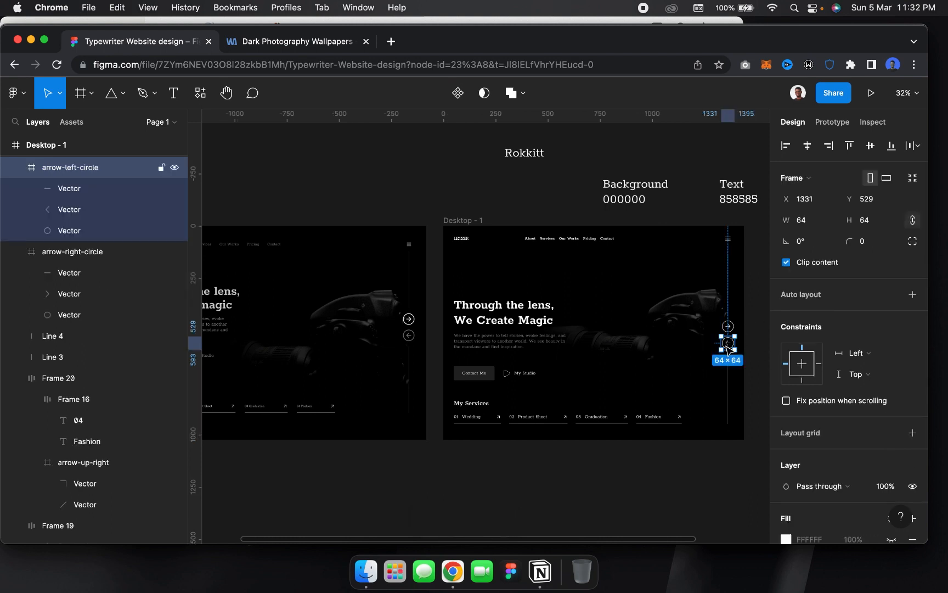
{"action": "key", "text": "5"}
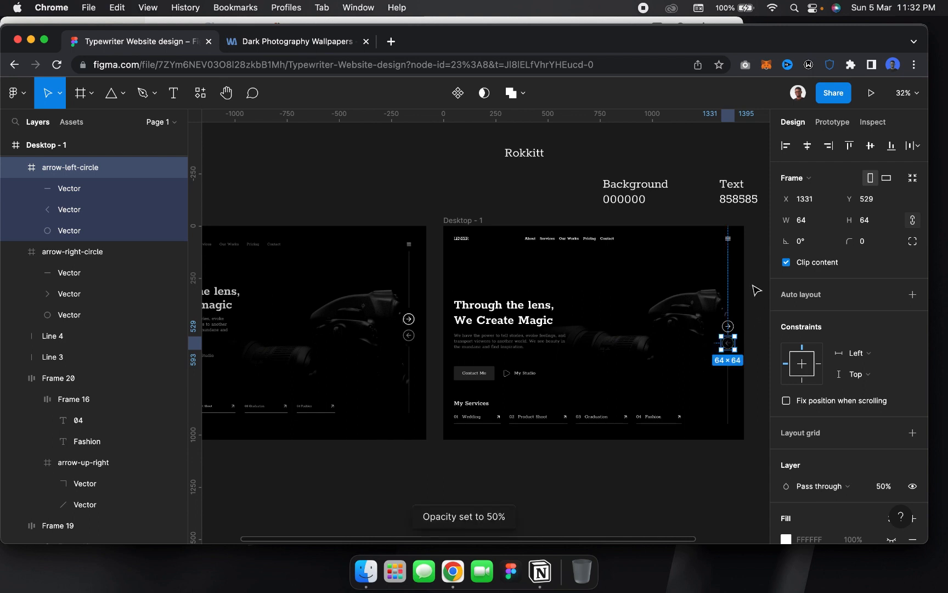
Set the opacity of the four service items under My Services in Desktop - 1 to 50%
{"action": "scroll", "coordinate": [650, 339], "scroll_direction": "left", "scroll_amount": 1}
{"action": "scroll", "coordinate": [624, 353], "scroll_direction": "left", "scroll_amount": 3}
{"action": "scroll", "coordinate": [624, 353], "scroll_direction": "down", "scroll_amount": 1}
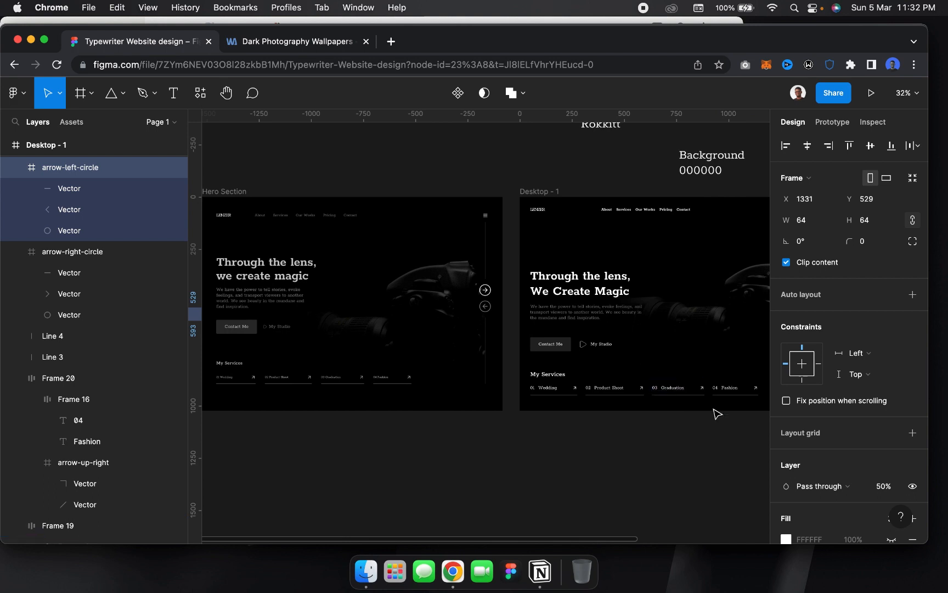
{"action": "left_click_drag", "start_coordinate": [742, 403], "coordinate": [558, 391]}
{"action": "key", "text": "5"}
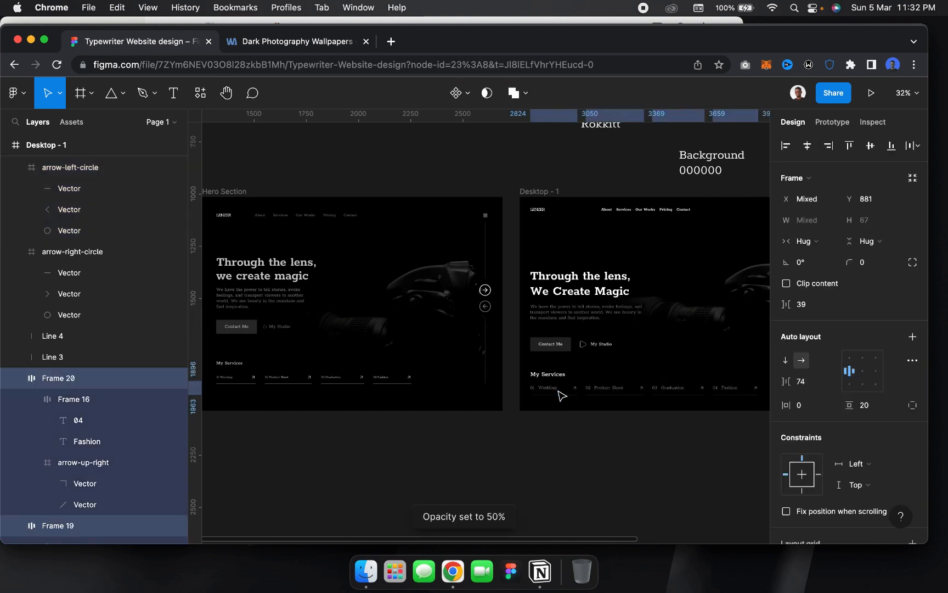
{"action": "left_click", "coordinate": [615, 359]}
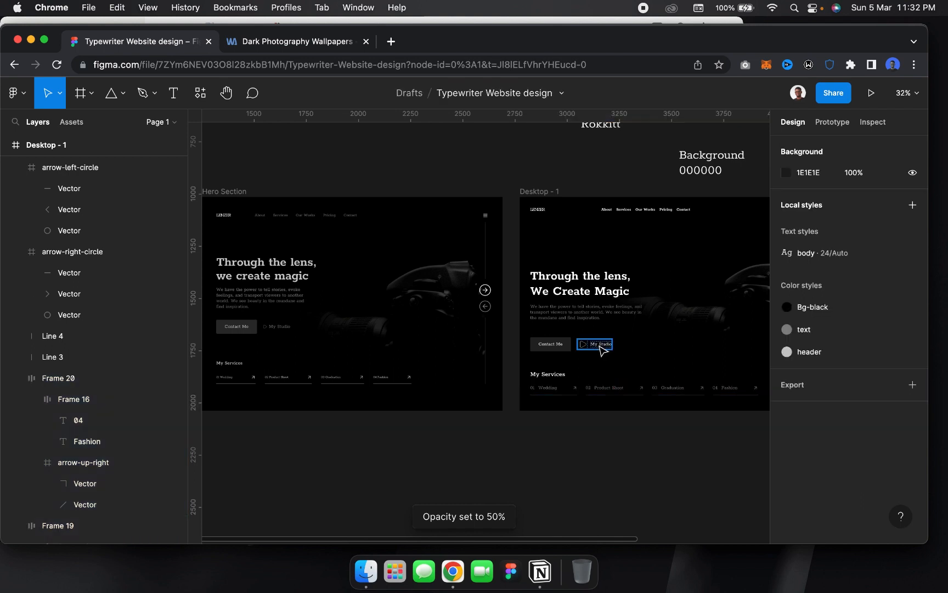
Set the opacity of the My Studio link and the header navigation links in Desktop - 1 to 50%
{"action": "left_click", "coordinate": [601, 346]}
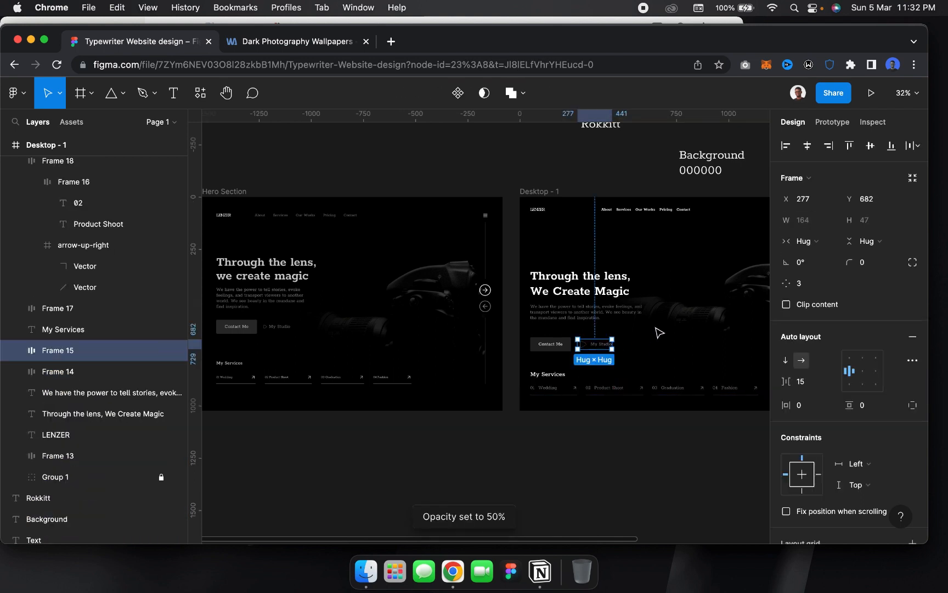
{"action": "key", "text": "Escape"}
{"action": "scroll", "coordinate": [660, 332], "scroll_direction": "up", "scroll_amount": 2}
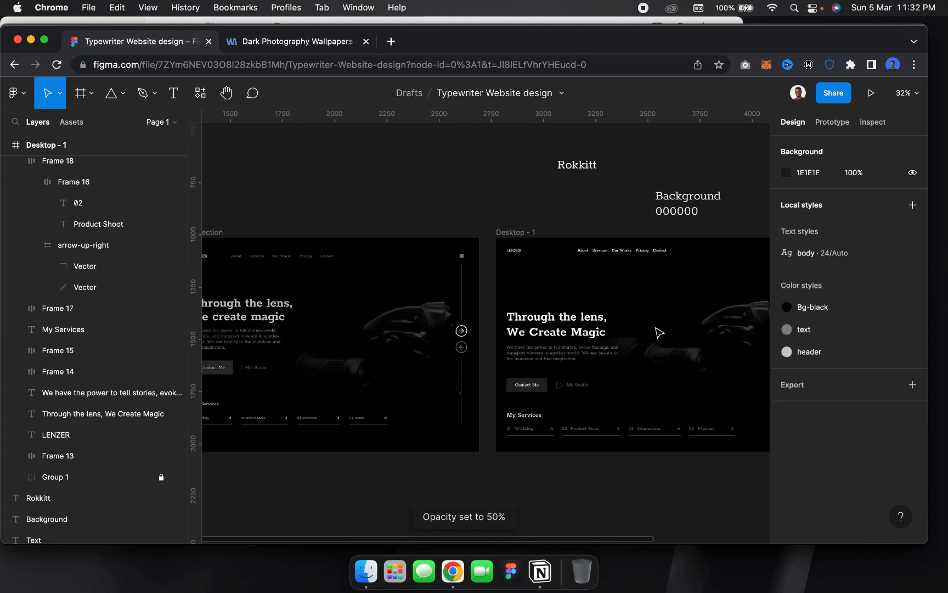
{"action": "left_click", "coordinate": [613, 253]}
{"action": "key", "text": "5"}
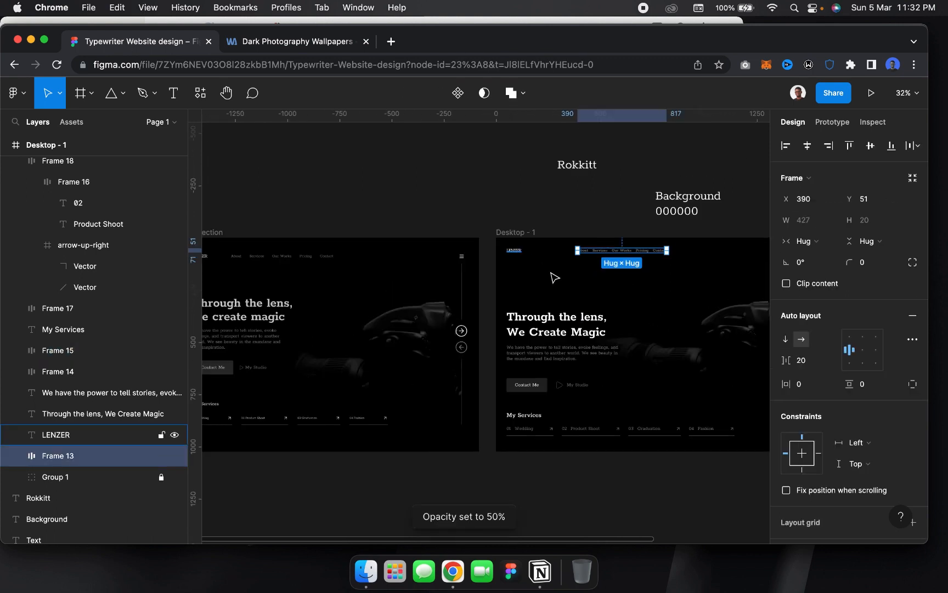
{"action": "scroll", "coordinate": [555, 277], "scroll_direction": "down", "scroll_amount": 2}
{"action": "scroll", "coordinate": [563, 288], "scroll_direction": "down", "scroll_amount": 1}
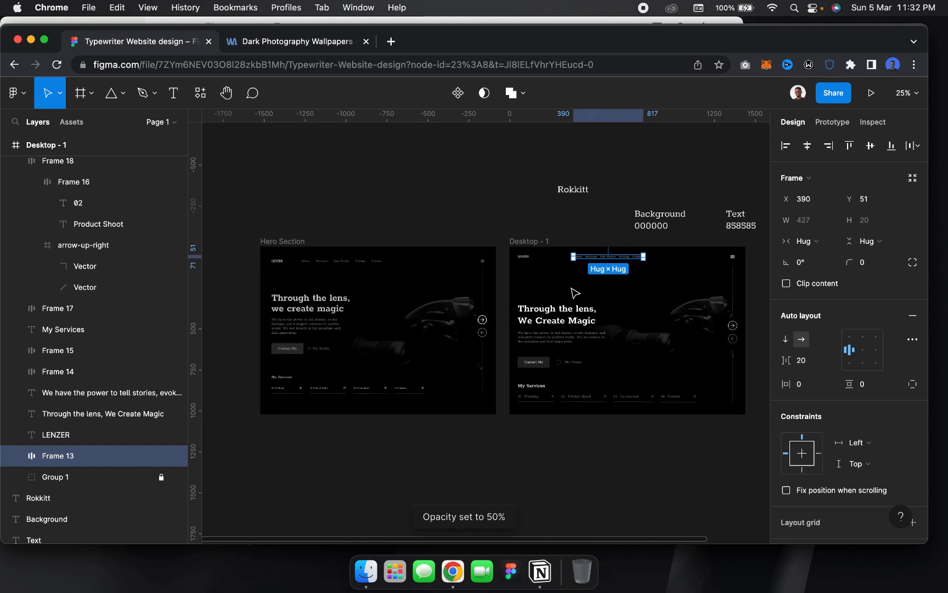
{"action": "key", "text": "Escape"}
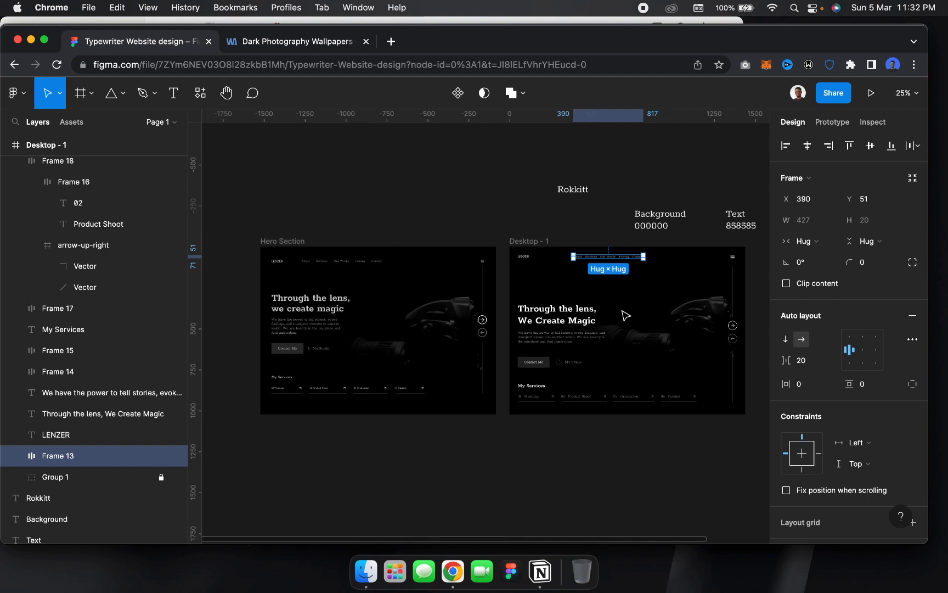
Move the main heading and the paragraph below it in Desktop - 1 up by 80 px
{"action": "left_click", "coordinate": [520, 294]}
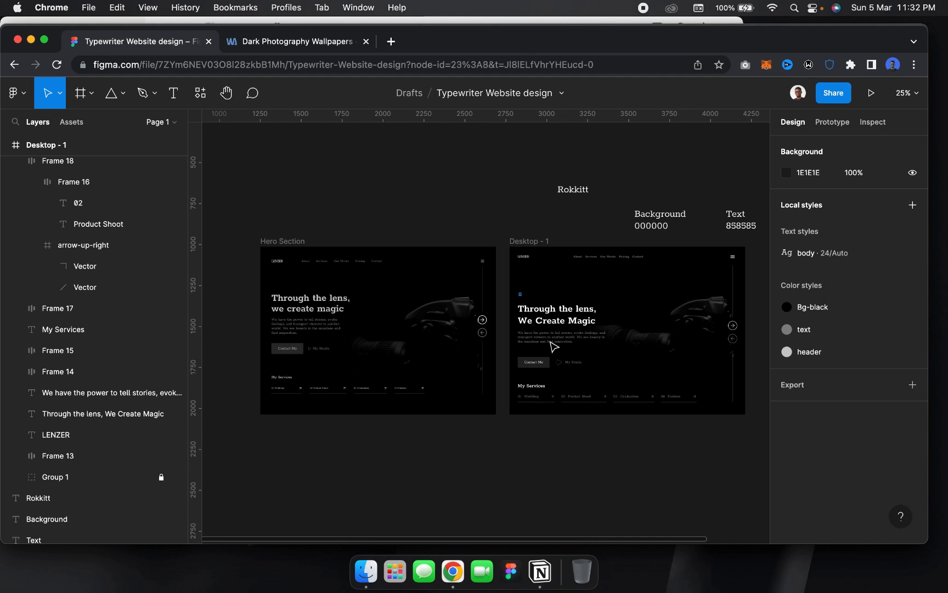
{"action": "left_click_drag", "start_coordinate": [519, 293], "coordinate": [549, 343]}
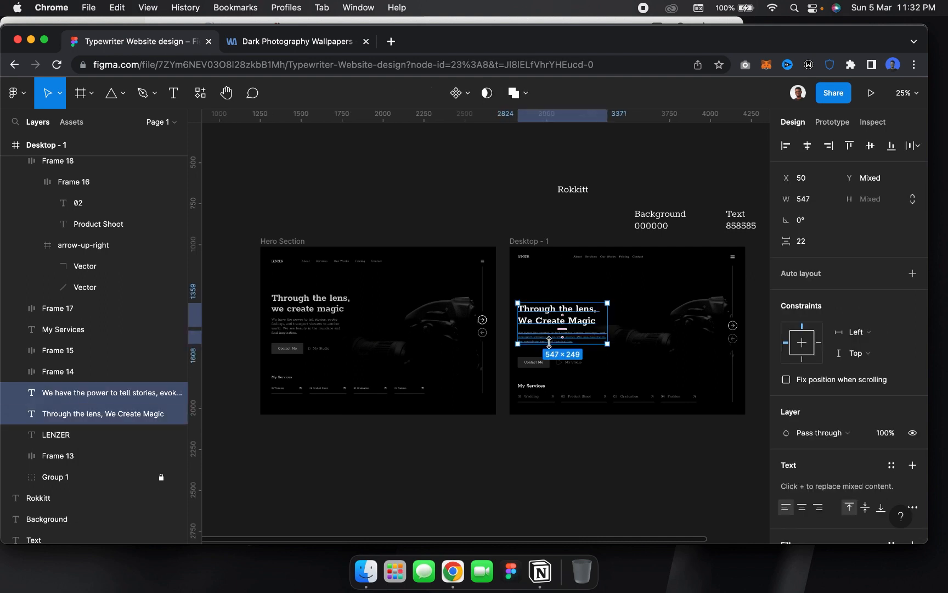
{"action": "key", "text": "shift+Up"}
{"action": "key", "text": "shift+Up"}
{"action": "key", "text": "shift+Up"}
{"action": "key", "text": "shift+Up"}
{"action": "key", "text": "shift+Up"}
{"action": "key", "text": "shift+Up"}
{"action": "key", "text": "shift+Up"}
{"action": "key", "text": "shift+Up"}
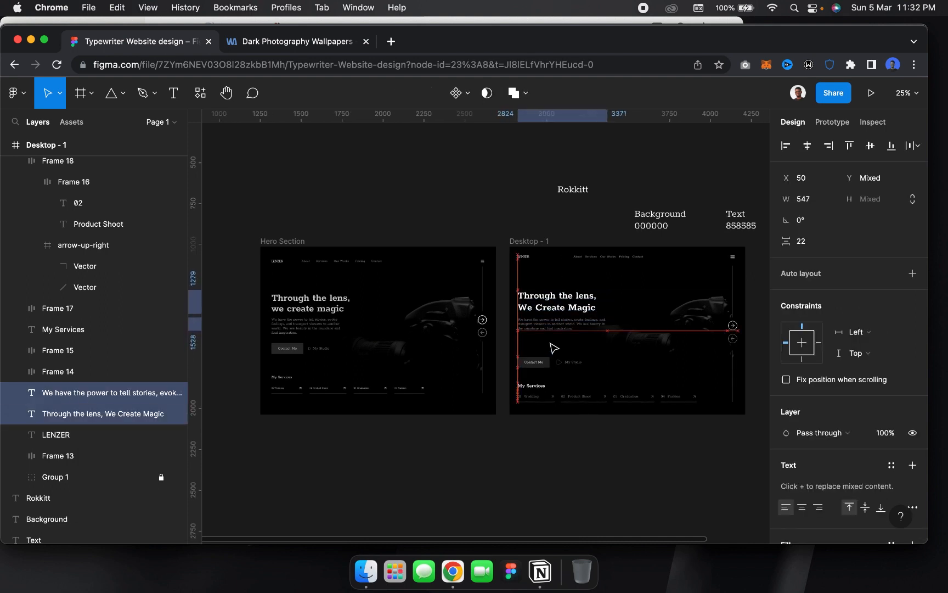
Move the Contact Me button and the My Studio link in Desktop - 1 up together by 100 px
{"action": "left_click_drag", "start_coordinate": [525, 346], "coordinate": [571, 377]}
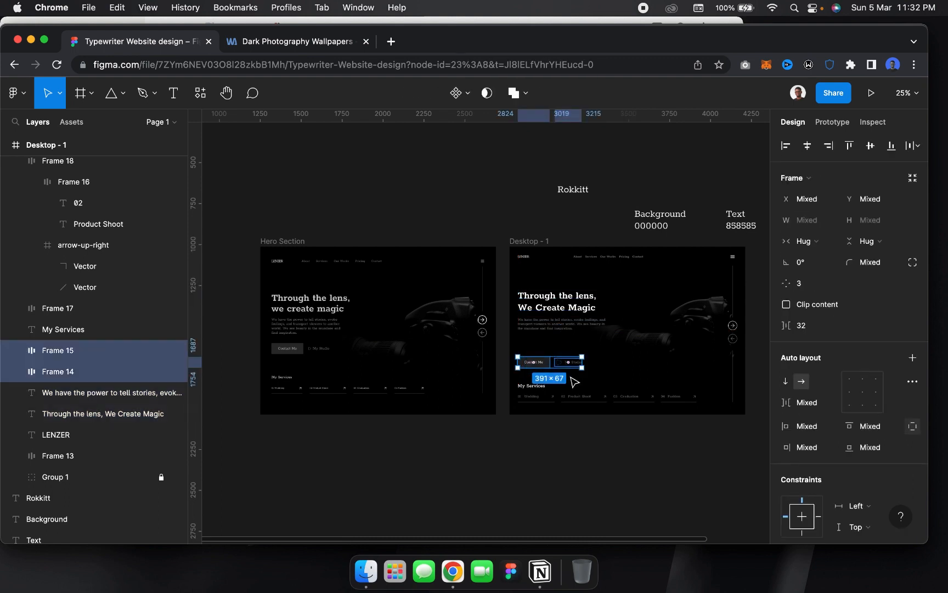
{"action": "key", "text": "shift+Up"}
{"action": "key", "text": "shift+Up"}
{"action": "key", "text": "shift+Up"}
{"action": "key", "text": "shift+Up"}
{"action": "key", "text": "shift+Up"}
{"action": "key", "text": "shift+Up"}
{"action": "key", "text": "shift+Up"}
{"action": "key", "text": "shift+Up"}
{"action": "key", "text": "shift+Up"}
{"action": "key", "text": "shift+Up"}
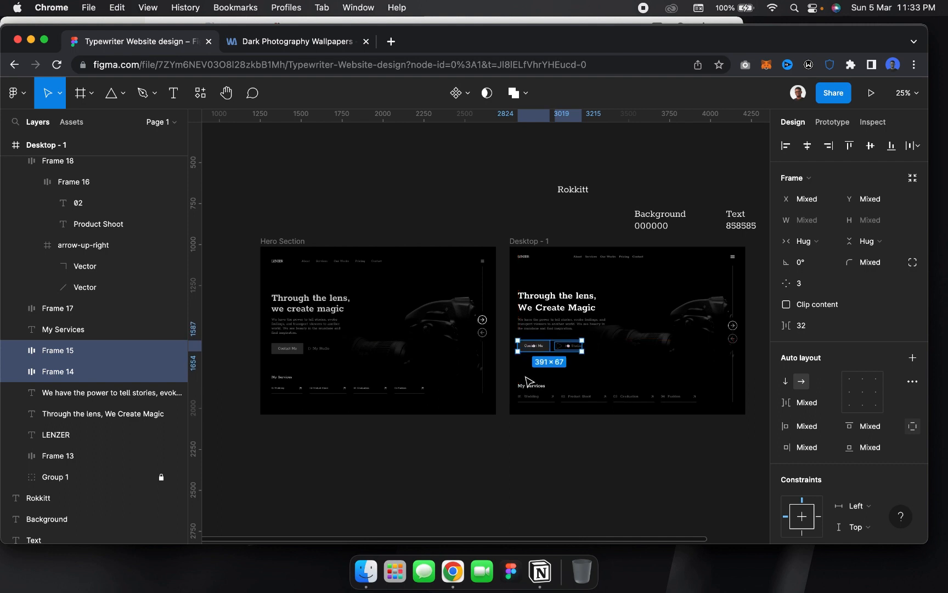
{"action": "key", "text": "Escape"}
Move the My Services heading and the four service items in Desktop - 1 up by about 50 px
{"action": "left_click_drag", "start_coordinate": [513, 369], "coordinate": [688, 437]}
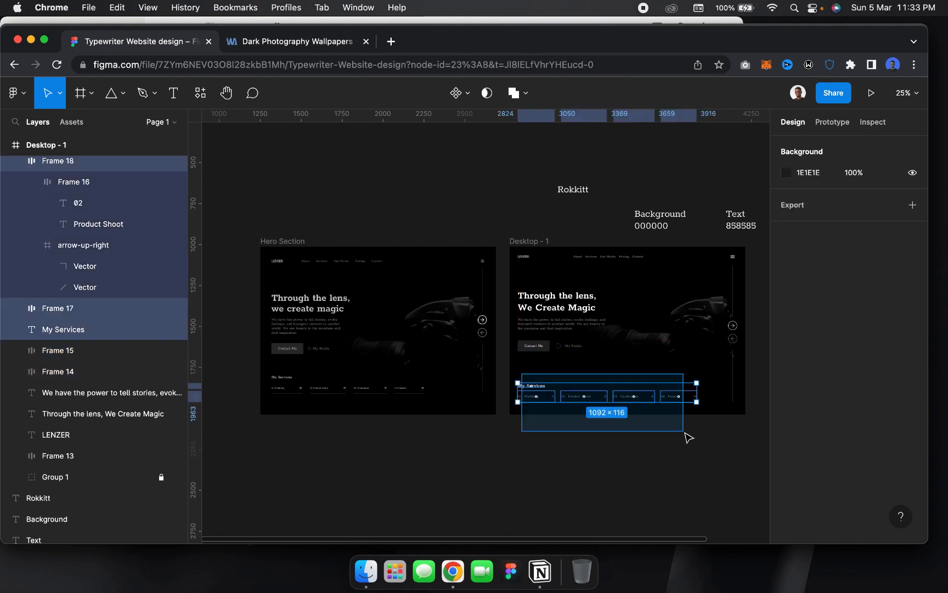
{"action": "key", "text": "shift+Up"}
{"action": "key", "text": "shift+Up"}
{"action": "key", "text": "shift+Up"}
{"action": "key", "text": "shift+Up"}
{"action": "key", "text": "shift+Up"}
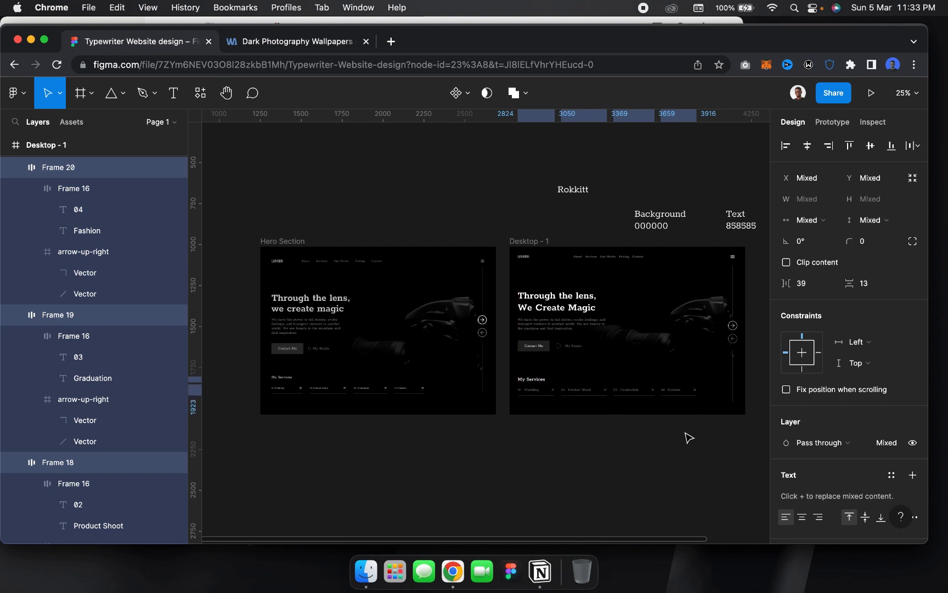
{"action": "key", "text": "shift+Up"}
{"action": "key", "text": "Escape"}
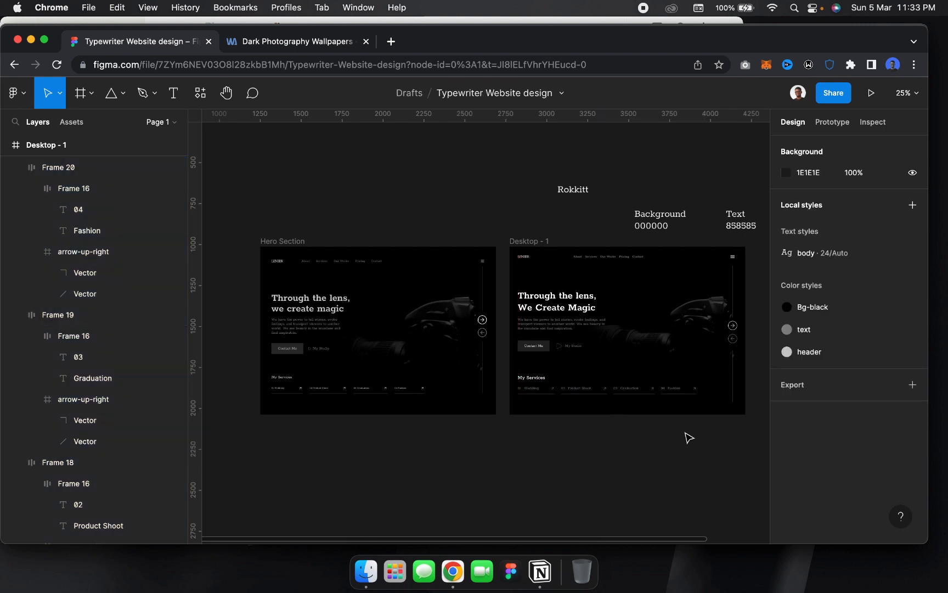
Move the header navigation links in Desktop - 1 left by 160 px to X 230
{"action": "scroll", "coordinate": [689, 438], "scroll_direction": "up", "scroll_amount": 3}
{"action": "scroll", "coordinate": [689, 438], "scroll_direction": "down", "scroll_amount": 2}
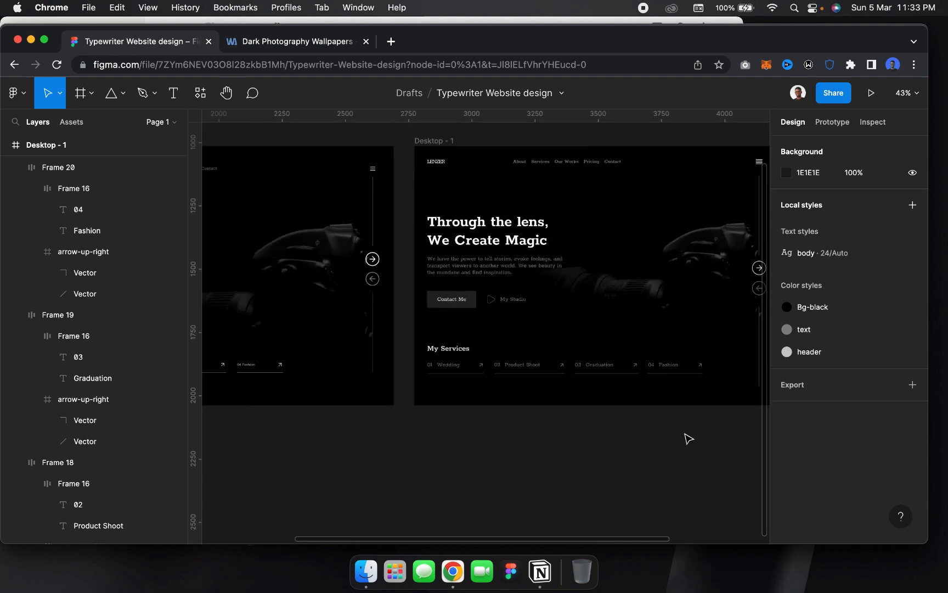
{"action": "scroll", "coordinate": [689, 438], "scroll_direction": "left", "scroll_amount": 3}
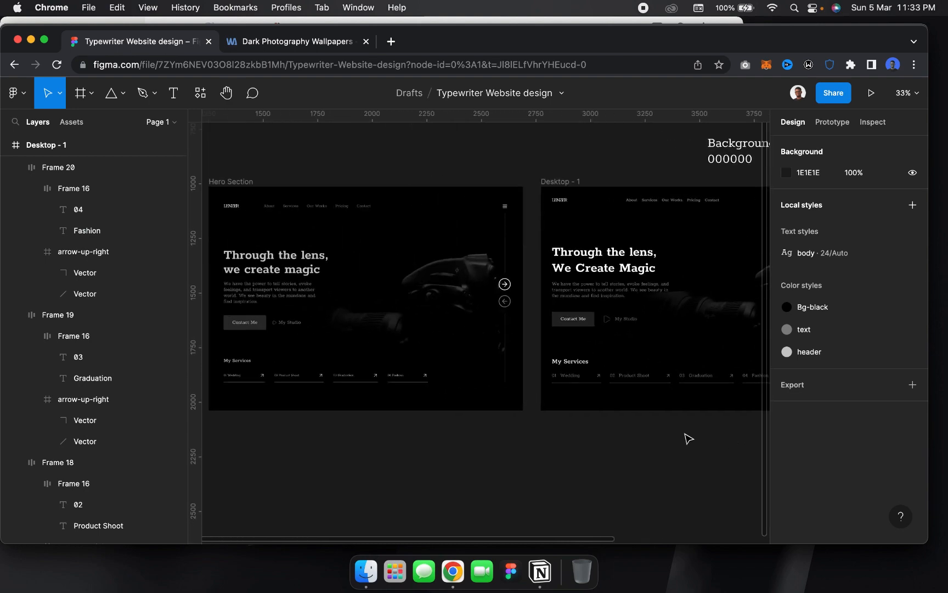
{"action": "left_click", "coordinate": [654, 204]}
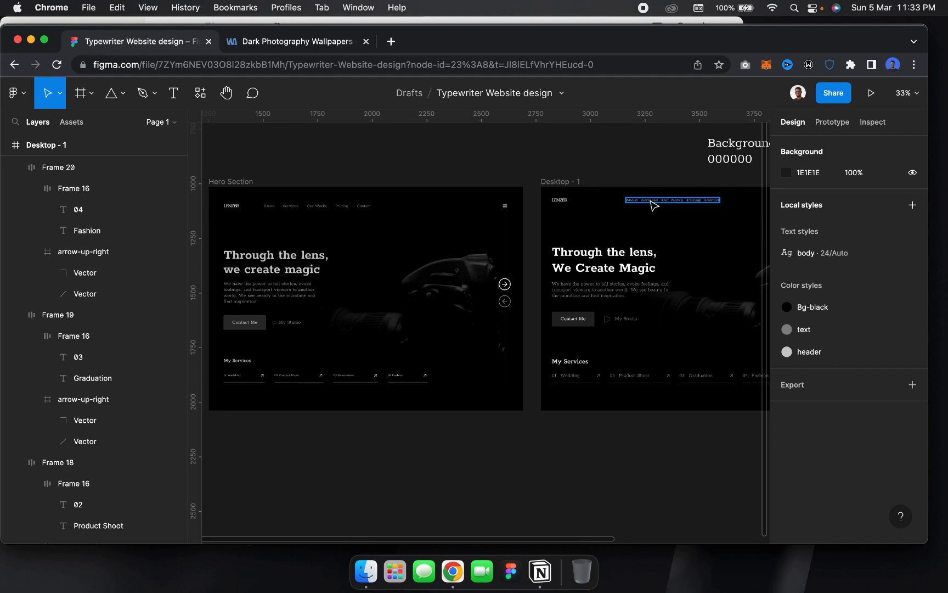
{"action": "left_click", "coordinate": [653, 206]}
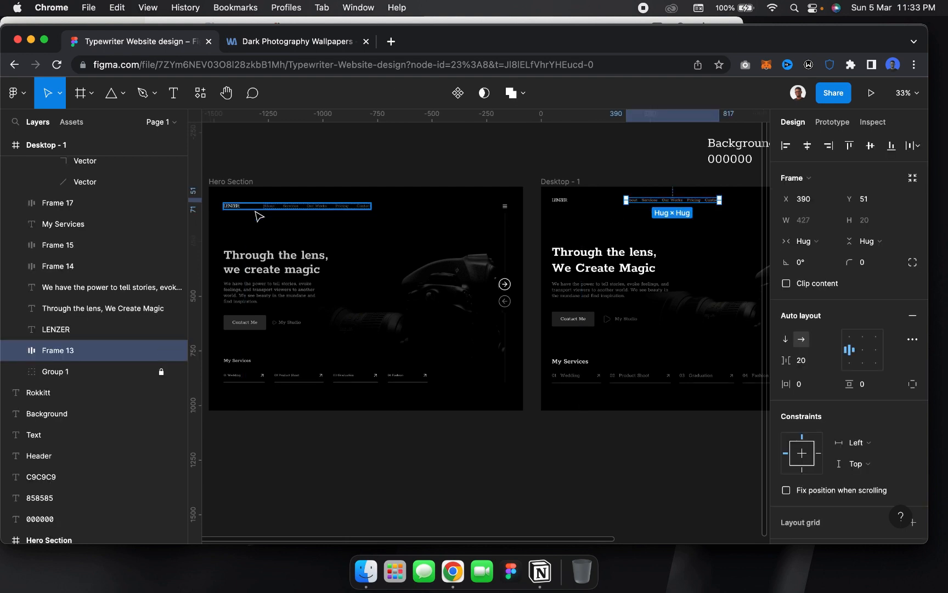
{"action": "key", "text": "shift+Left"}
{"action": "key", "text": "shift+Left"}
{"action": "key", "text": "shift+Left"}
{"action": "key", "text": "shift+Left"}
{"action": "key", "text": "shift+Left"}
{"action": "key", "text": "shift+Left"}
{"action": "key", "text": "shift+Left"}
{"action": "key", "text": "shift+Left"}
{"action": "key", "text": "shift+Left"}
{"action": "key", "text": "shift+Left"}
{"action": "key", "text": "shift+Left"}
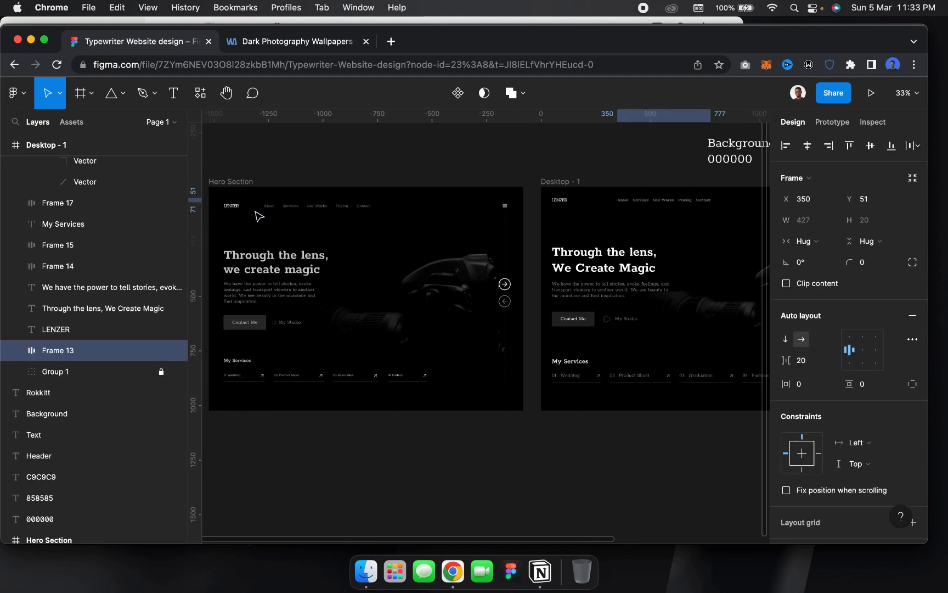
{"action": "key", "text": "shift+Left"}
{"action": "key", "text": "shift+Left"}
{"action": "key", "text": "shift+Left"}
{"action": "key", "text": "shift+Left"}
{"action": "key", "text": "shift+Left"}
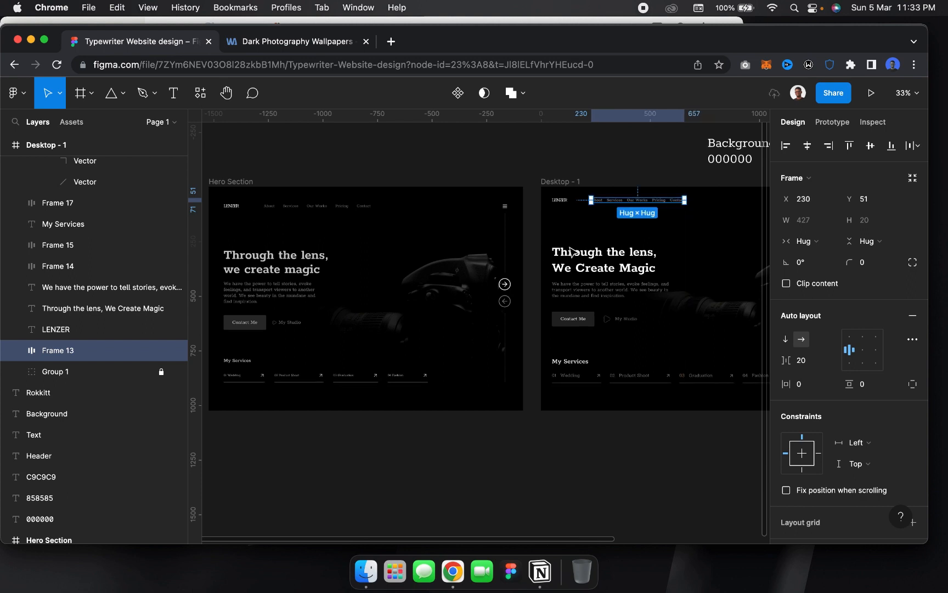
Combine the LENZER logo and the navigation links in Desktop - 1 into one horizontal auto layout frame
{"action": "scroll", "coordinate": [642, 252], "scroll_direction": "right", "scroll_amount": 2}
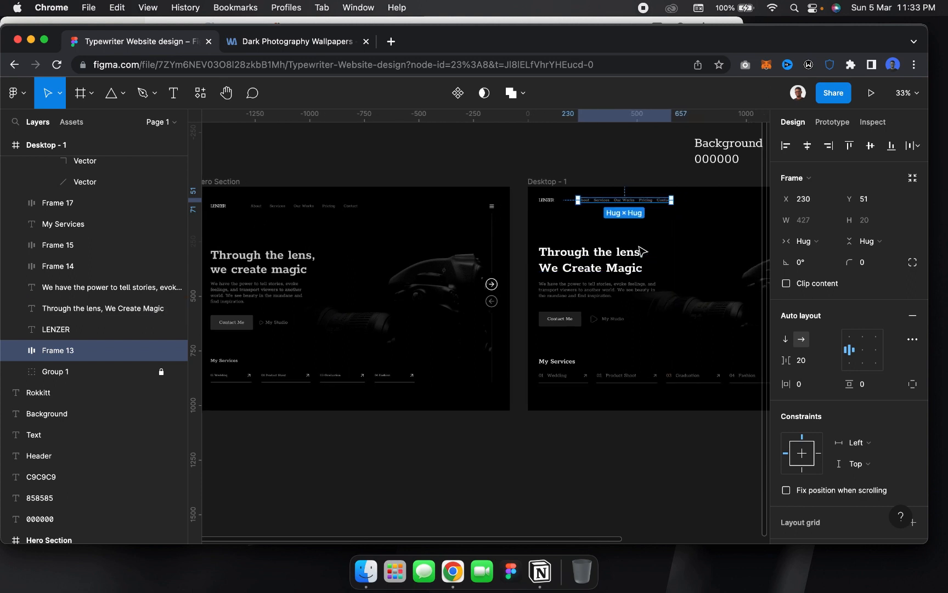
{"action": "left_click", "coordinate": [548, 203], "text": "shift"}
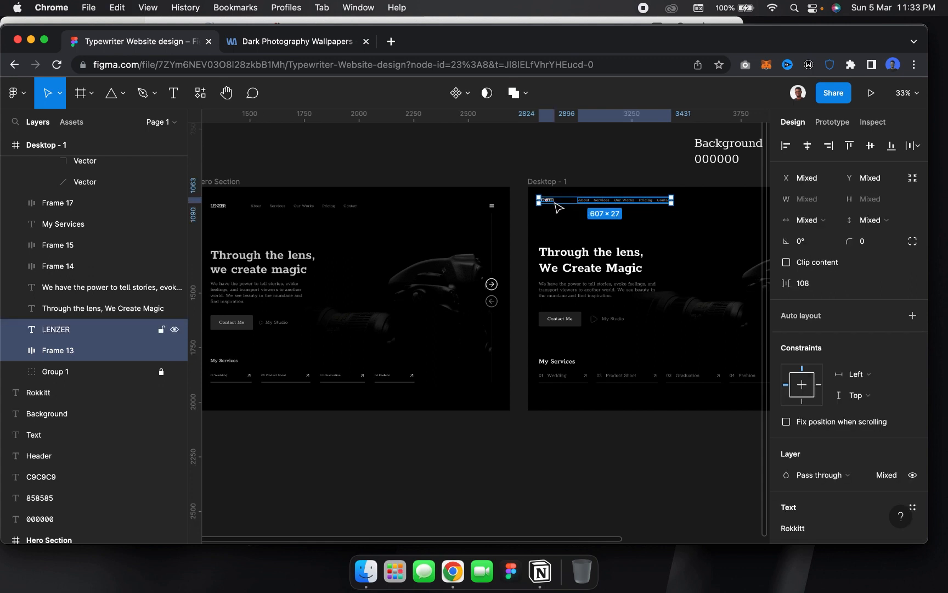
{"action": "key", "text": "shift+a"}
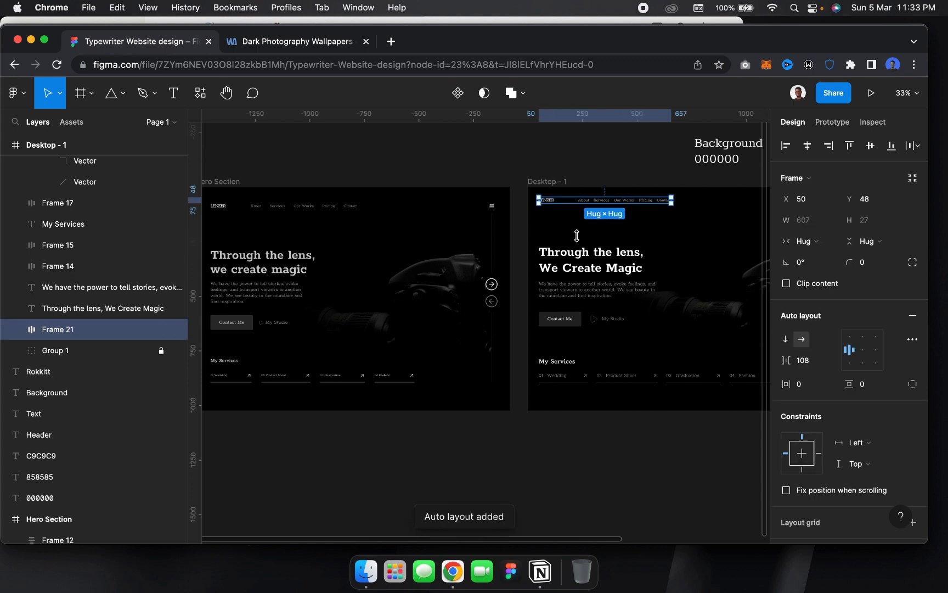
Wrap the logo-and-links frame and the hamburger menu icon in Desktop - 1 in one horizontal auto layout header row
{"action": "scroll", "coordinate": [637, 243], "scroll_direction": "right", "scroll_amount": 1}
{"action": "scroll", "coordinate": [653, 262], "scroll_direction": "right", "scroll_amount": 2}
{"action": "scroll", "coordinate": [653, 262], "scroll_direction": "up", "scroll_amount": 1}
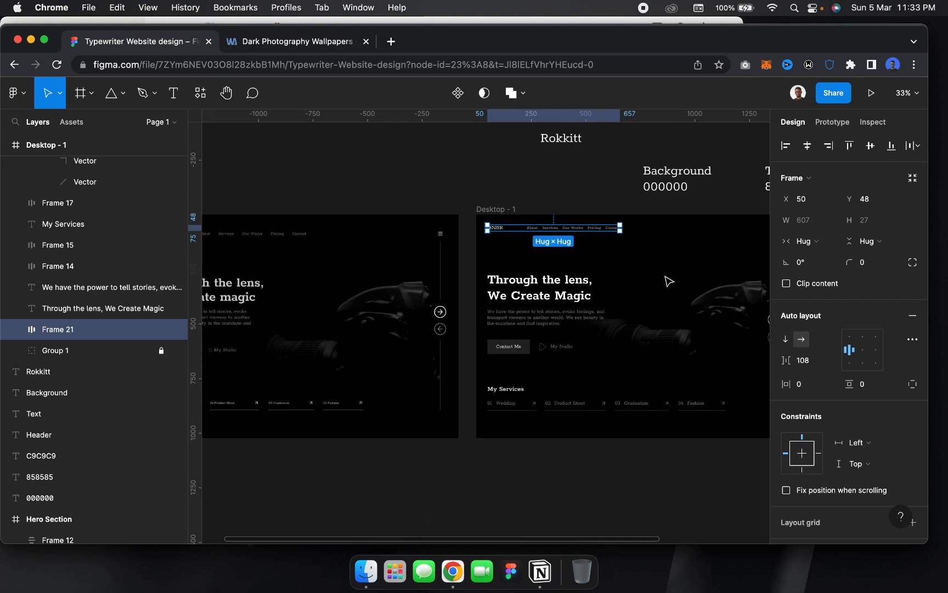
{"action": "scroll", "coordinate": [668, 281], "scroll_direction": "right", "scroll_amount": 4}
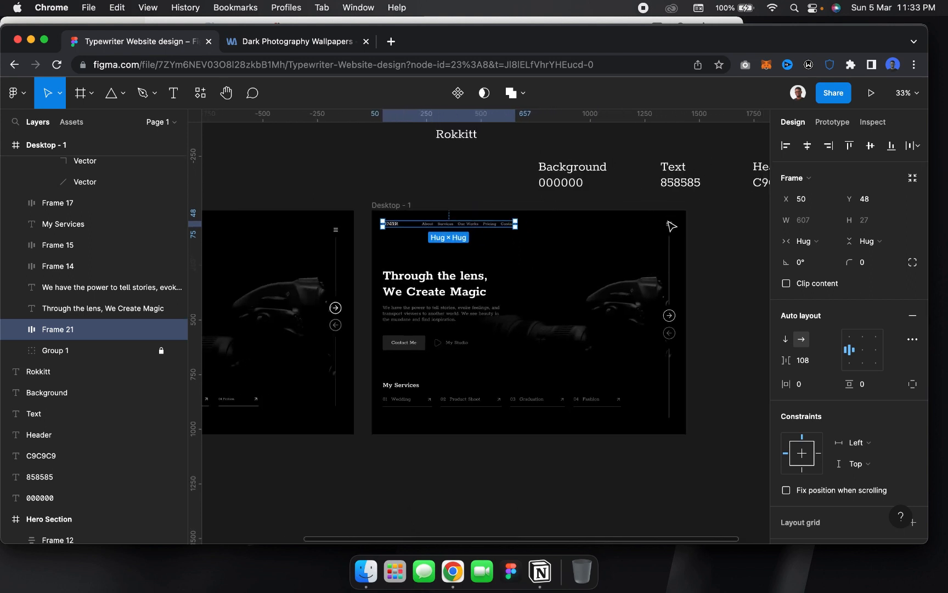
{"action": "left_click", "coordinate": [669, 224]}
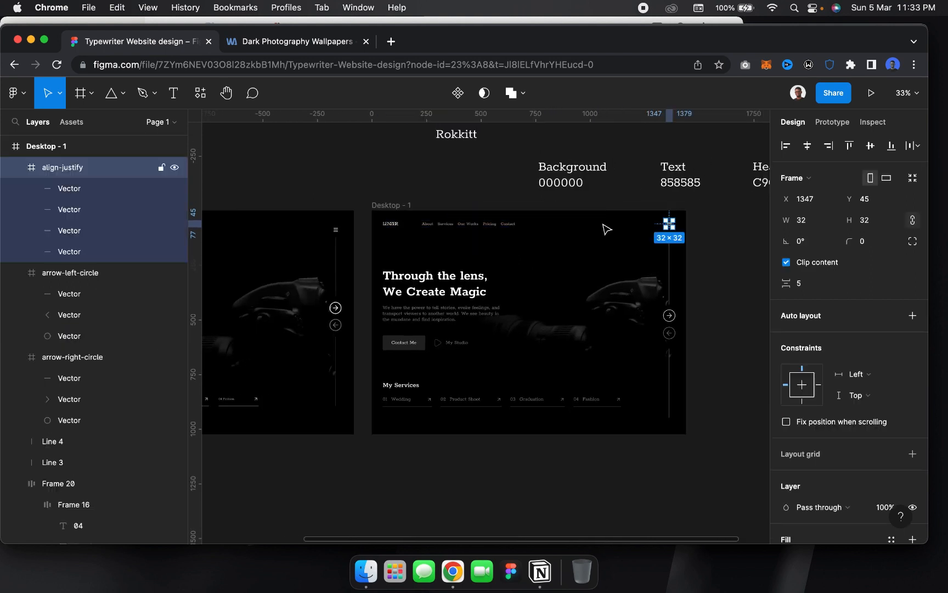
{"action": "left_click", "coordinate": [484, 228], "text": "shift"}
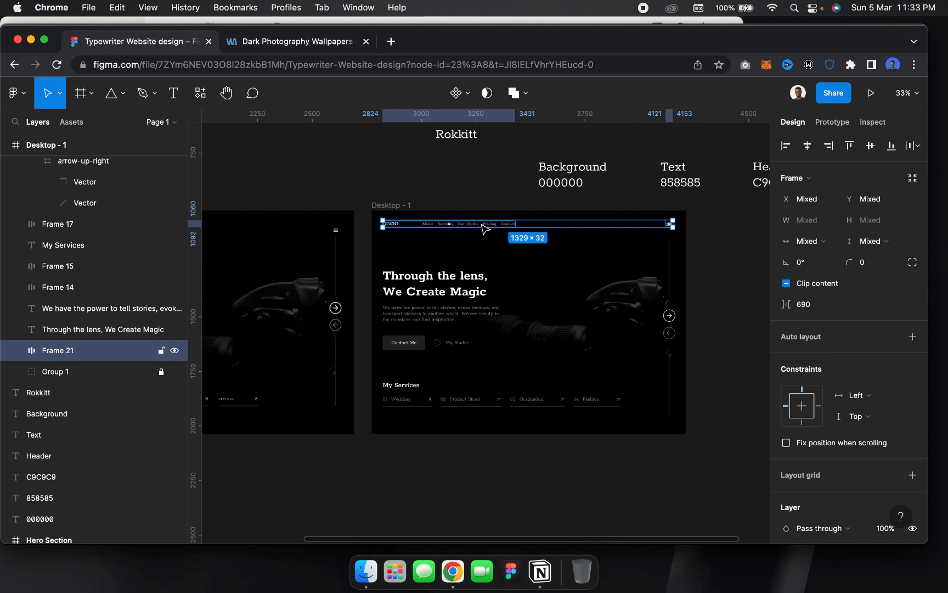
{"action": "key", "text": "shift+a"}
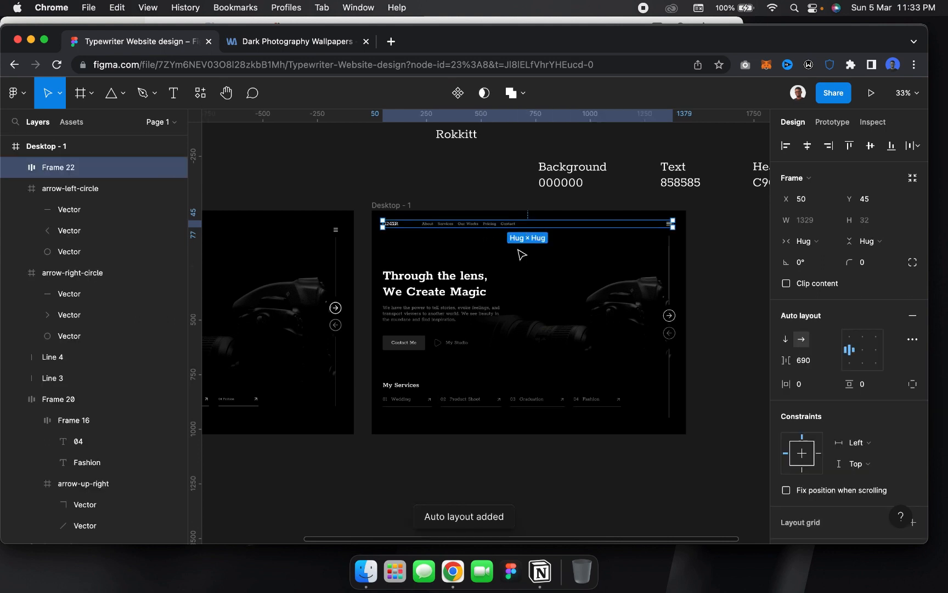
{"action": "scroll", "coordinate": [479, 287], "scroll_direction": "left", "scroll_amount": 1}
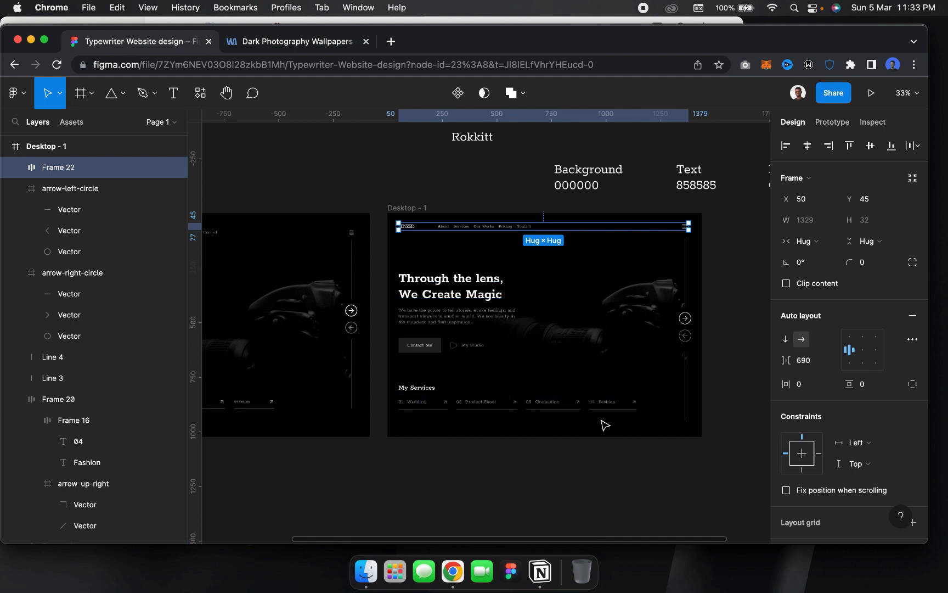
{"action": "key", "text": "Escape"}
Wrap the four service items under My Services in Desktop - 1 in a single horizontal auto layout frame
{"action": "left_click", "coordinate": [425, 398]}
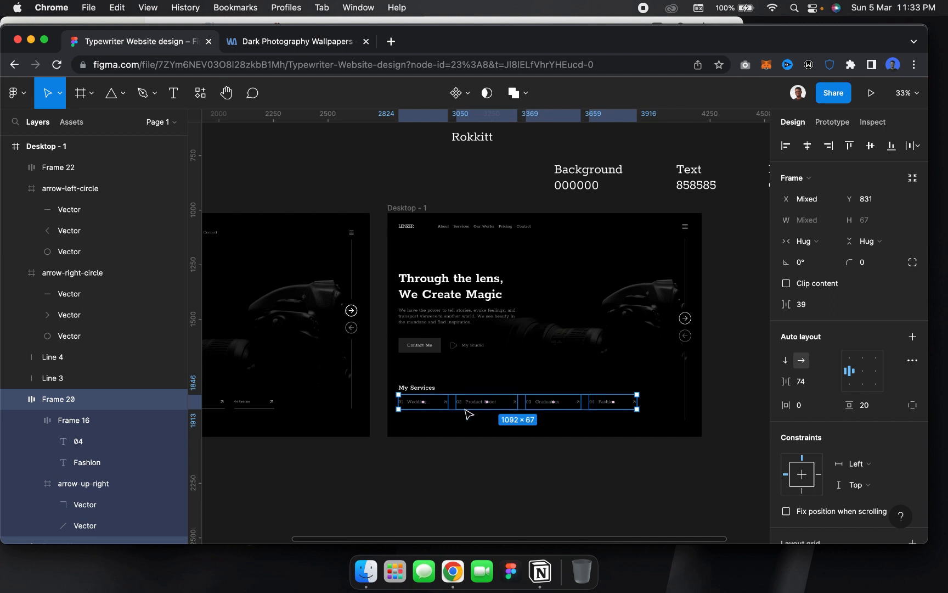
{"action": "key", "text": "shift+a"}
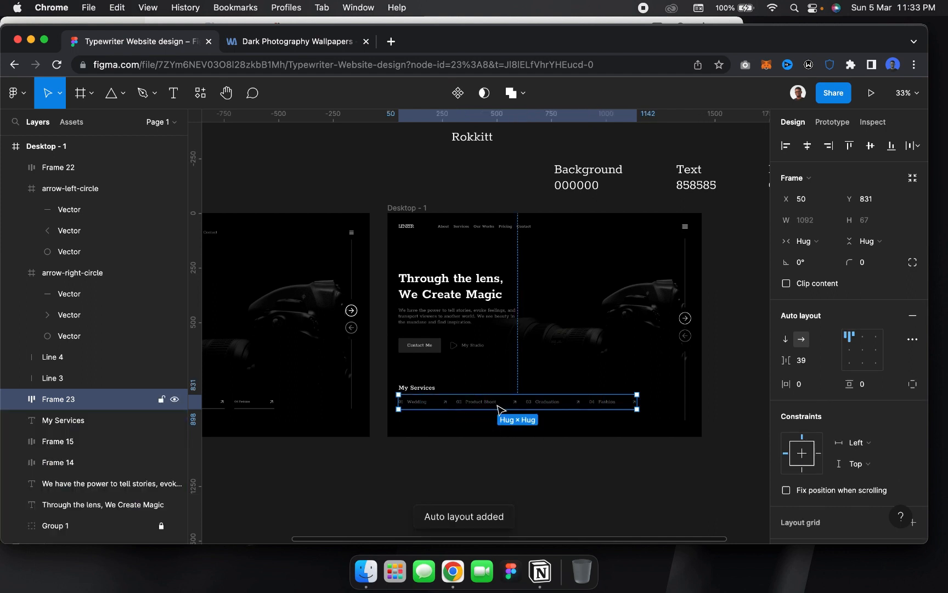
{"action": "scroll", "coordinate": [460, 406], "scroll_direction": "left", "scroll_amount": 1}
{"action": "scroll", "coordinate": [460, 406], "scroll_direction": "left", "scroll_amount": 3}
{"action": "scroll", "coordinate": [471, 412], "scroll_direction": "down", "scroll_amount": 1}
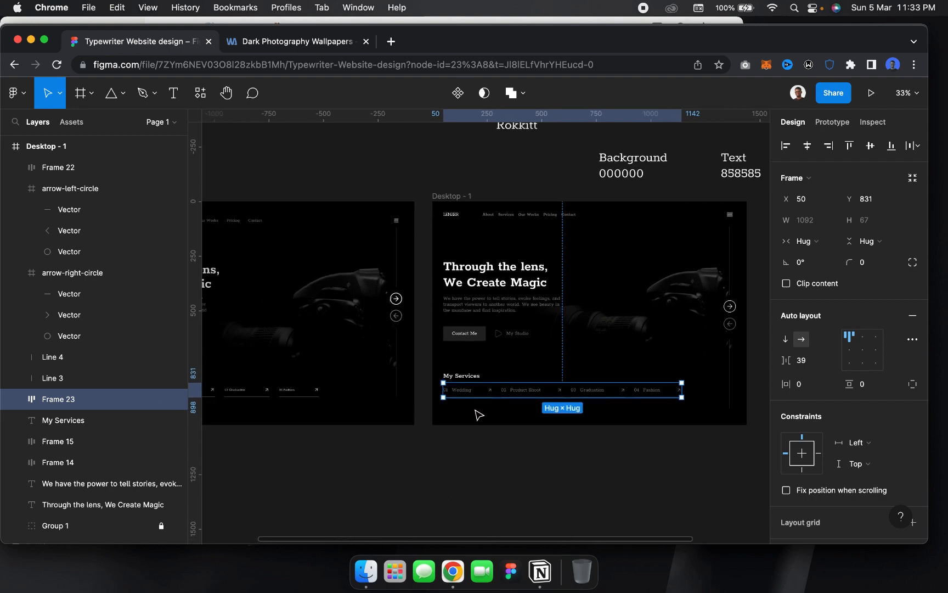
{"action": "left_click", "coordinate": [479, 415]}
Compare the layout and spacing of the Hero Section reference with the Desktop - 1 frame
{"action": "scroll", "coordinate": [479, 415], "scroll_direction": "left", "scroll_amount": 10}
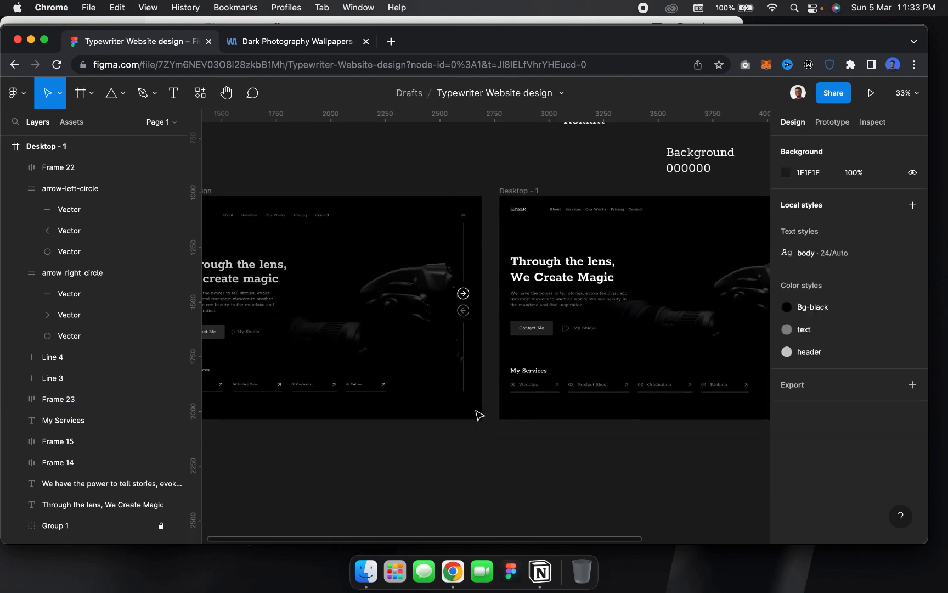
{"action": "scroll", "coordinate": [373, 385], "scroll_direction": "up", "scroll_amount": 3}
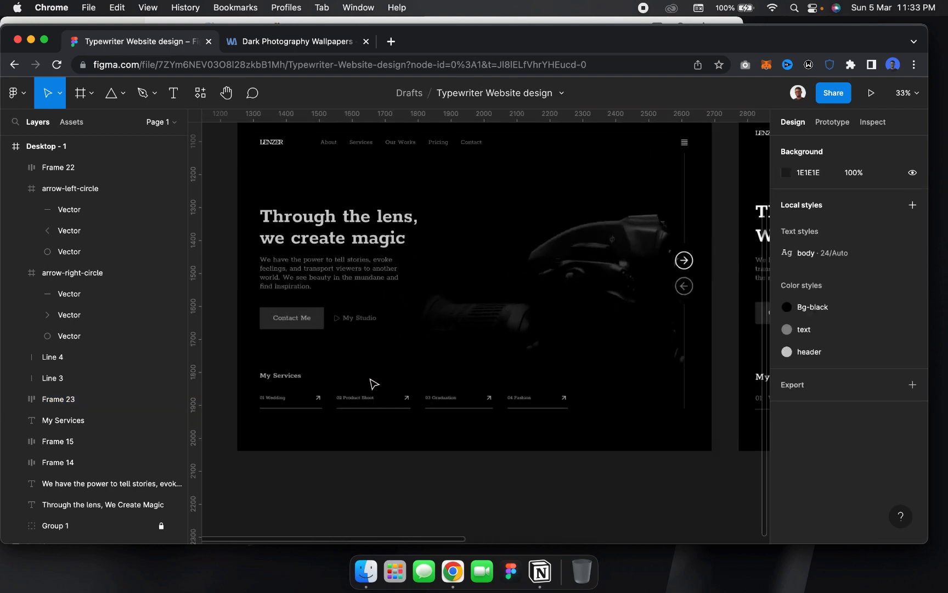
{"action": "scroll", "coordinate": [271, 211], "scroll_direction": "right", "scroll_amount": 1}
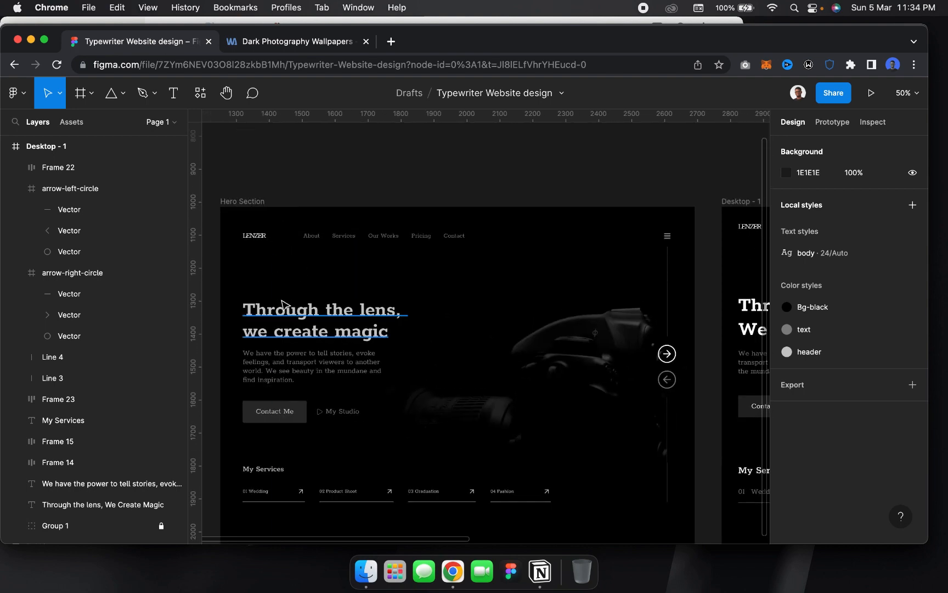
{"action": "scroll", "coordinate": [282, 303], "scroll_direction": "down", "scroll_amount": 3}
{"action": "scroll", "coordinate": [286, 305], "scroll_direction": "right", "scroll_amount": 3}
{"action": "scroll", "coordinate": [283, 305], "scroll_direction": "right", "scroll_amount": 10}
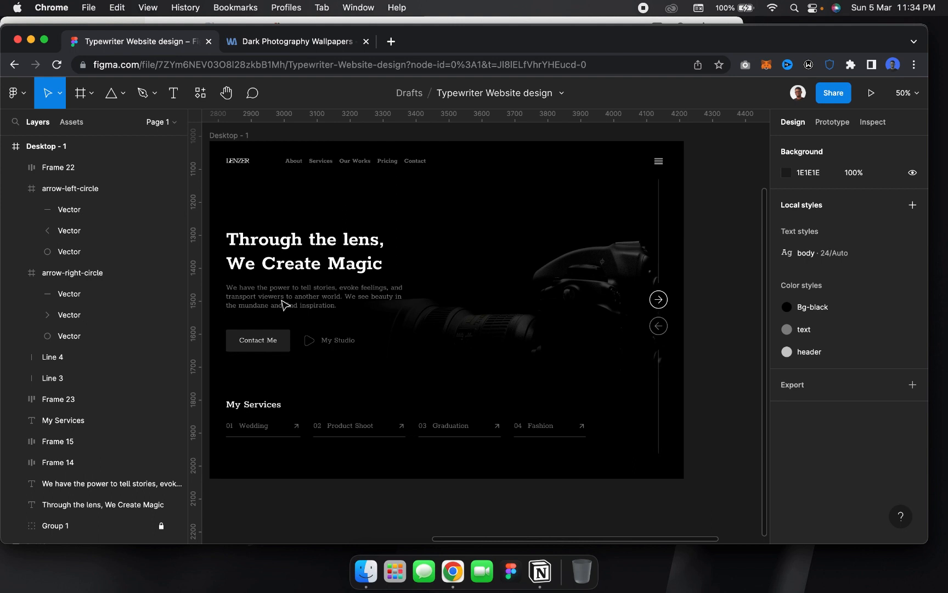
{"action": "scroll", "coordinate": [283, 305], "scroll_direction": "left", "scroll_amount": 2}
{"action": "scroll", "coordinate": [284, 305], "scroll_direction": "up", "scroll_amount": 2}
{"action": "scroll", "coordinate": [284, 305], "scroll_direction": "left", "scroll_amount": 1}
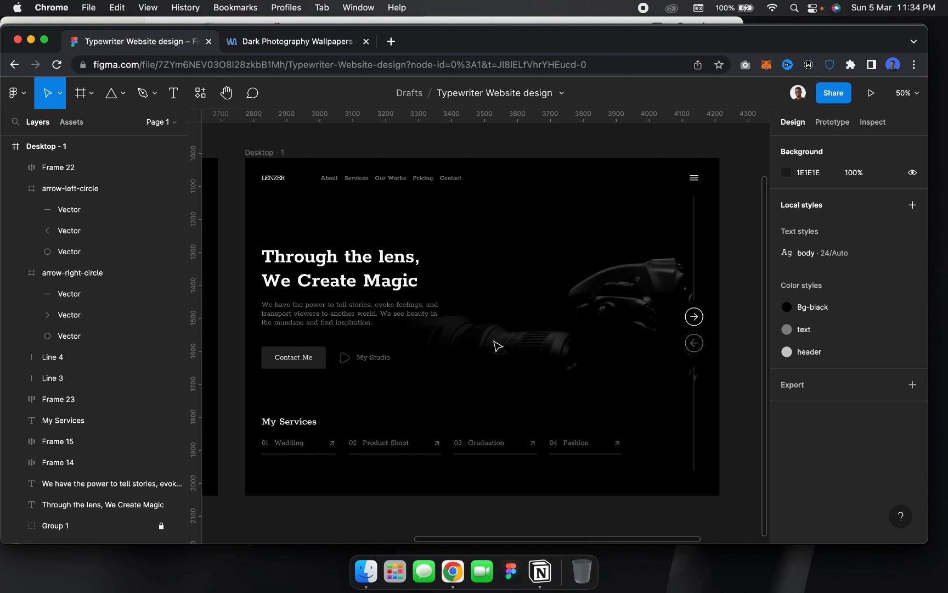
Draw a thin horizontal rectangle about 64 × 4 px just after the word Magic, level with the heading's baseline
{"action": "scroll", "coordinate": [420, 284], "scroll_direction": "up", "scroll_amount": 3}
{"action": "scroll", "coordinate": [420, 284], "scroll_direction": "up", "scroll_amount": 5}
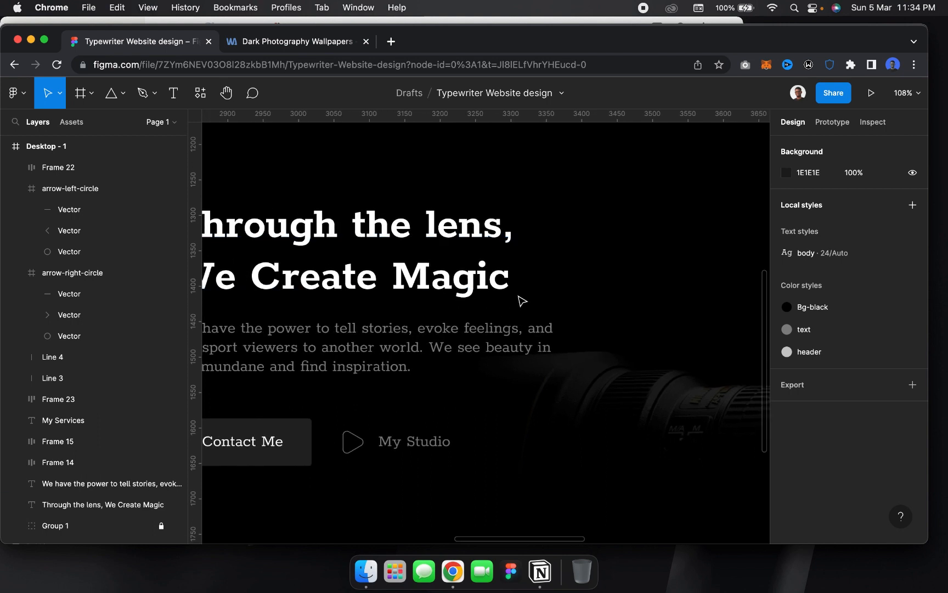
{"action": "scroll", "coordinate": [521, 300], "scroll_direction": "left", "scroll_amount": 3}
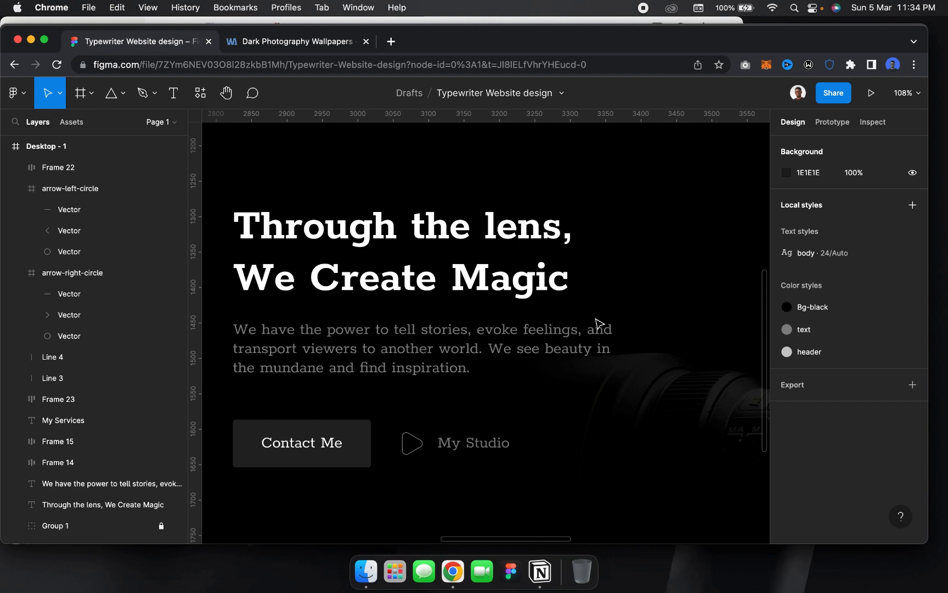
{"action": "key", "text": "r"}
{"action": "scroll", "coordinate": [597, 321], "scroll_direction": "up", "scroll_amount": 5}
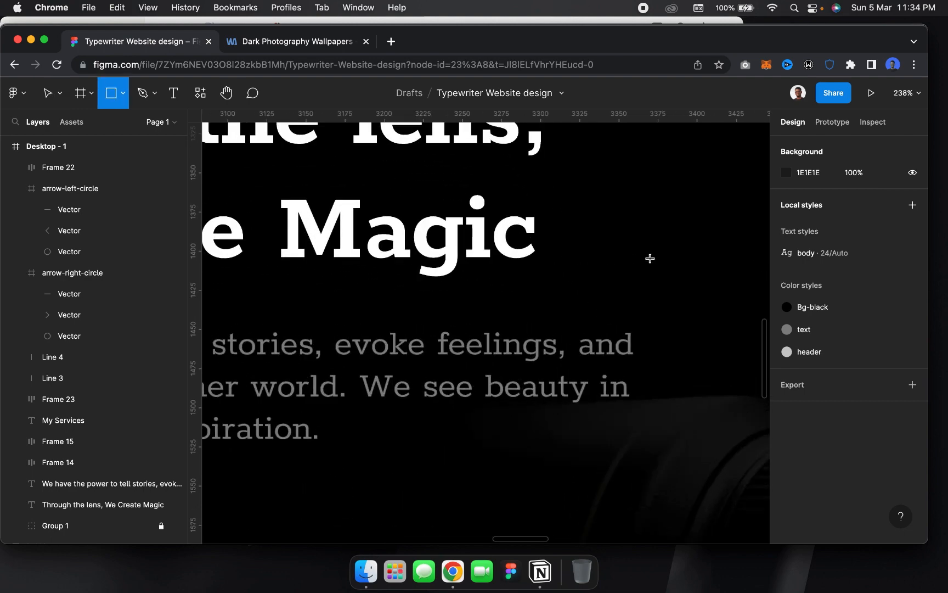
{"action": "left_click_drag", "start_coordinate": [557, 257], "coordinate": [659, 256]}
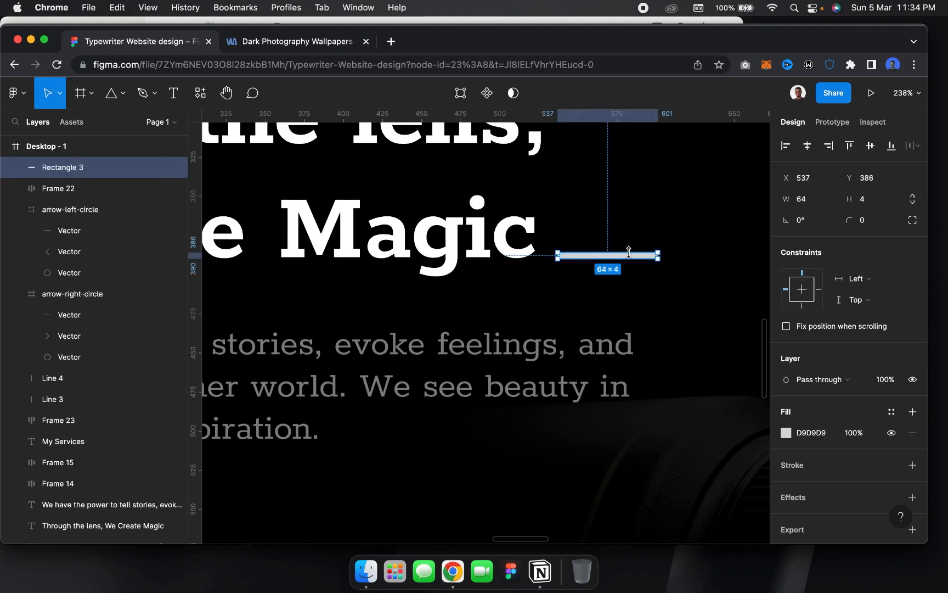
Apply the header color style to the fill of the thin rectangle beside the heading
{"action": "left_click", "coordinate": [817, 436]}
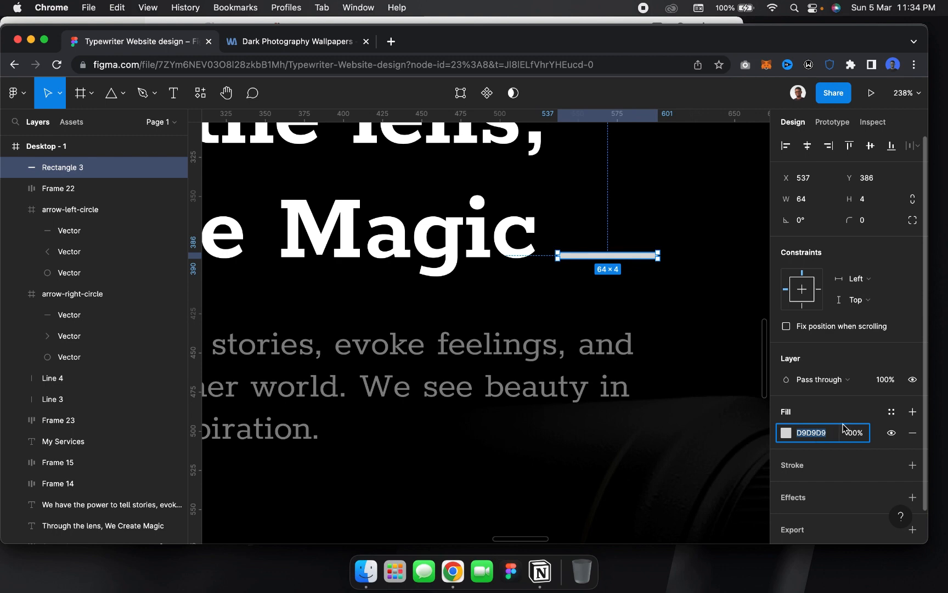
{"action": "left_click", "coordinate": [891, 411]}
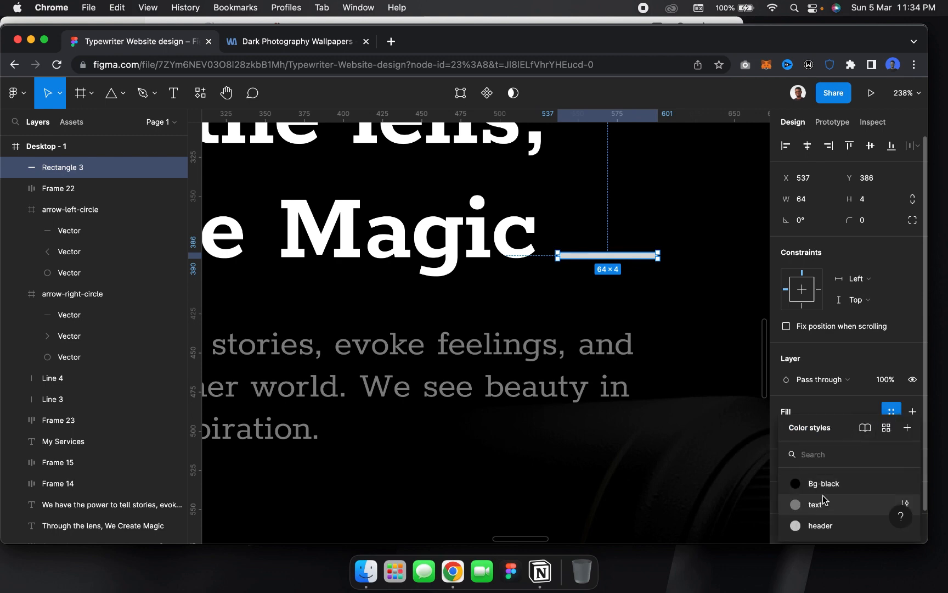
{"action": "left_click", "coordinate": [817, 525]}
{"action": "scroll", "coordinate": [690, 314], "scroll_direction": "down", "scroll_amount": 3}
{"action": "scroll", "coordinate": [691, 314], "scroll_direction": "down", "scroll_amount": 5}
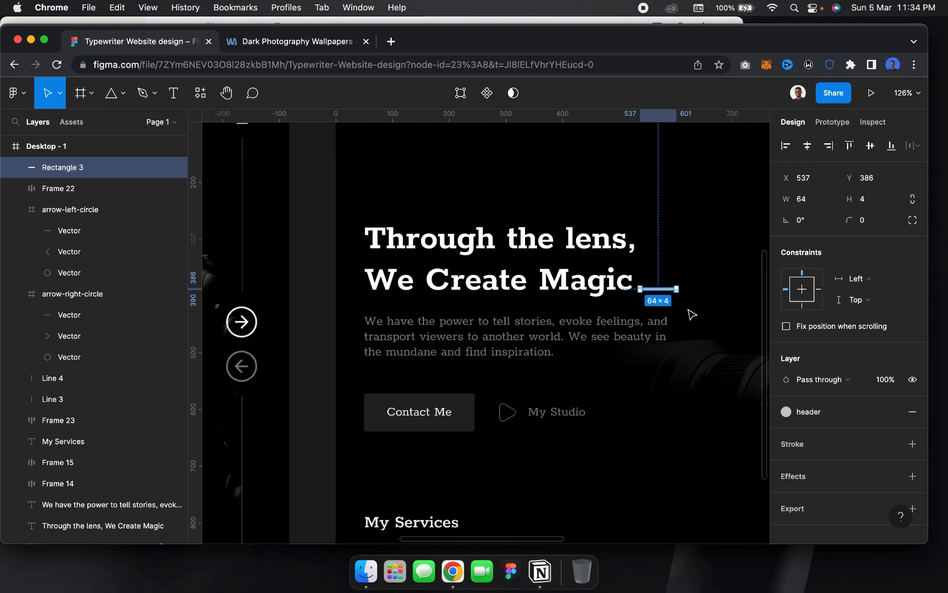
{"action": "key", "text": "Escape"}
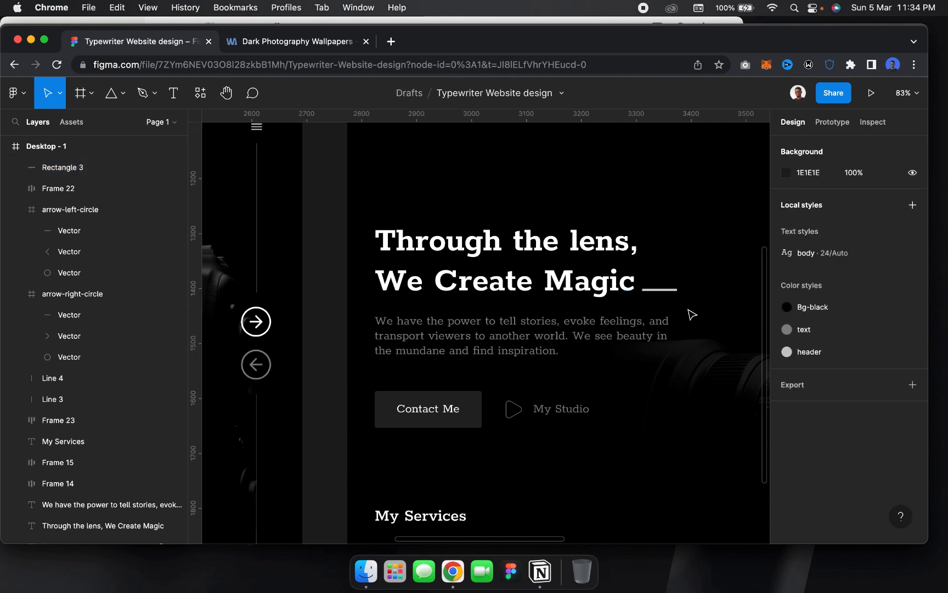
Shorten the last word of the Desktop - 1 heading so its second line reads We Create Mag
{"action": "scroll", "coordinate": [691, 313], "scroll_direction": "down", "scroll_amount": 4}
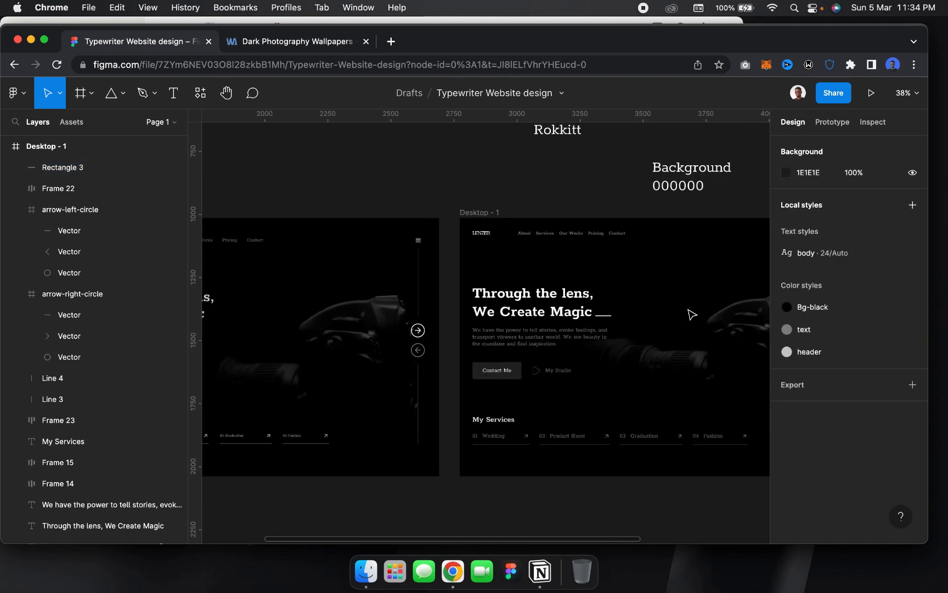
{"action": "scroll", "coordinate": [692, 314], "scroll_direction": "right", "scroll_amount": 2}
{"action": "scroll", "coordinate": [692, 314], "scroll_direction": "up", "scroll_amount": 1}
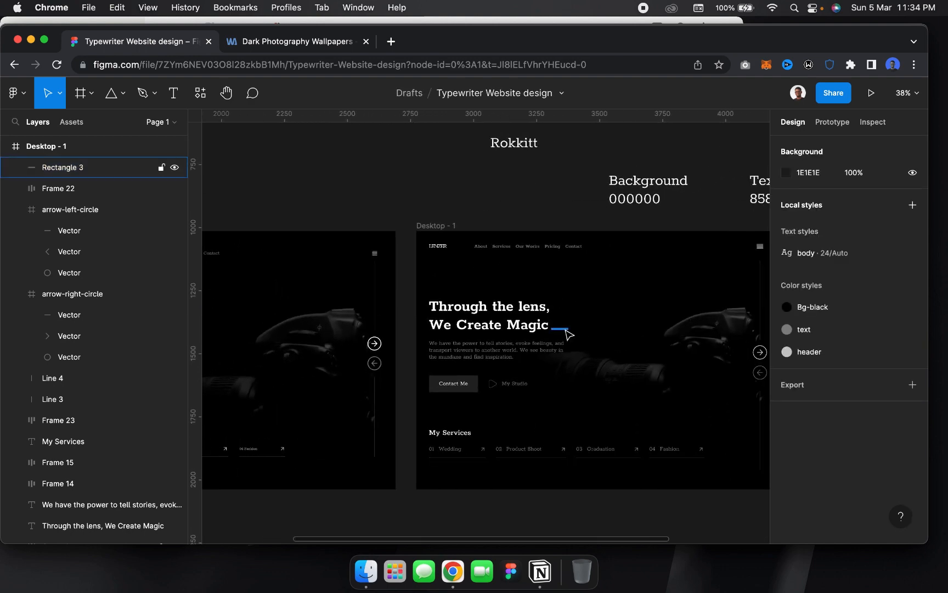
{"action": "scroll", "coordinate": [540, 329], "scroll_direction": "up", "scroll_amount": 5}
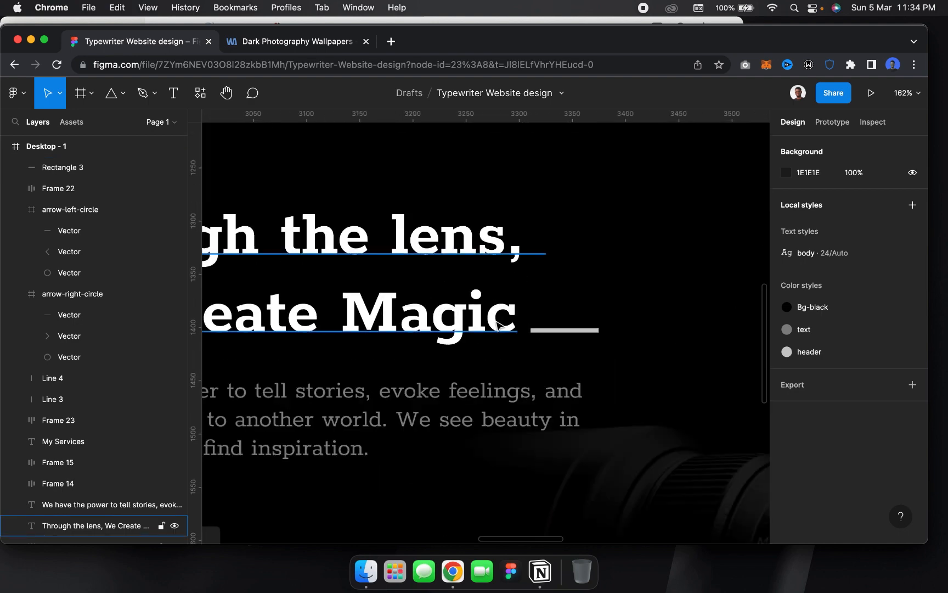
{"action": "double_click", "coordinate": [497, 322]}
{"action": "left_click", "coordinate": [518, 320]}
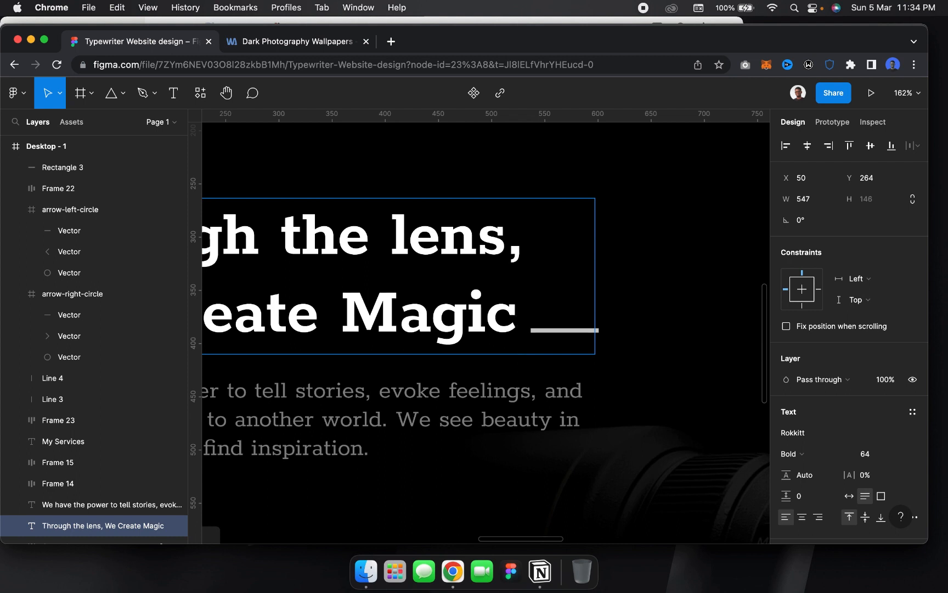
{"action": "key", "text": "BackSpace"}
{"action": "key", "text": "BackSpace"}
{"action": "key", "text": "BackSpace"}
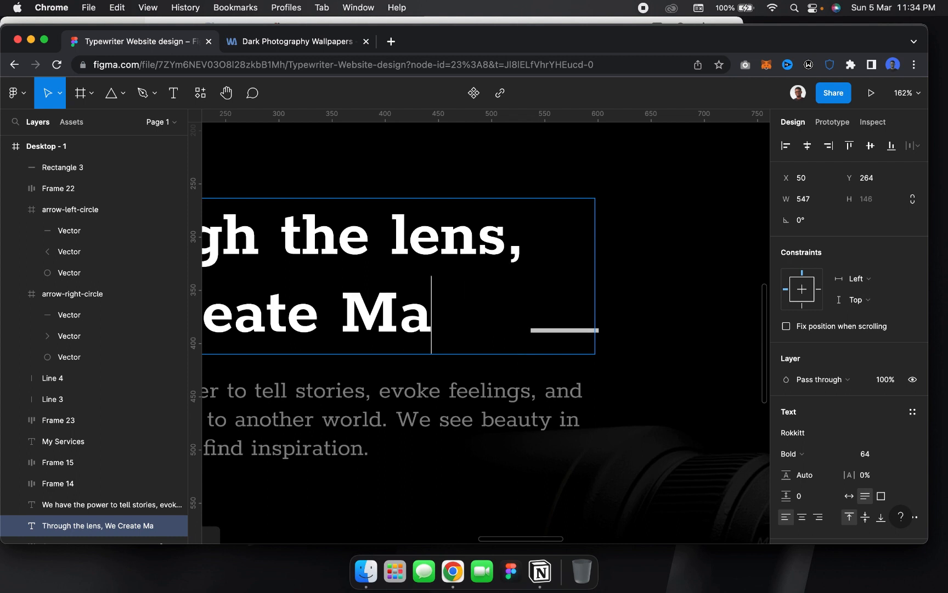
{"action": "type", "text": "g"}
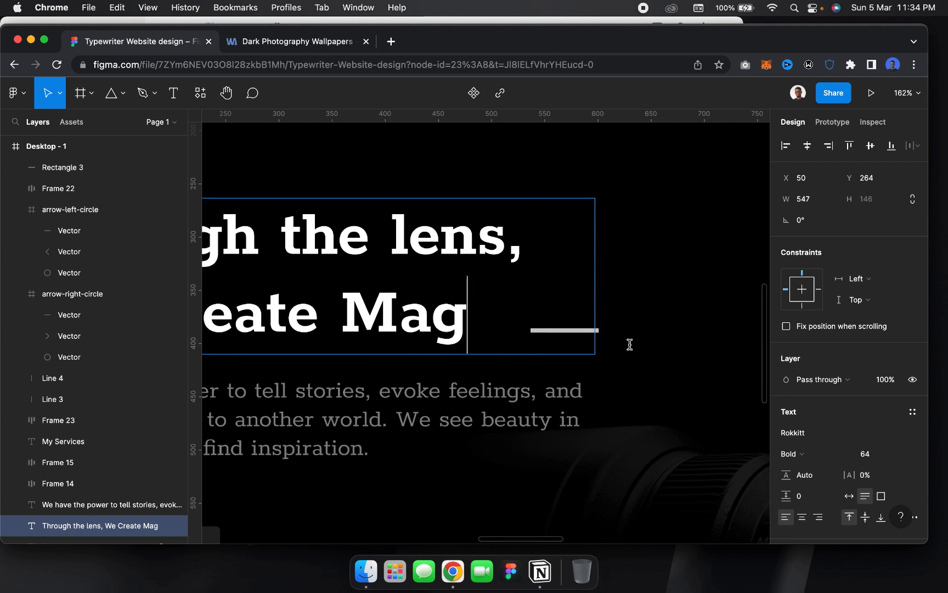
{"action": "key", "text": "Escape"}
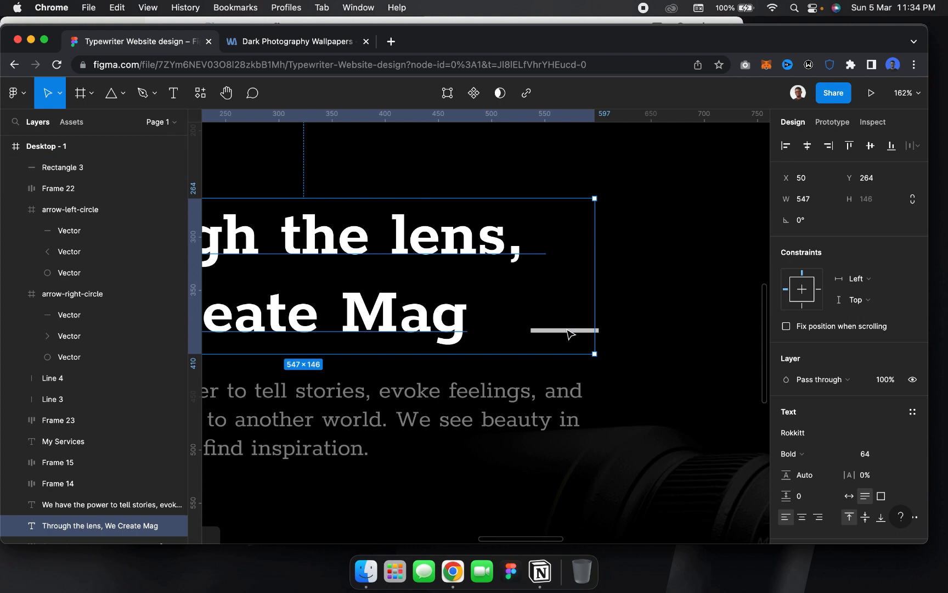
Move the thin rectangle beside the heading to X 487, just after Mag, and shorten it to 42 px wide
{"action": "key", "text": "Escape"}
{"action": "left_click", "coordinate": [567, 330]}
{"action": "key", "text": "shift+Left"}
{"action": "key", "text": "shift+Left"}
{"action": "key", "text": "shift+Left"}
{"action": "key", "text": "shift+Left"}
{"action": "key", "text": "shift+Left"}
{"action": "key", "text": "shift+Left"}
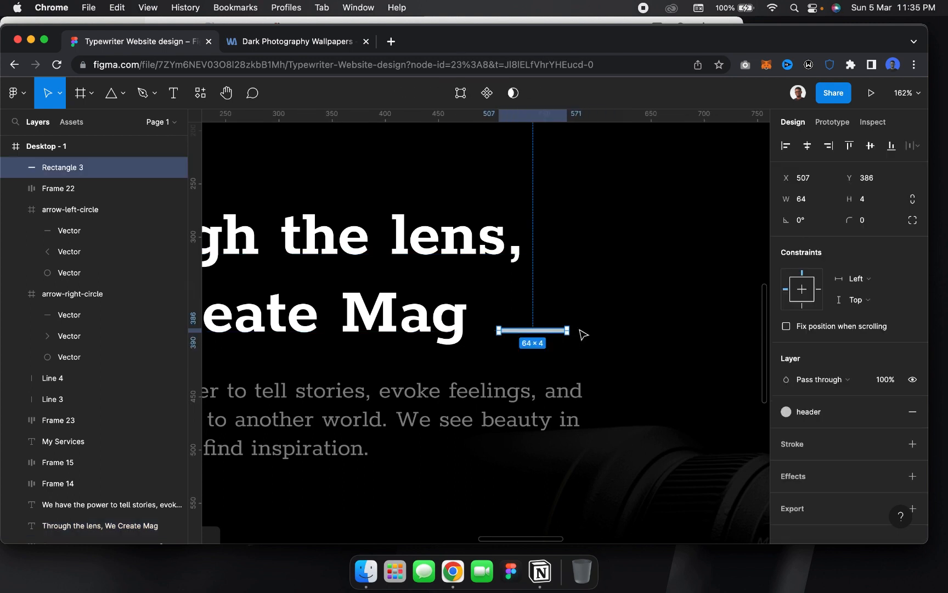
{"action": "key", "text": "shift+Right"}
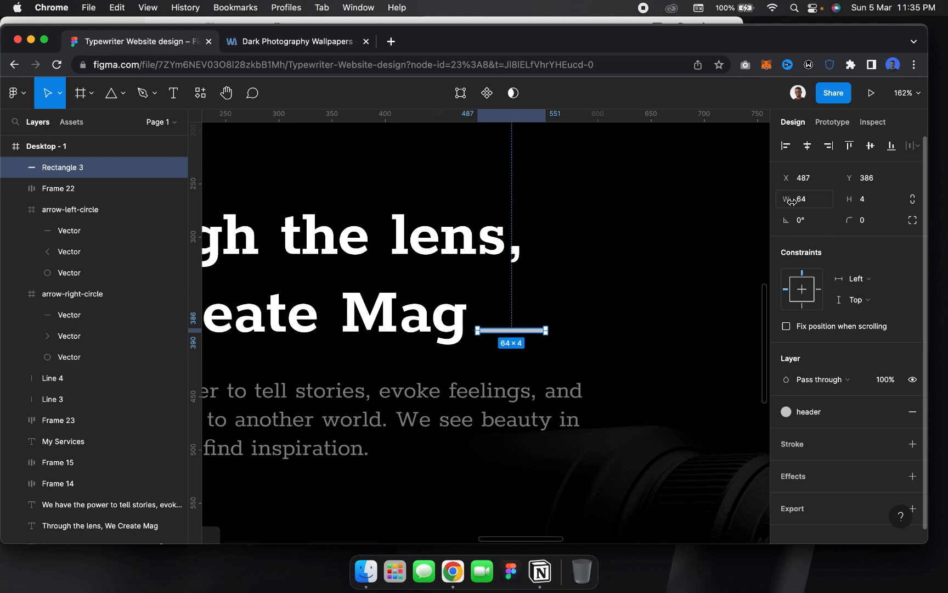
{"action": "left_click_drag", "start_coordinate": [790, 201], "coordinate": [763, 201]}
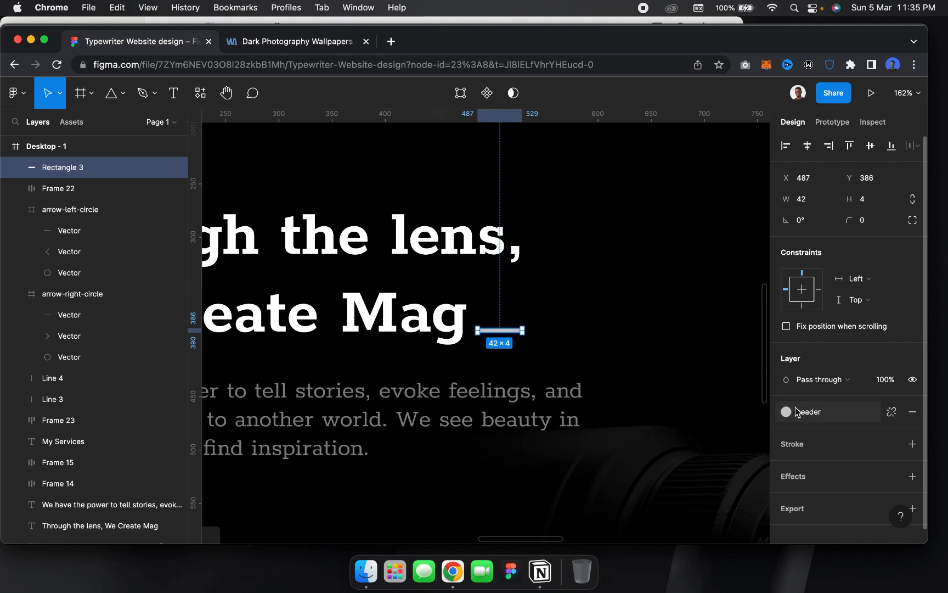
Detach the header color style from the thin rectangle and darken its fill to a mid gray, about 7B7B7B
{"action": "left_click", "coordinate": [890, 412]}
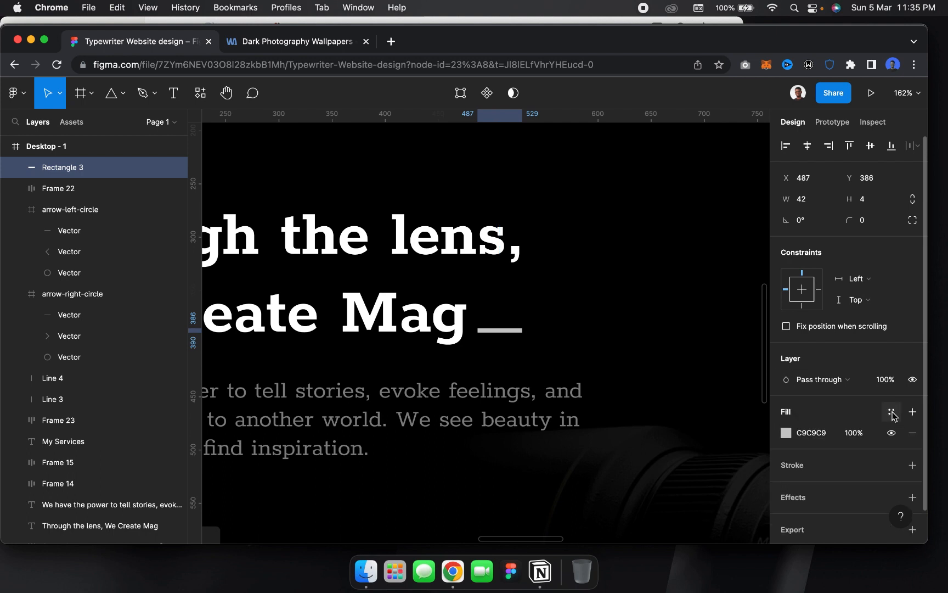
{"action": "left_click", "coordinate": [786, 432]}
{"action": "mouse_move", "coordinate": [620, 310]}
{"action": "left_mouse_down"}
{"action": "mouse_move", "coordinate": [612, 289]}
{"action": "mouse_move", "coordinate": [608, 300]}
{"action": "left_mouse_up"}
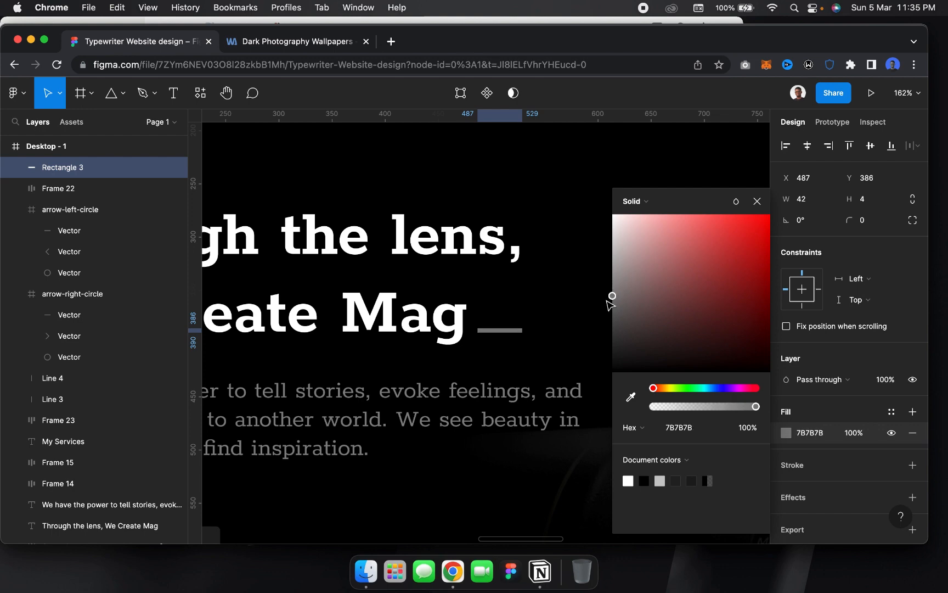
{"action": "left_click", "coordinate": [611, 297]}
{"action": "scroll", "coordinate": [599, 249], "scroll_direction": "down", "scroll_amount": 10}
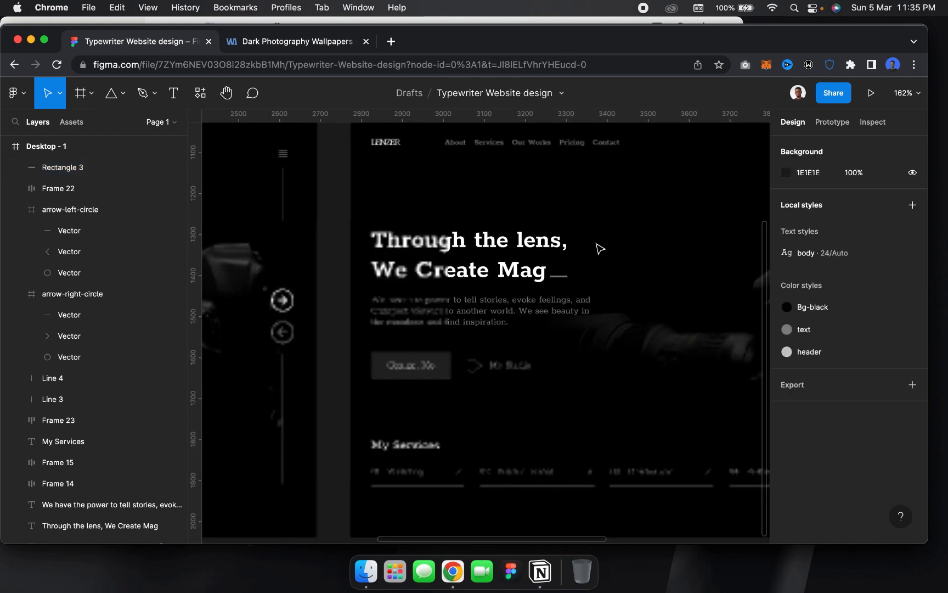
Examine the overall composition of the Desktop - 1 hero section beside the reference frame and the font and color notes
{"action": "scroll", "coordinate": [600, 249], "scroll_direction": "down", "scroll_amount": 3}
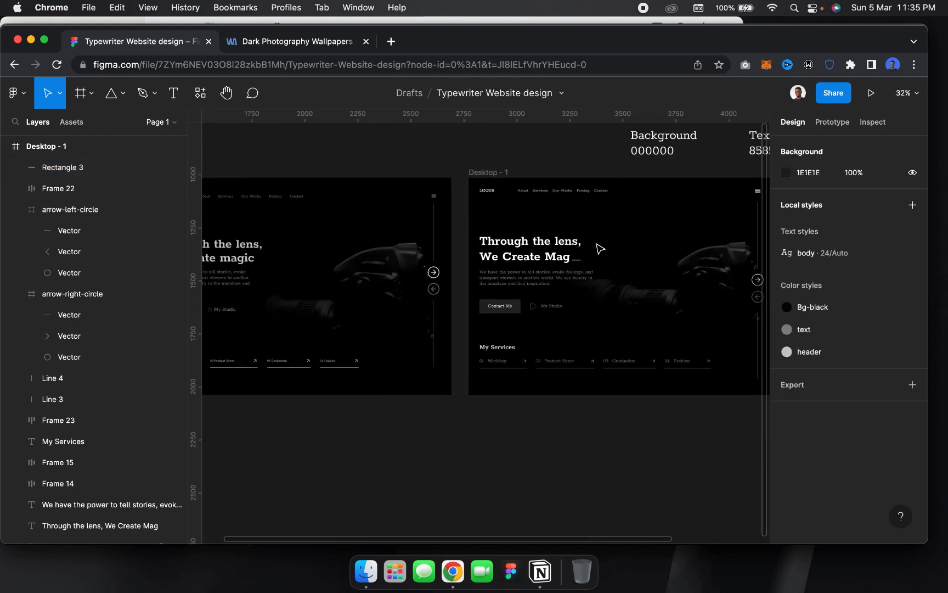
{"action": "scroll", "coordinate": [599, 248], "scroll_direction": "down", "scroll_amount": 3}
{"action": "scroll", "coordinate": [586, 253], "scroll_direction": "right", "scroll_amount": 3}
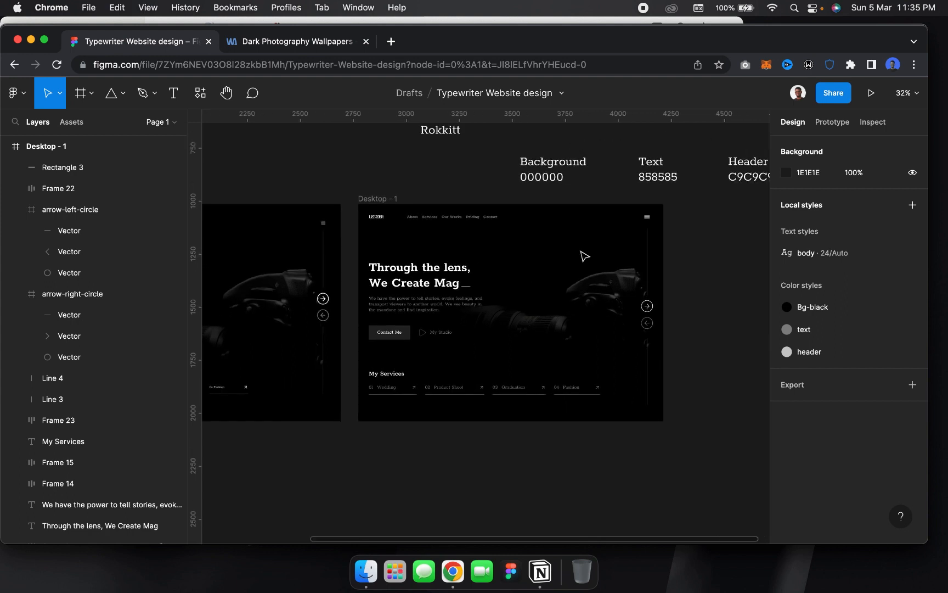
{"action": "scroll", "coordinate": [584, 256], "scroll_direction": "right", "scroll_amount": 2}
{"action": "scroll", "coordinate": [585, 256], "scroll_direction": "up", "scroll_amount": 1}
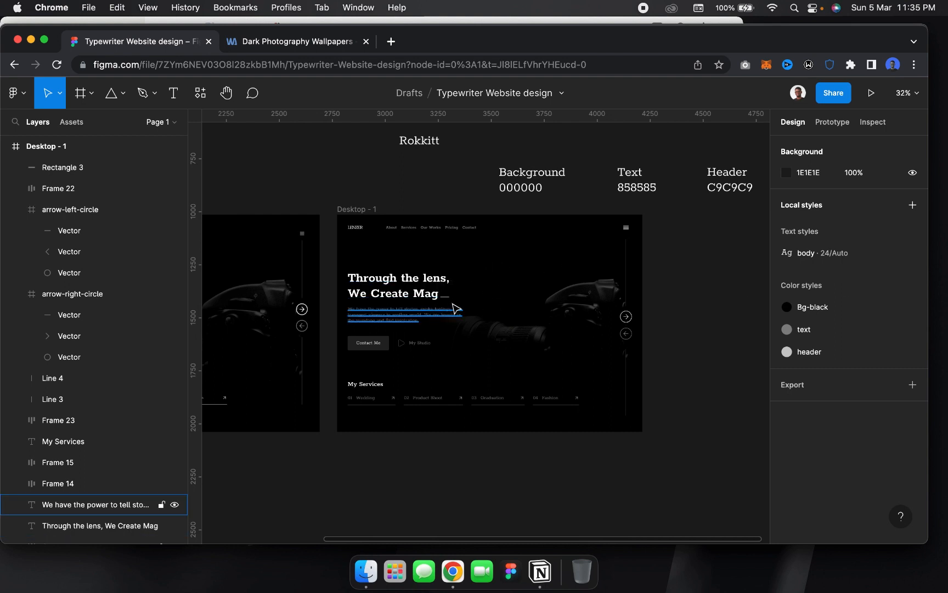
{"action": "scroll", "coordinate": [478, 344], "scroll_direction": "left", "scroll_amount": 3}
{"action": "scroll", "coordinate": [478, 344], "scroll_direction": "up", "scroll_amount": 1}
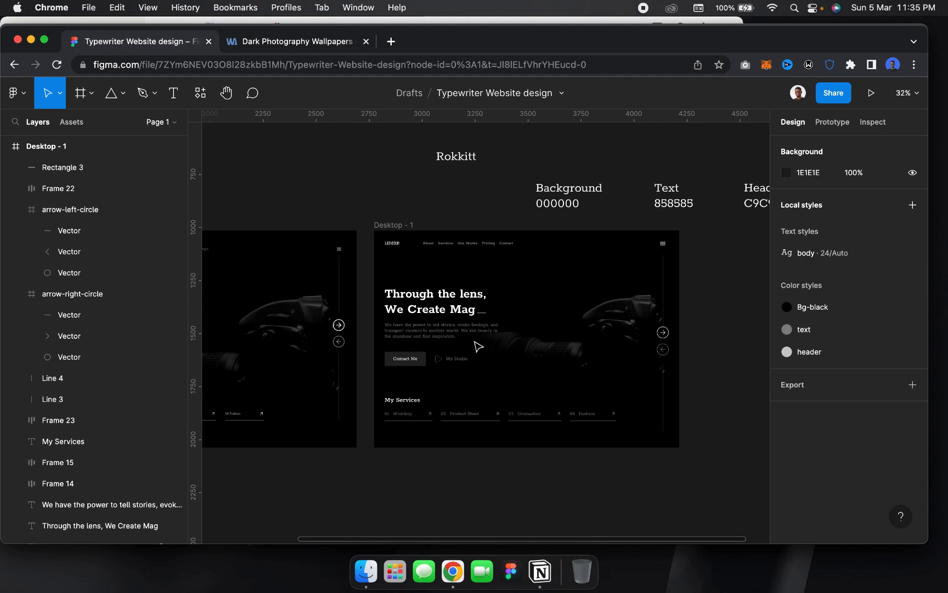
{"action": "scroll", "coordinate": [478, 346], "scroll_direction": "right", "scroll_amount": 3}
{"action": "scroll", "coordinate": [478, 346], "scroll_direction": "up", "scroll_amount": 1}
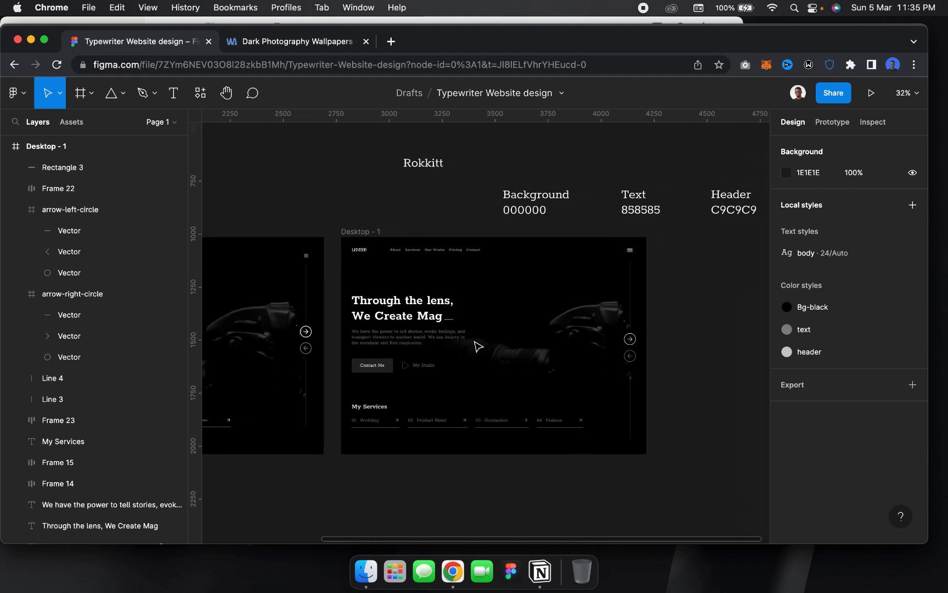
{"action": "scroll", "coordinate": [477, 346], "scroll_direction": "up", "scroll_amount": 5}
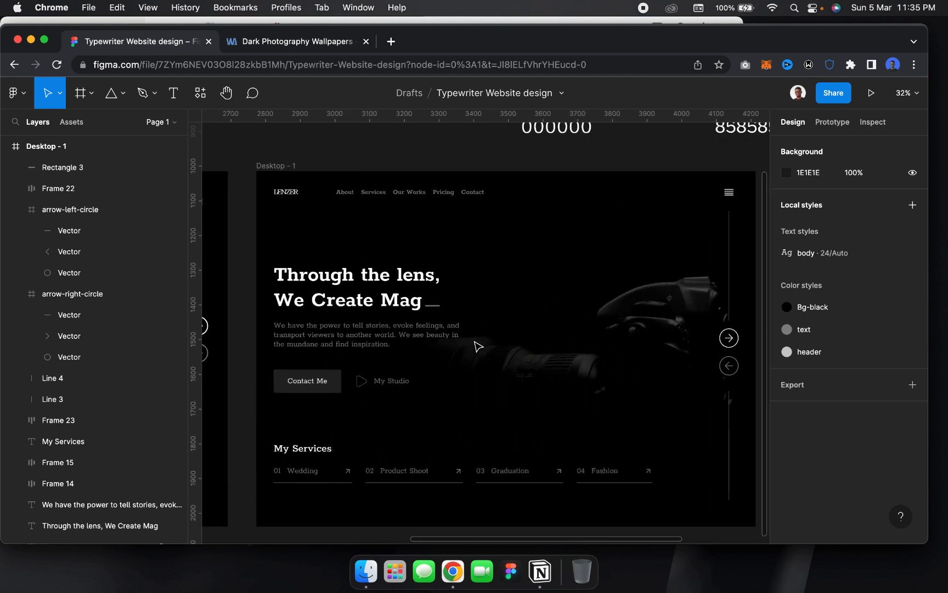
{"action": "scroll", "coordinate": [478, 347], "scroll_direction": "down", "scroll_amount": 3}
{"action": "scroll", "coordinate": [478, 346], "scroll_direction": "down", "scroll_amount": 1}
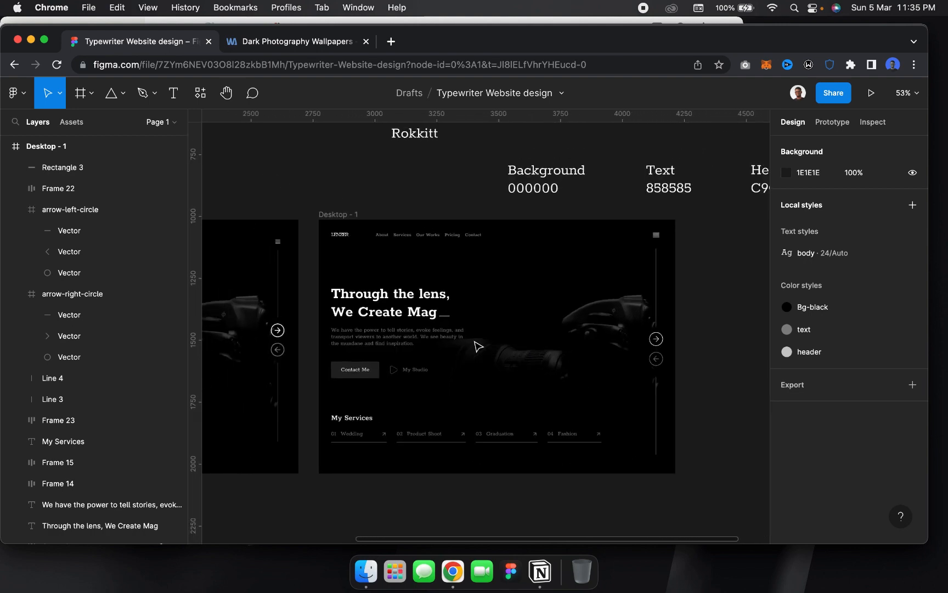
{"action": "scroll", "coordinate": [478, 346], "scroll_direction": "right", "scroll_amount": 5}
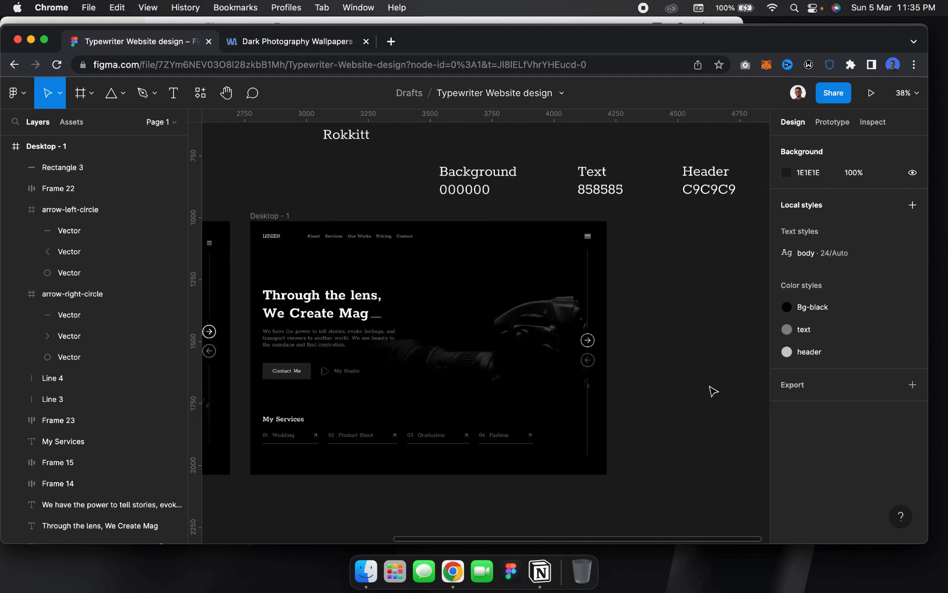
{"action": "scroll", "coordinate": [713, 393], "scroll_direction": "left", "scroll_amount": 3}
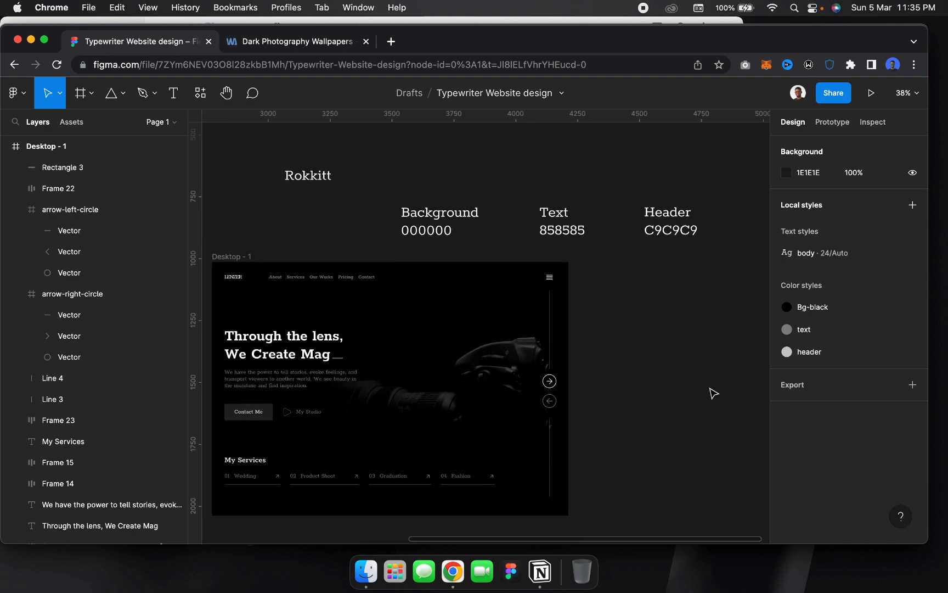
{"action": "scroll", "coordinate": [713, 393], "scroll_direction": "down", "scroll_amount": 2}
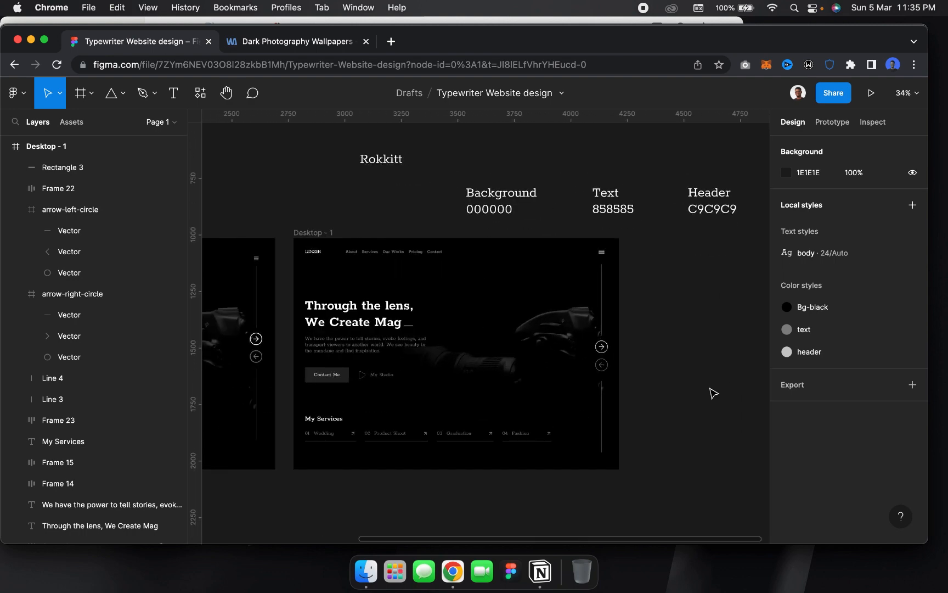
{"action": "scroll", "coordinate": [713, 393], "scroll_direction": "left", "scroll_amount": 2}
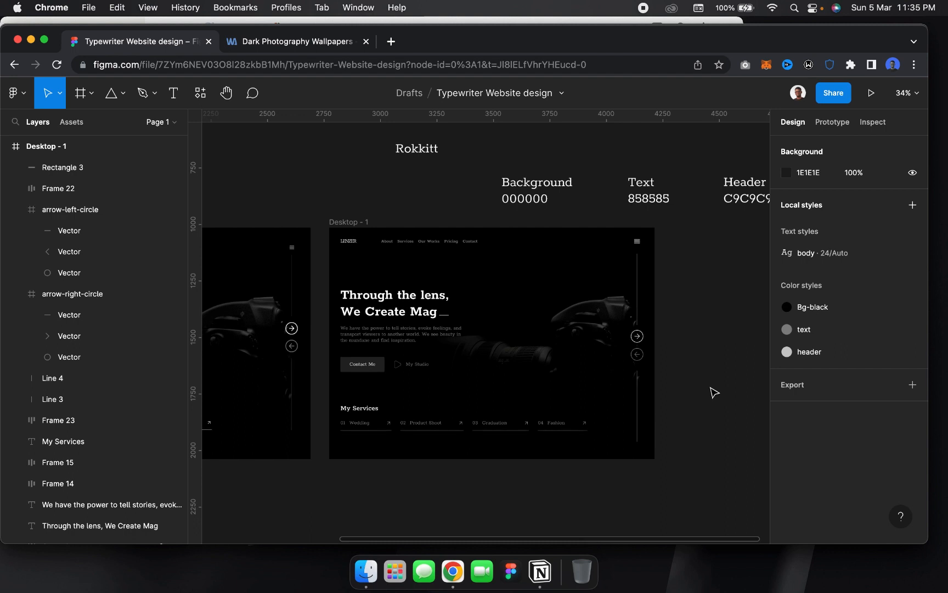
{"action": "scroll", "coordinate": [713, 392], "scroll_direction": "up", "scroll_amount": 2}
{"action": "scroll", "coordinate": [715, 392], "scroll_direction": "left", "scroll_amount": 2}
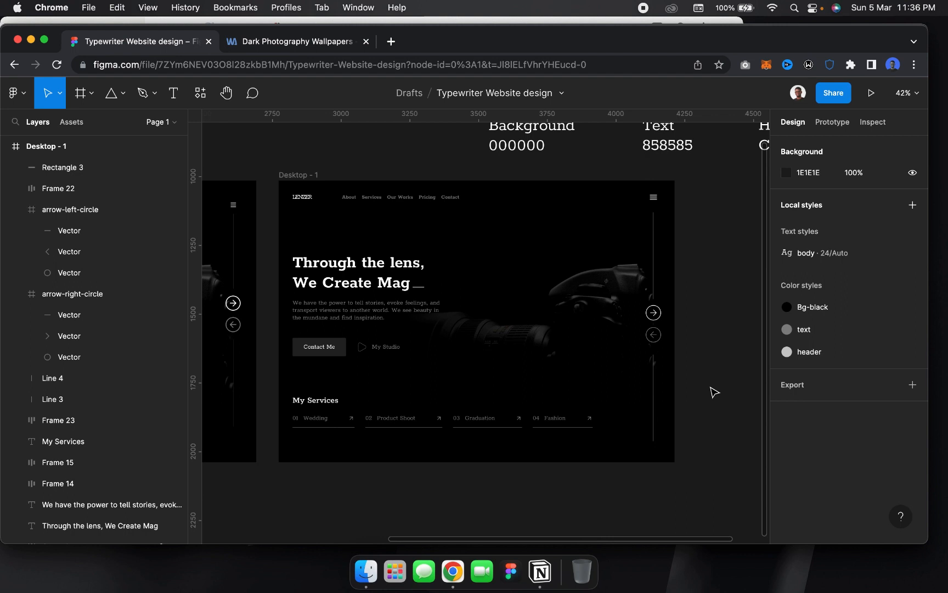
Switch to a new browser tab and open the UI-UX-Sample-Project repository on GitHub
{"action": "left_click", "coordinate": [392, 42]}
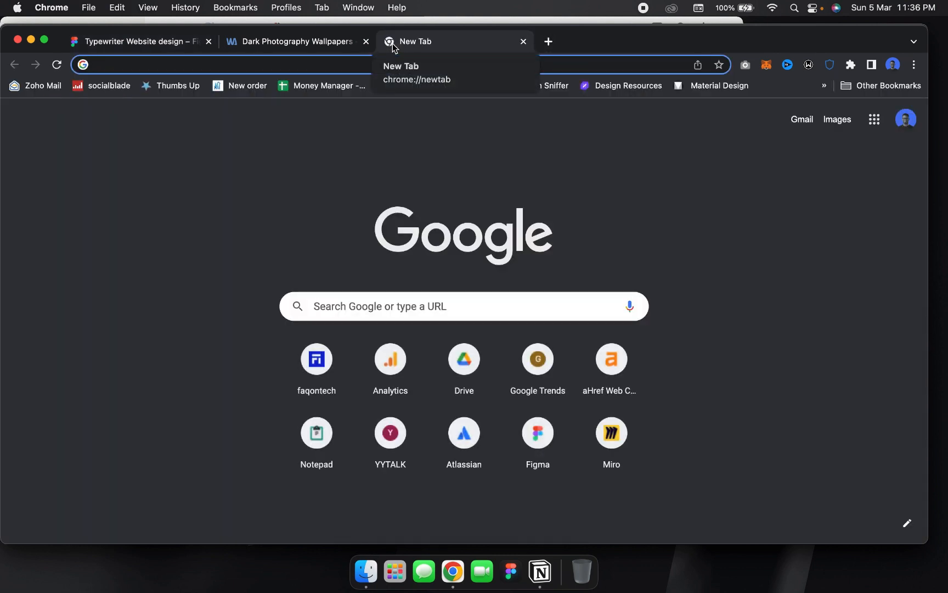
{"action": "type", "text": "github"}
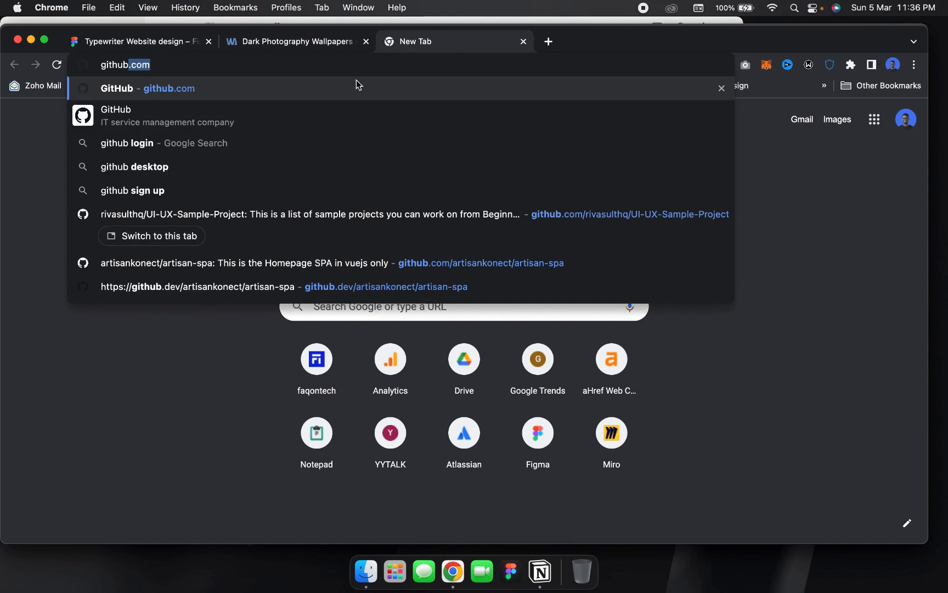
{"action": "left_click", "coordinate": [473, 214]}
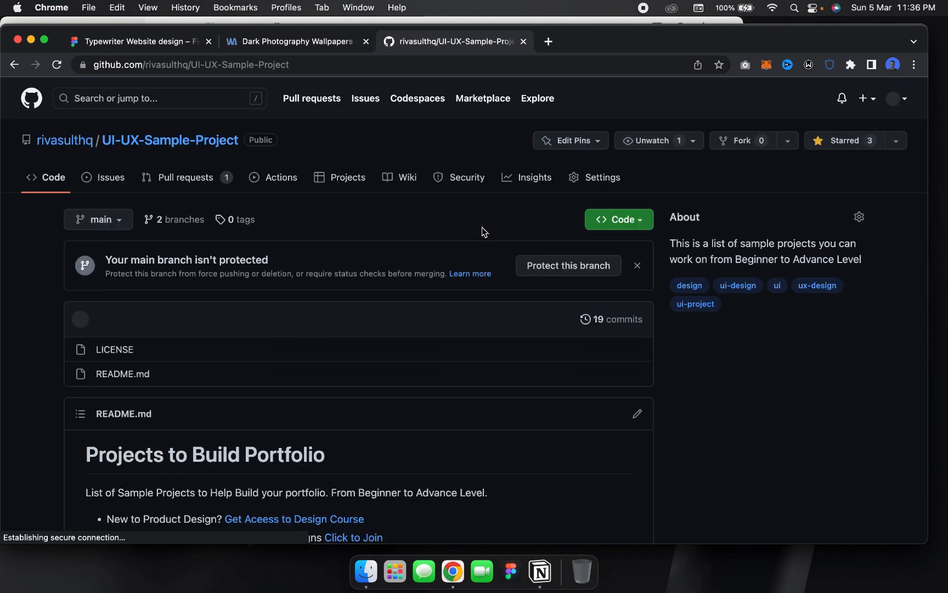
Look through the repository's README, covering the simple UX and UI design tasks, table of contents and first beginner's project brief
{"action": "scroll", "coordinate": [399, 395], "scroll_direction": "down", "scroll_amount": 4}
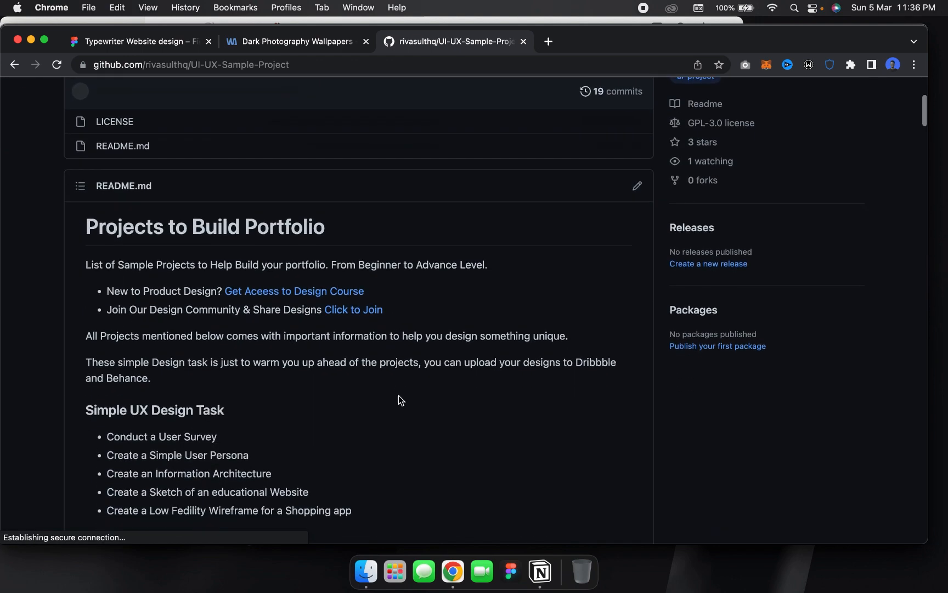
{"action": "scroll", "coordinate": [398, 395], "scroll_direction": "up", "scroll_amount": 3}
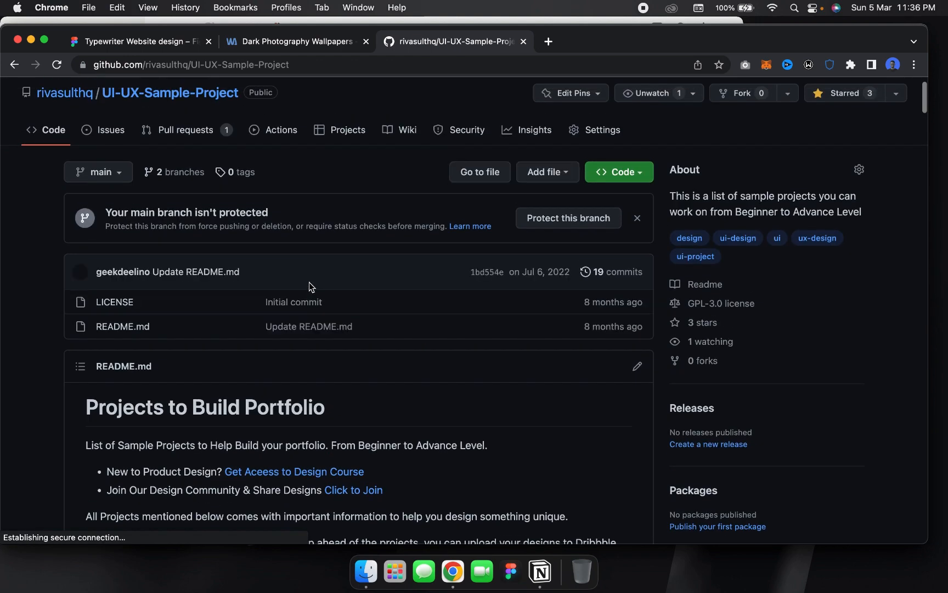
{"action": "scroll", "coordinate": [281, 392], "scroll_direction": "down", "scroll_amount": 3}
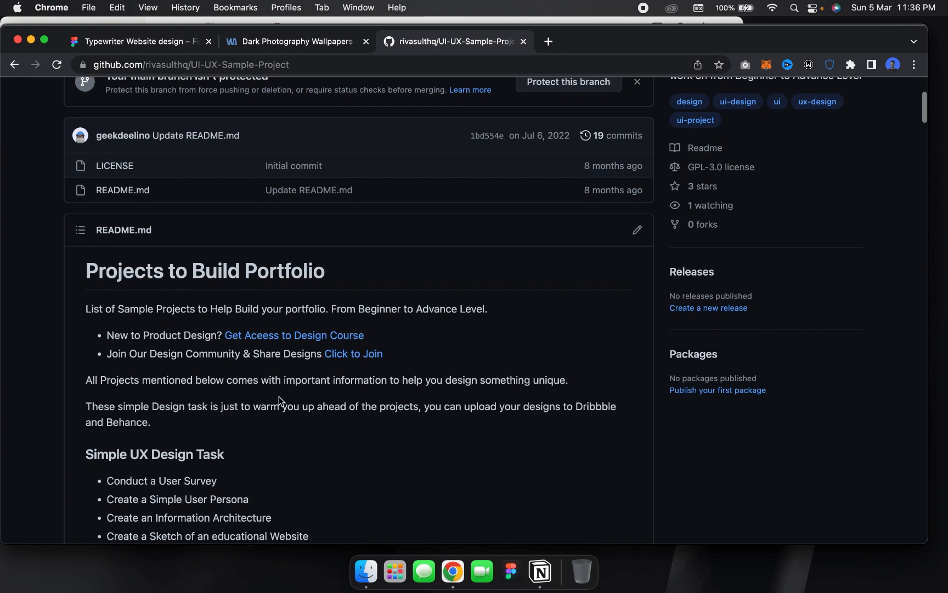
{"action": "scroll", "coordinate": [279, 396], "scroll_direction": "down", "scroll_amount": 6}
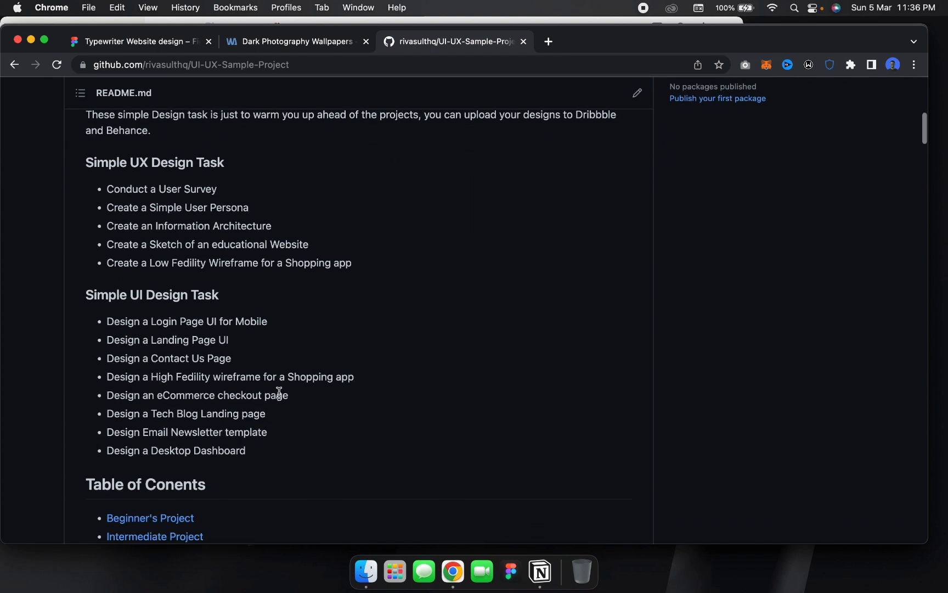
{"action": "scroll", "coordinate": [278, 393], "scroll_direction": "up", "scroll_amount": 2}
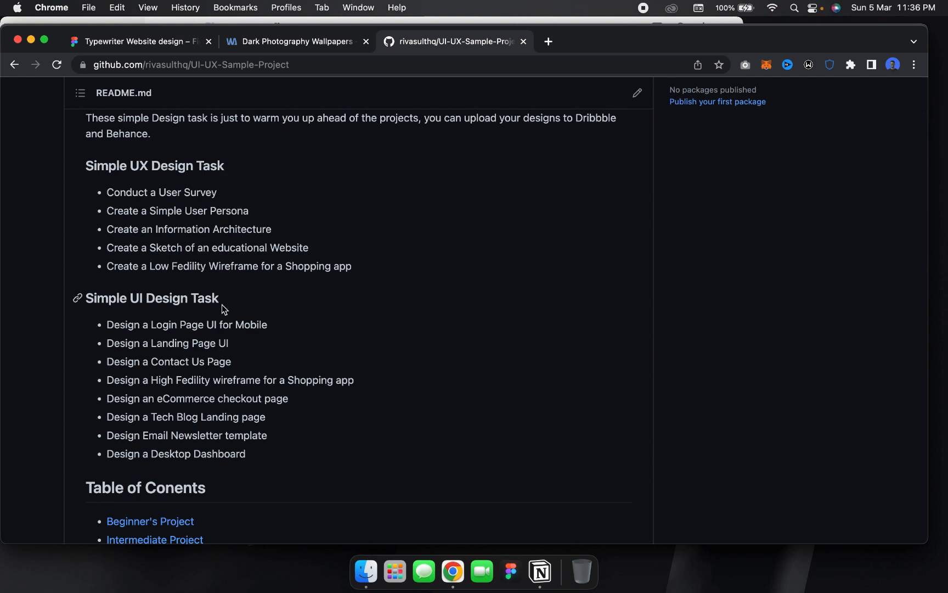
{"action": "scroll", "coordinate": [222, 306], "scroll_direction": "down", "scroll_amount": 6}
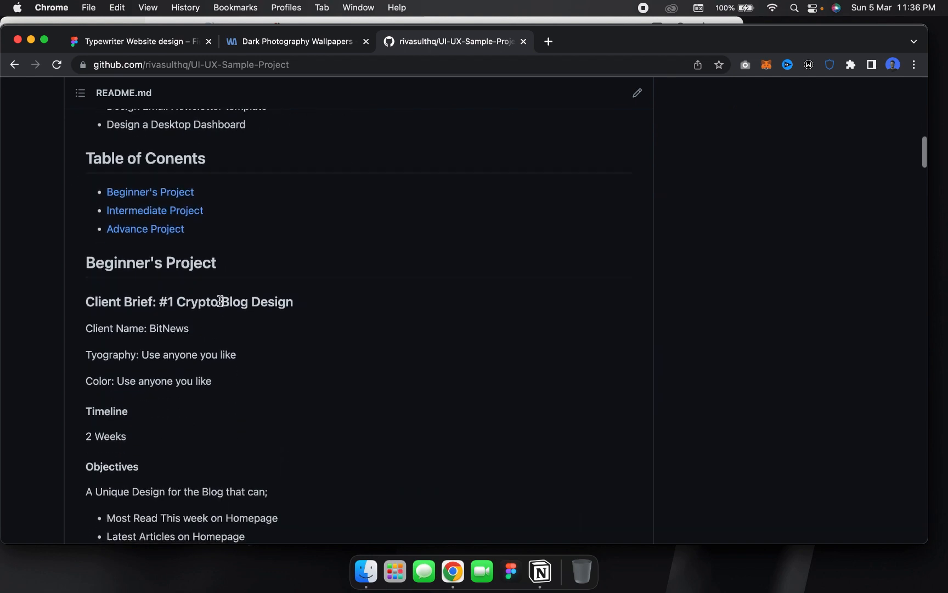
{"action": "scroll", "coordinate": [176, 255], "scroll_direction": "down", "scroll_amount": 1}
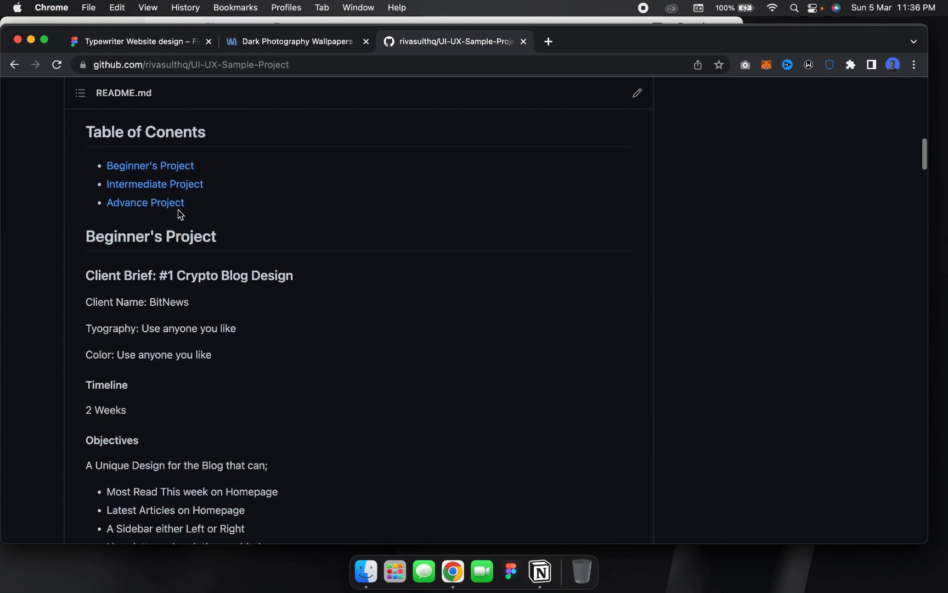
Read through the README's client briefs for the crypto blog, personal portfolio website and Todo app, including their objectives and deliverables
{"action": "scroll", "coordinate": [170, 266], "scroll_direction": "down", "scroll_amount": 5}
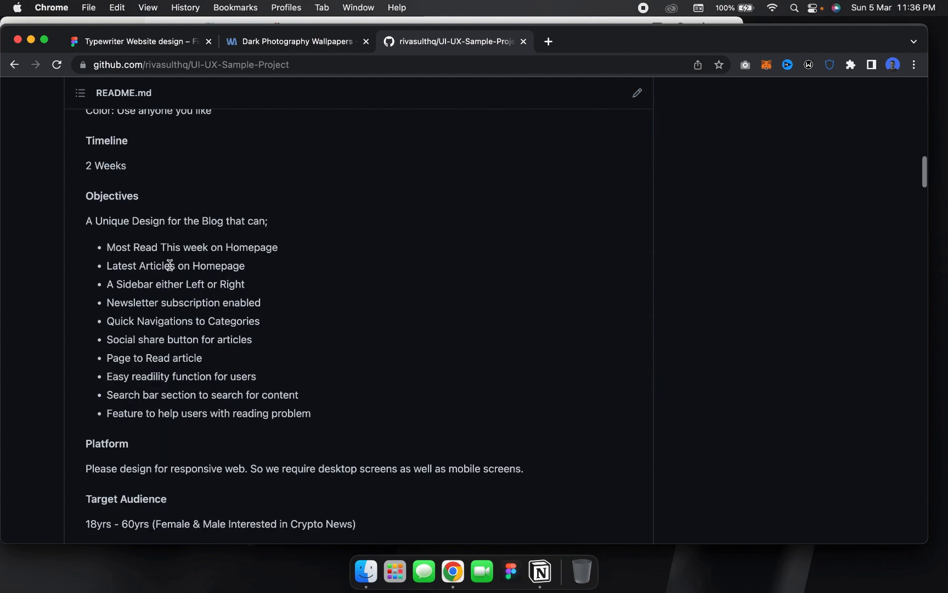
{"action": "scroll", "coordinate": [171, 264], "scroll_direction": "up", "scroll_amount": 4}
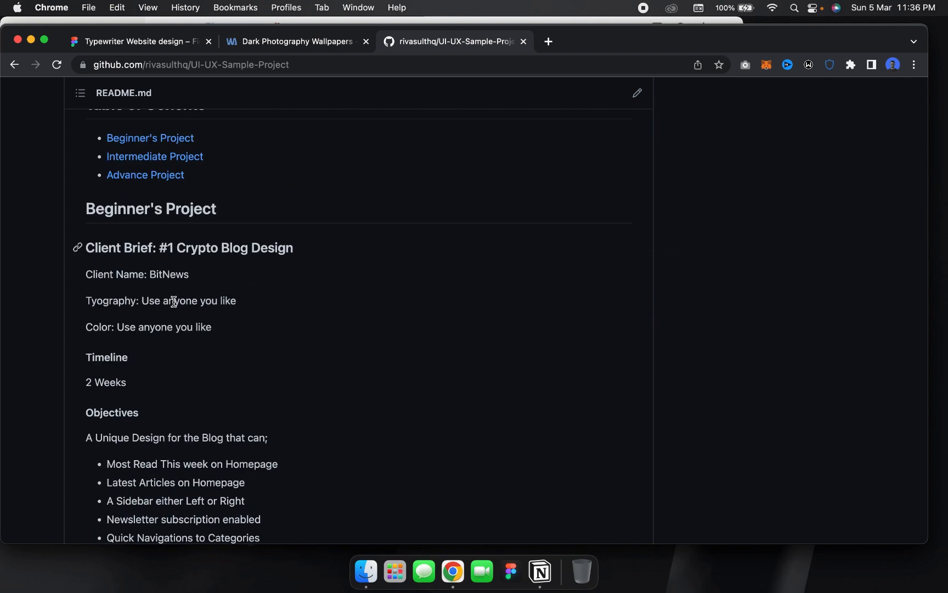
{"action": "scroll", "coordinate": [173, 305], "scroll_direction": "down", "scroll_amount": 2}
{"action": "scroll", "coordinate": [173, 311], "scroll_direction": "down", "scroll_amount": 12}
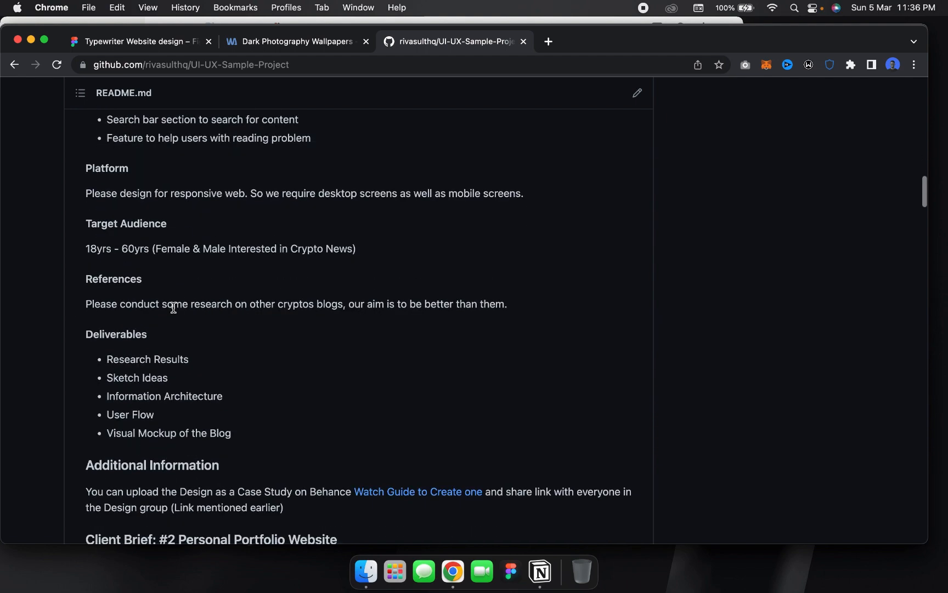
{"action": "scroll", "coordinate": [173, 308], "scroll_direction": "down", "scroll_amount": 1}
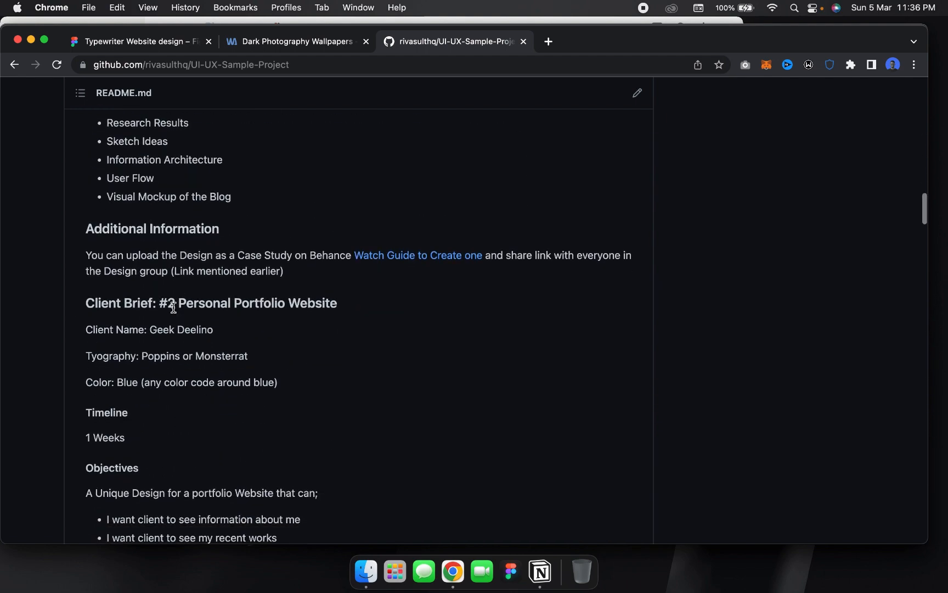
{"action": "scroll", "coordinate": [219, 357], "scroll_direction": "down", "scroll_amount": 10}
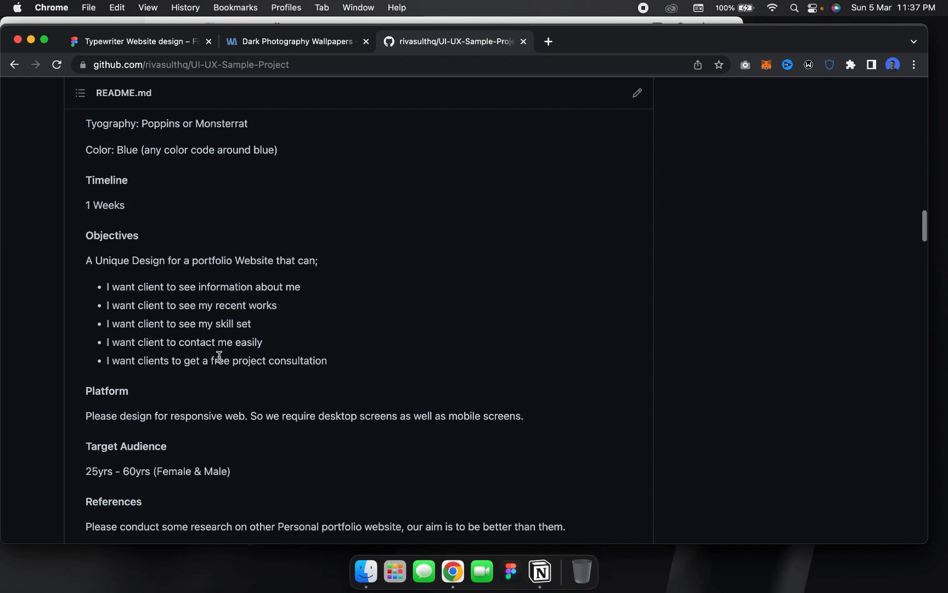
{"action": "scroll", "coordinate": [219, 357], "scroll_direction": "down", "scroll_amount": 12}
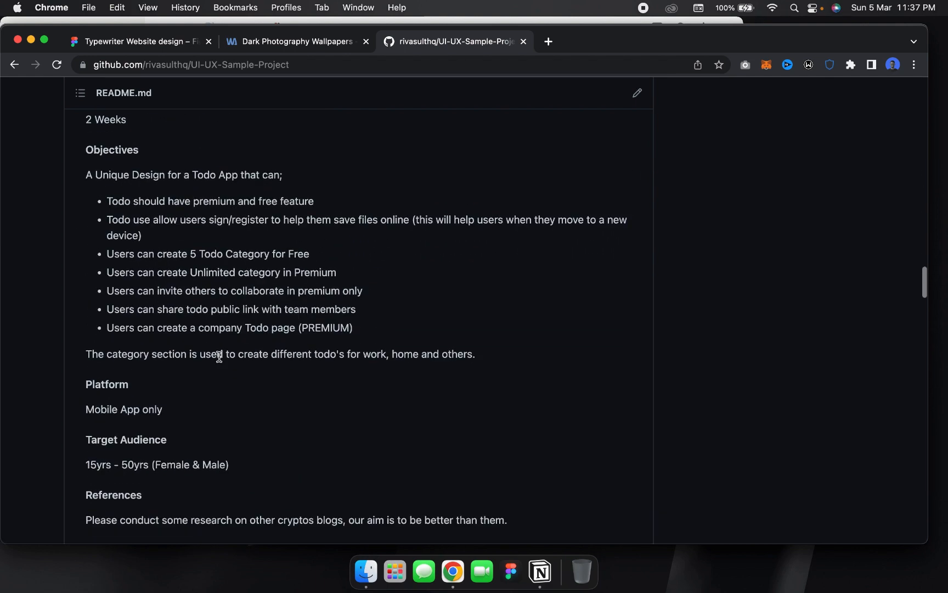
{"action": "scroll", "coordinate": [219, 357], "scroll_direction": "down", "scroll_amount": 3}
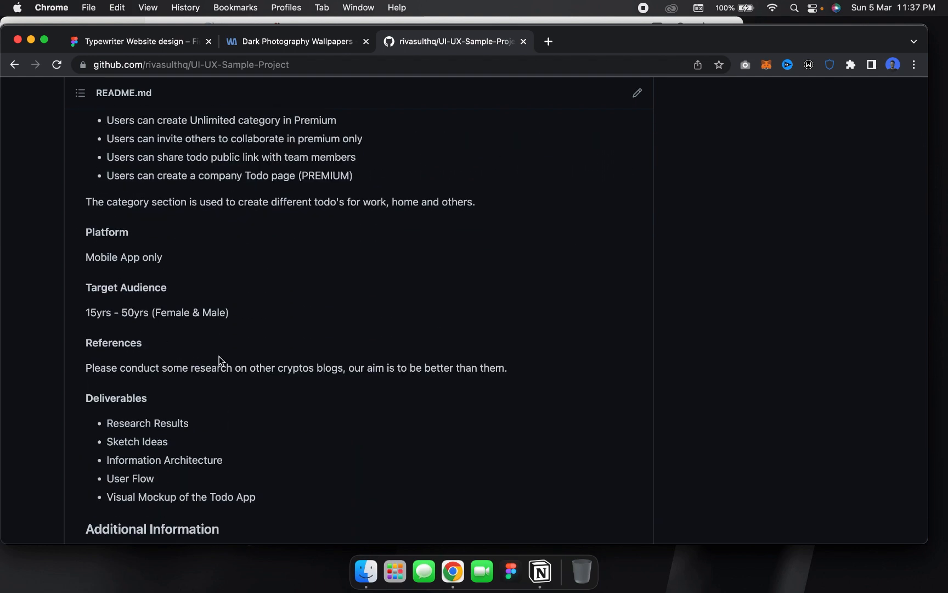